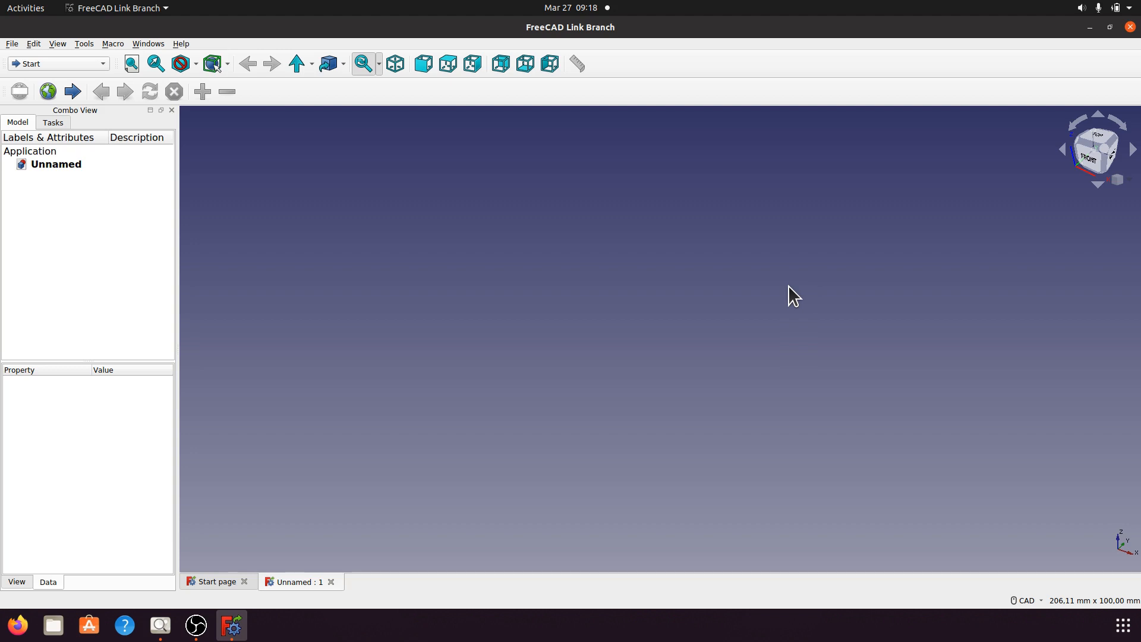
# Check the a007.png reference drawing, and create a new body in the Part Design workbench
pyautogui.click(161, 625)
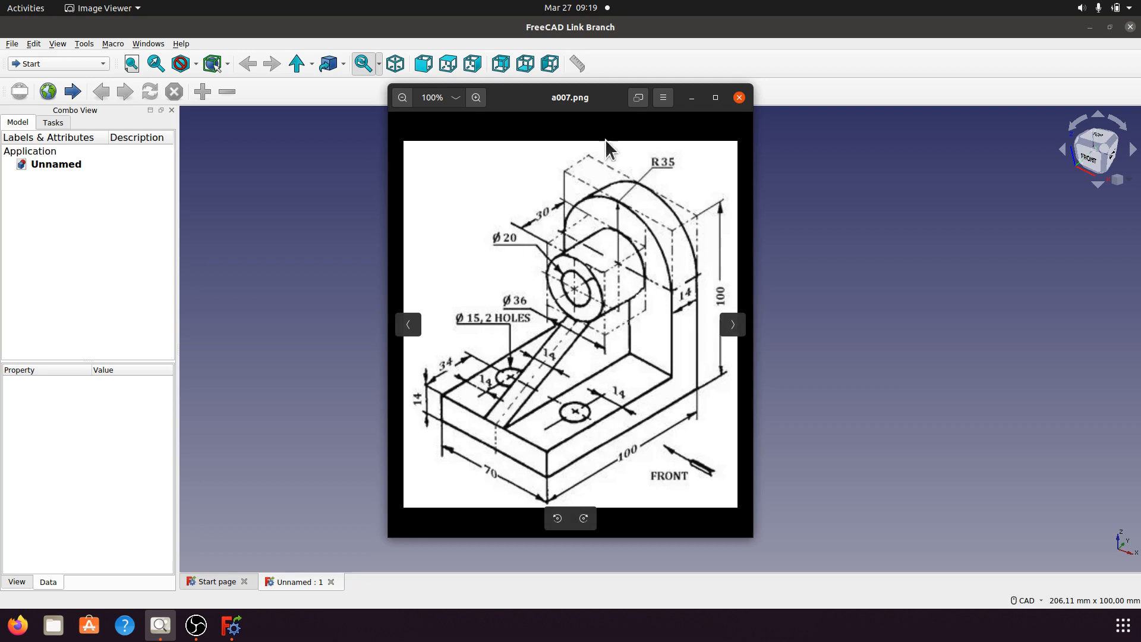
pyautogui.click(692, 97)
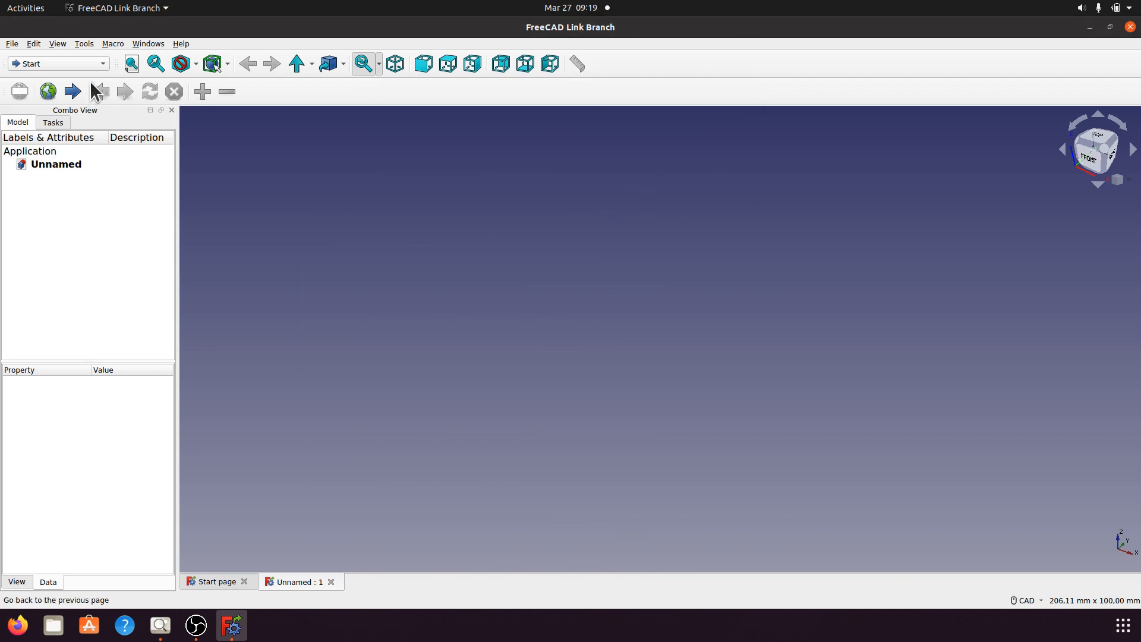
pyautogui.click(103, 64)
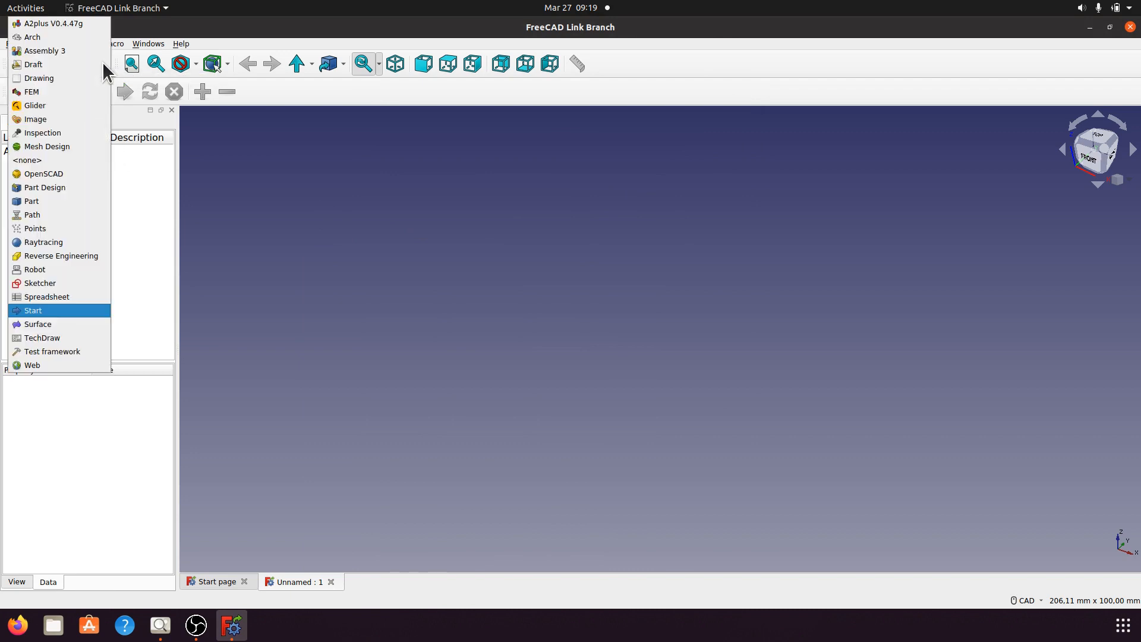
pyautogui.click(59, 189)
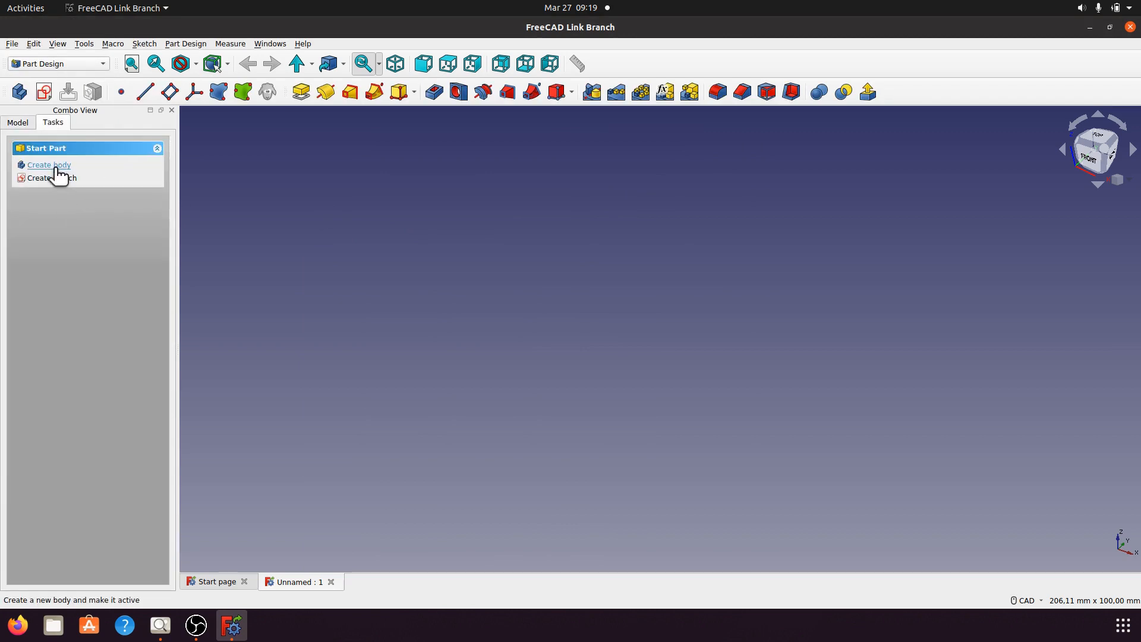
pyautogui.click(49, 165)
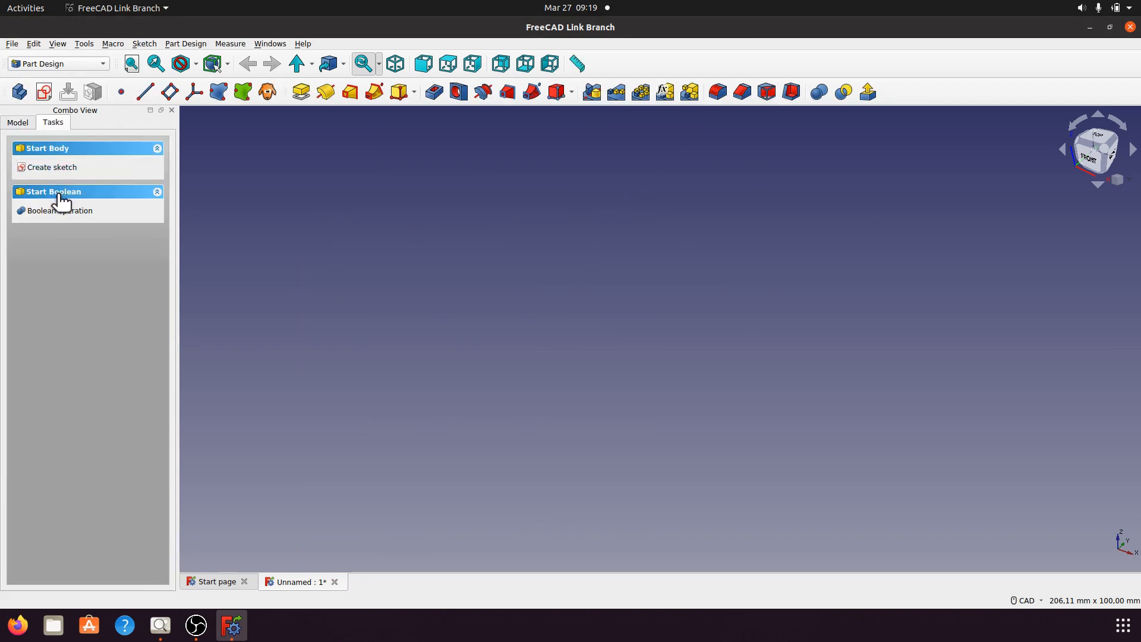
# Start a new sketch in the body on the XZ plane
pyautogui.click(57, 168)
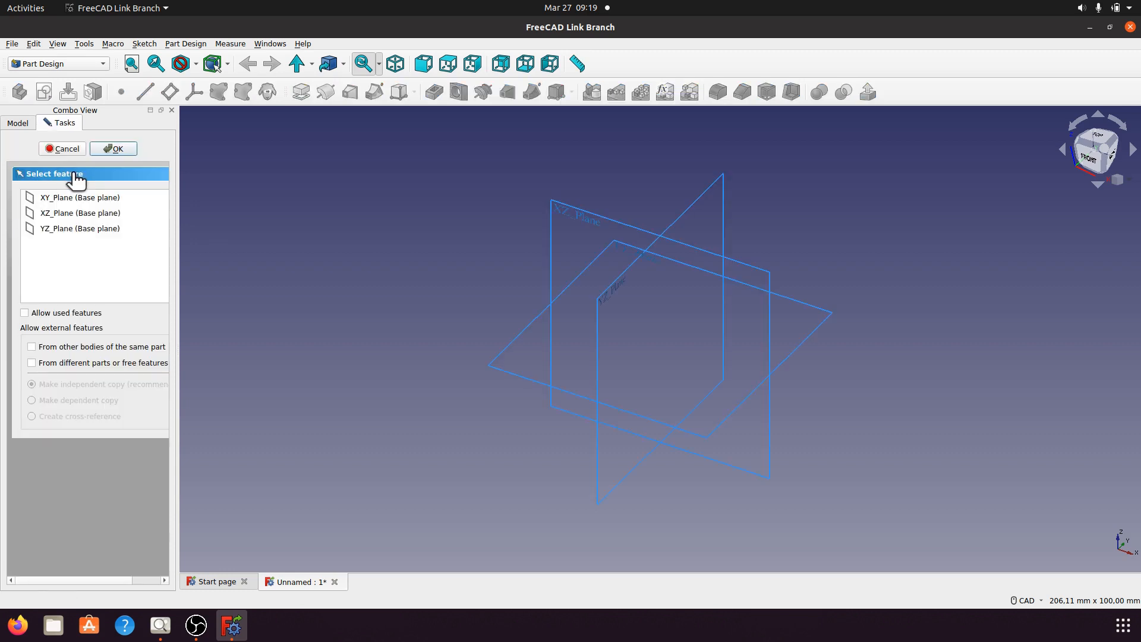
pyautogui.click(568, 215)
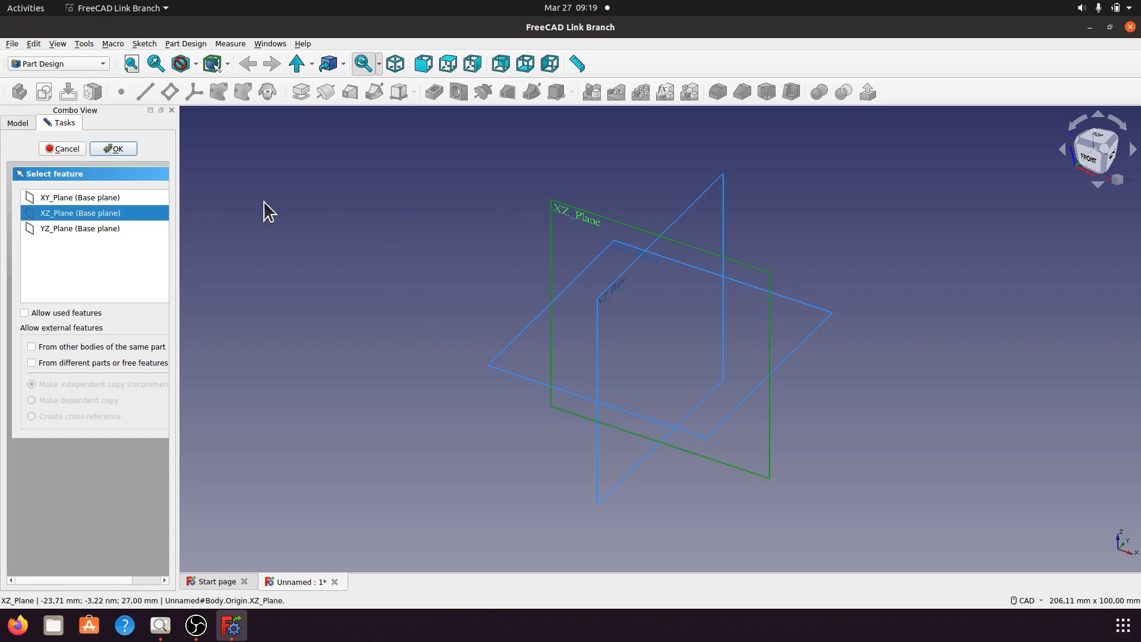
pyautogui.click(115, 149)
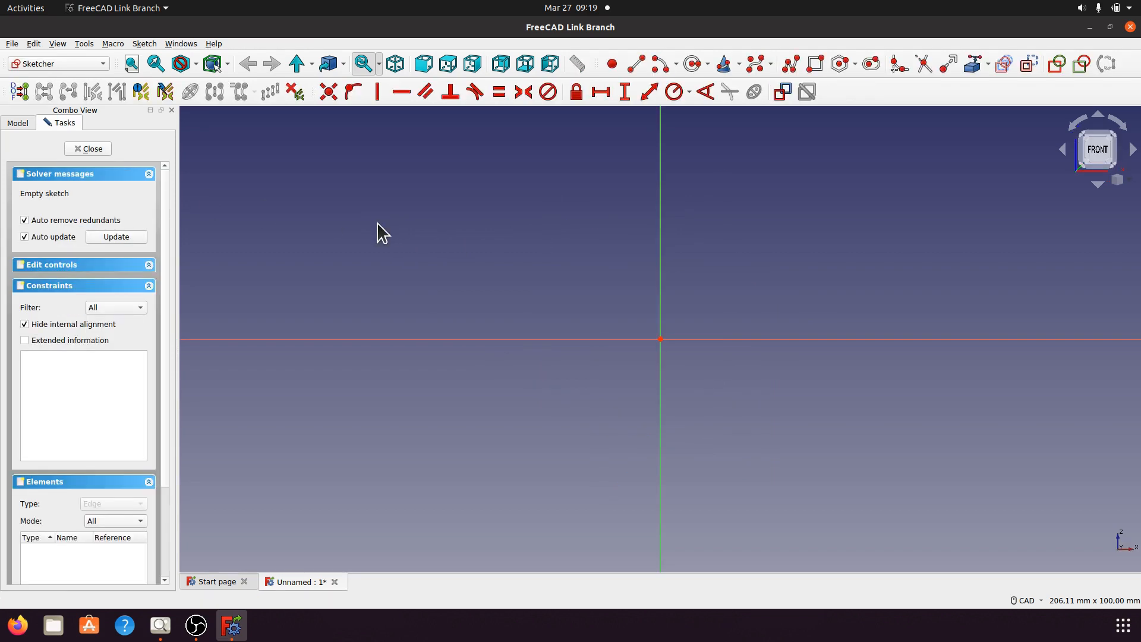
pyautogui.scroll(-3, 458, 460)
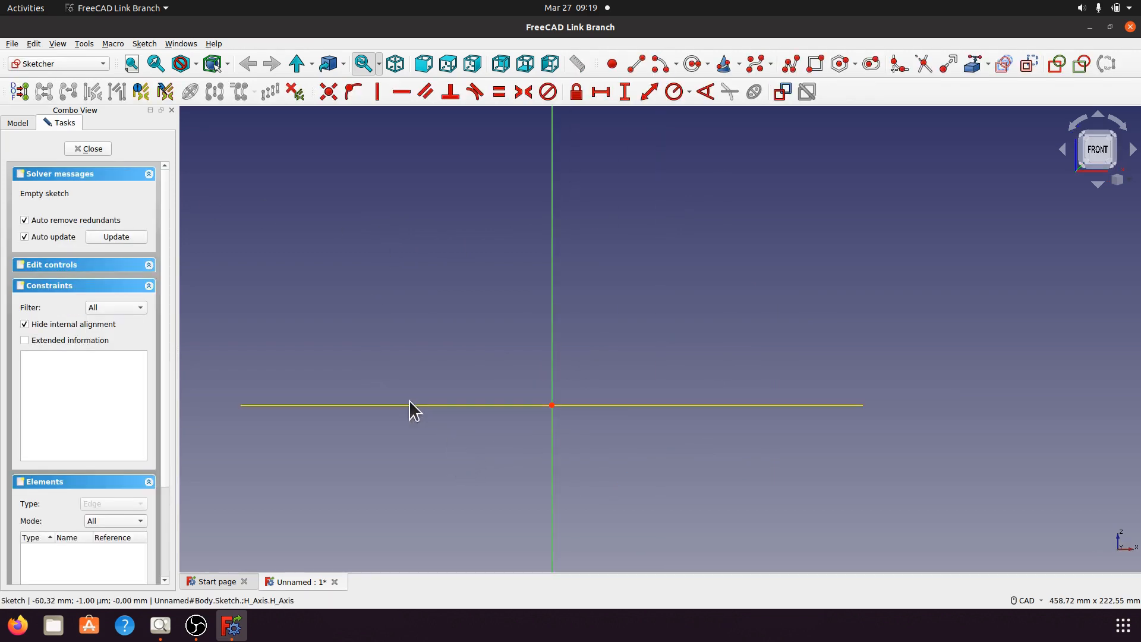
# Consult the reference drawing, and sketch a rectangle about 84 by 117 mm across the vertical axis with its base on the horizontal axis
pyautogui.click(160, 626)
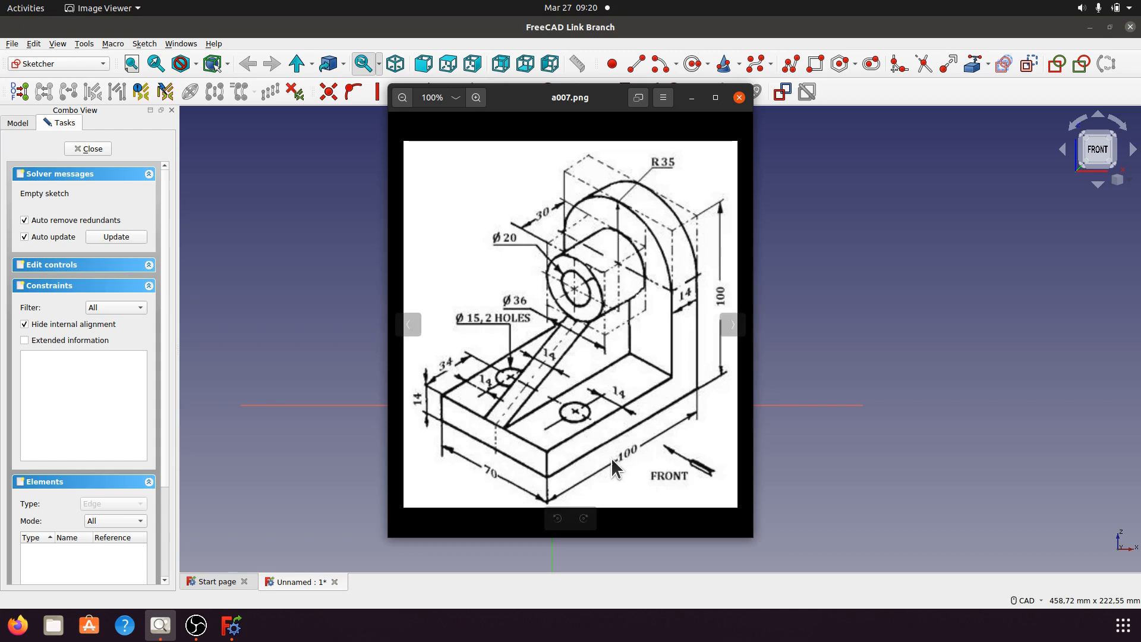
pyautogui.click(692, 98)
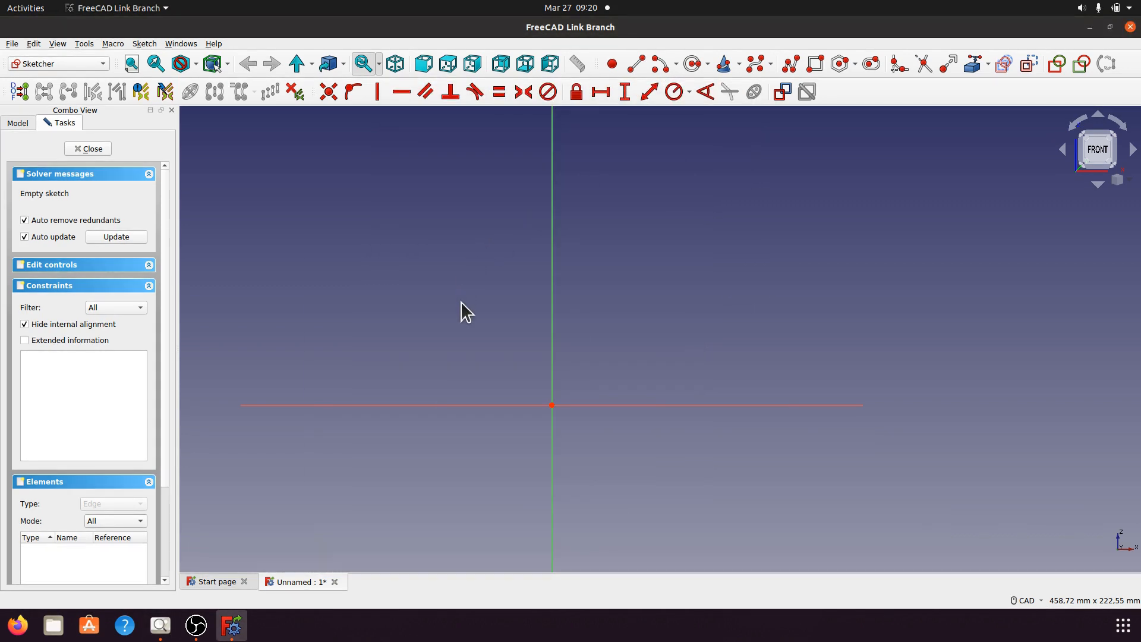
pyautogui.click(819, 64)
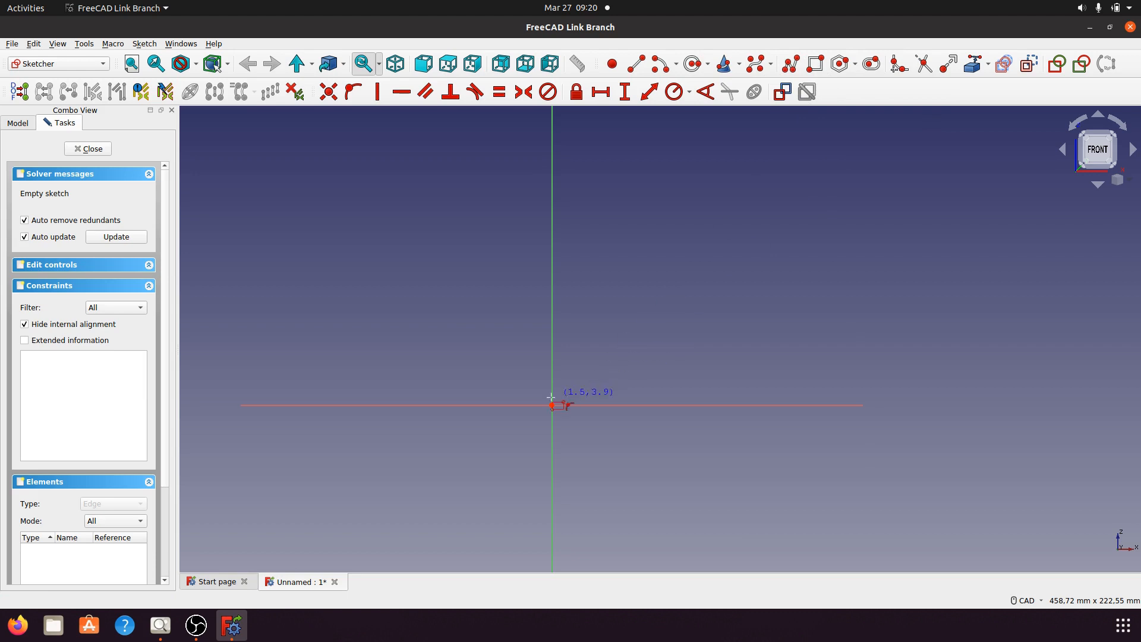
pyautogui.click(462, 405)
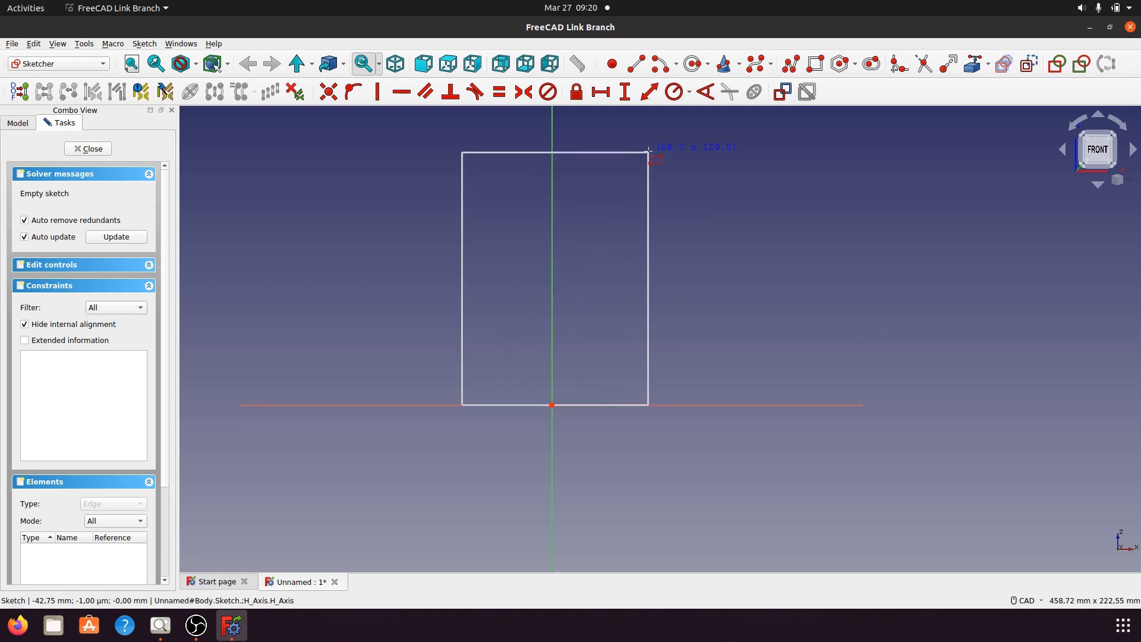
pyautogui.click(634, 160)
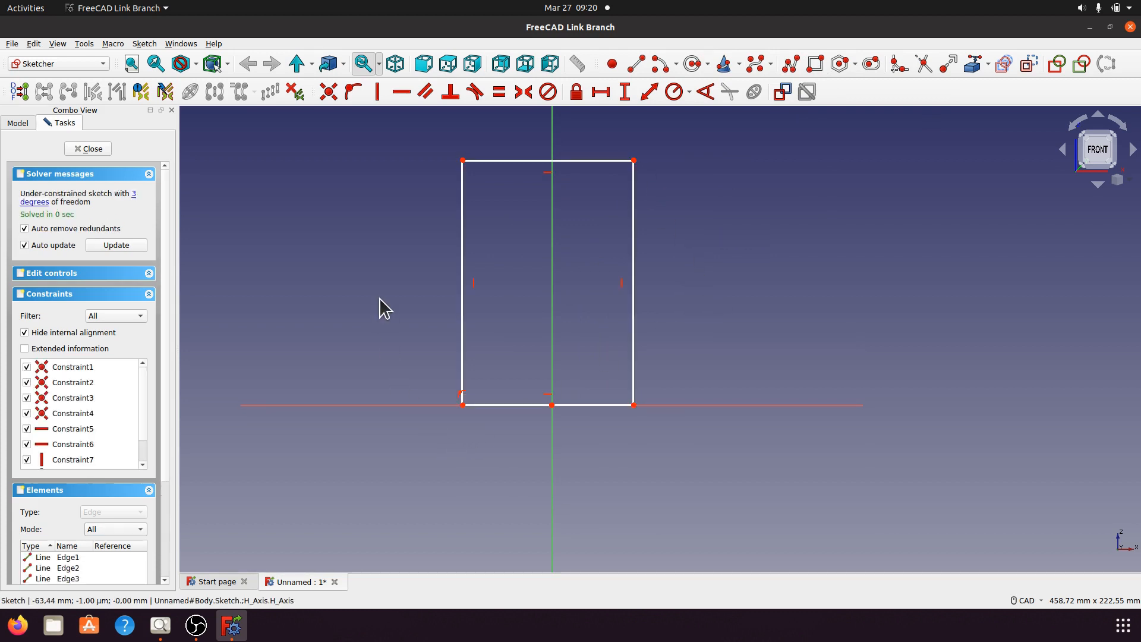
# Constrain the rectangle's two bottom corners to be symmetric about the vertical axis
pyautogui.click(463, 405)
pyautogui.click(634, 406)
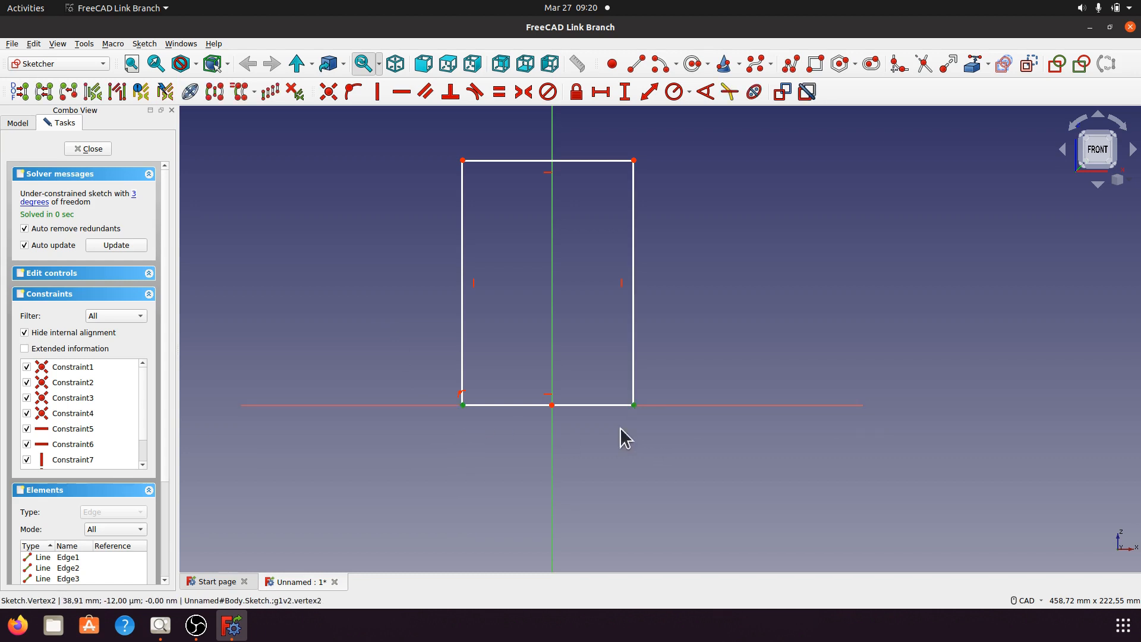
pyautogui.click(552, 432)
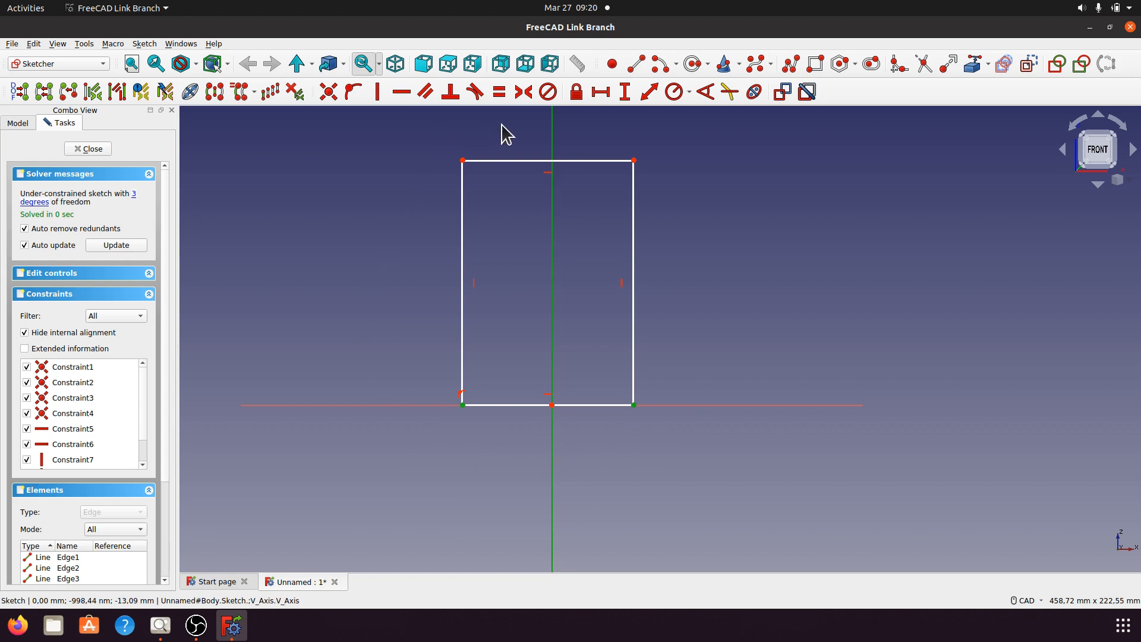
pyautogui.click(523, 92)
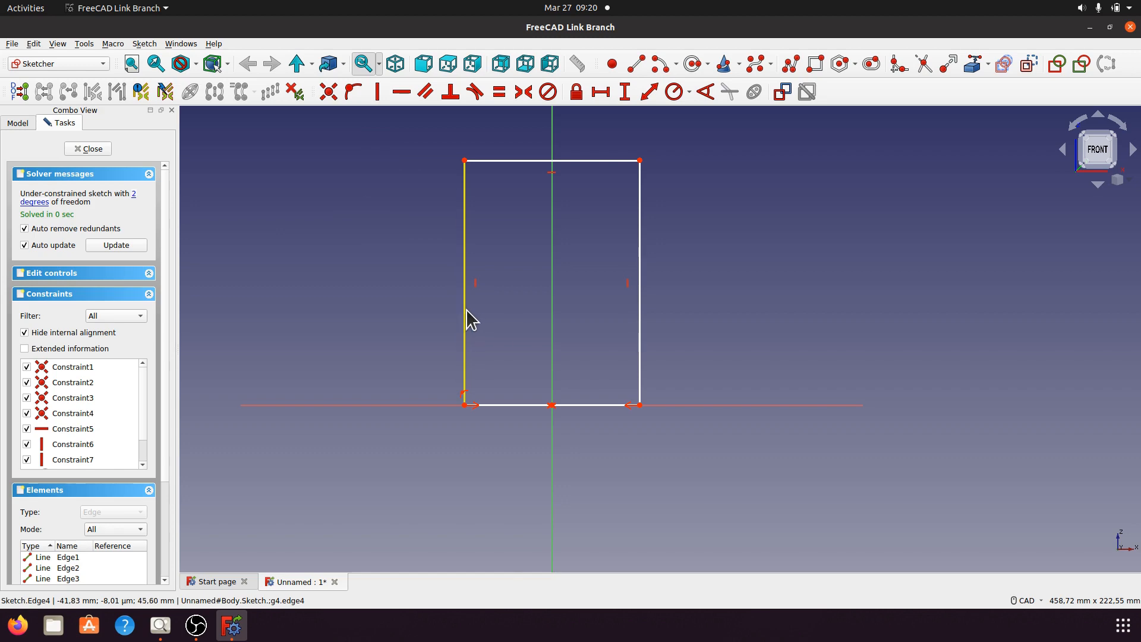
# Constrain the rectangle's right edge to a vertical length of 100 mm and place the dimension outside the rectangle
pyautogui.click(640, 238)
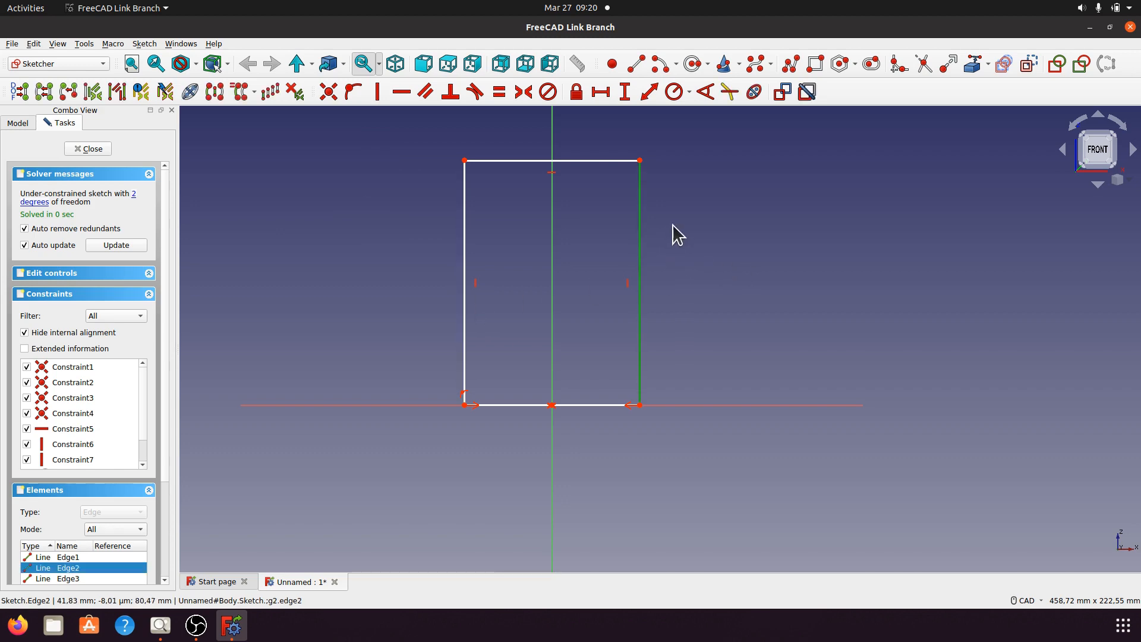
pyautogui.click(625, 94)
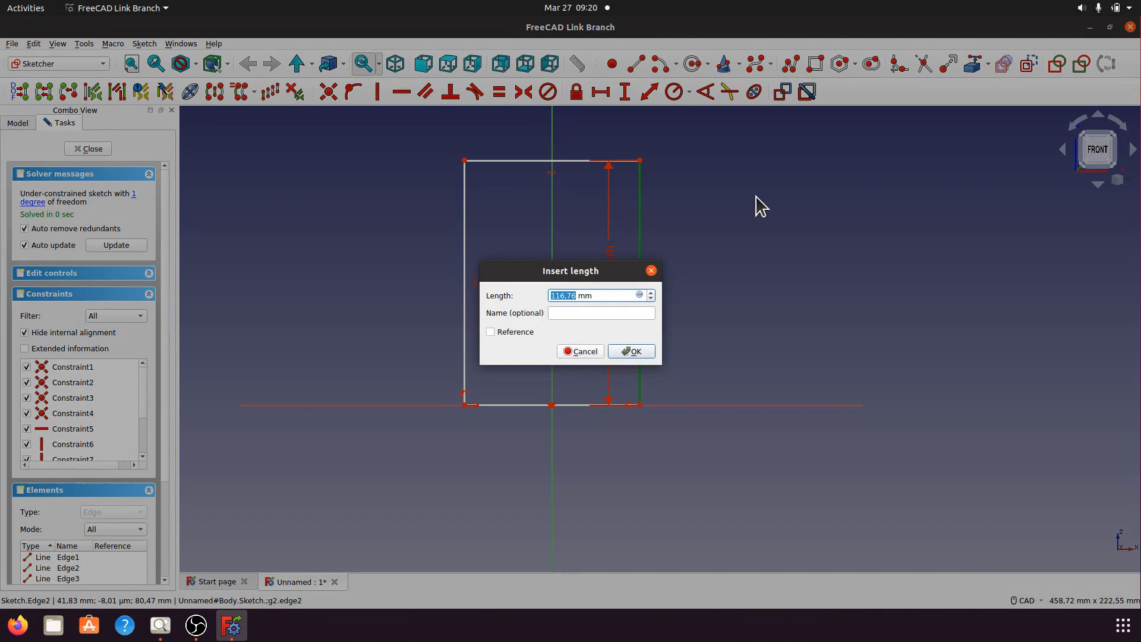
pyautogui.write('1')
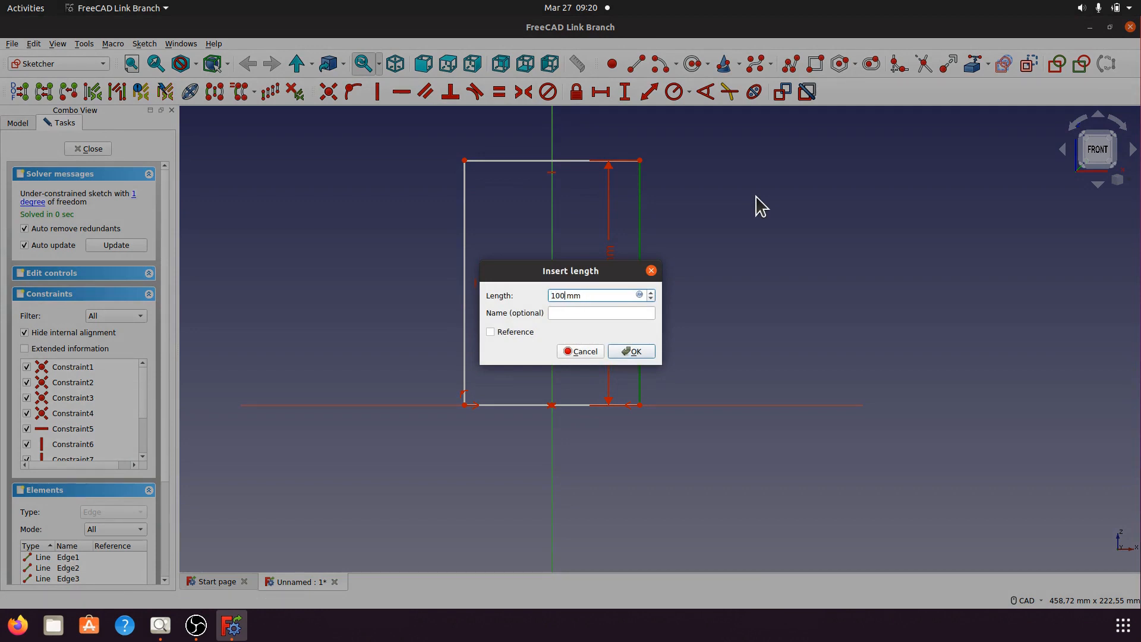
pyautogui.write('00')
pyautogui.click(632, 353)
pyautogui.moveTo(615, 313); pyautogui.dragTo(711, 313)
# Constrain the rectangle's top edge to a horizontal length of 70 mm
pyautogui.scroll(-2, 688, 514)
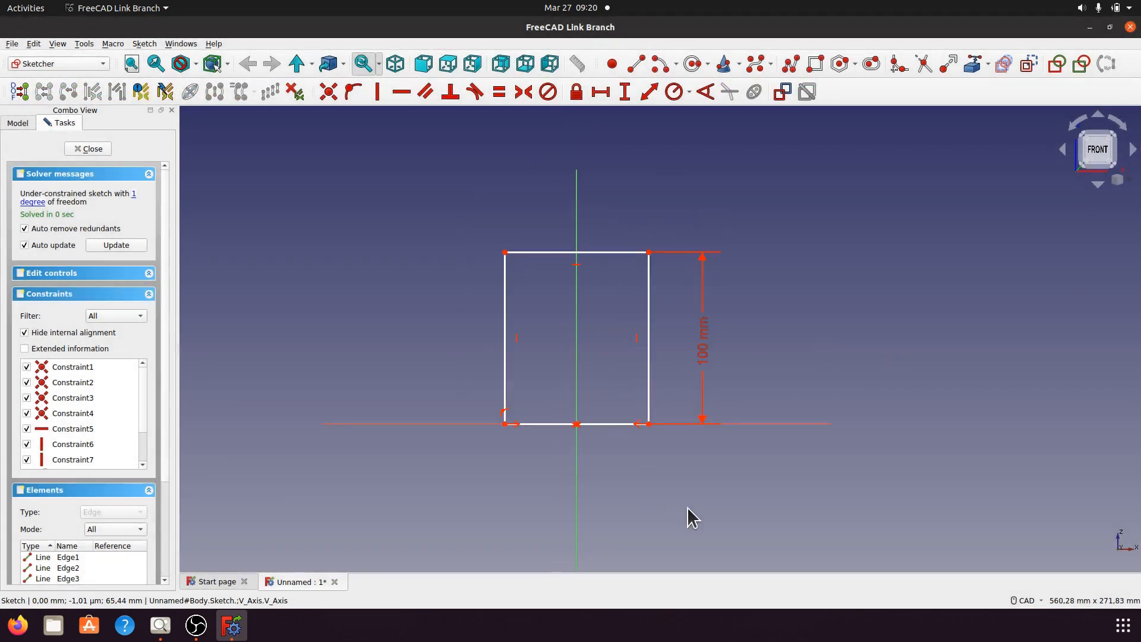
pyautogui.scroll(1, 618, 368)
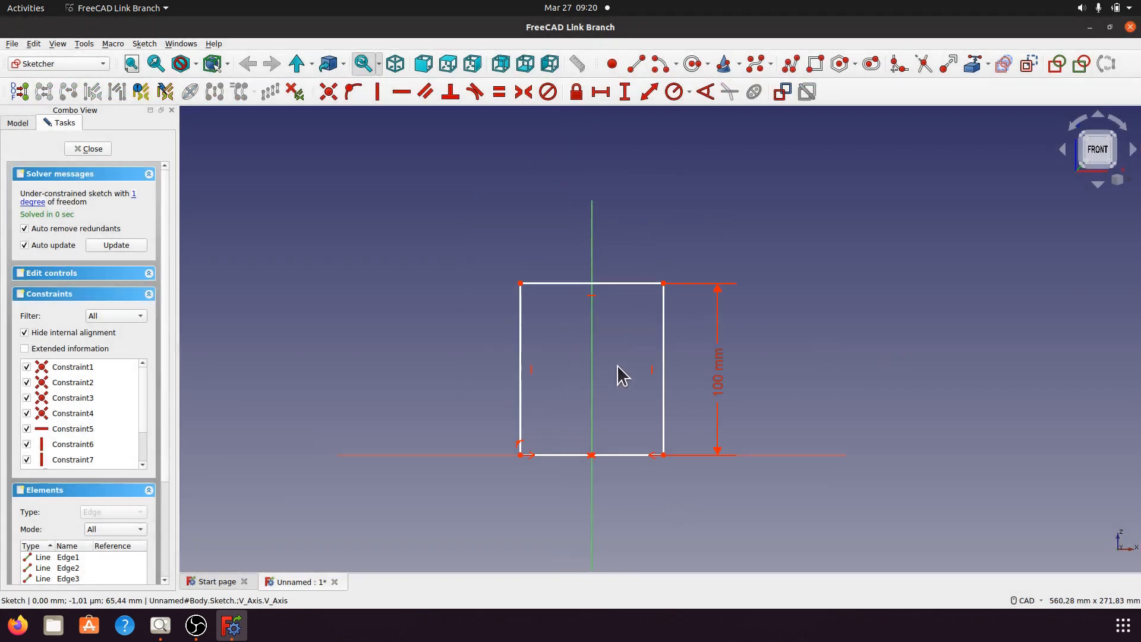
pyautogui.click(609, 284)
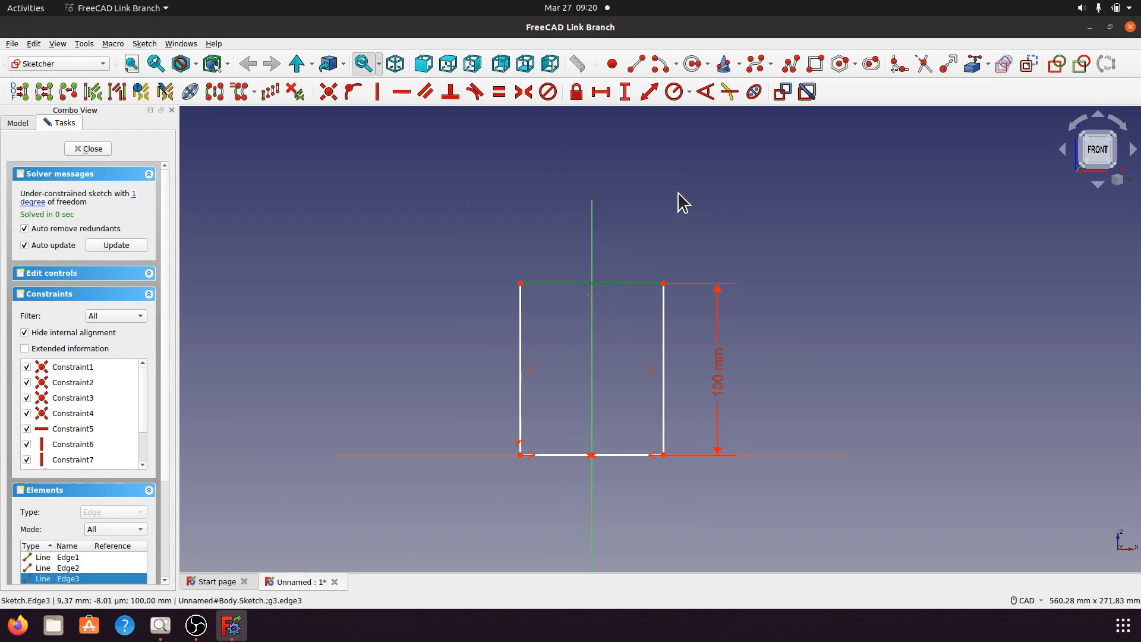
pyautogui.click(601, 93)
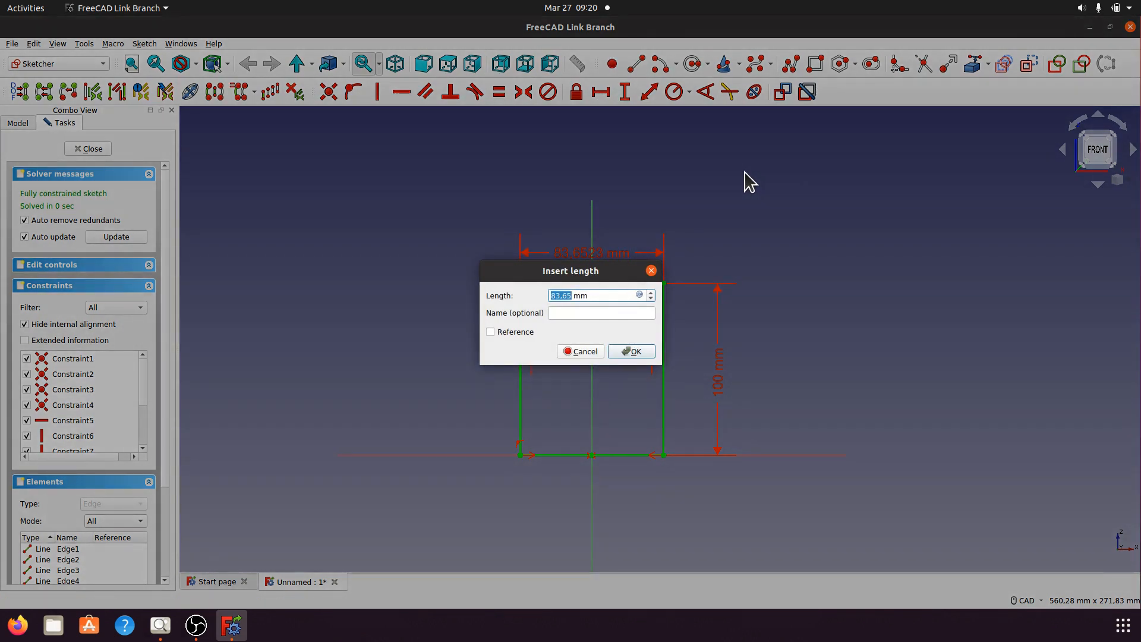
pyautogui.write('70')
pyautogui.click(630, 351)
# Draw an upper semicircular arc of about 35 mm radius centred on the vertical axis, about 62 mm up, ending on both side edges
pyautogui.scroll(2, 618, 390)
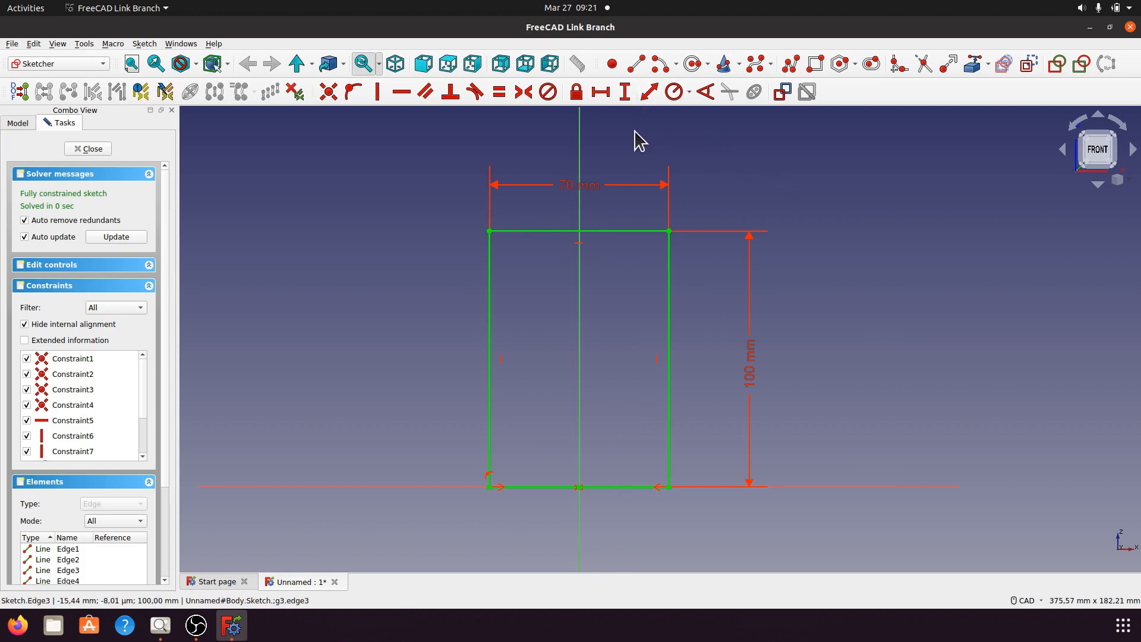
pyautogui.click(659, 65)
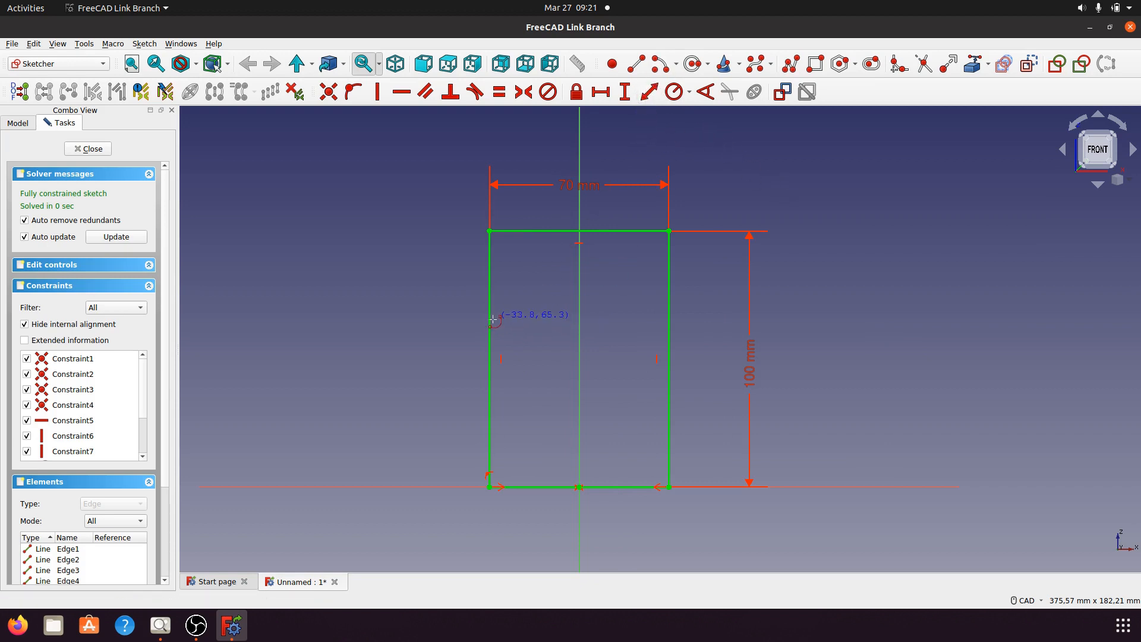
pyautogui.click(579, 328)
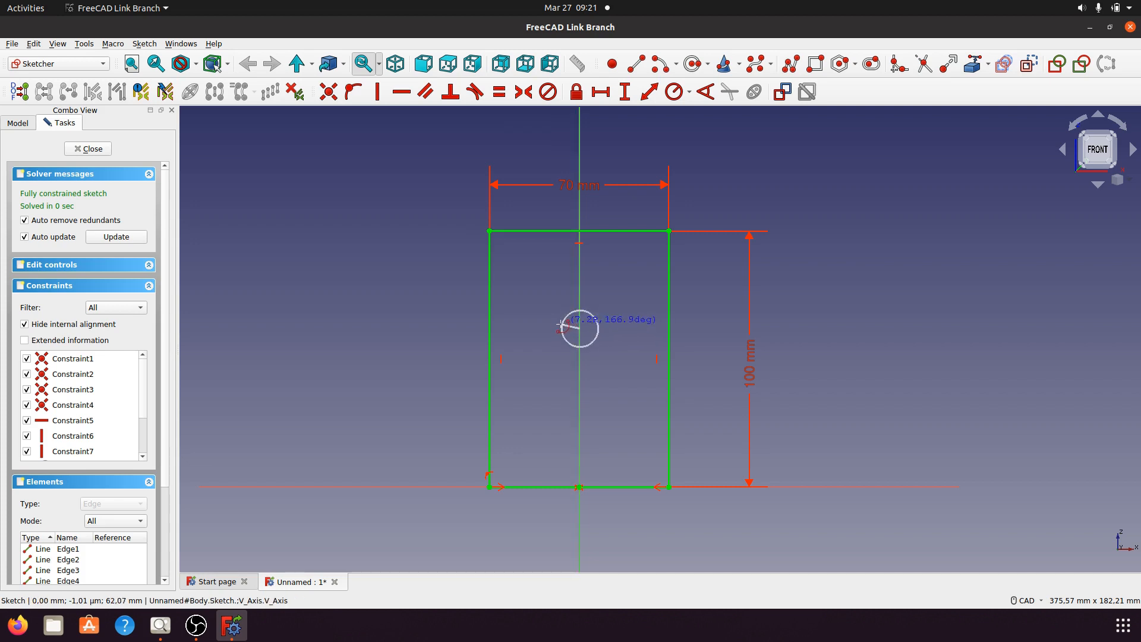
pyautogui.click(491, 328)
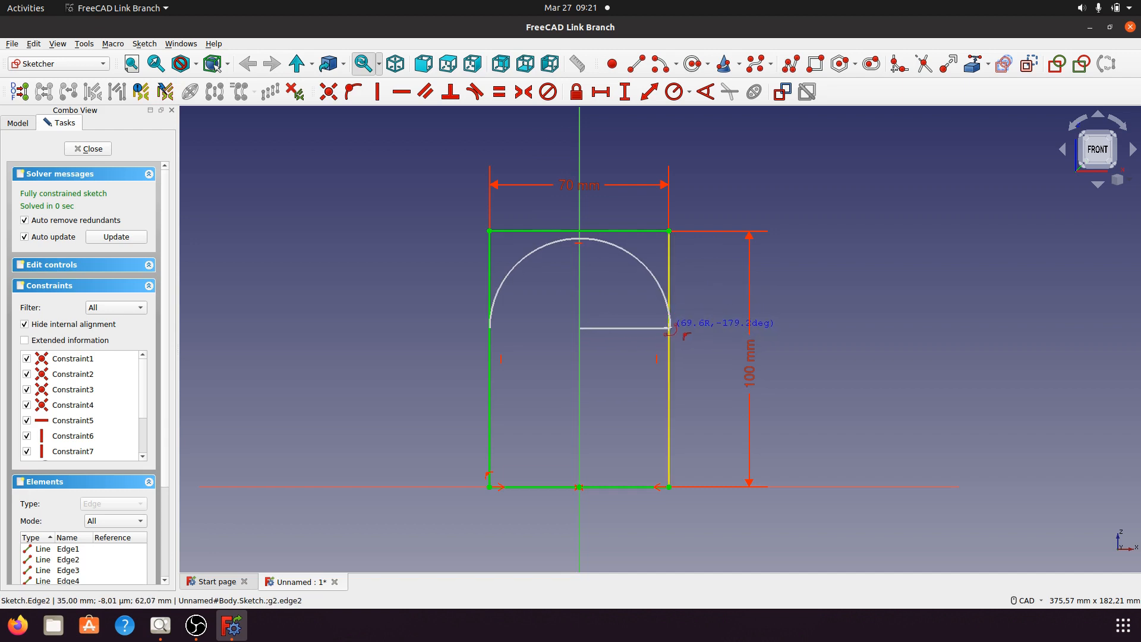
pyautogui.click(669, 328)
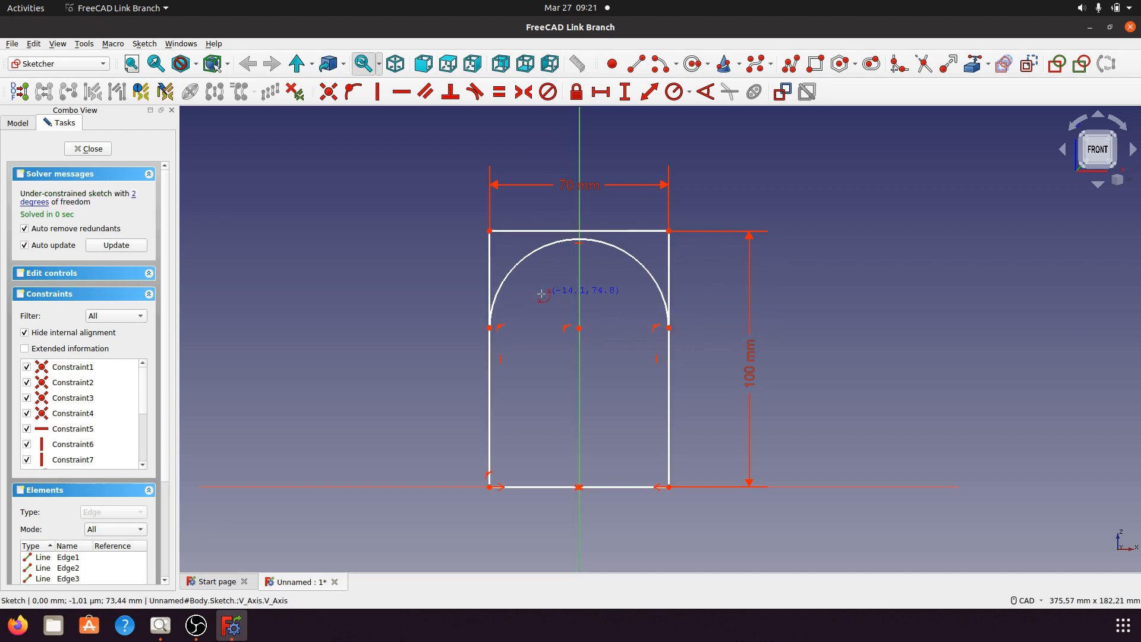
pyautogui.rightClick(404, 243)
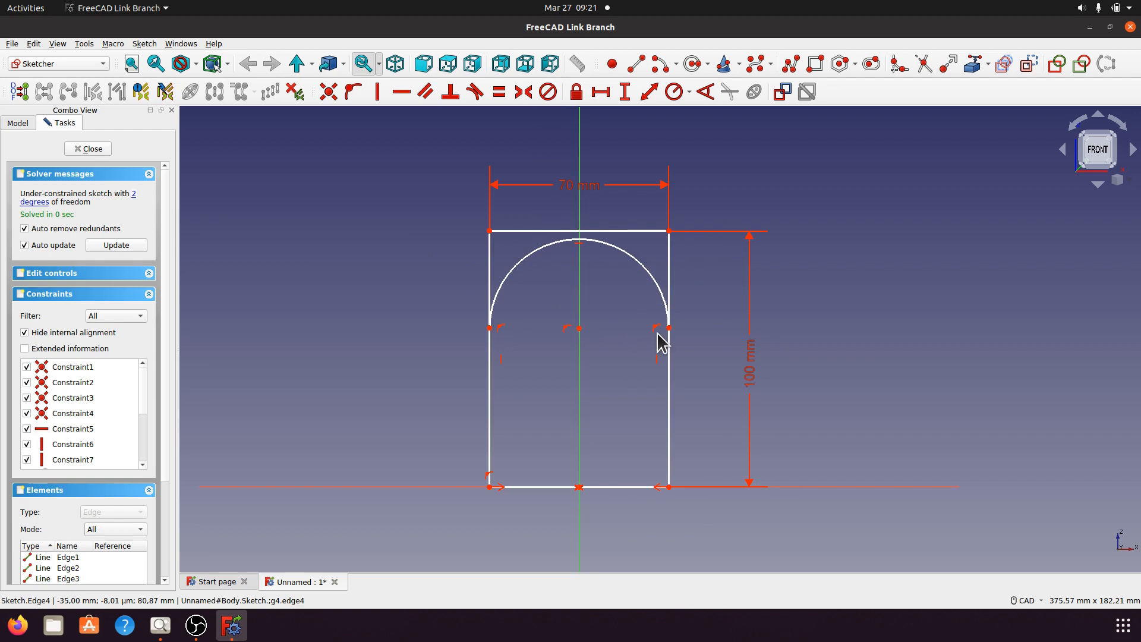
# Constrain the radius of the semicircular arc to 35 mm
pyautogui.click(629, 255)
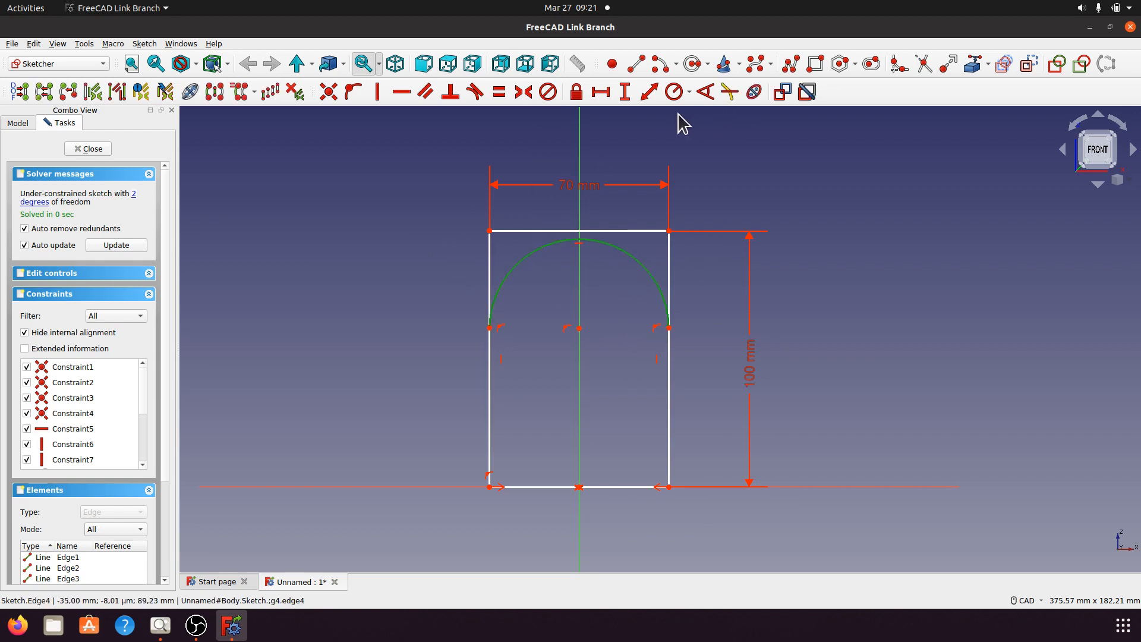
pyautogui.click(689, 94)
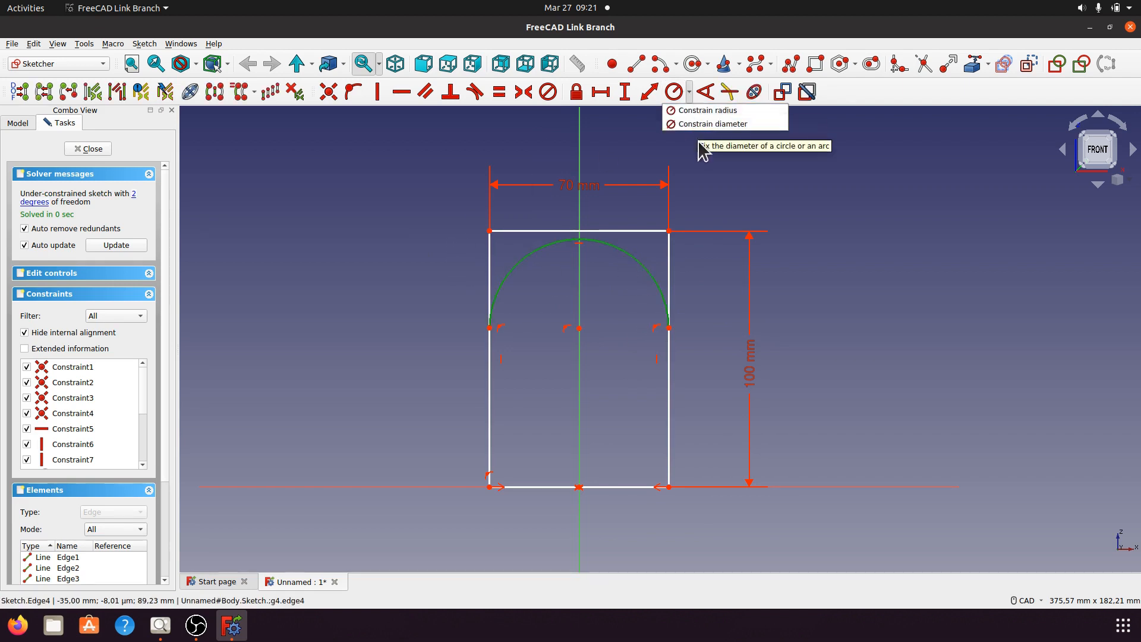
pyautogui.click(697, 110)
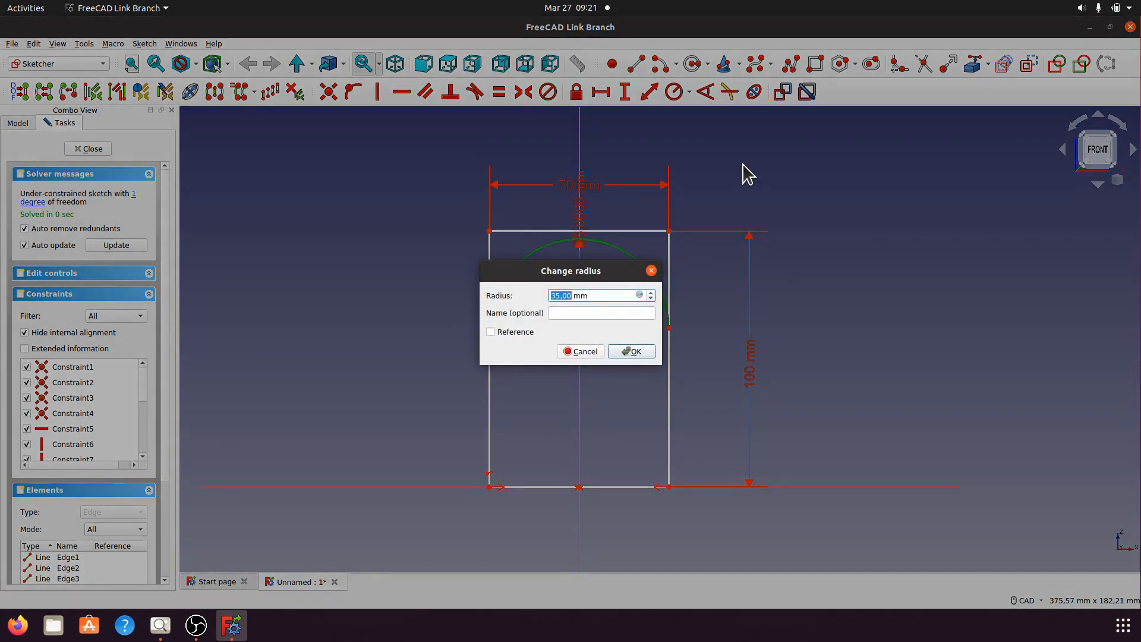
pyautogui.click(635, 353)
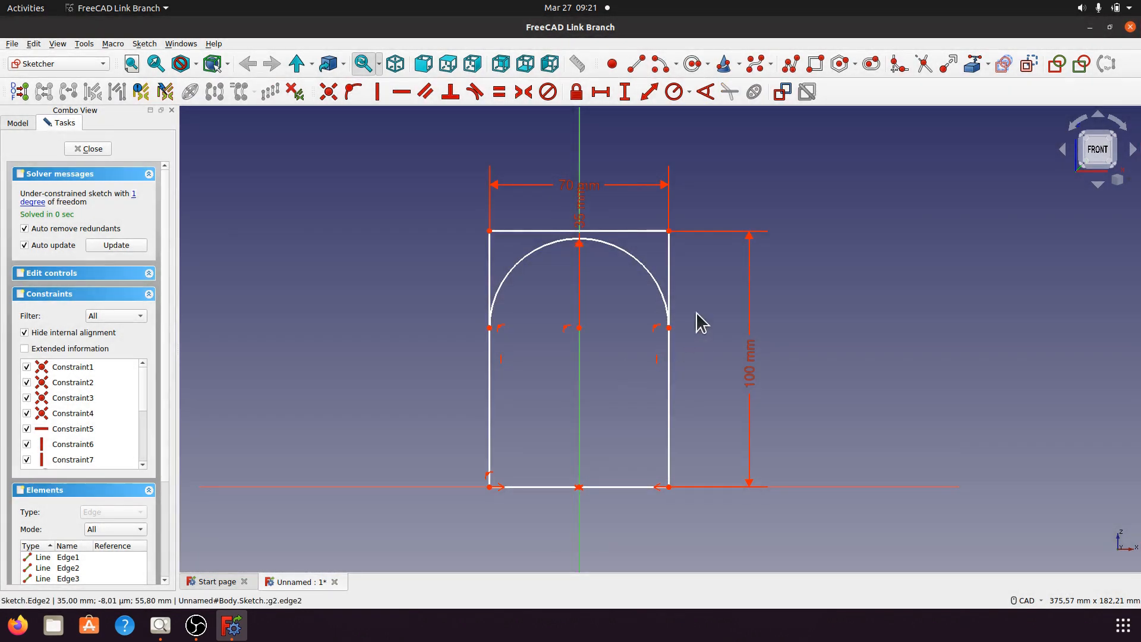
# Make the semicircular arc tangent to the rectangle's top edge and place the radius dimension outside the profile
pyautogui.click(592, 241)
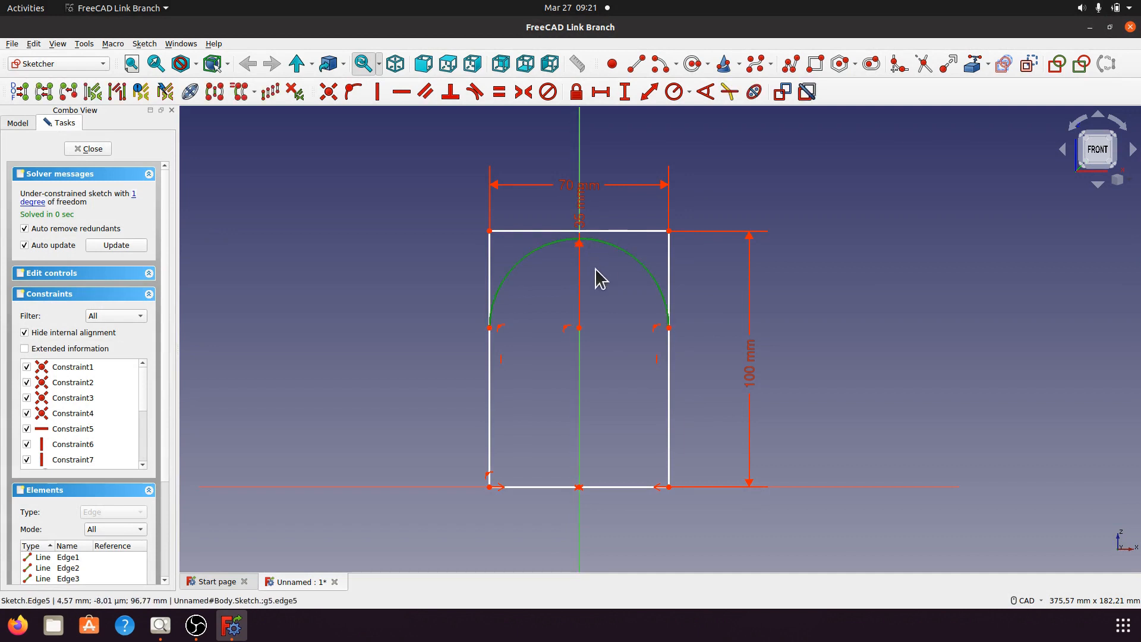
pyautogui.click(599, 231)
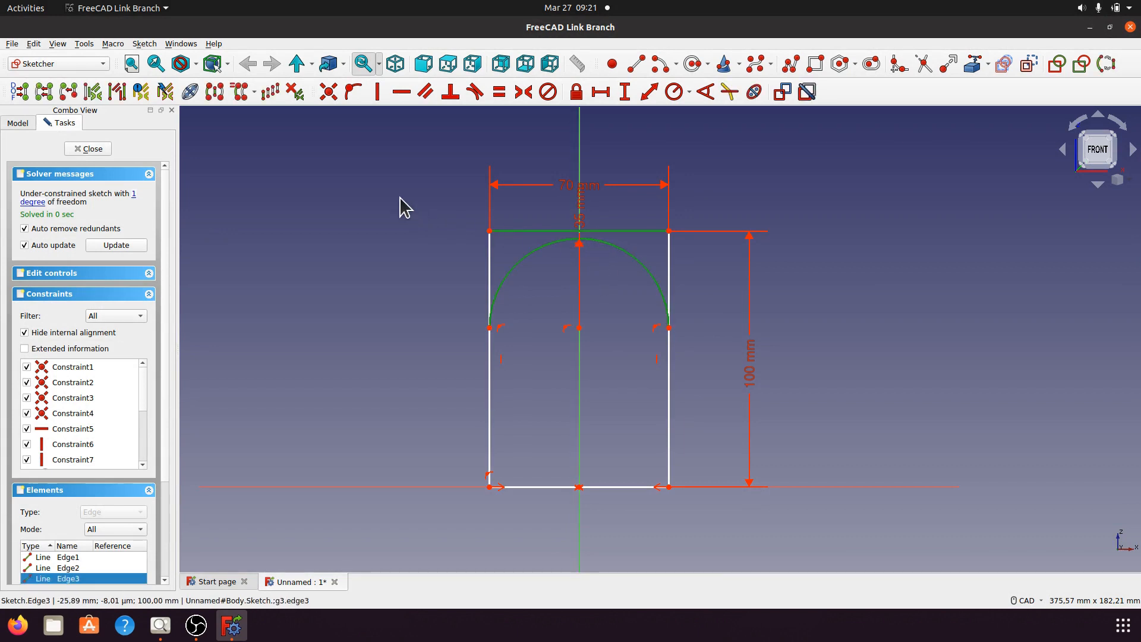
pyautogui.click(474, 92)
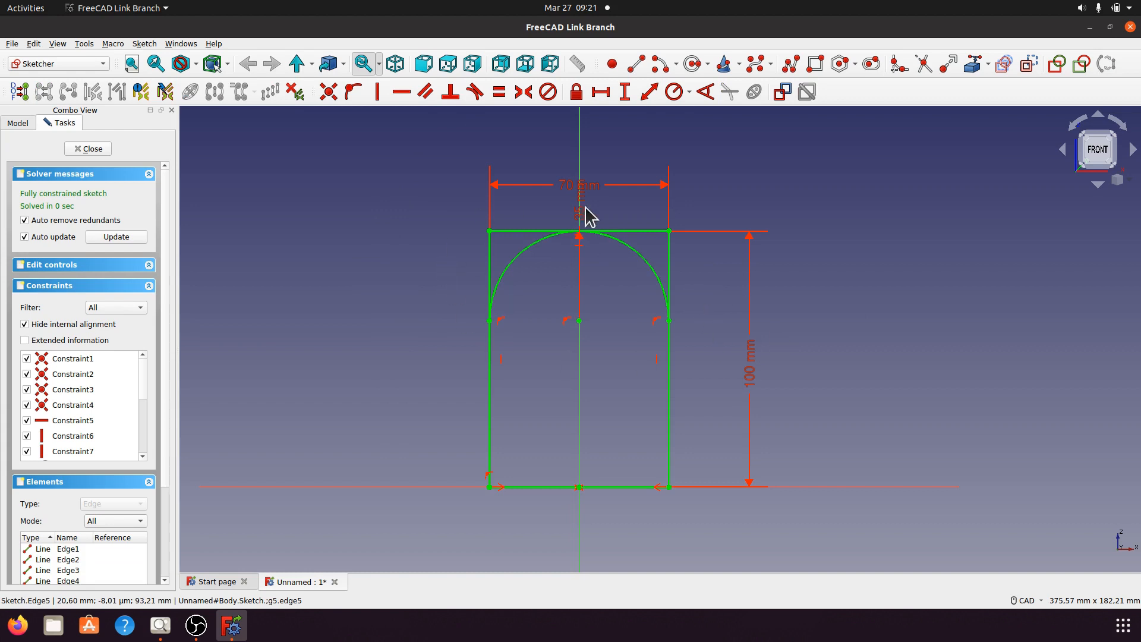
pyautogui.moveTo(586, 218); pyautogui.dragTo(453, 275)
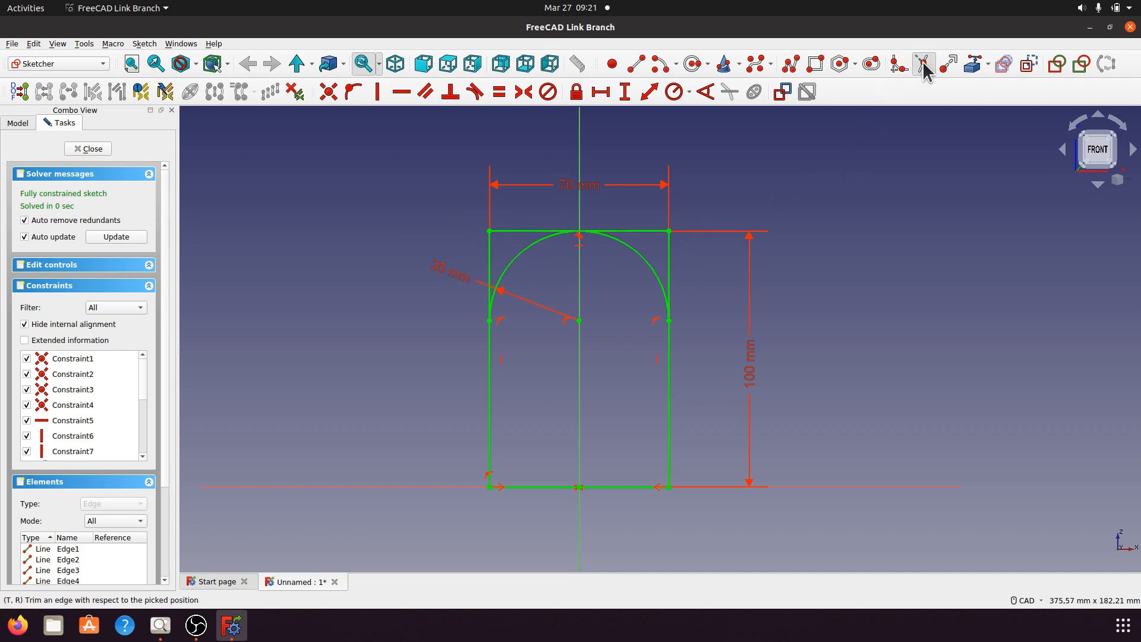
# Trim both side edges above the arc's endpoints and delete the rectangle's top edge
pyautogui.click(671, 259)
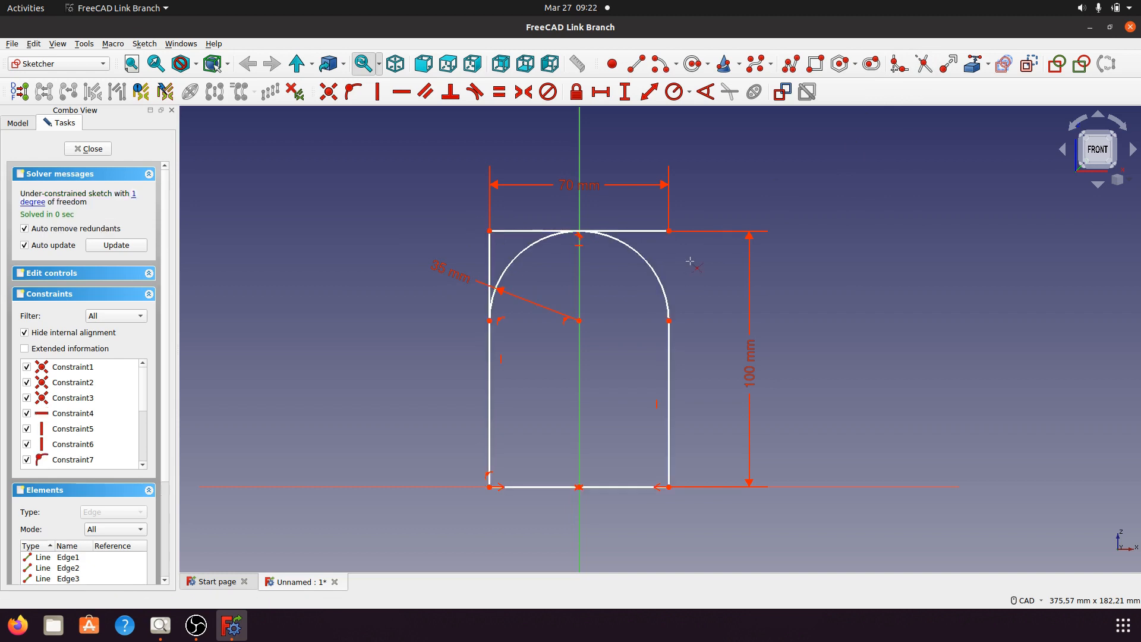
pyautogui.click(490, 259)
pyautogui.rightClick(693, 261)
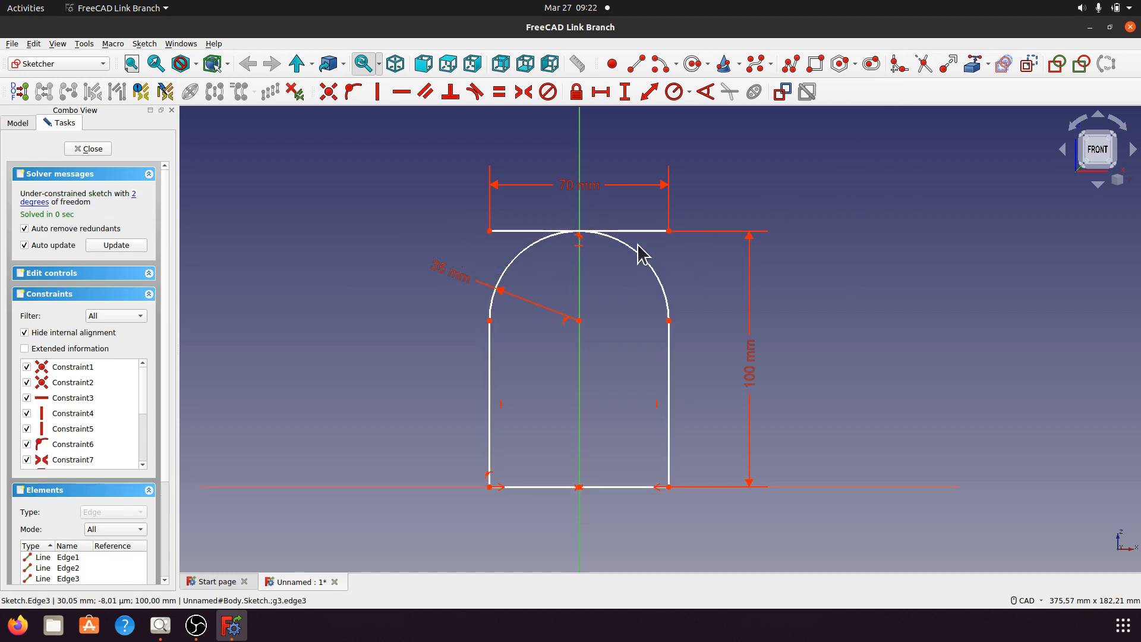
pyautogui.click(634, 231)
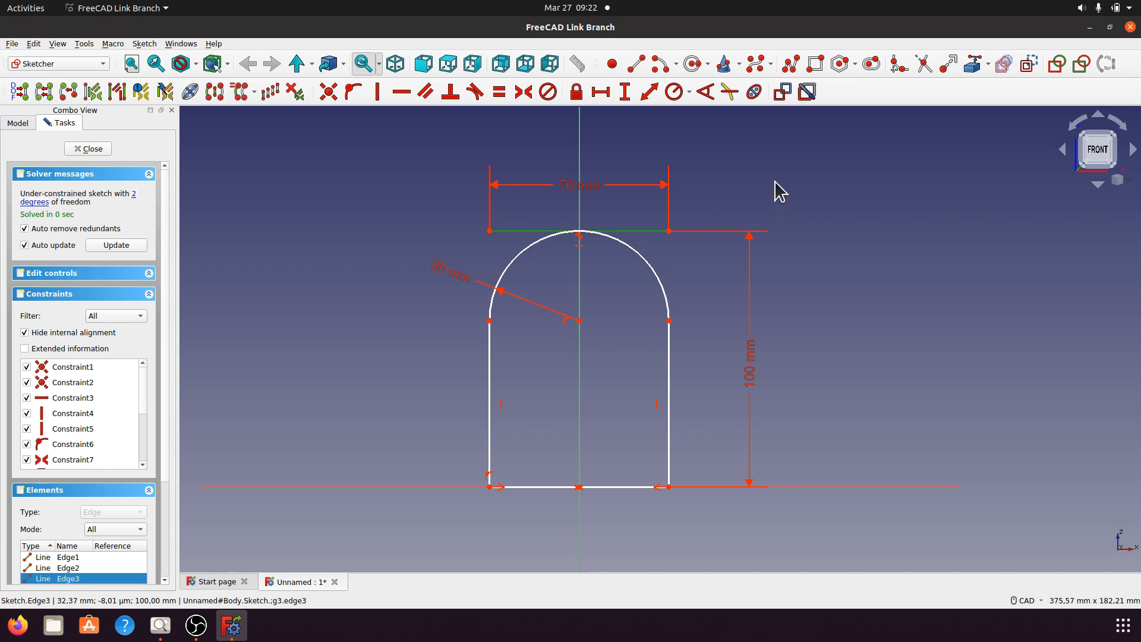
pyautogui.press('Delete')
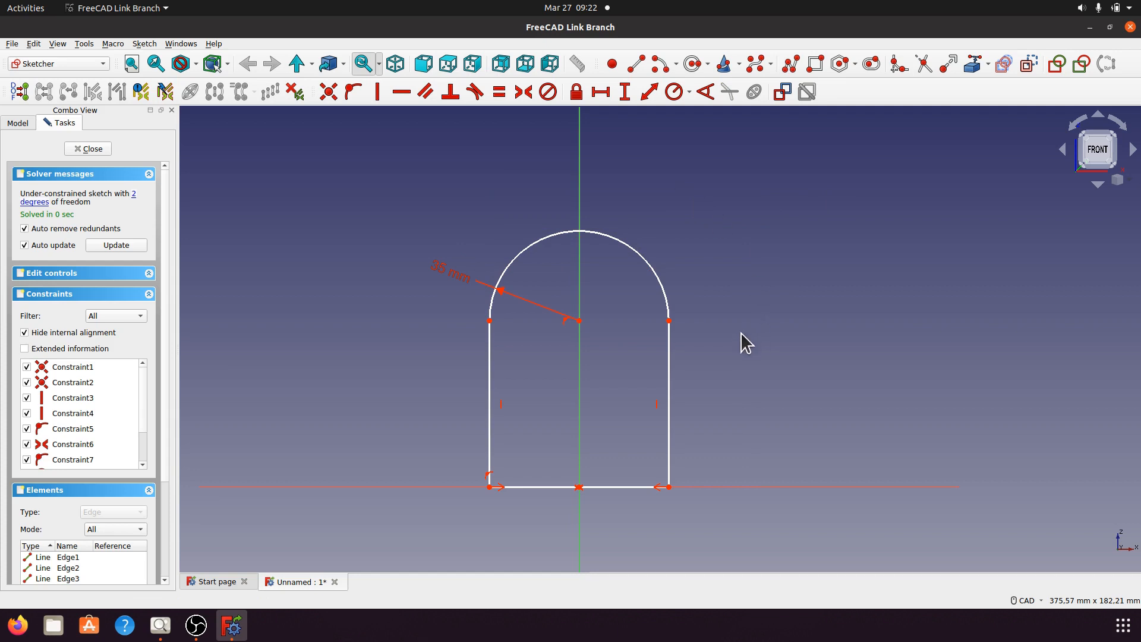
# Constrain the profile's bottom edge to a horizontal length of 70 mm and place the dimension below the edge
pyautogui.click(612, 487)
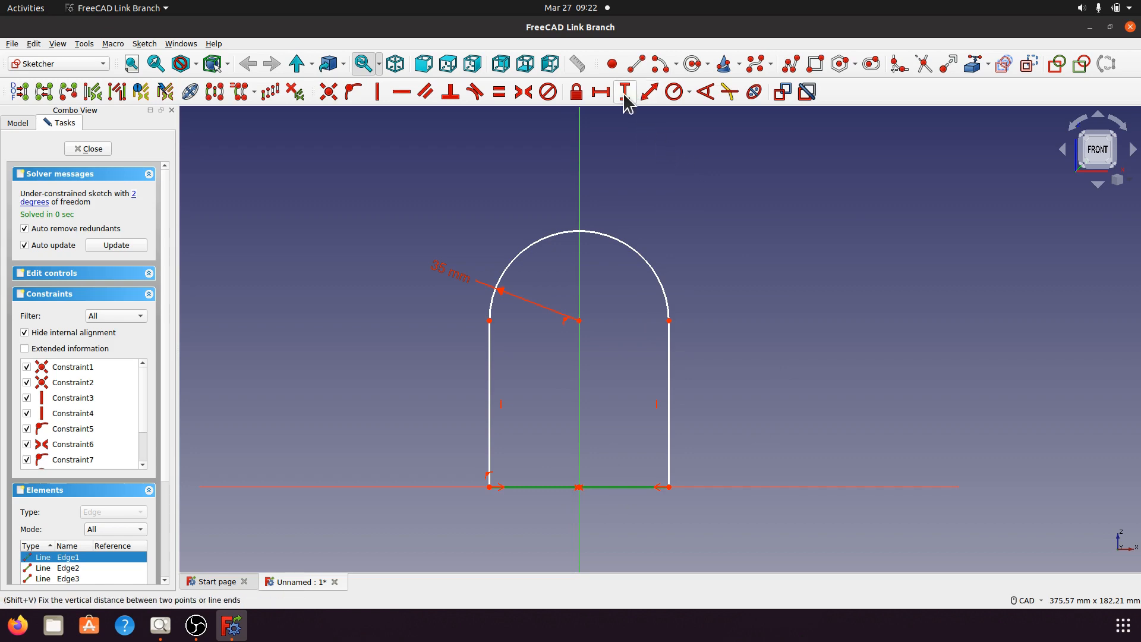
pyautogui.click(600, 93)
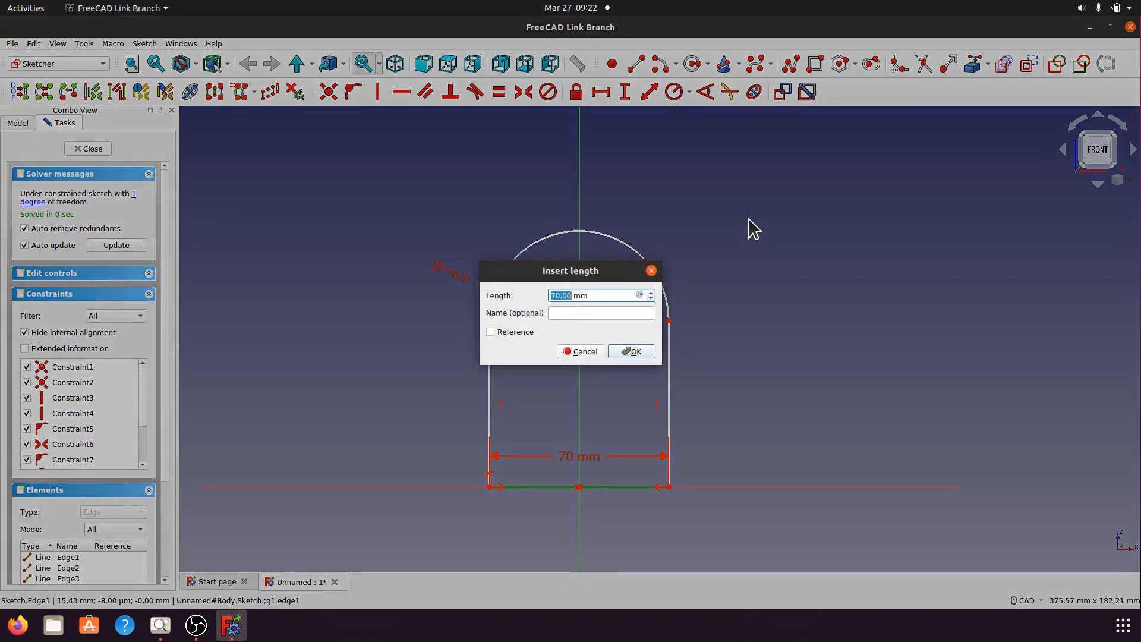
pyautogui.click(632, 351)
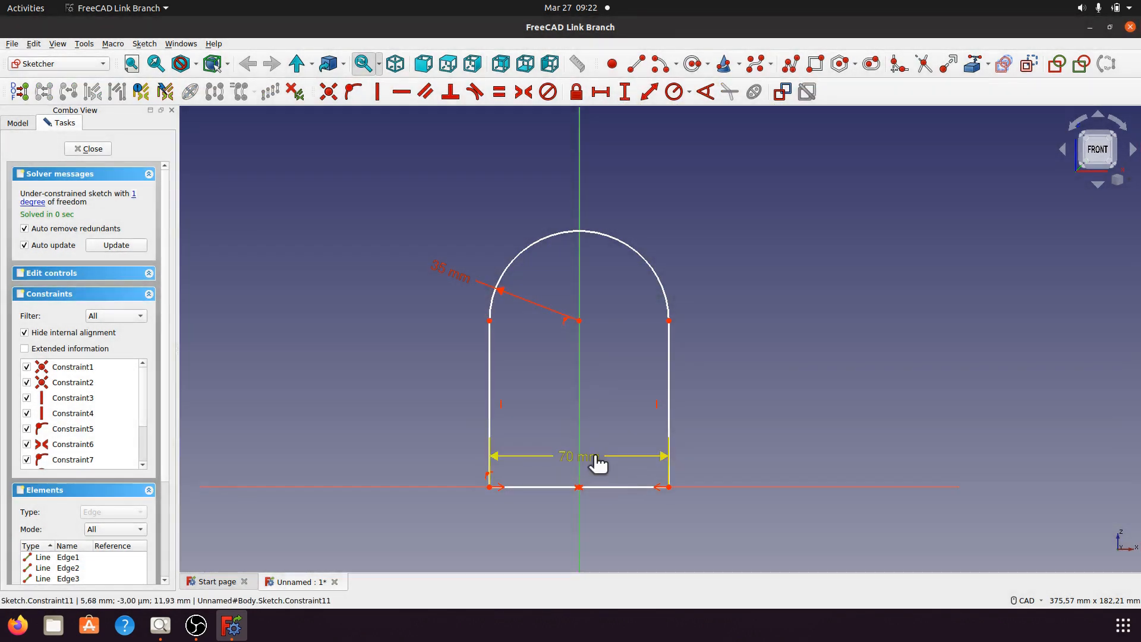
pyautogui.moveTo(593, 465); pyautogui.dragTo(595, 540)
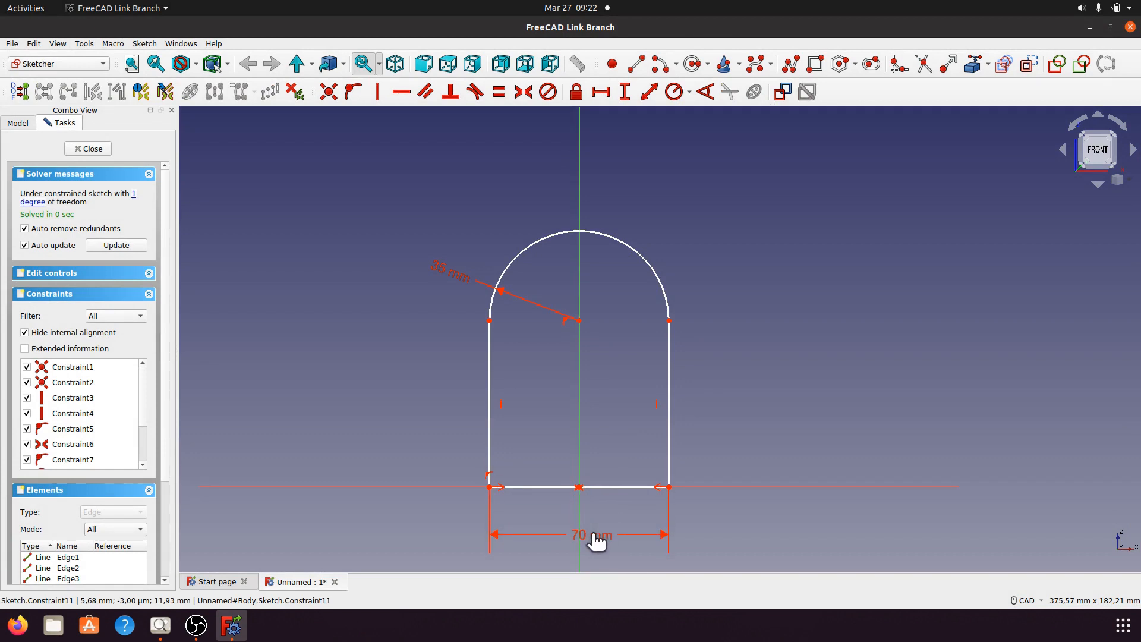
# Constrain the distance between the arc's centre and the profile's bottom edge to 65 mm
pyautogui.click(580, 322)
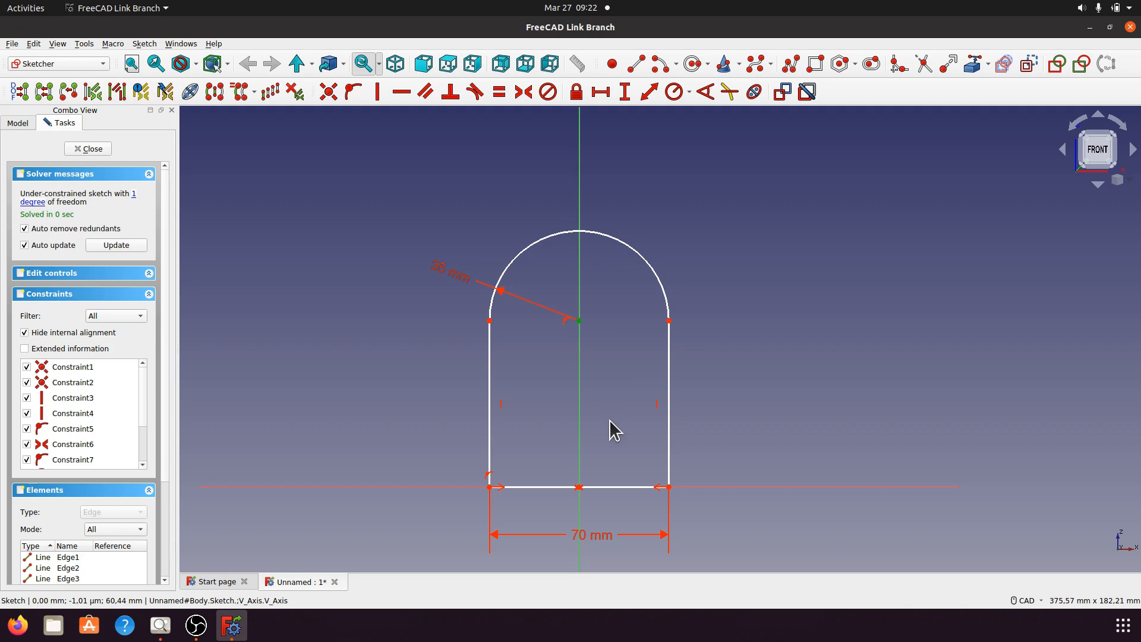
pyautogui.click(612, 488)
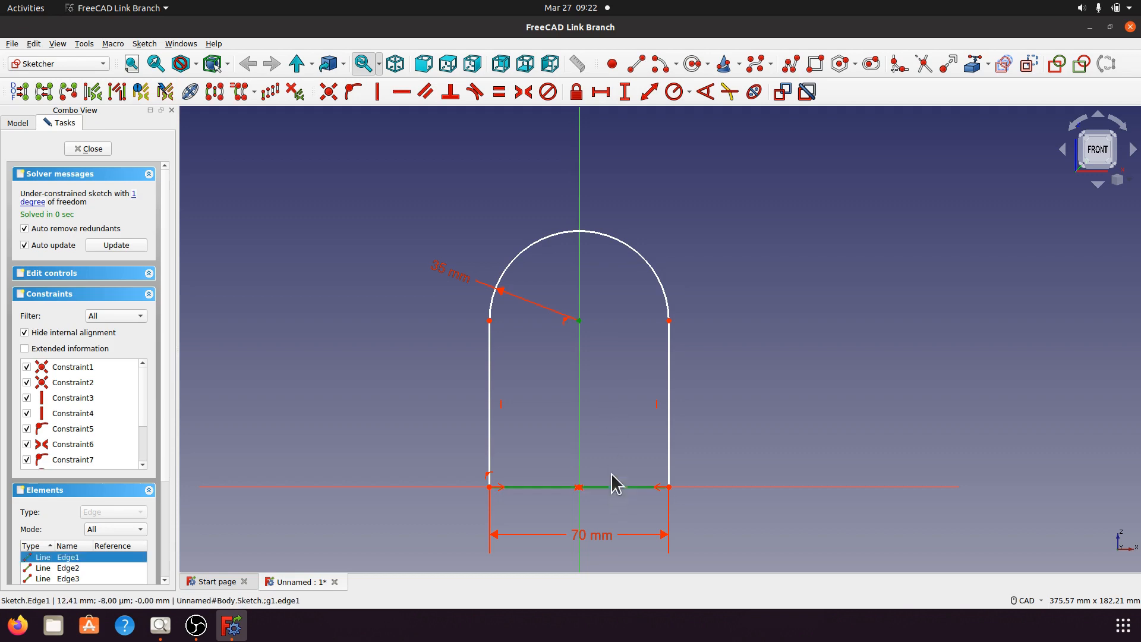
pyautogui.click(624, 92)
pyautogui.click(677, 339)
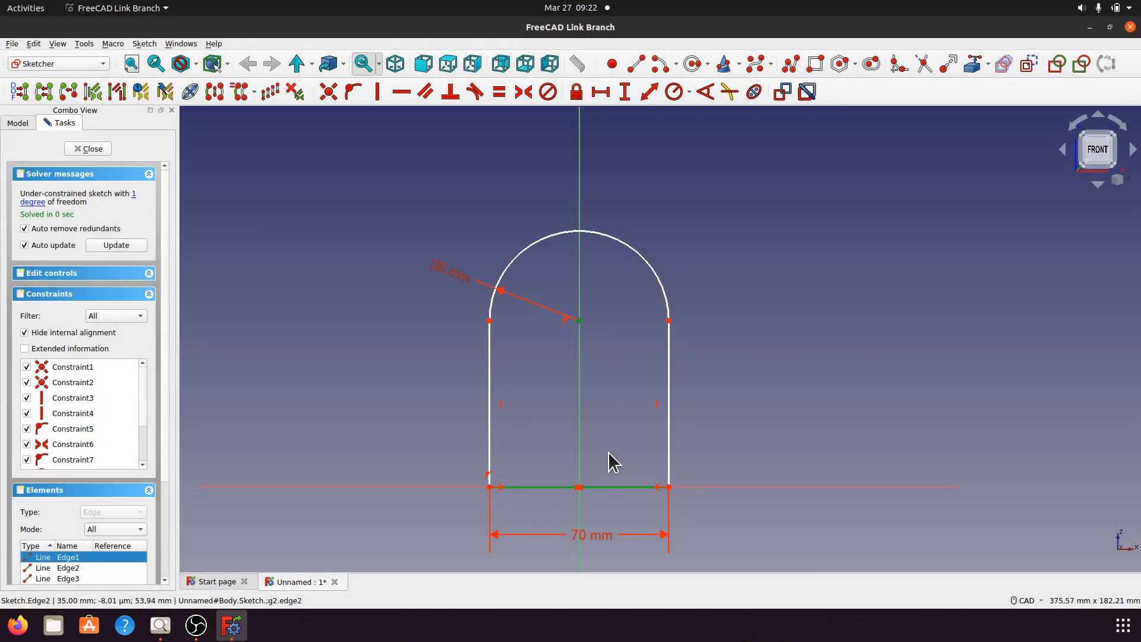
pyautogui.click(650, 93)
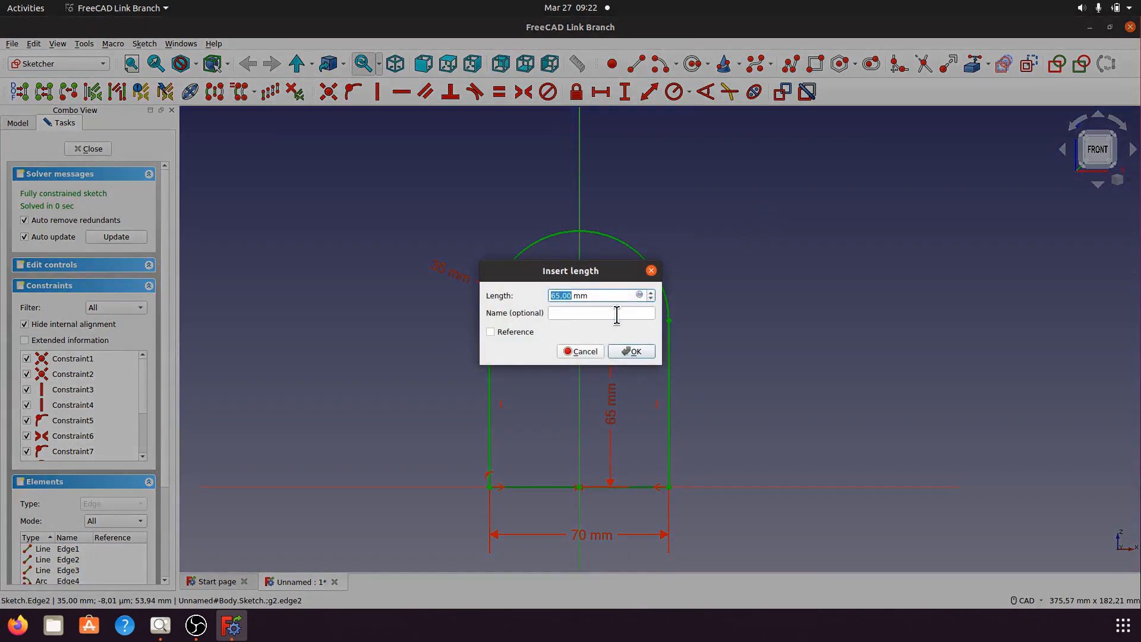
pyautogui.click(631, 353)
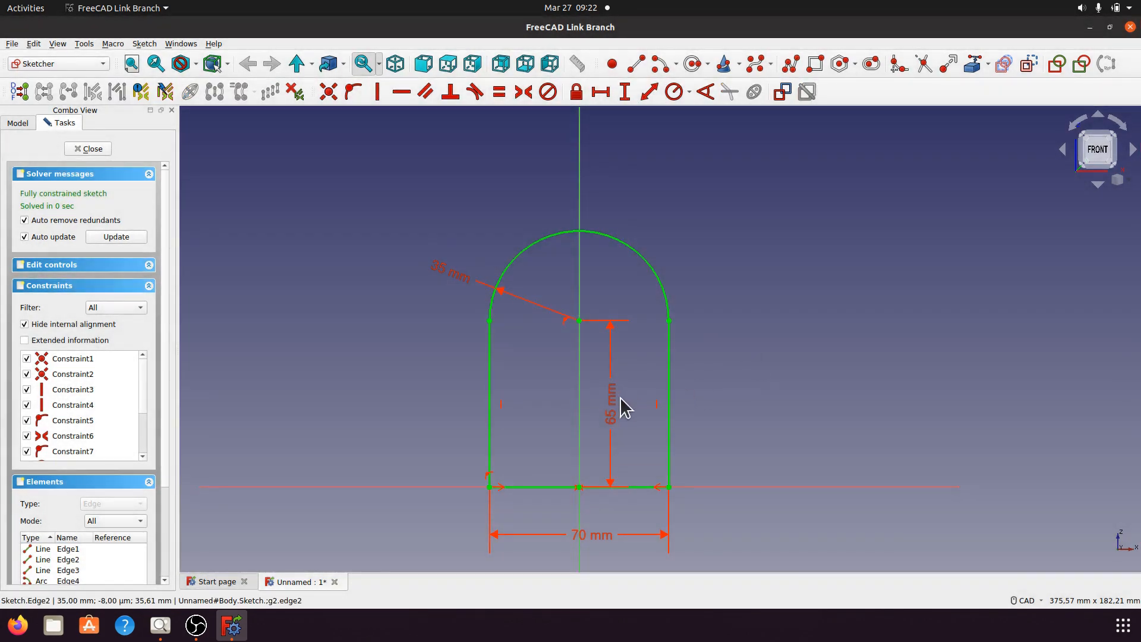
# Move the radius dimension higher beside the arc and the 65 mm height dimension outside the profile's right edge
pyautogui.moveTo(616, 405)
pyautogui.mouseDown()
pyautogui.moveTo(634, 403)
pyautogui.moveTo(618, 402)
pyautogui.mouseUp()
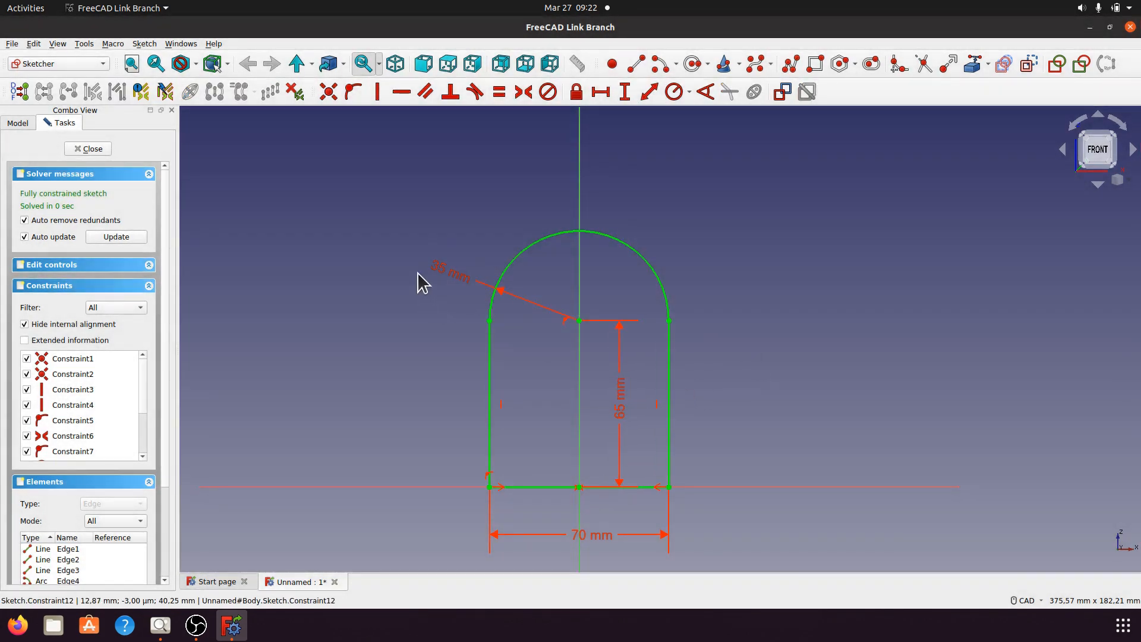
pyautogui.moveTo(440, 278); pyautogui.dragTo(471, 224)
pyautogui.scroll(-2, 697, 241)
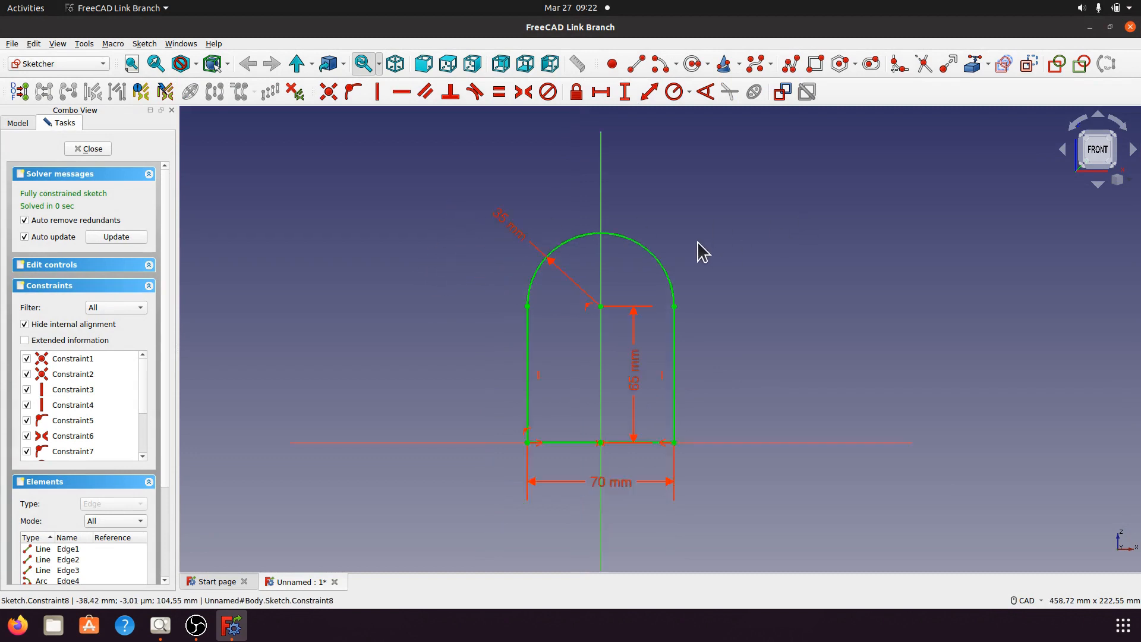
pyautogui.scroll(1, 697, 469)
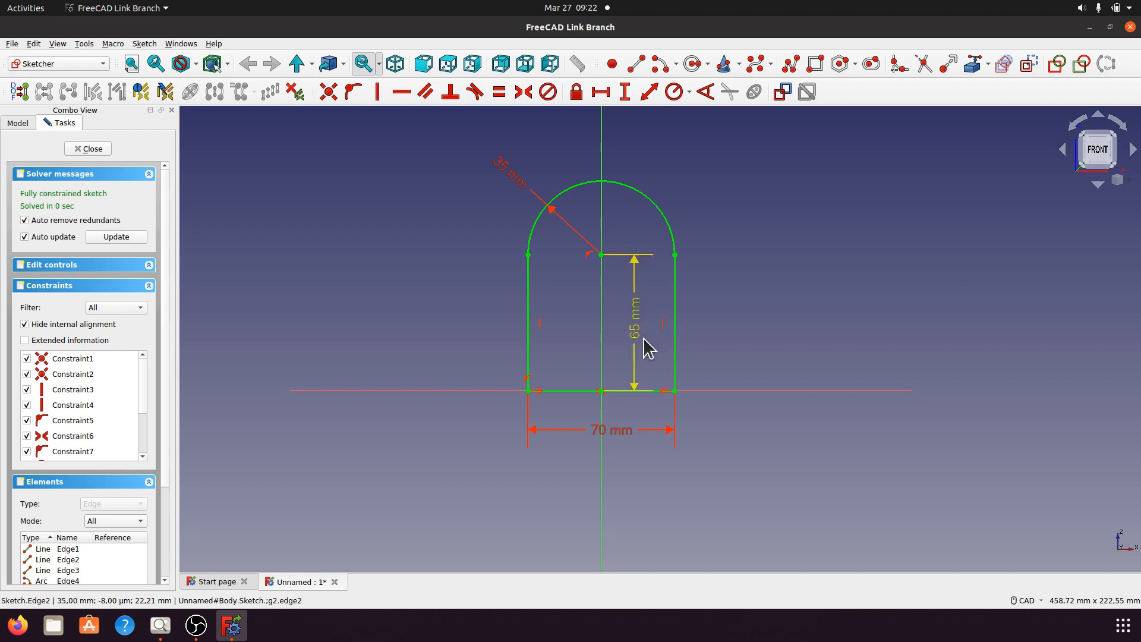
pyautogui.moveTo(641, 310); pyautogui.dragTo(737, 315)
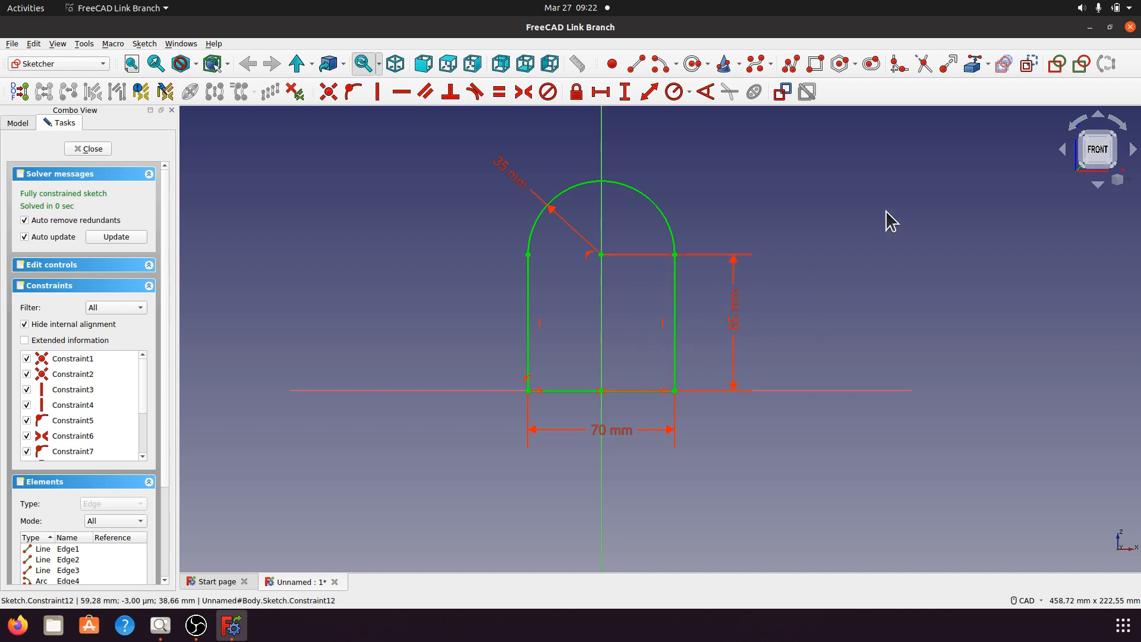
# Close the finished profile sketch and show it in isometric view
pyautogui.click(88, 149)
pyautogui.click(428, 273)
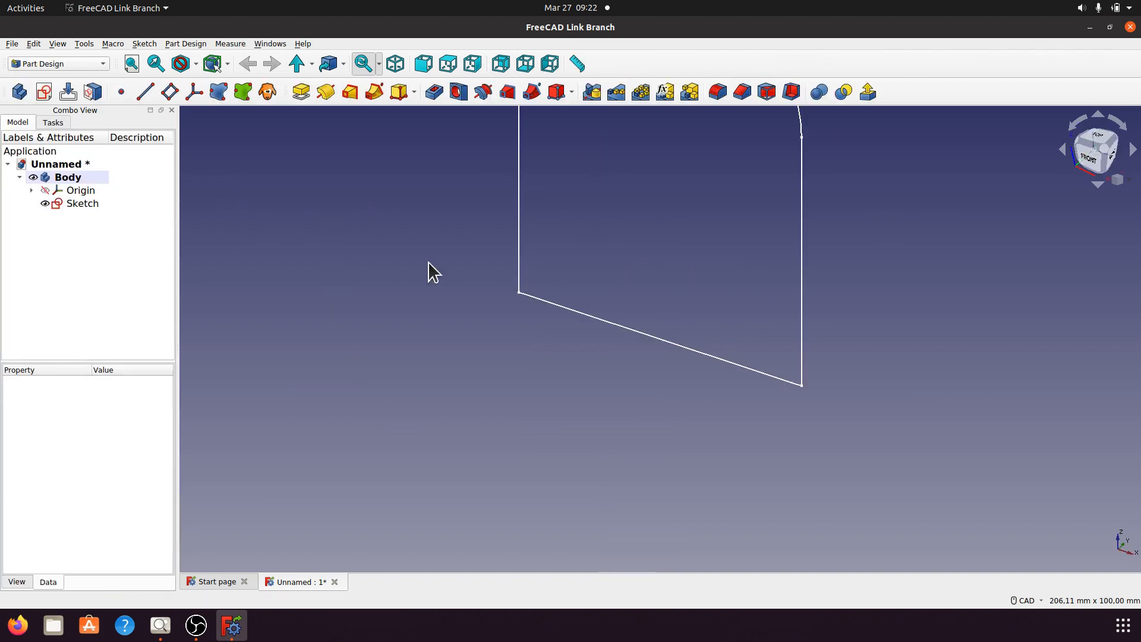
pyautogui.click(395, 63)
pyautogui.scroll(-3, 447, 438)
pyautogui.scroll(2, 828, 461)
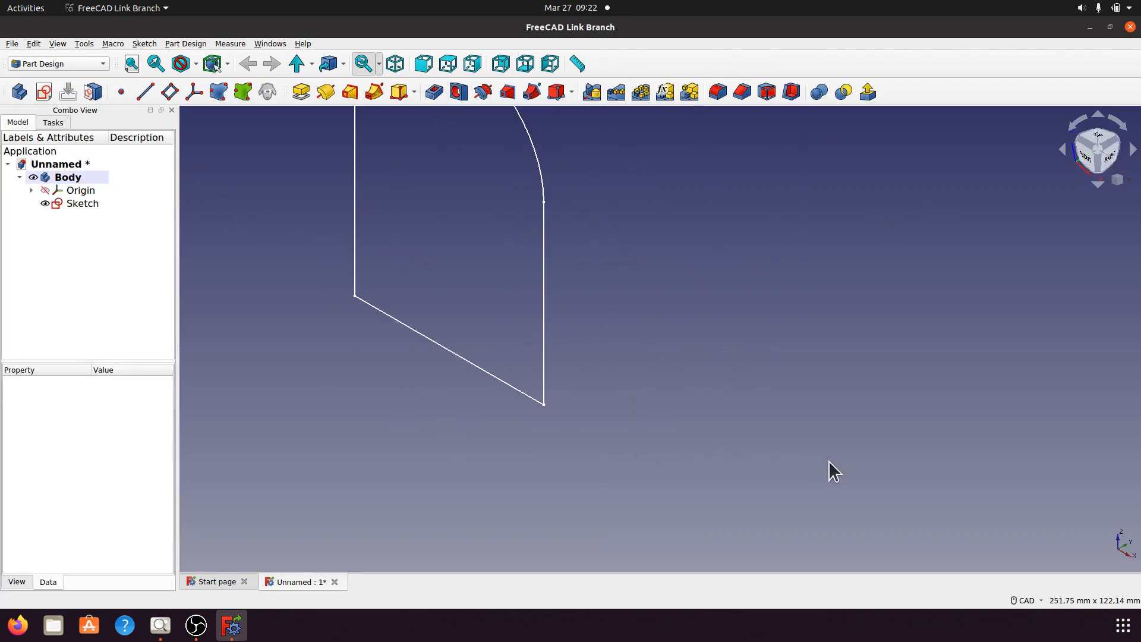
pyautogui.scroll(-3, 832, 460)
pyautogui.scroll(1, 491, 303)
pyautogui.scroll(1, 491, 304)
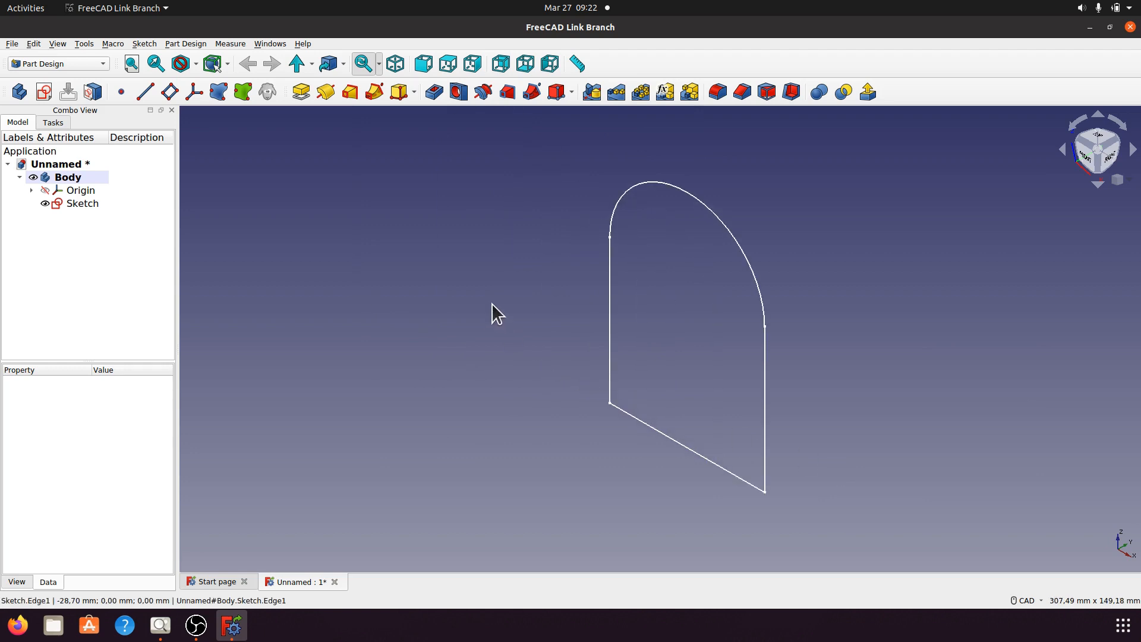
pyautogui.scroll(-1, 491, 314)
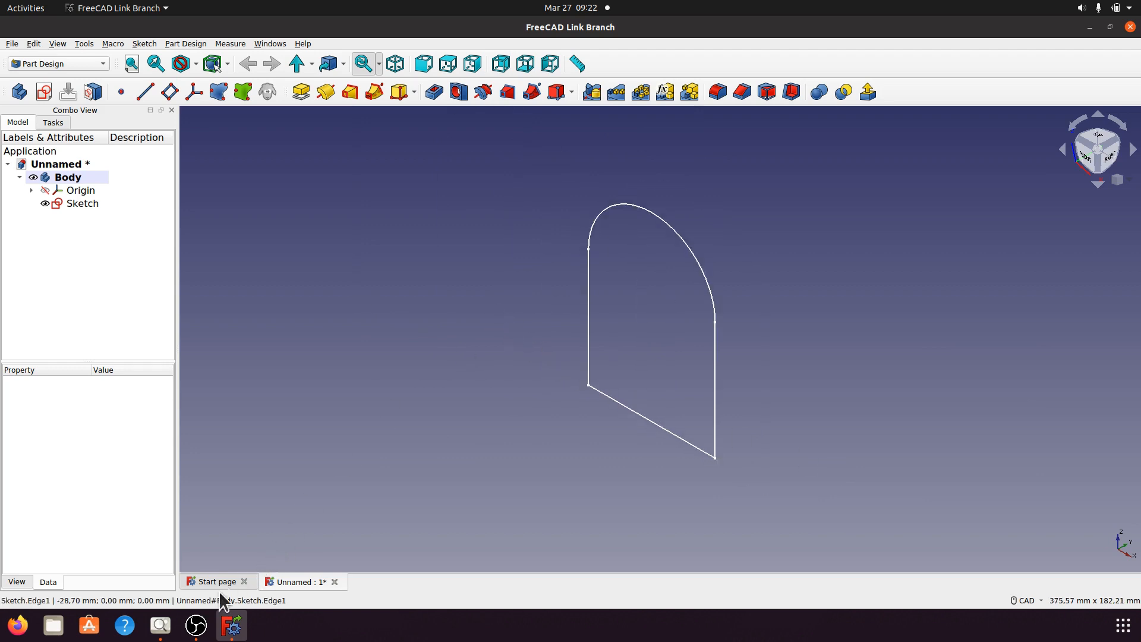
# Check the base length in the a007.png drawing in Image Viewer and pad the round-topped profile 100 mm
pyautogui.click(160, 625)
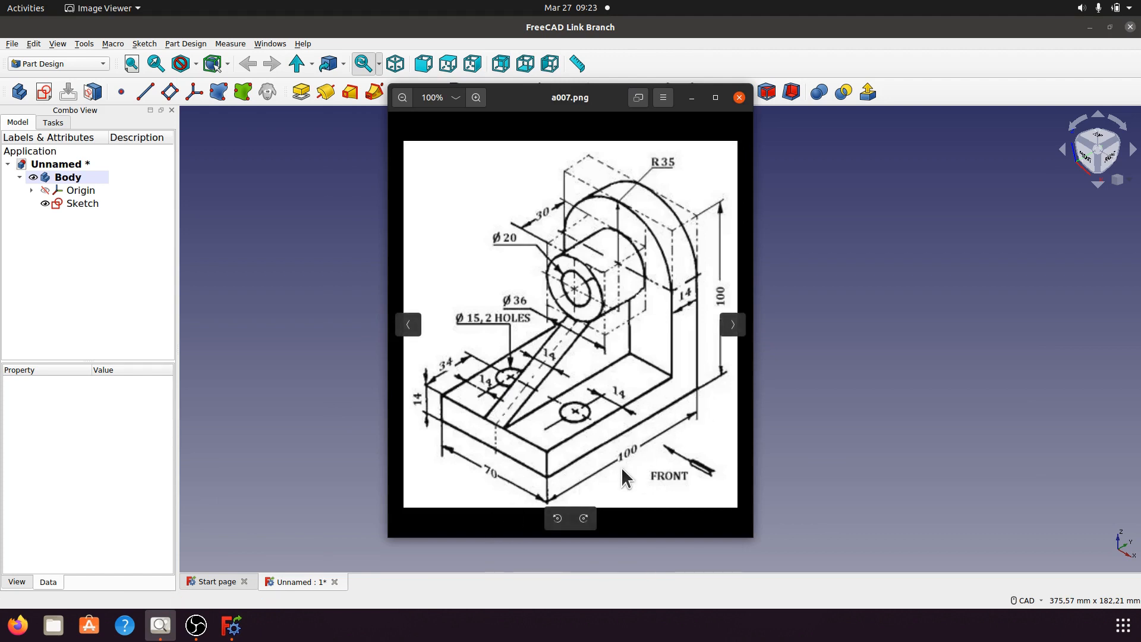
pyautogui.click(691, 97)
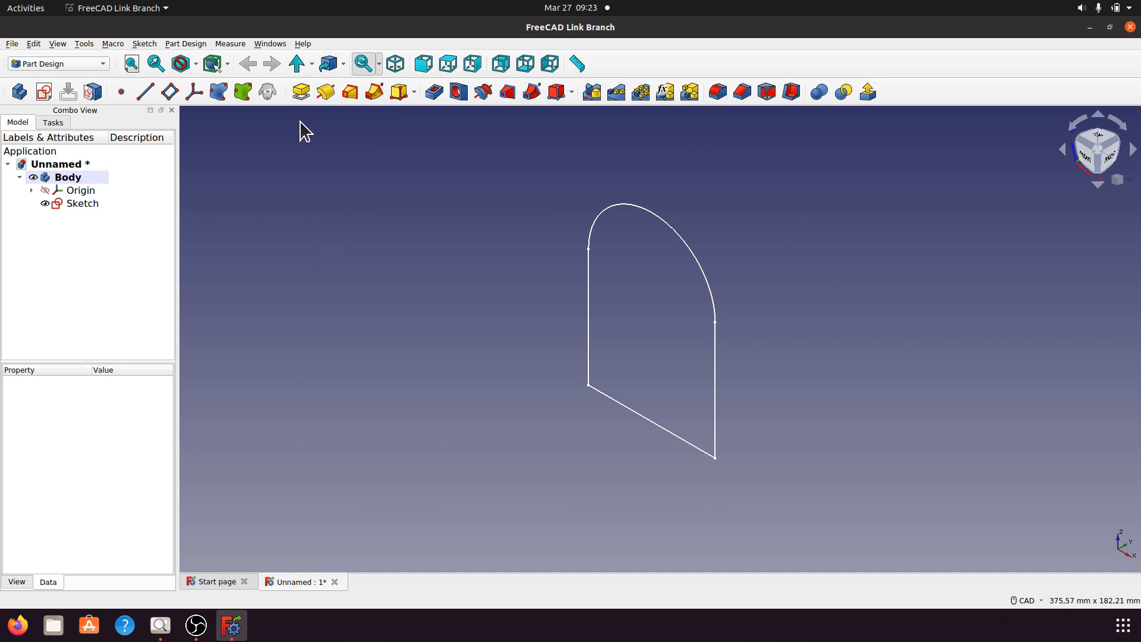
pyautogui.click(300, 92)
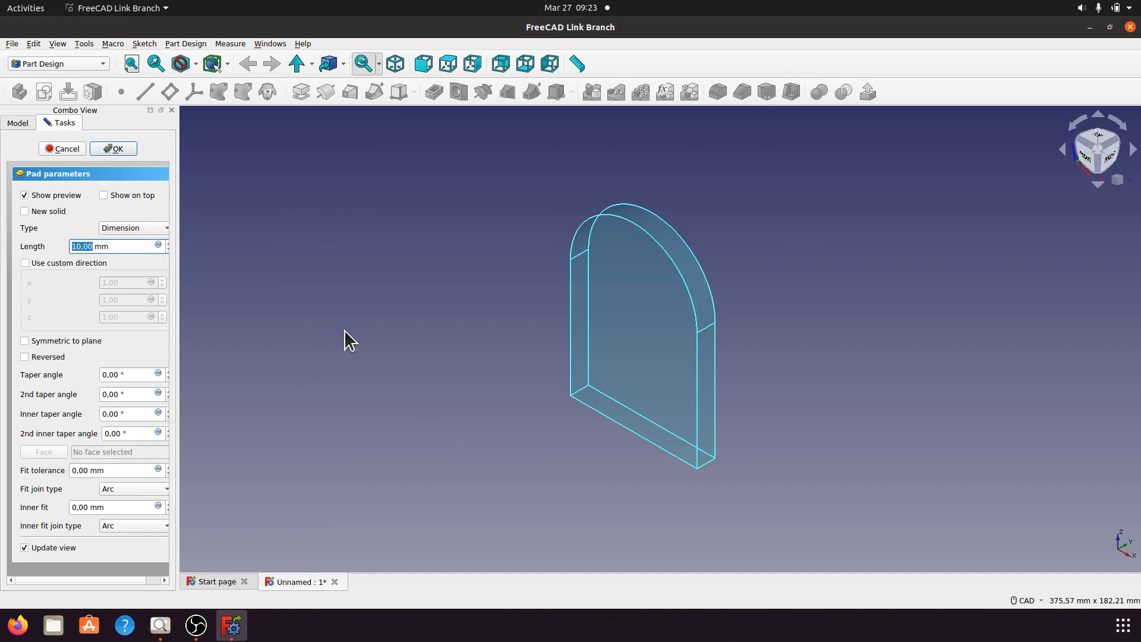
pyautogui.write('1')
pyautogui.click(369, 337)
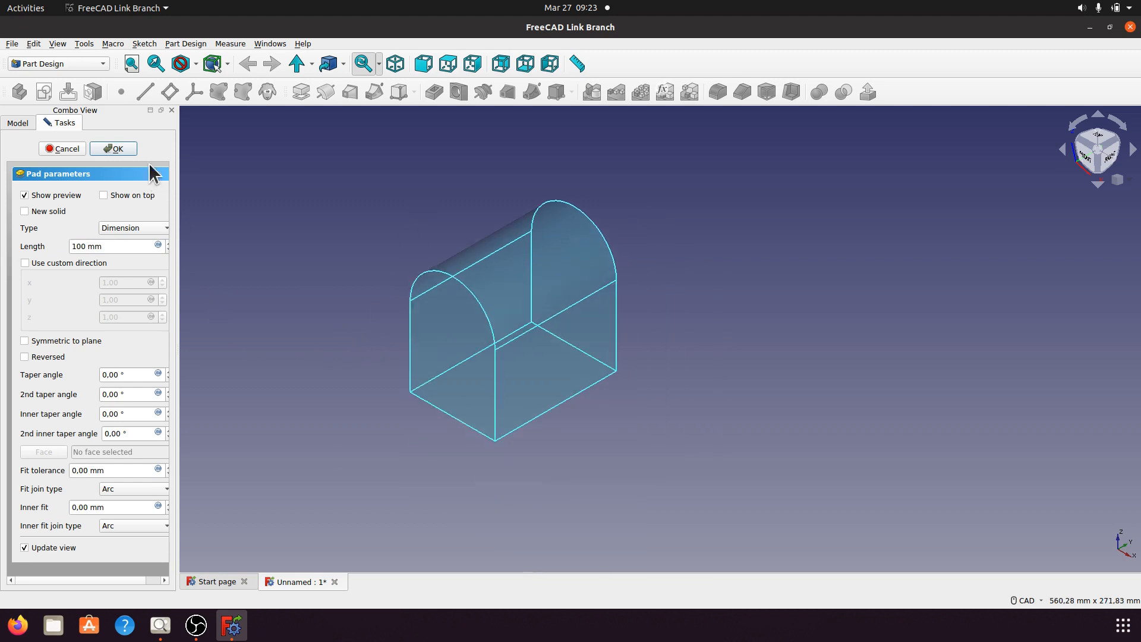
pyautogui.click(116, 148)
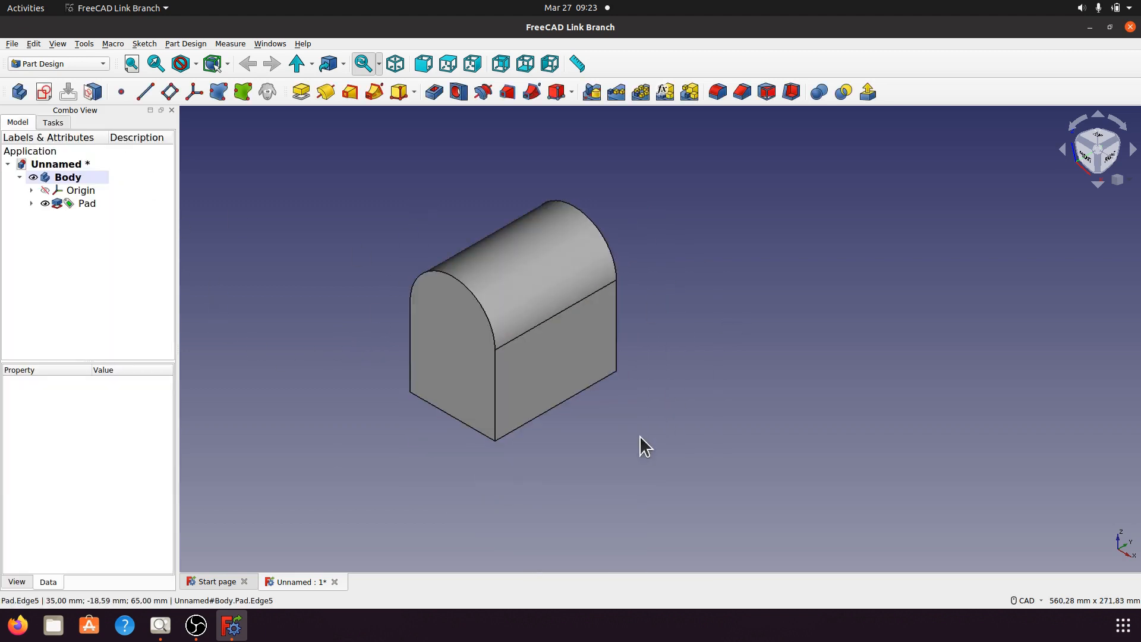
# Set the display style of the padded solid to Shadow
pyautogui.moveTo(639, 446); pyautogui.dragTo(695, 463, button='middle')
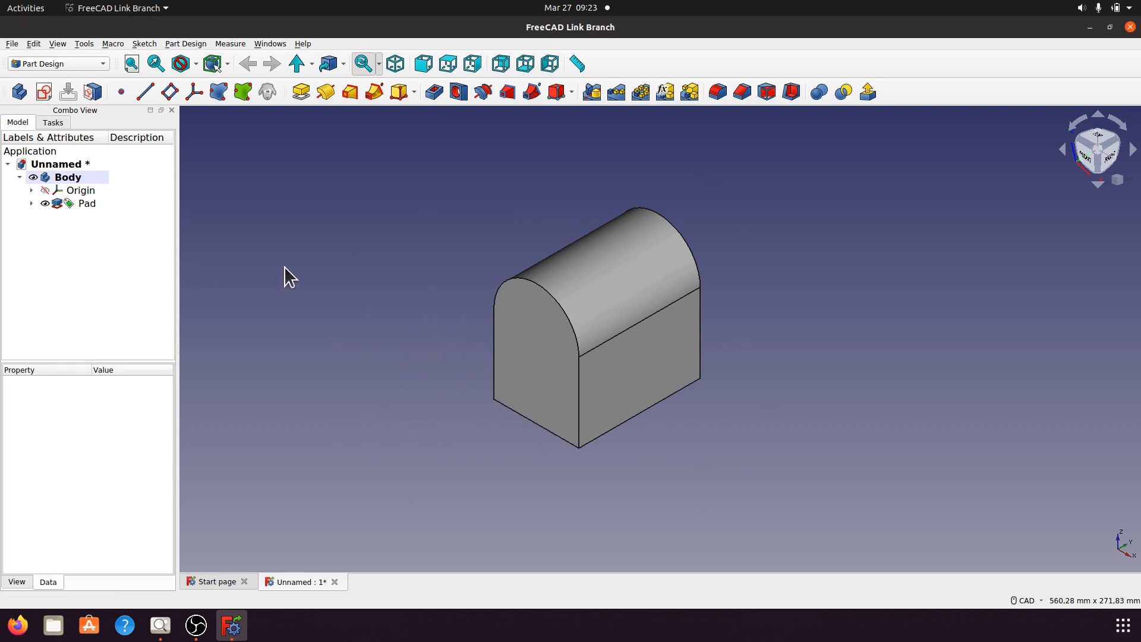
pyautogui.click(196, 64)
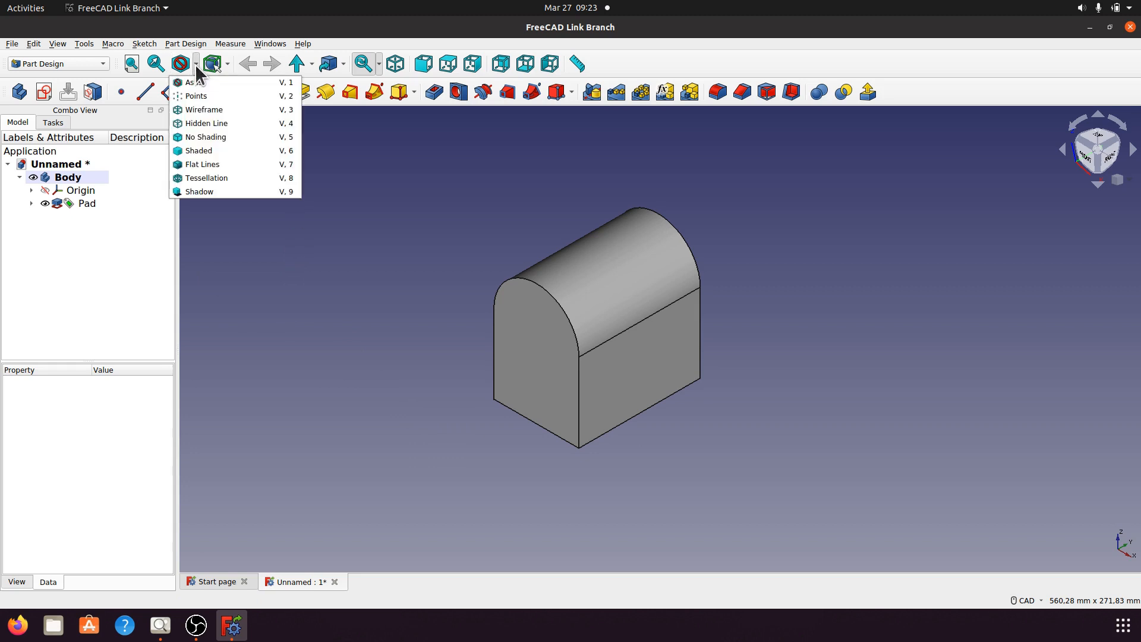
pyautogui.click(198, 191)
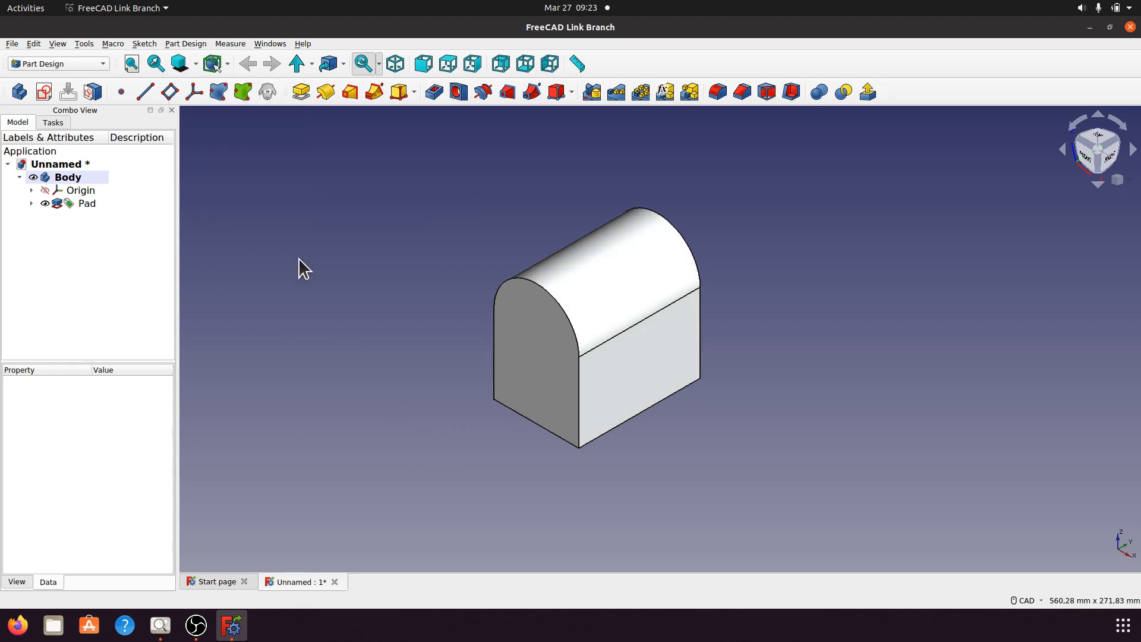
pyautogui.click(196, 65)
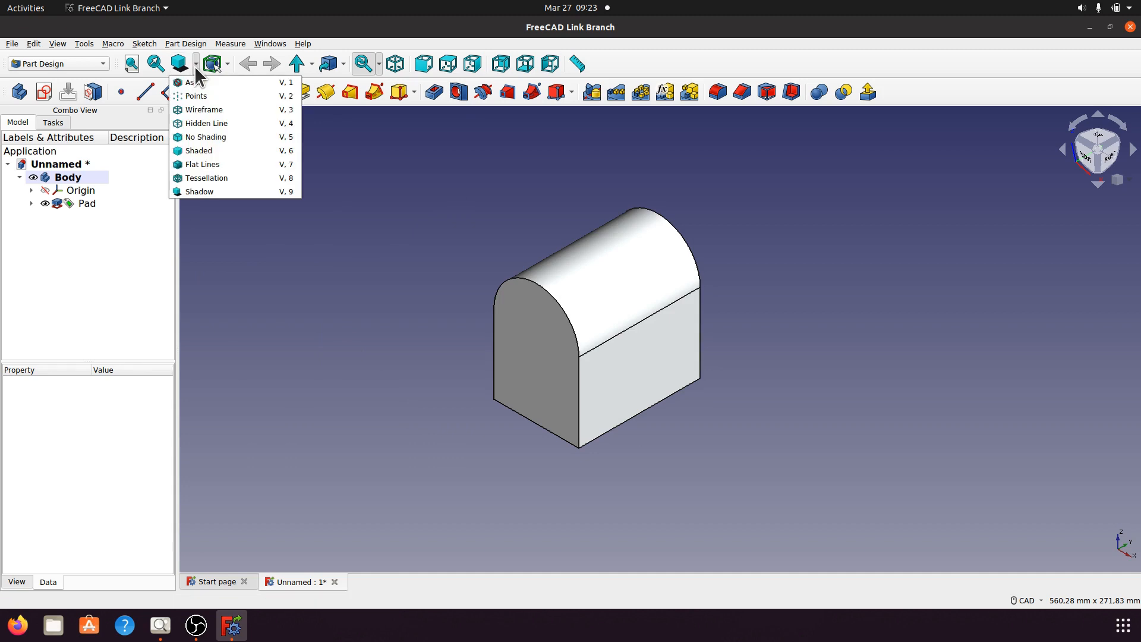
pyautogui.click(196, 191)
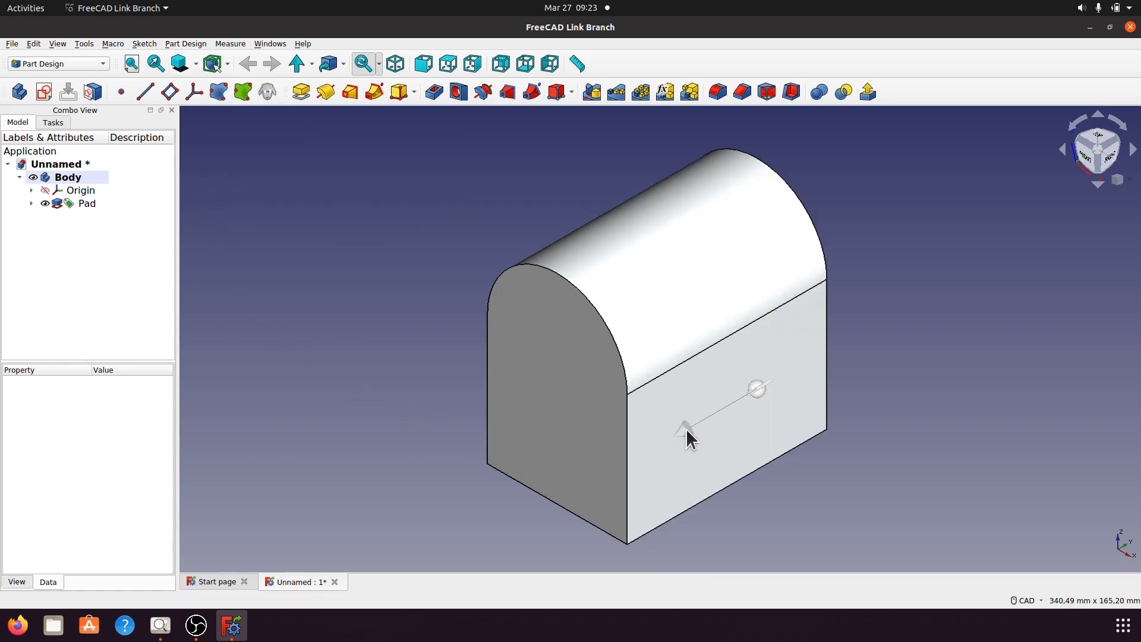
# Redirect the shadow light to brighten the solid's front face and hide the light direction manipulator
pyautogui.moveTo(688, 438)
pyautogui.mouseDown()
pyautogui.moveTo(745, 468)
pyautogui.moveTo(784, 419)
pyautogui.moveTo(785, 438)
pyautogui.mouseUp()
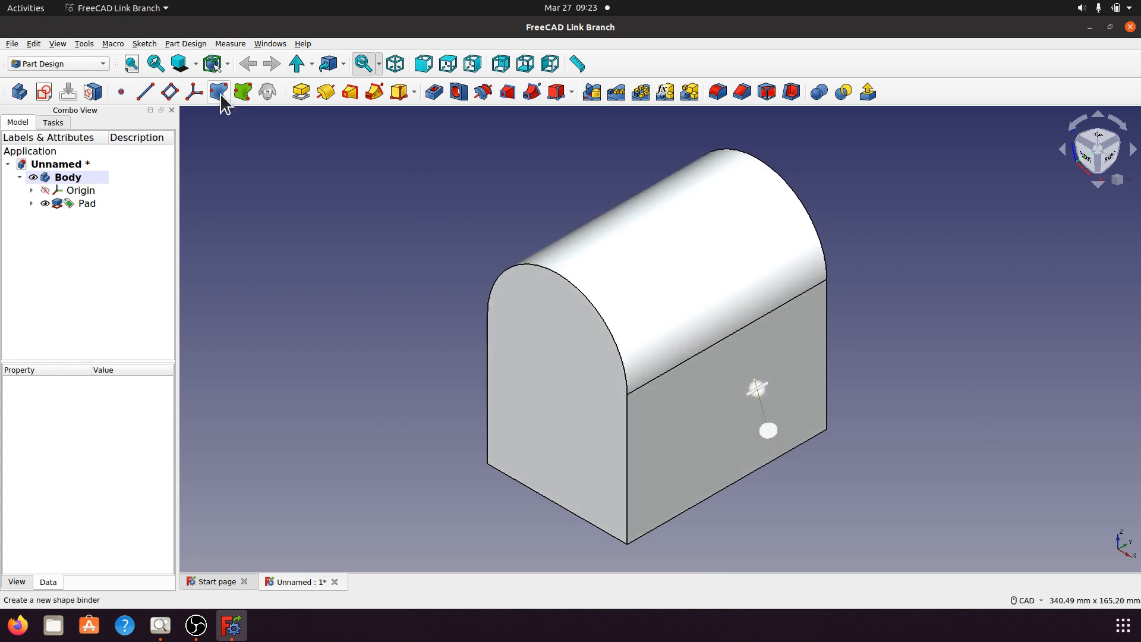
pyautogui.click(196, 64)
pyautogui.click(205, 191)
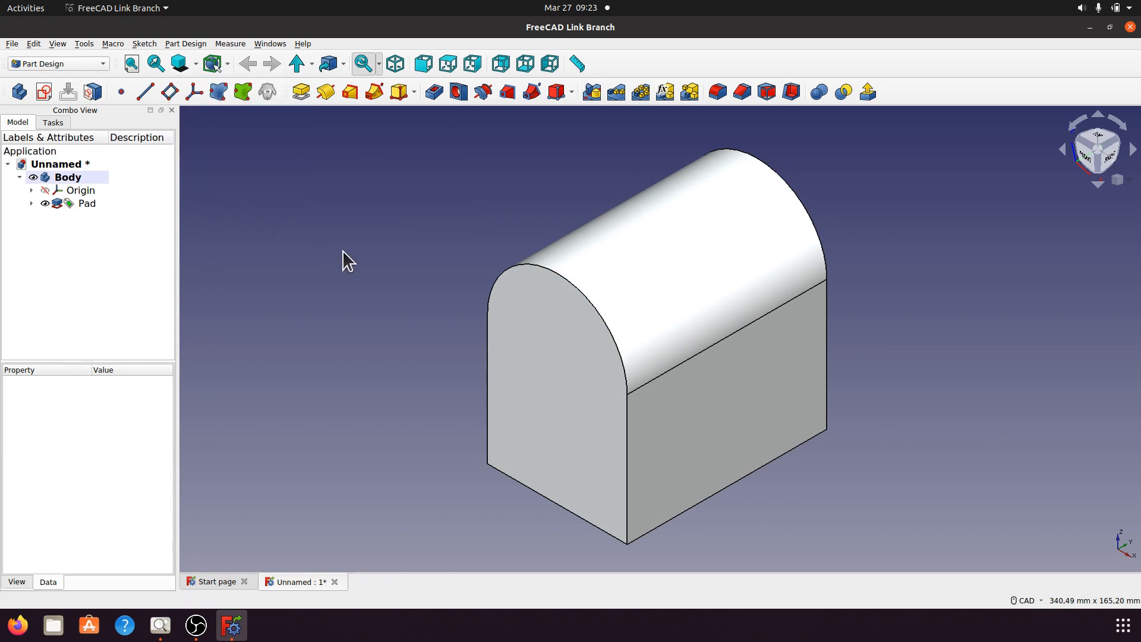
# Change the Body's appearance to the Emerald material with the orange-brown shape color #aa5500
pyautogui.rightClick(68, 177)
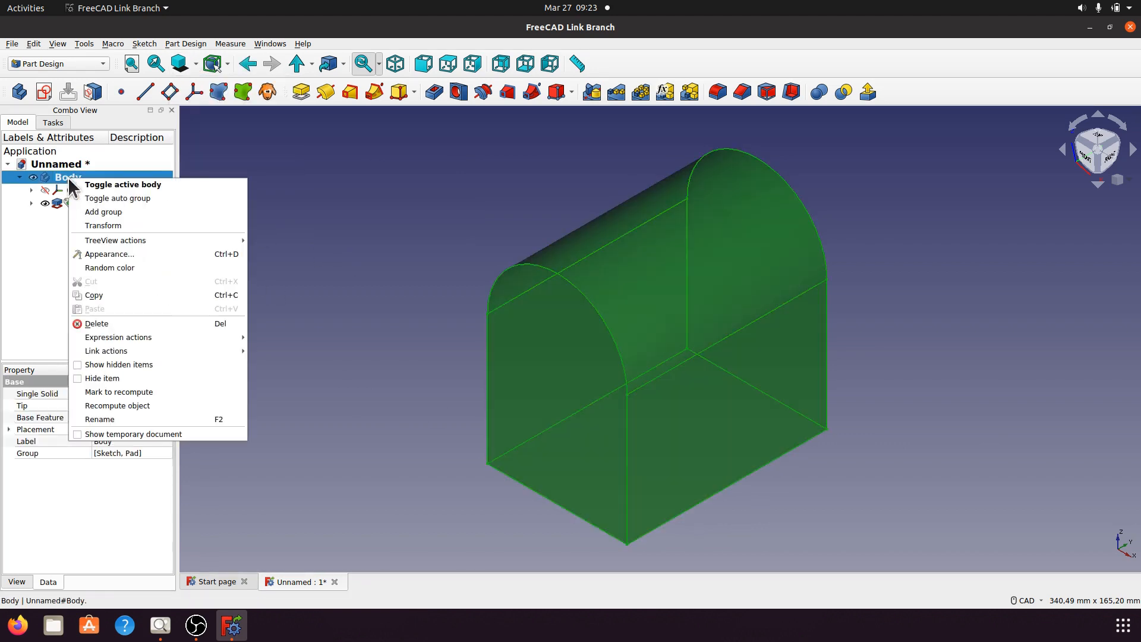
pyautogui.click(106, 255)
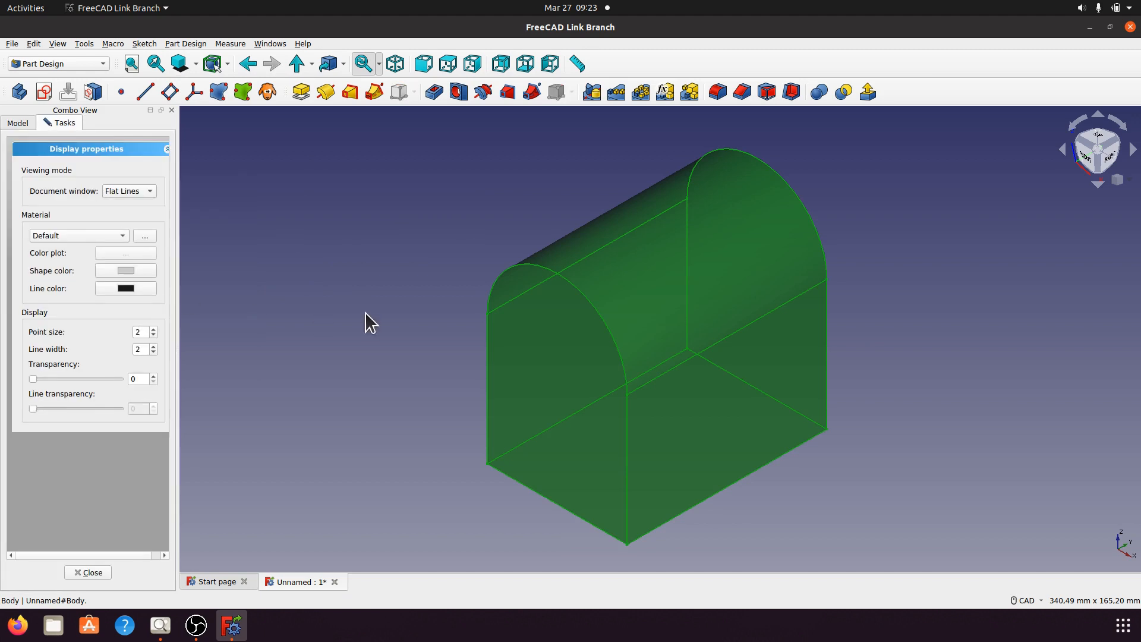
pyautogui.click(121, 235)
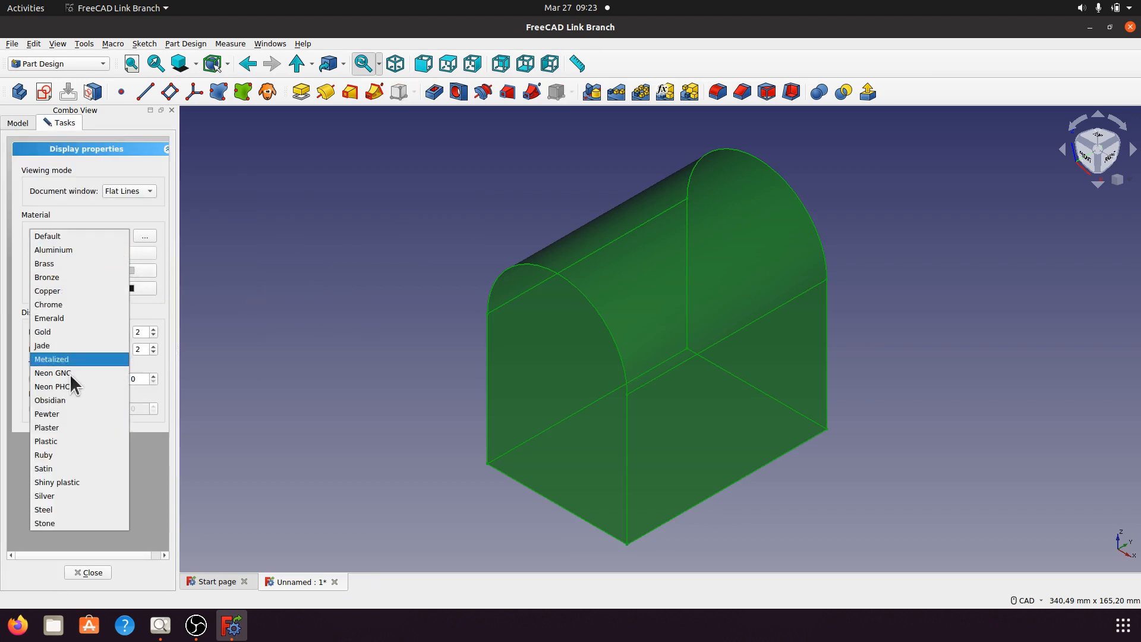
pyautogui.click(69, 317)
pyautogui.click(134, 277)
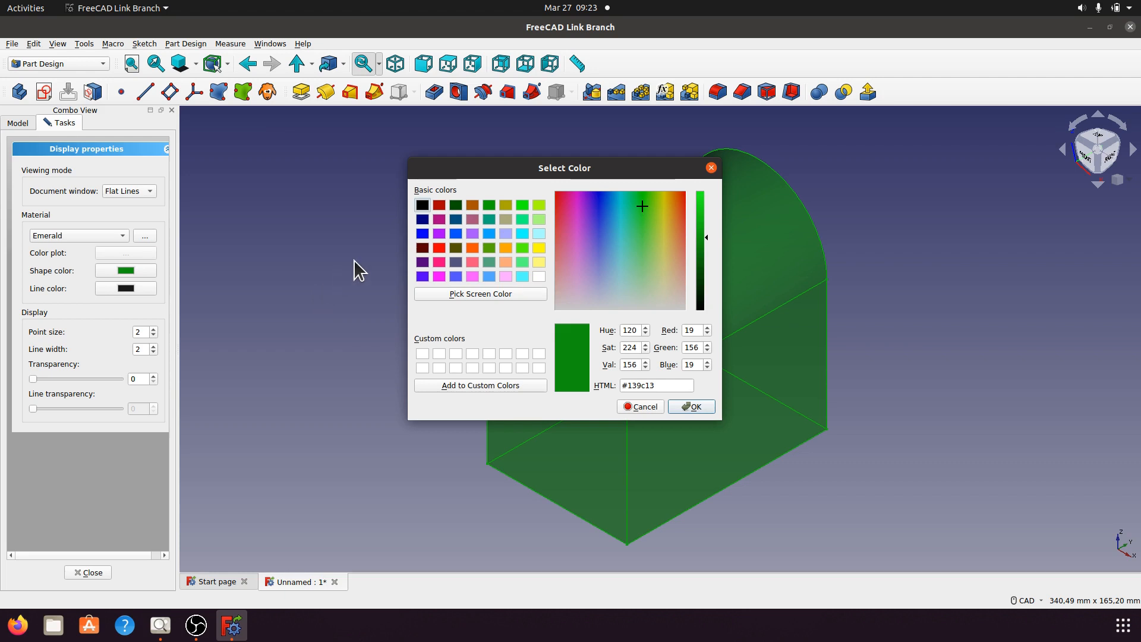
pyautogui.click(472, 206)
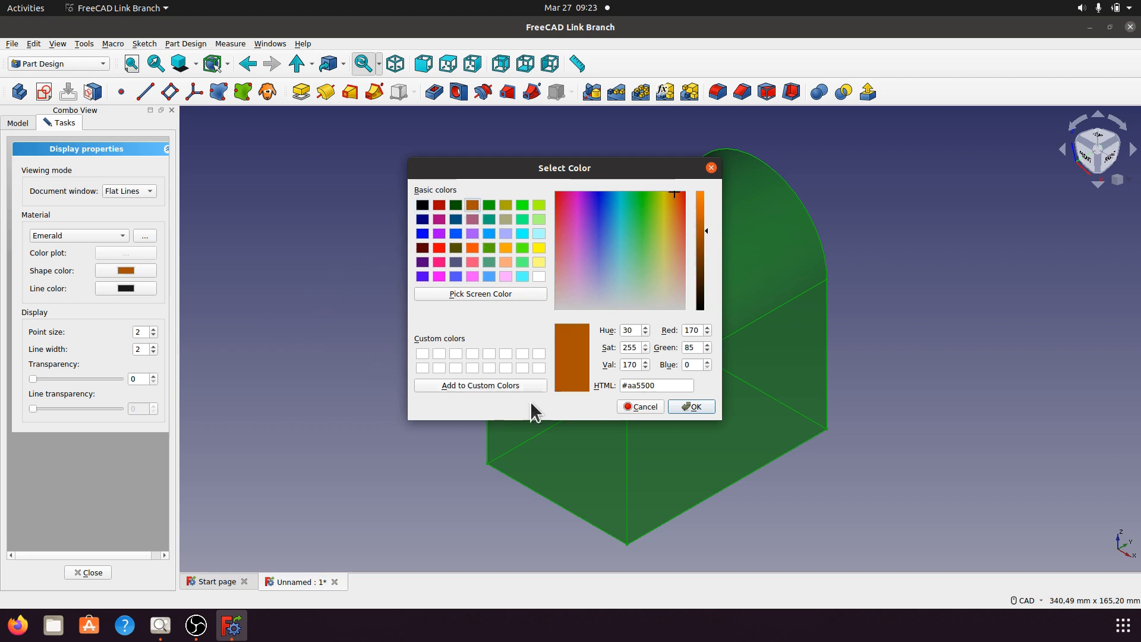
pyautogui.click(686, 408)
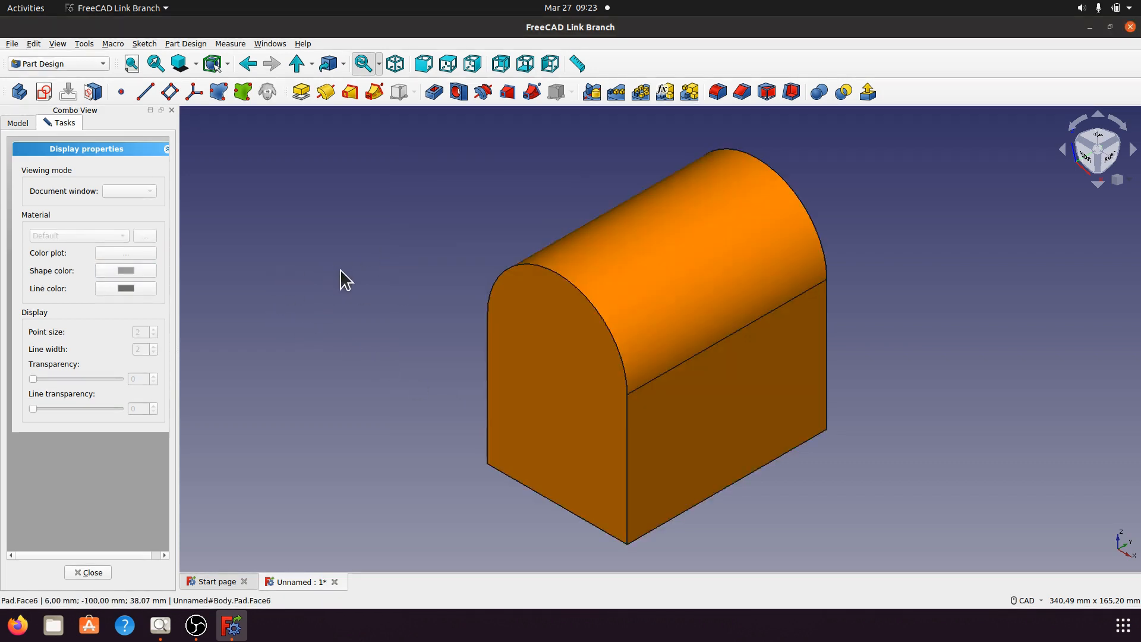
pyautogui.scroll(-2, 340, 270)
pyautogui.scroll(2, 343, 284)
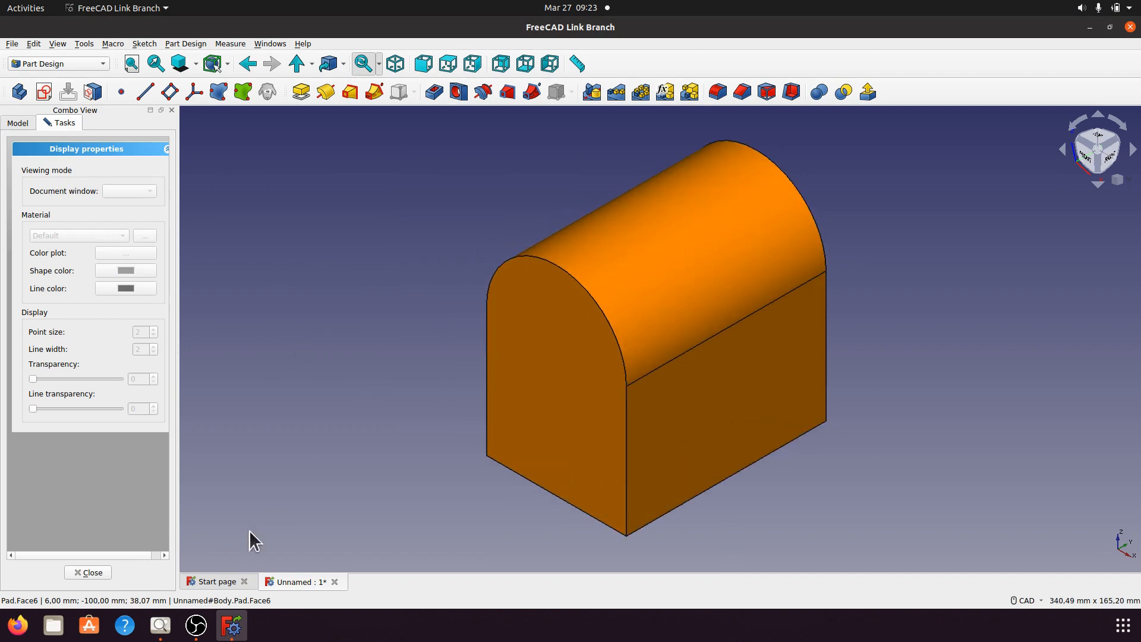
pyautogui.click(91, 572)
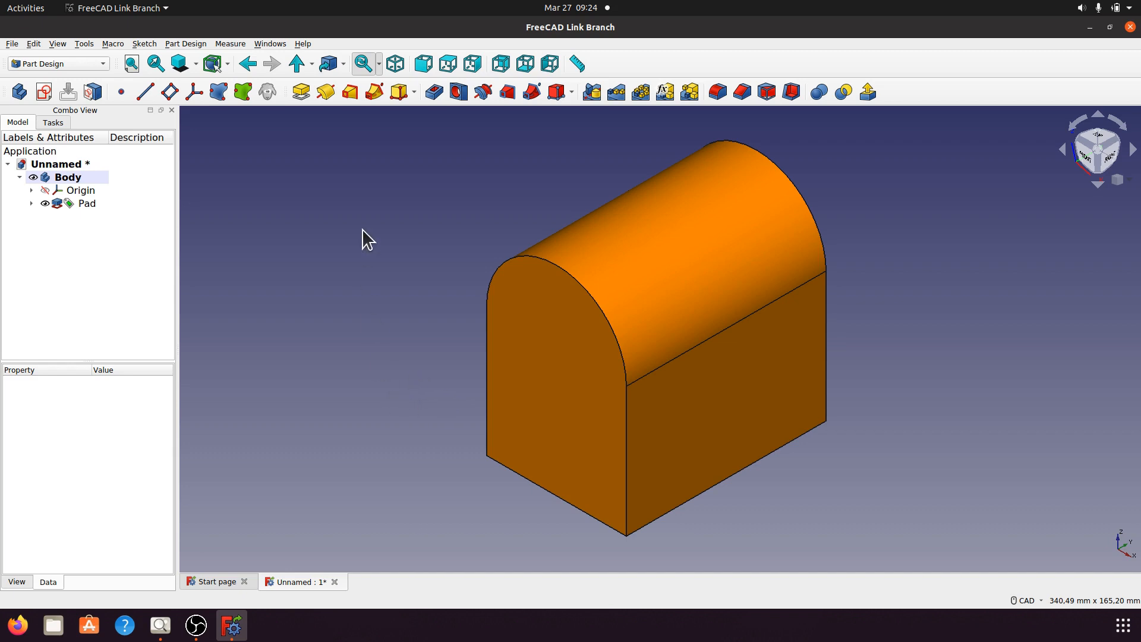
# Consult the a007.png drawing in Image Viewer and start a sketch on the solid's front round-topped face in FreeCAD
pyautogui.click(160, 624)
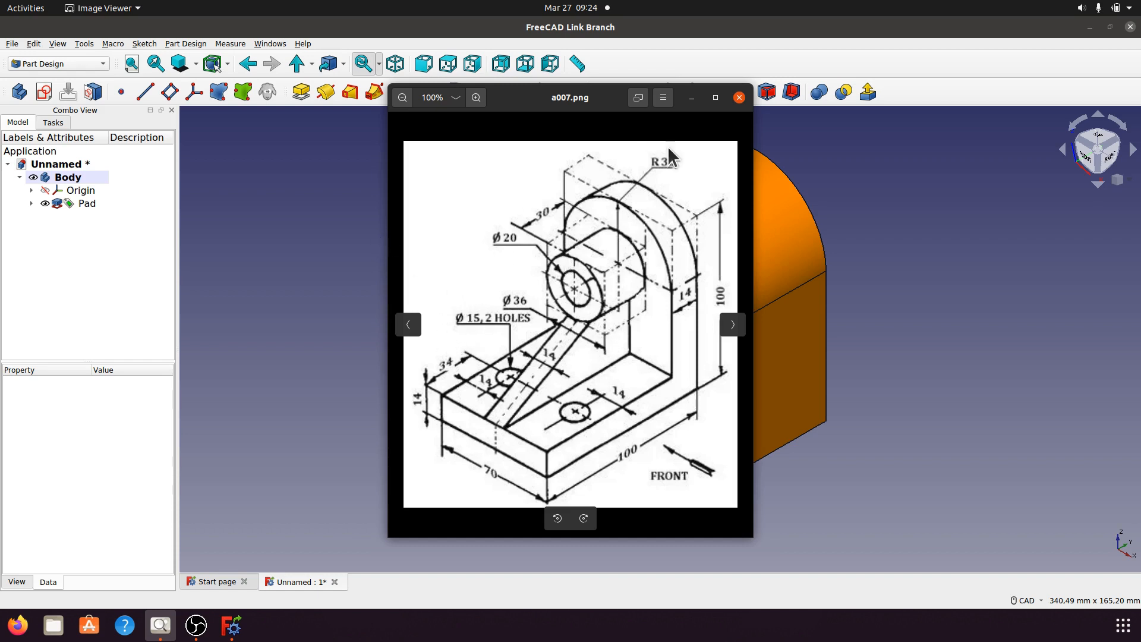
pyautogui.click(692, 99)
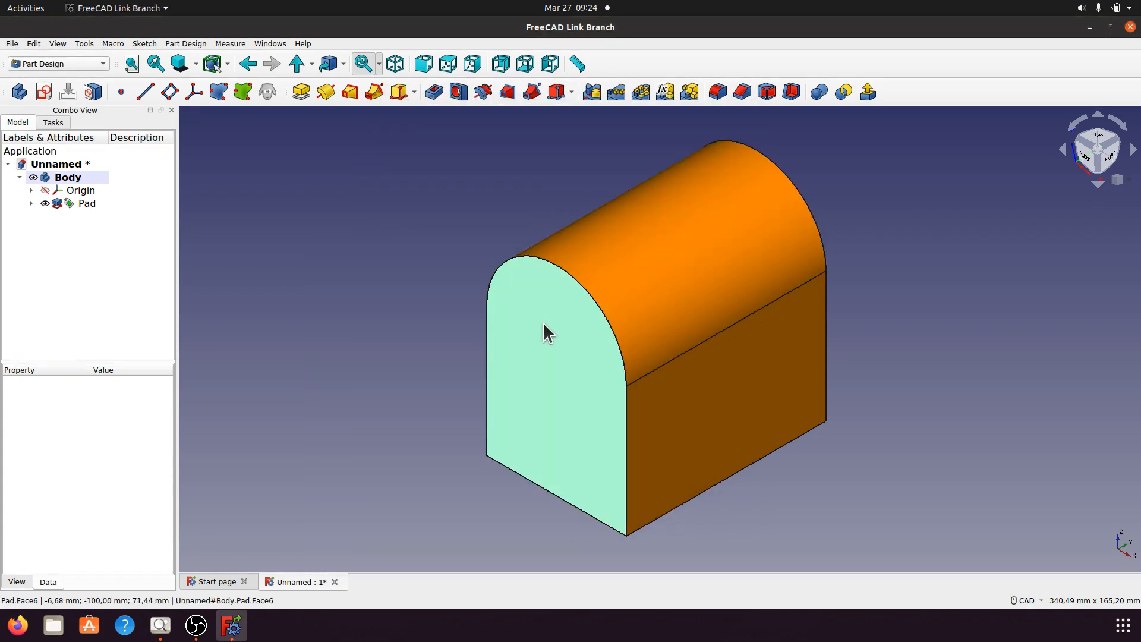
pyautogui.click(543, 322)
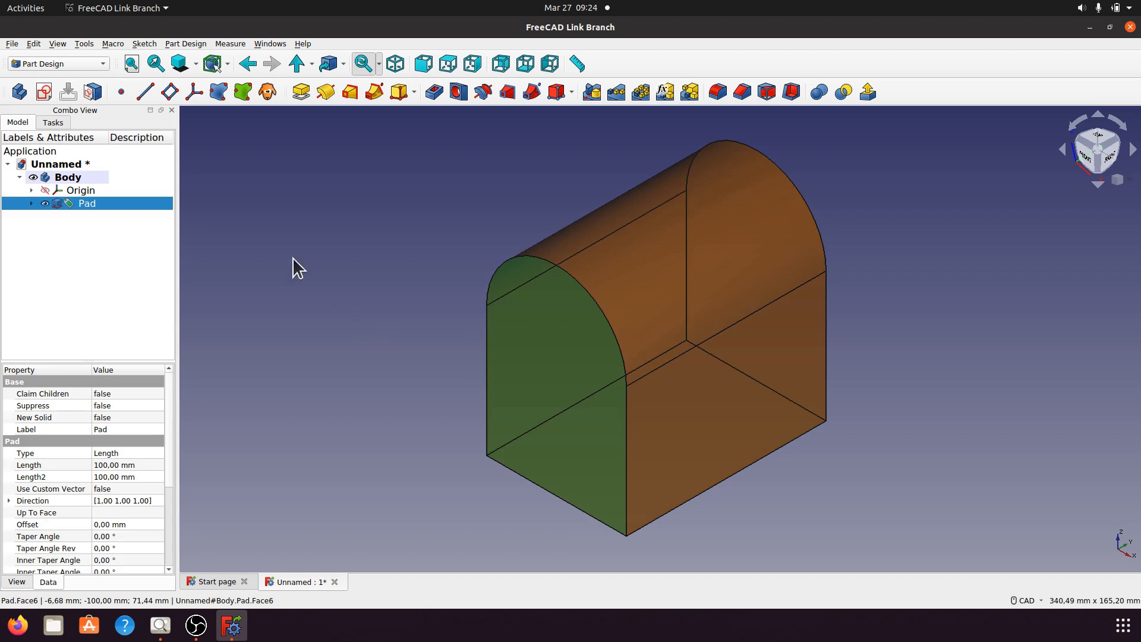
pyautogui.click(43, 92)
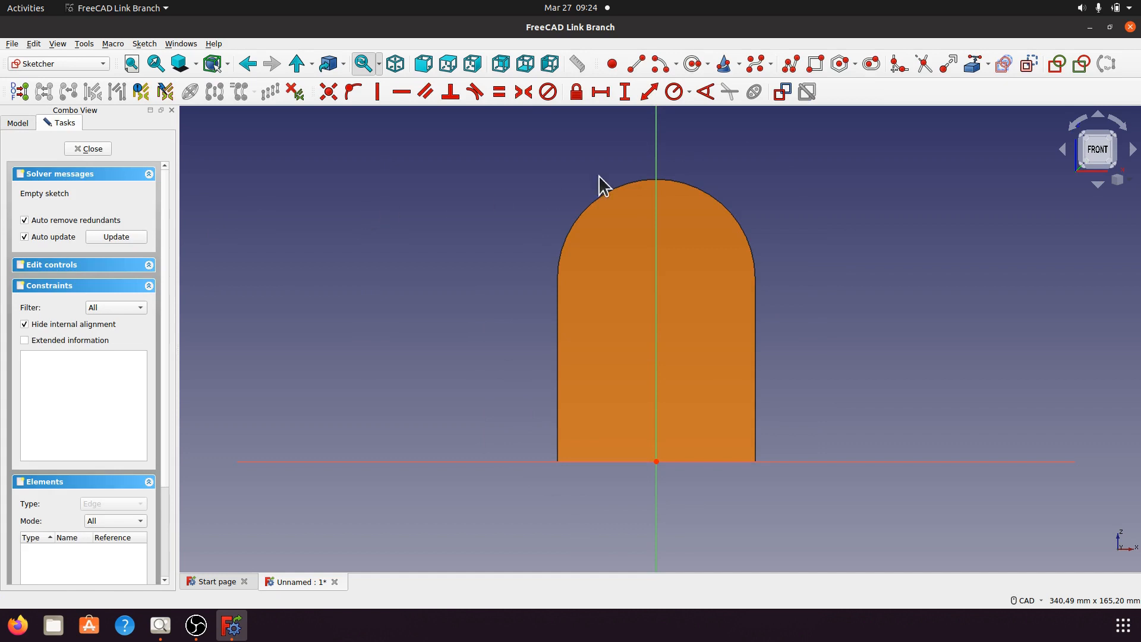
# Draw a circle with a radius of about 13.6 mm centred on the vertical axis near the face's rounded top
pyautogui.click(690, 65)
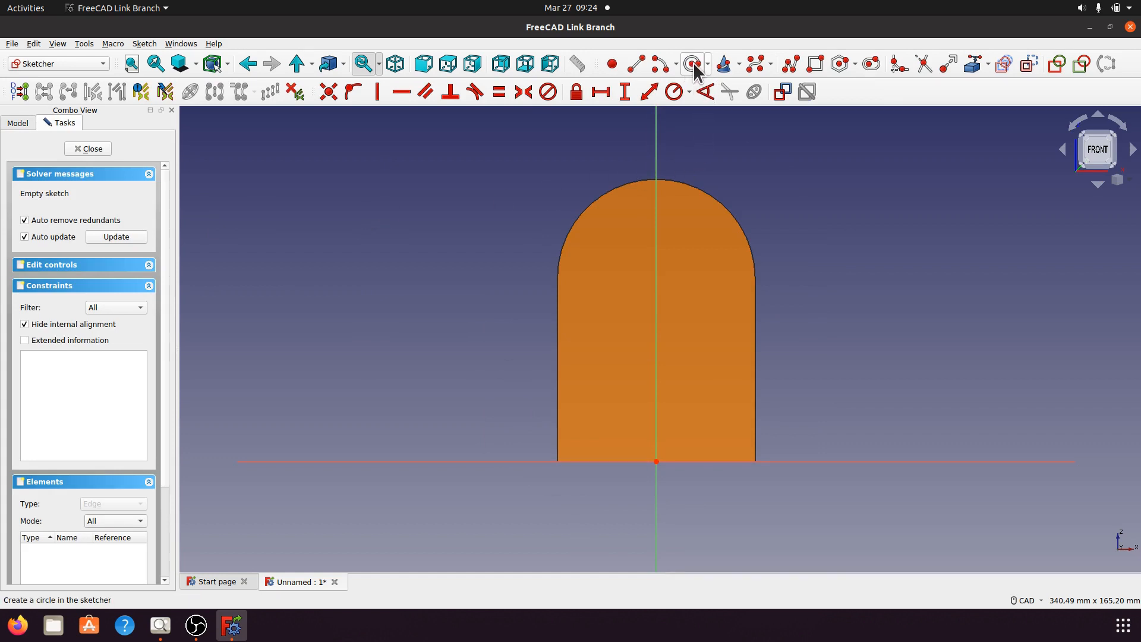
pyautogui.click(656, 238)
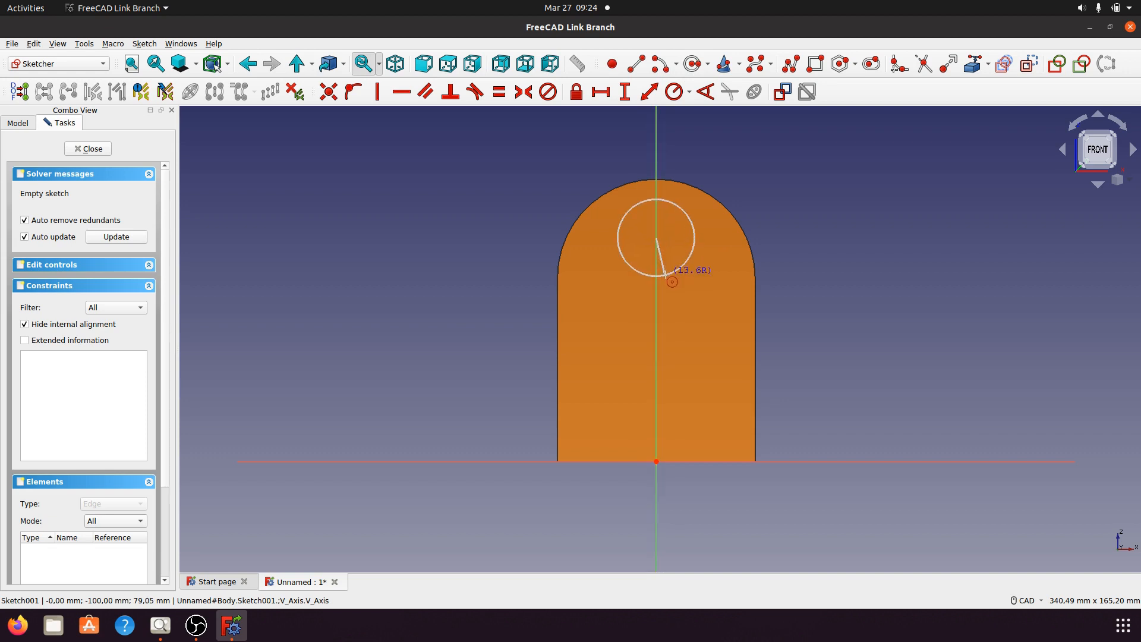
pyautogui.click(664, 275)
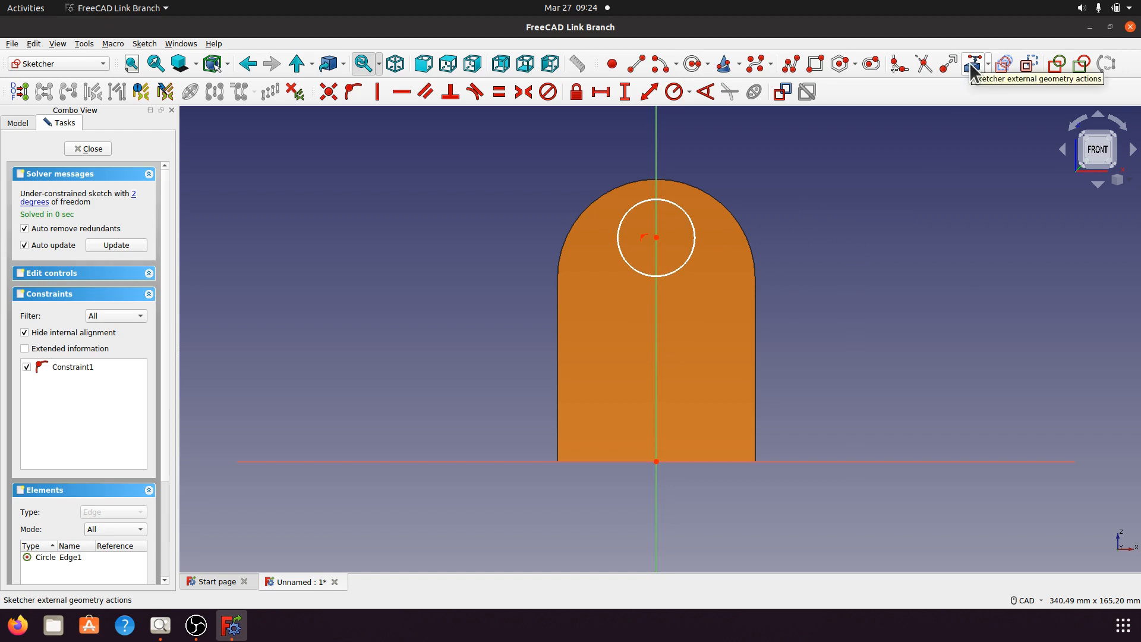
# Reference the face's top arc as external geometry and make the circle's centre coincident with the arc's centre
pyautogui.click(738, 221)
pyautogui.rightClick(820, 192)
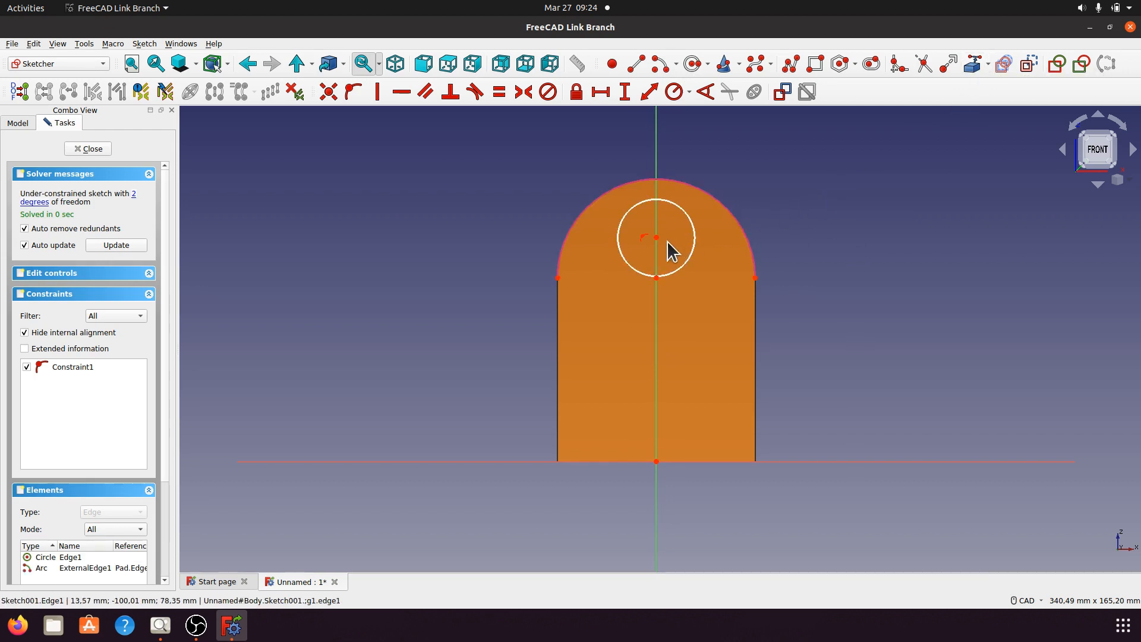
pyautogui.click(656, 237)
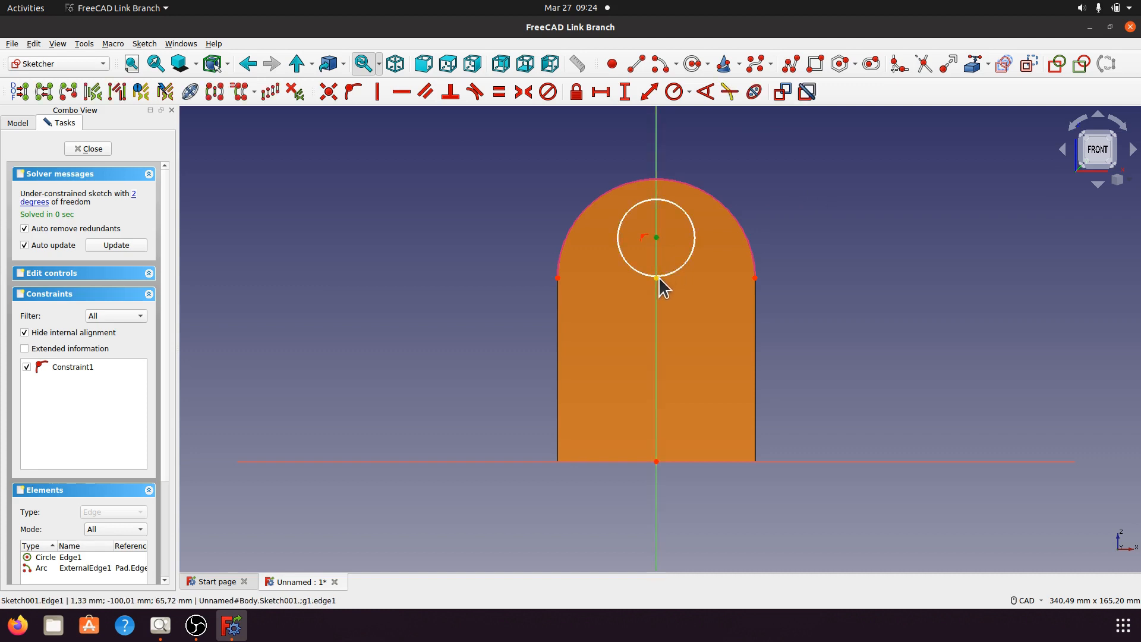
pyautogui.click(656, 278)
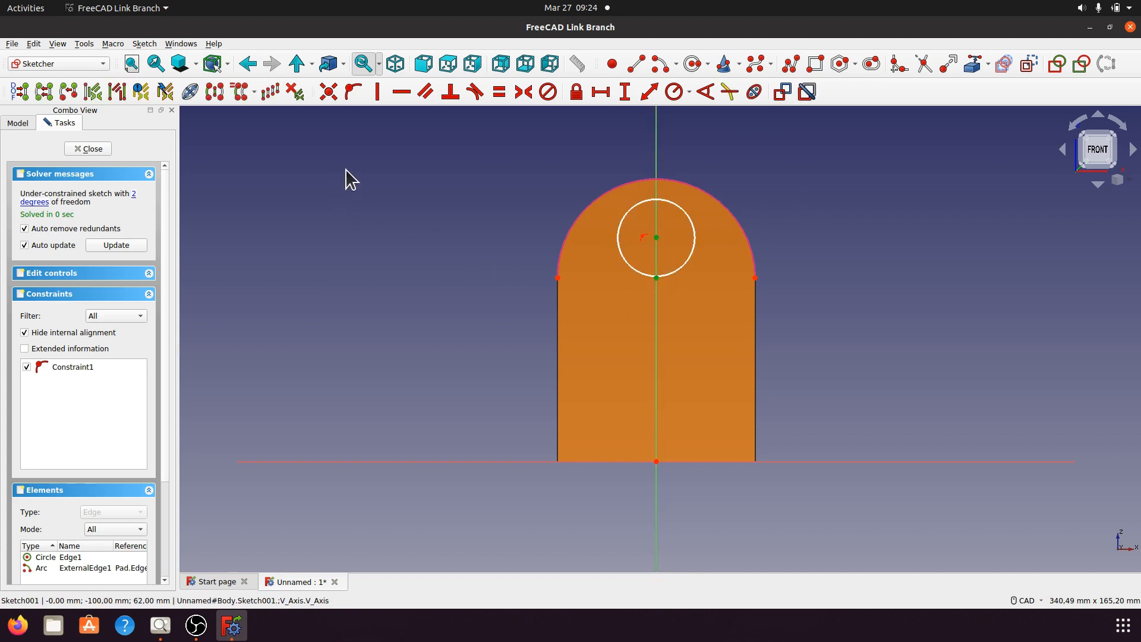
pyautogui.click(329, 92)
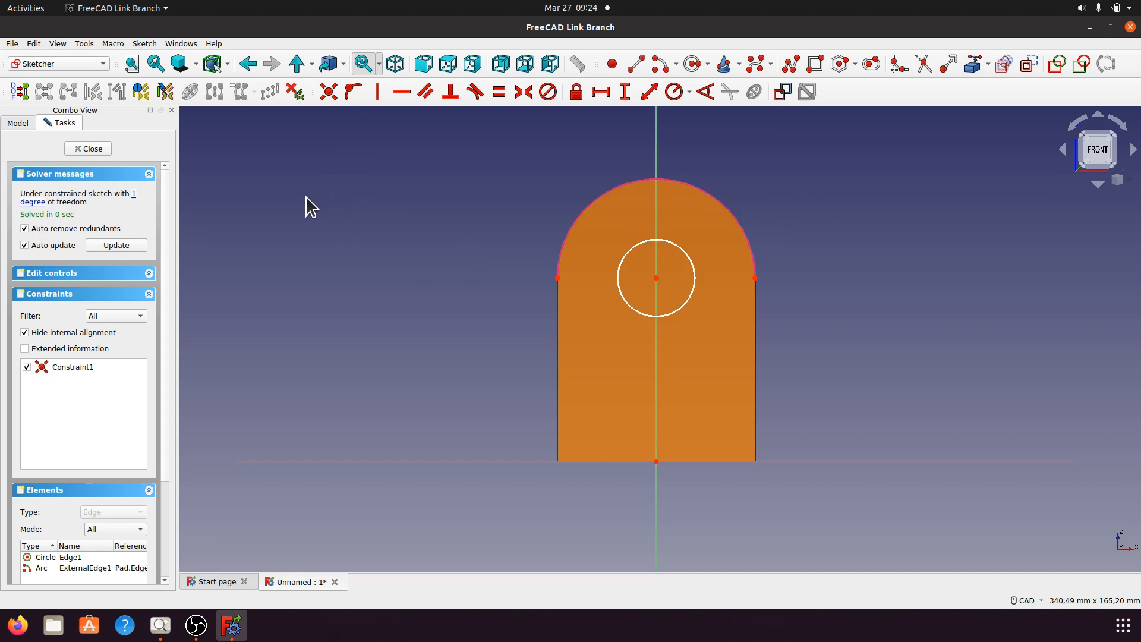
# Check the boss diameter in the a007.png drawing and constrain the circle's diameter to 36 mm in FreeCAD
pyautogui.click(160, 625)
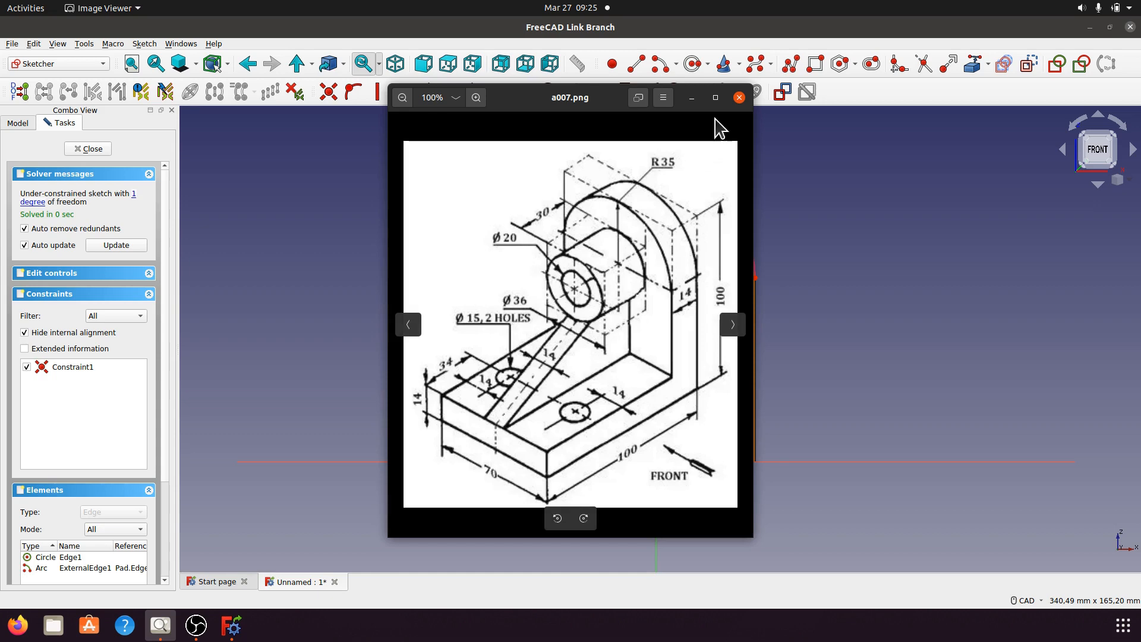
pyautogui.click(691, 97)
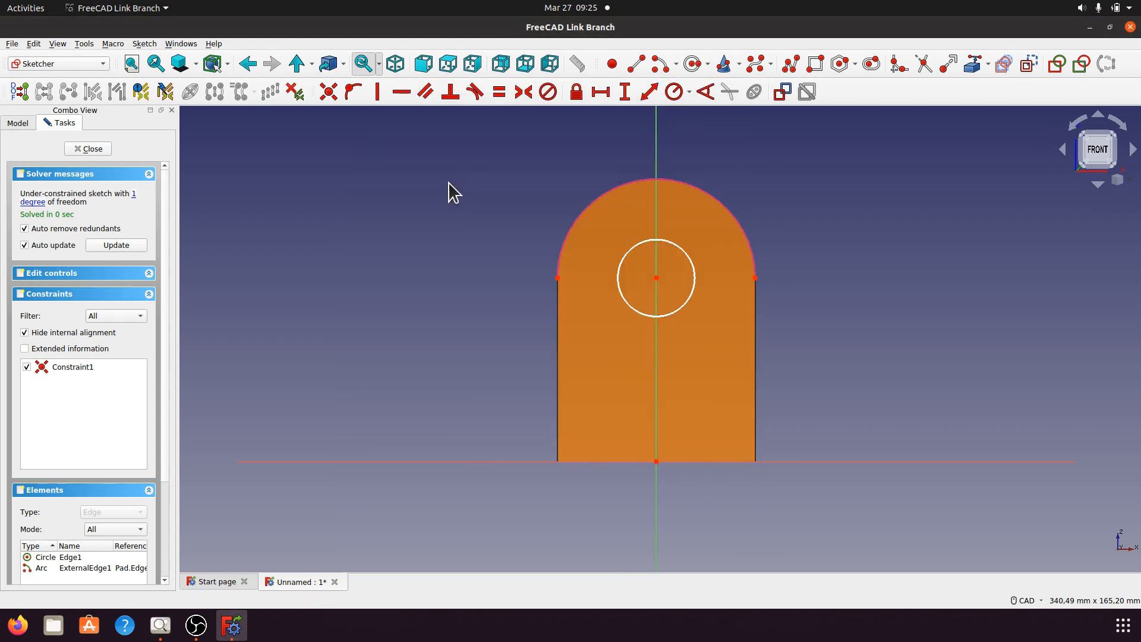
pyautogui.click(687, 255)
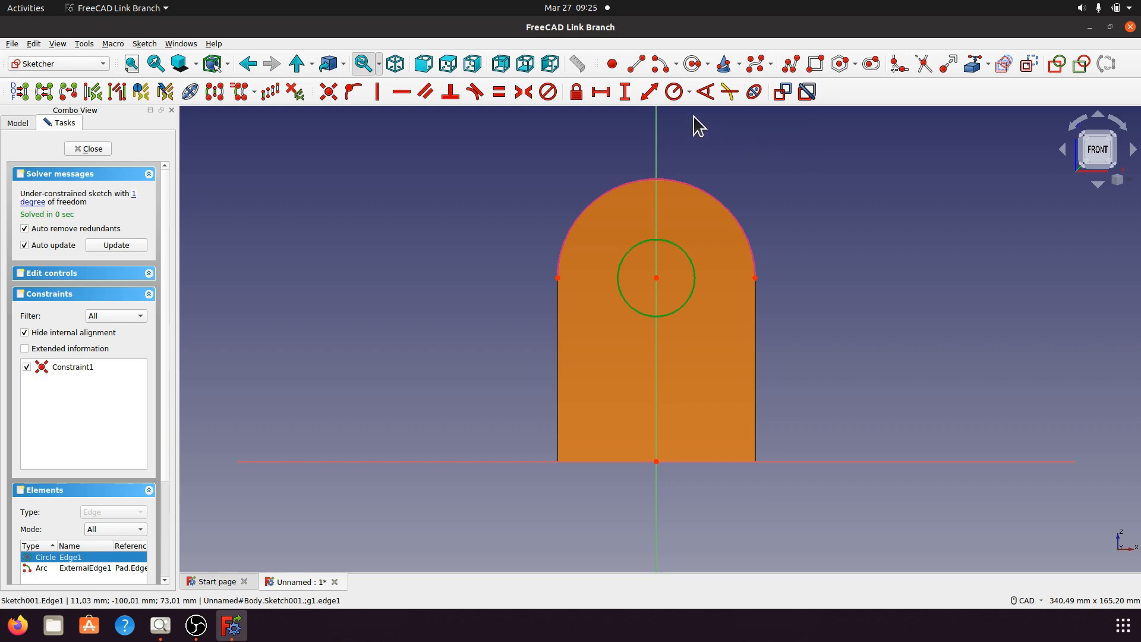
pyautogui.click(688, 92)
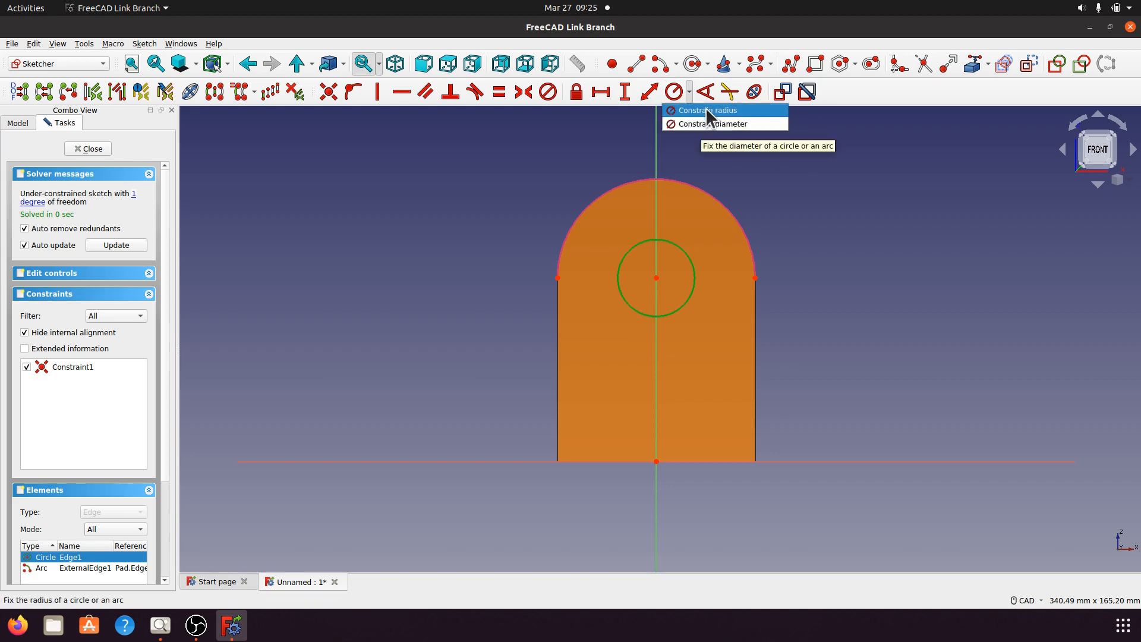
pyautogui.click(711, 124)
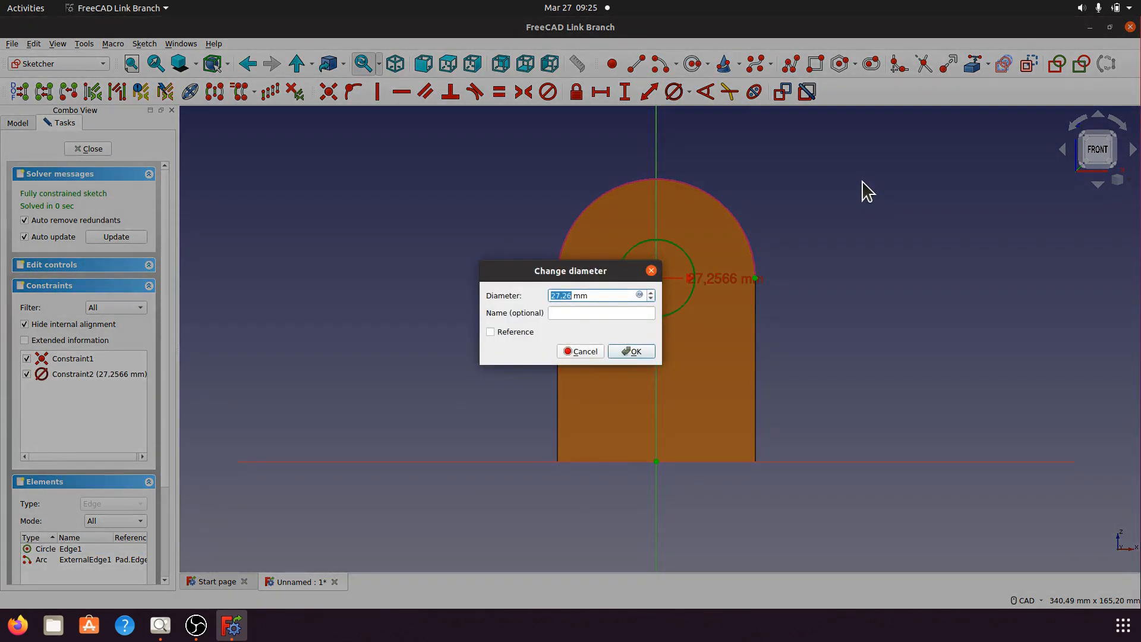
pyautogui.write('3')
pyautogui.click(627, 351)
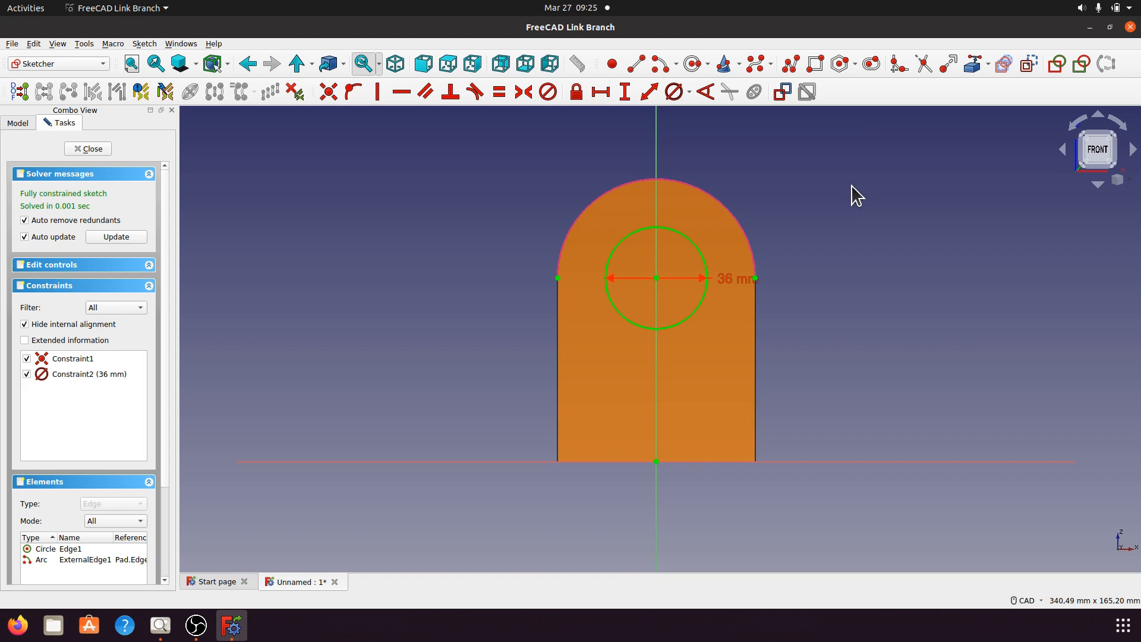
# Draw a smaller circle concentric with the 36 mm circle and constrain its diameter to 20 mm
pyautogui.click(692, 64)
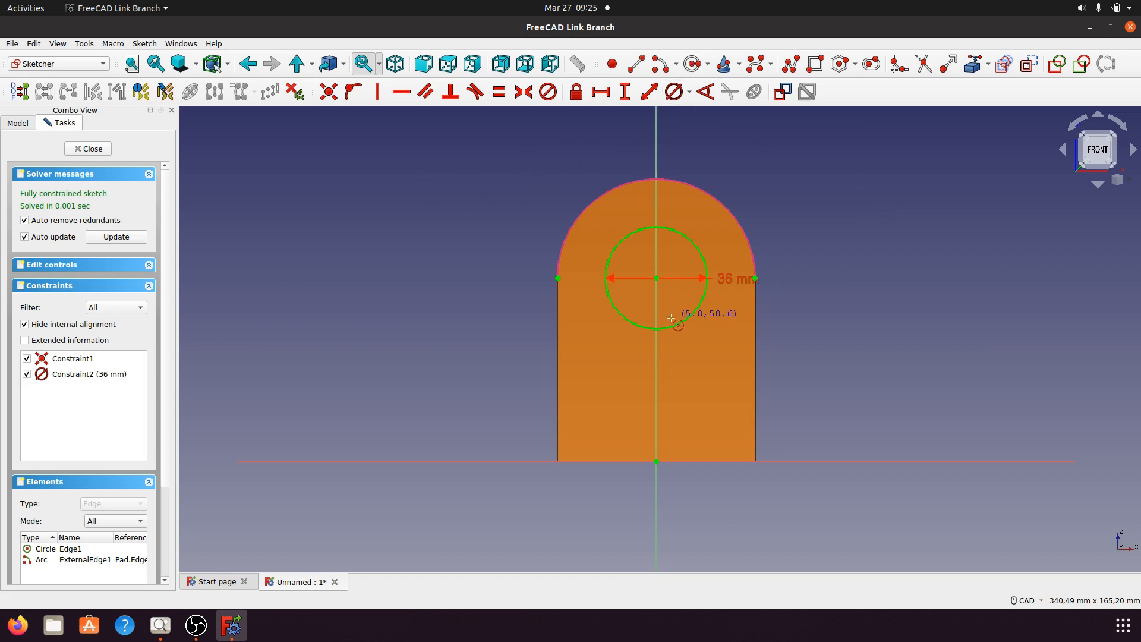
pyautogui.click(656, 277)
pyautogui.click(678, 297)
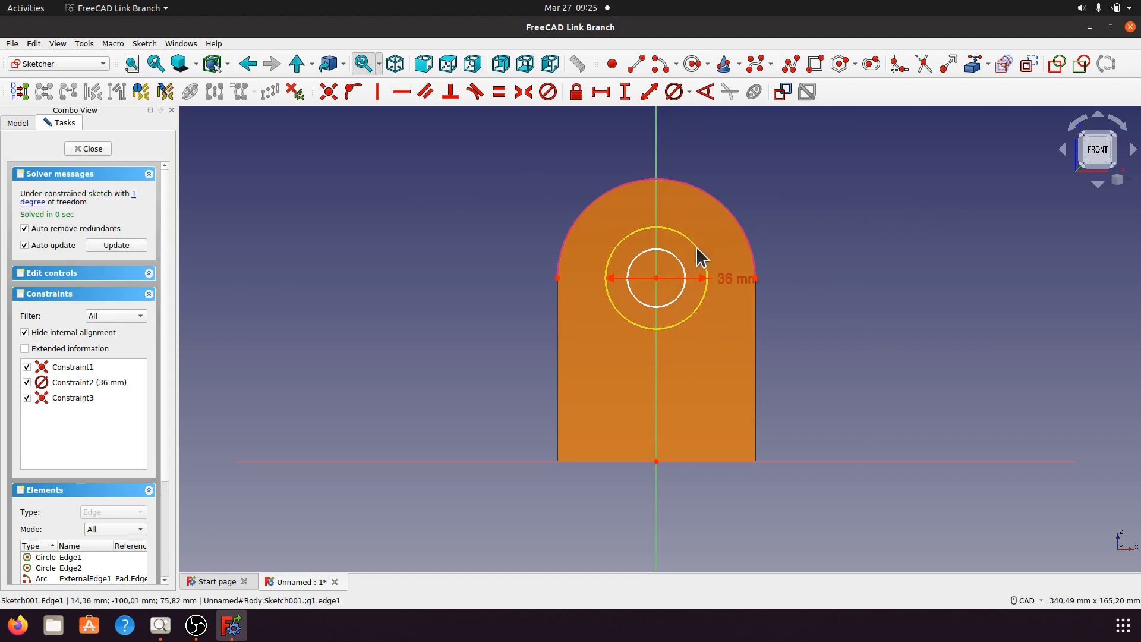
pyautogui.click(675, 259)
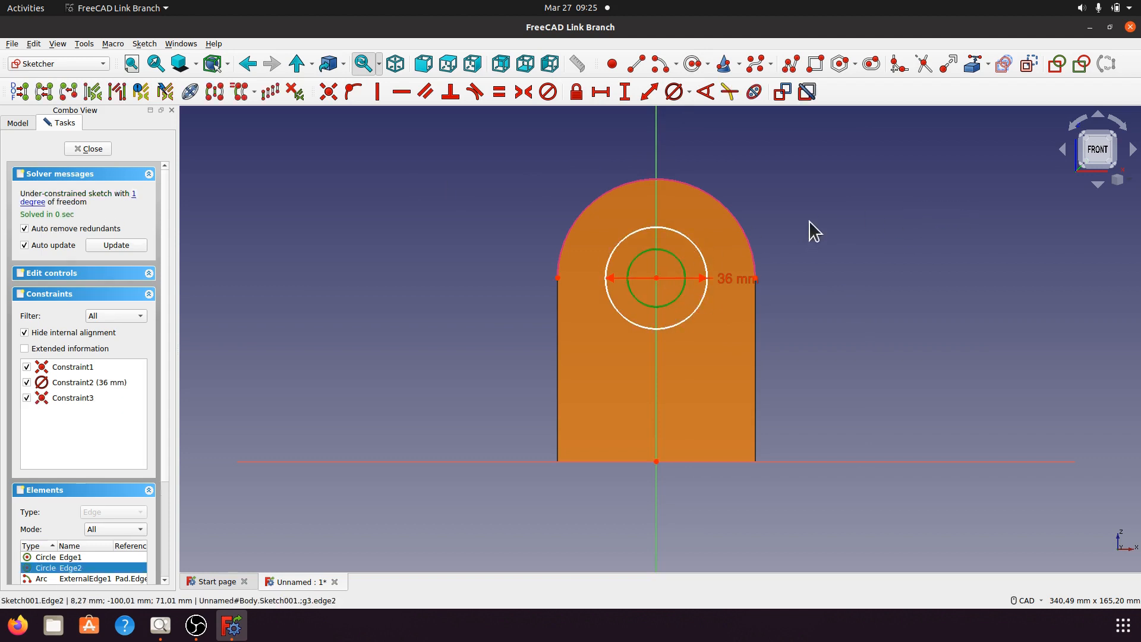
pyautogui.click(688, 95)
pyautogui.click(701, 126)
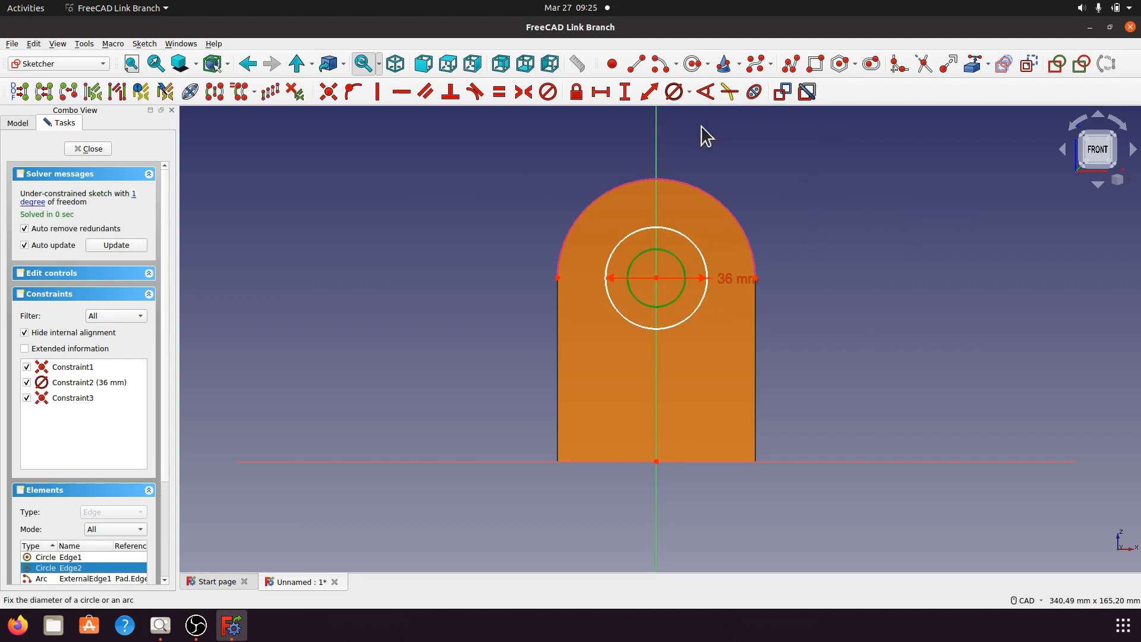
pyautogui.write('2')
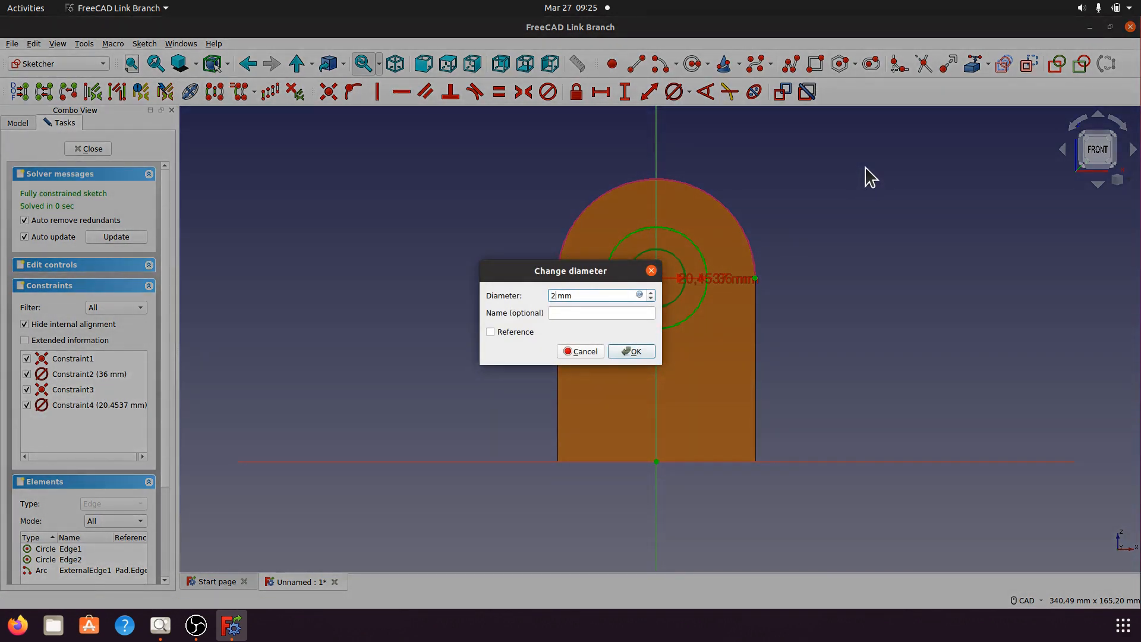
pyautogui.write('0')
pyautogui.click(649, 351)
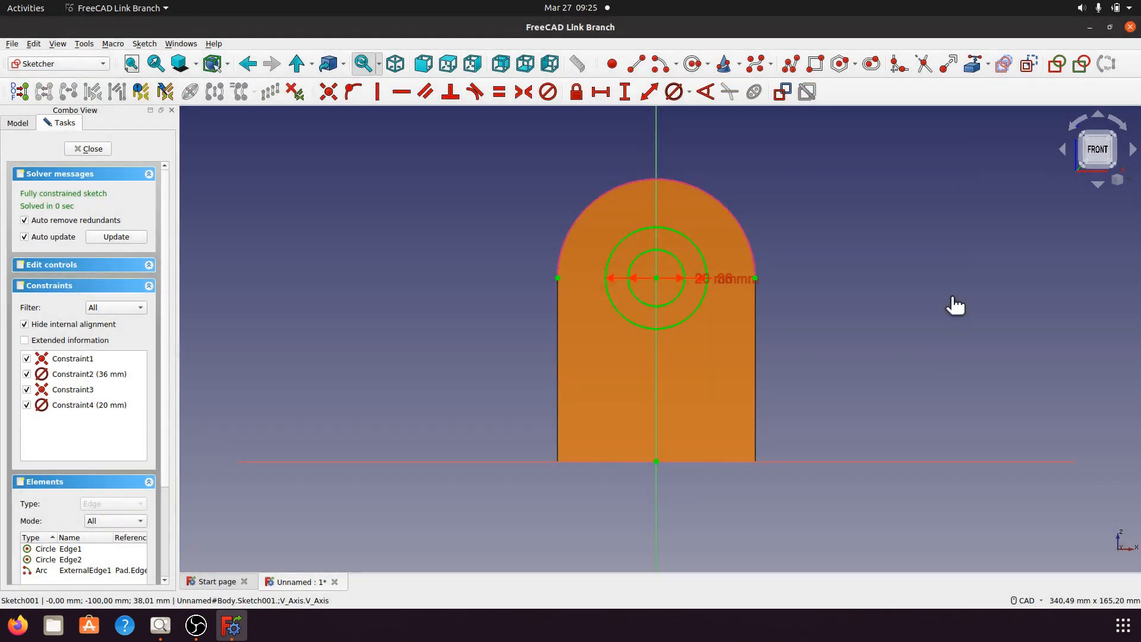
# Move the 36 mm and 20 mm diameter dimensions outside the top arc on opposite sides and bring up the a007.png drawing in Image Viewer
pyautogui.moveTo(716, 278); pyautogui.dragTo(557, 194)
pyautogui.moveTo(678, 279); pyautogui.dragTo(783, 201)
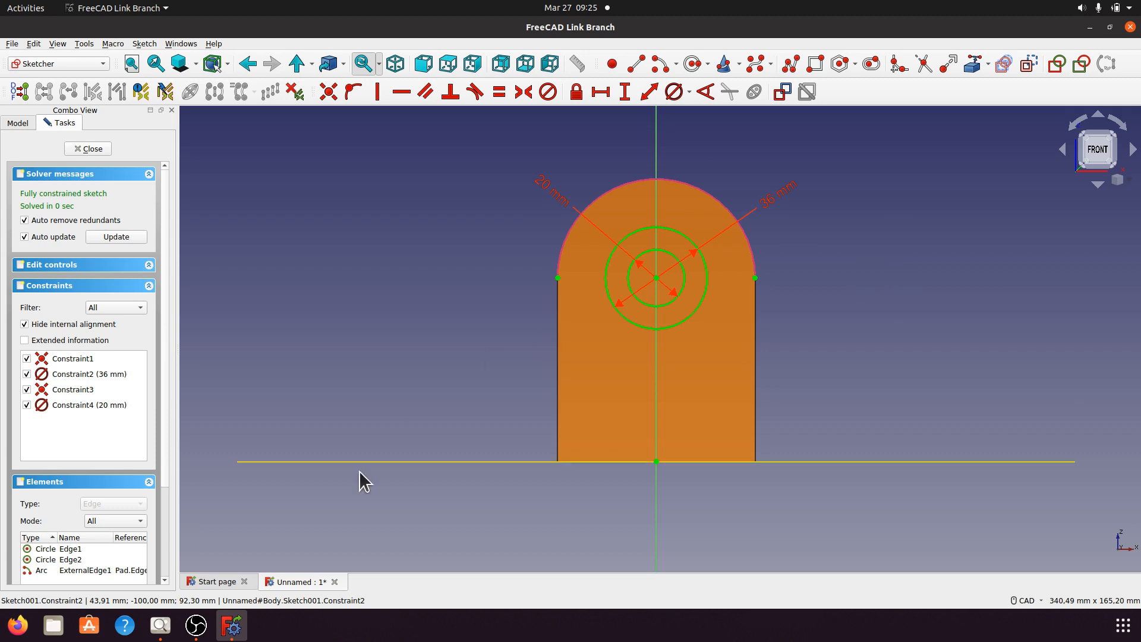
pyautogui.click(160, 625)
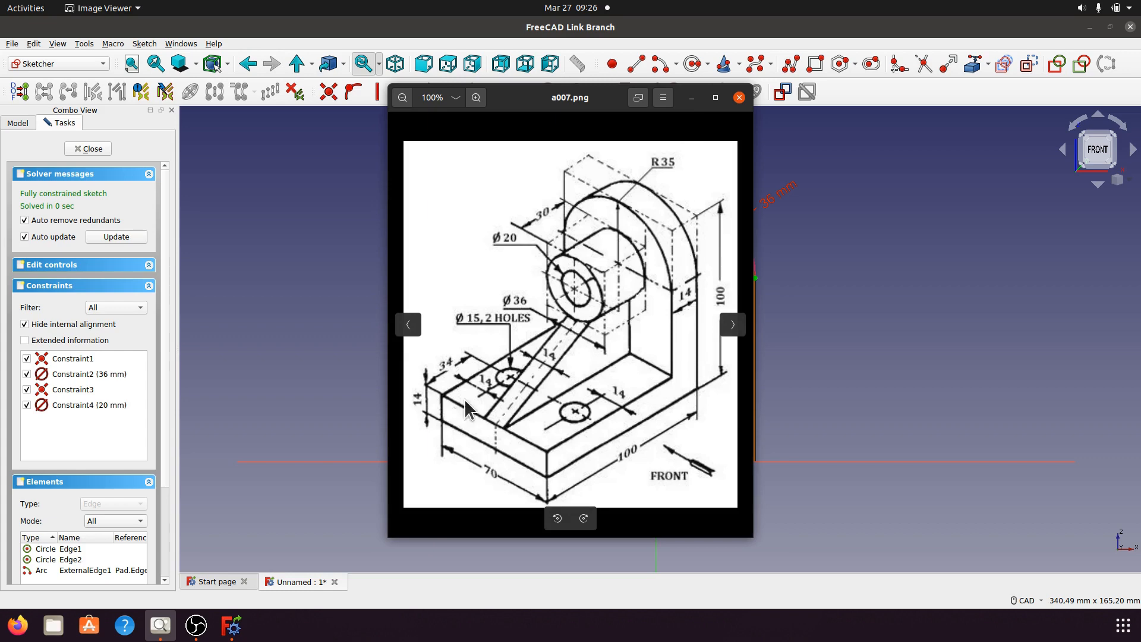
# Switch back to FreeCAD and draw an upright rectangle about 10.5 mm wide across the vertical axis, its upper end inside the 36 mm circle
pyautogui.click(692, 97)
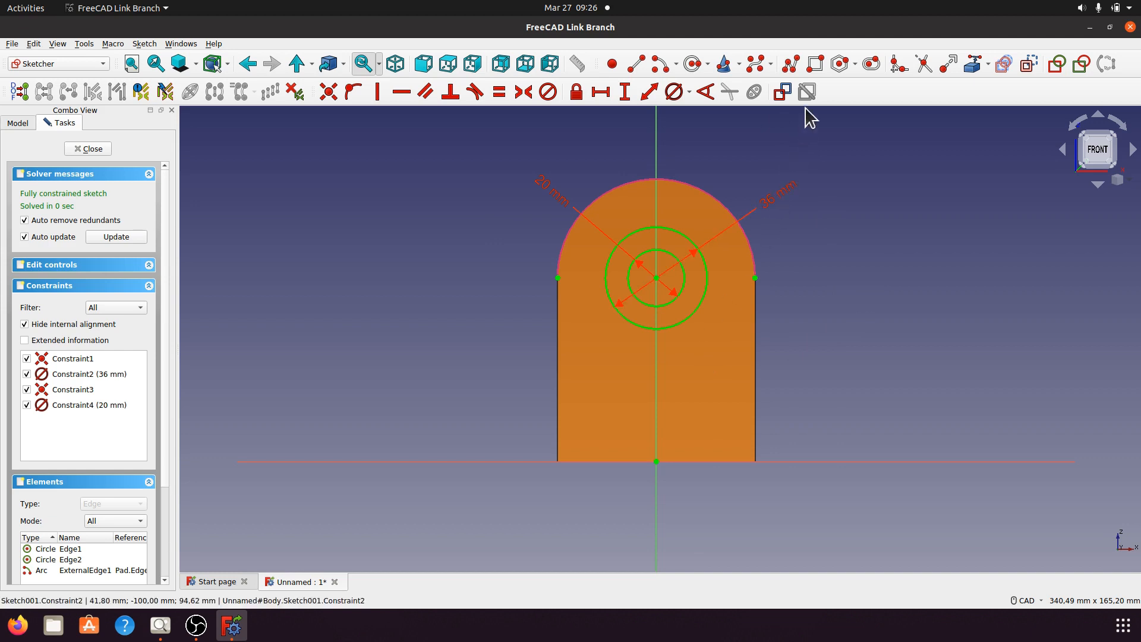
pyautogui.click(815, 64)
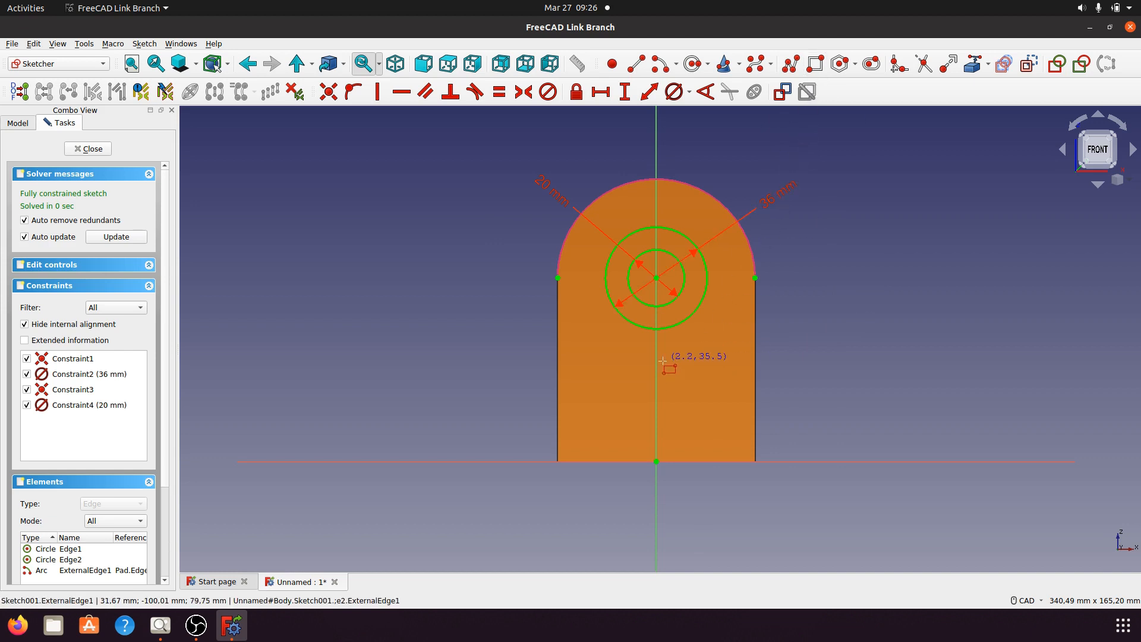
pyautogui.click(640, 320)
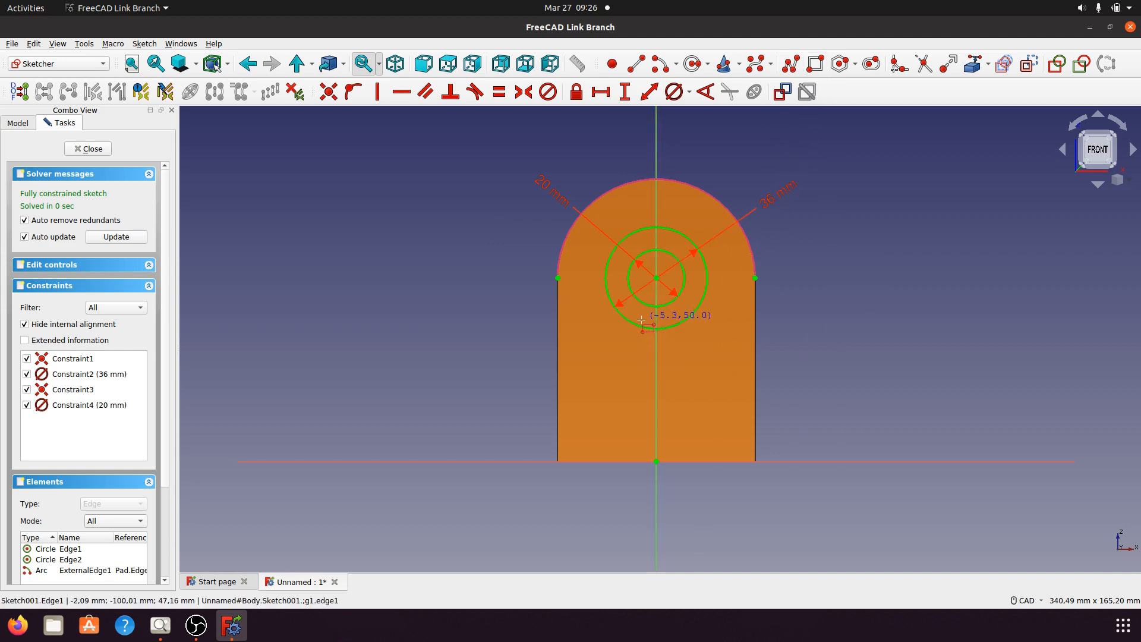
pyautogui.click(671, 436)
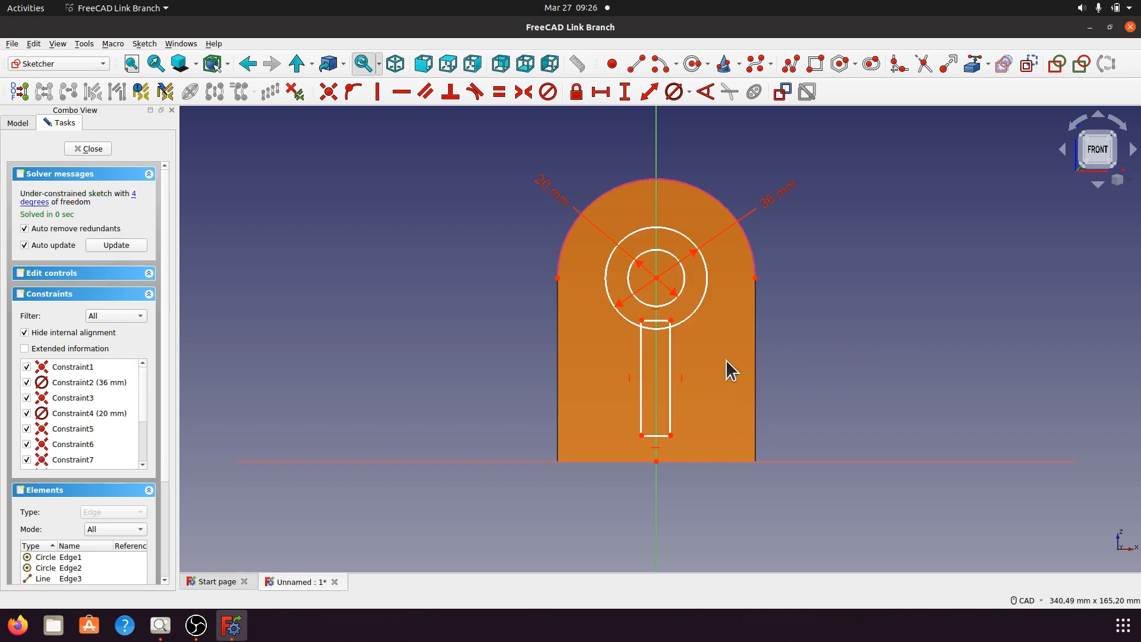
# Make the rectangle's two lower corners symmetric about the vertical axis
pyautogui.scroll(3, 654, 389)
pyautogui.scroll(1, 647, 379)
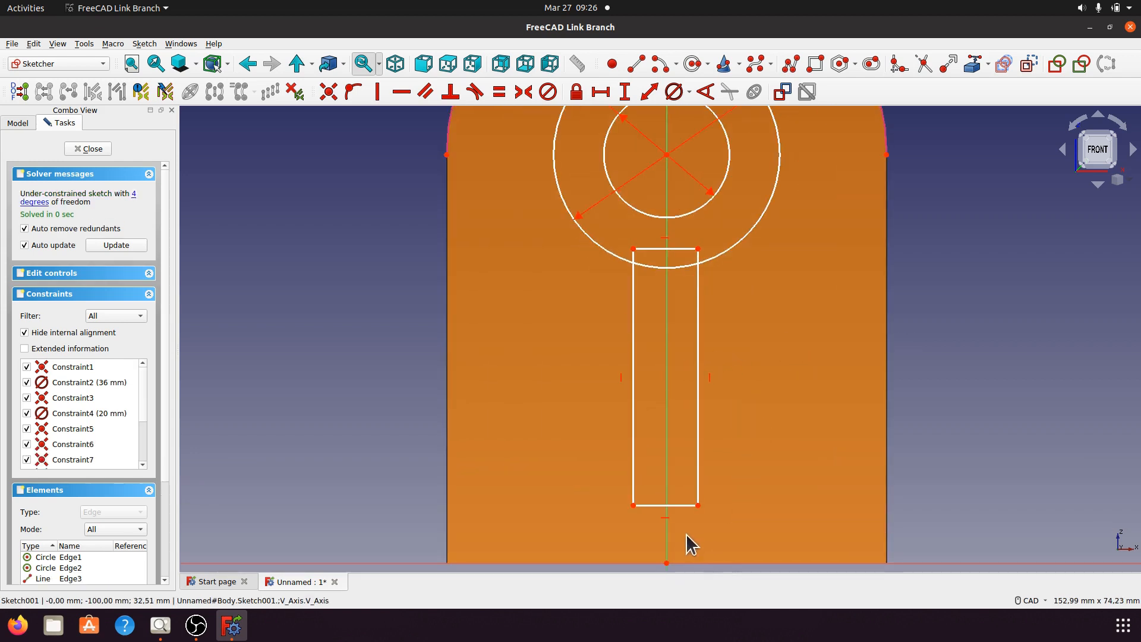
pyautogui.click(634, 506)
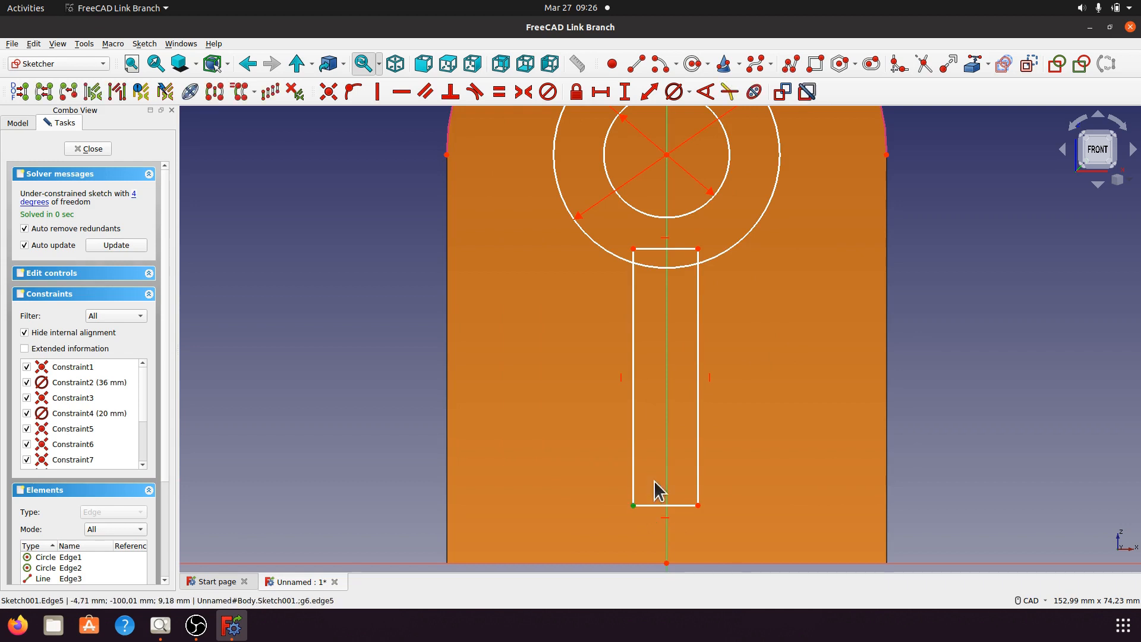
pyautogui.click(698, 506)
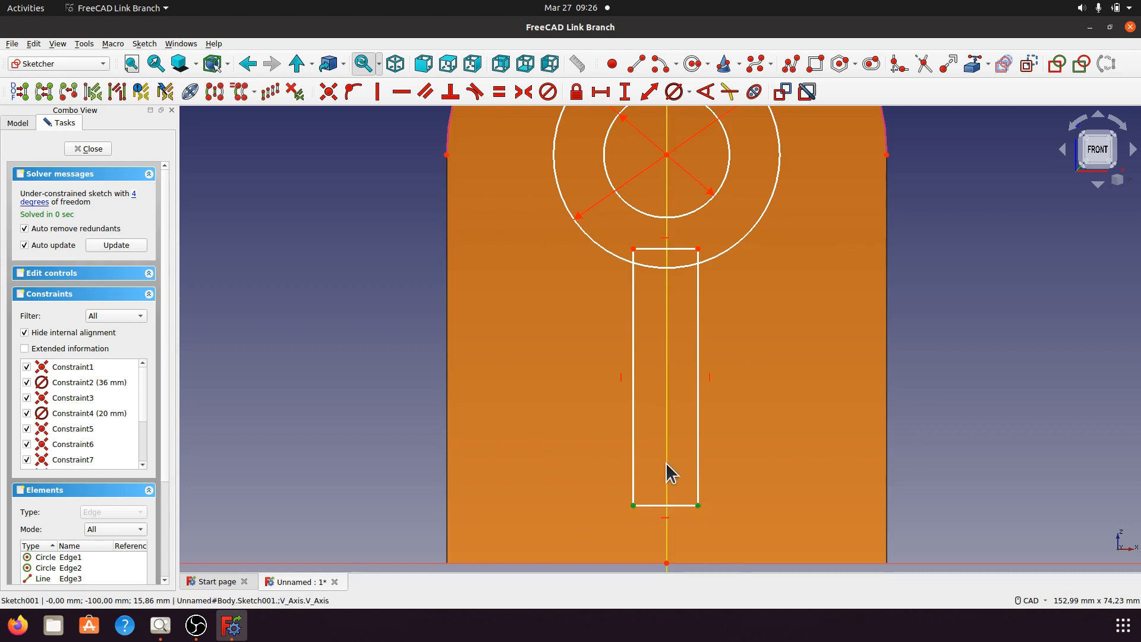
pyautogui.click(666, 462)
pyautogui.click(523, 93)
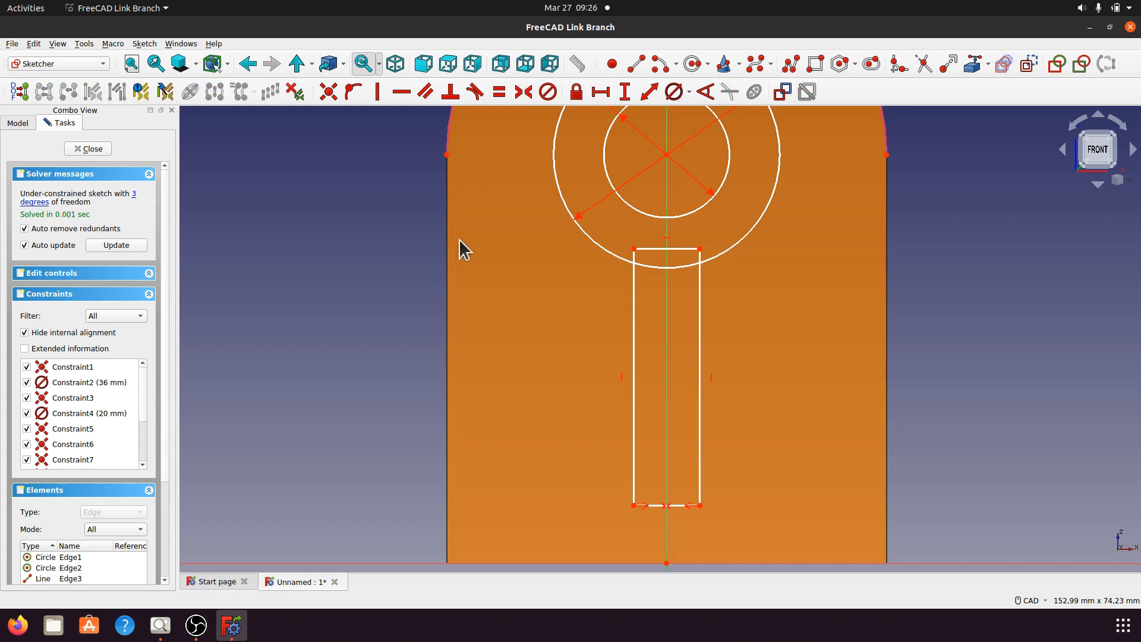
# Constrain the rectangle's lower edge to a horizontal length of 14 mm
pyautogui.click(678, 507)
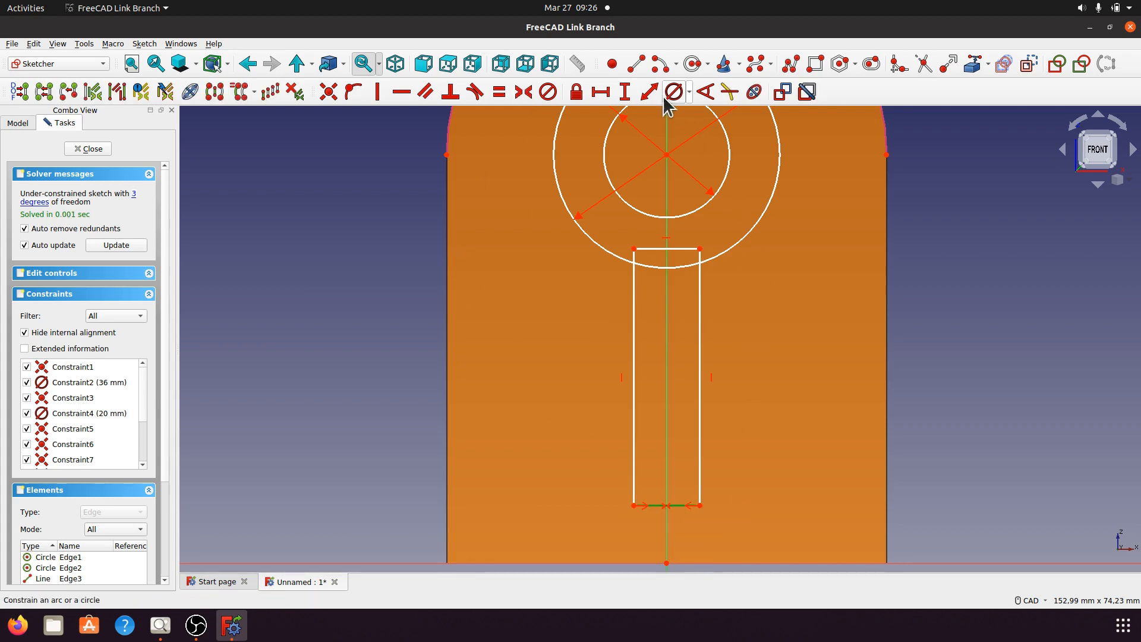
pyautogui.click(601, 92)
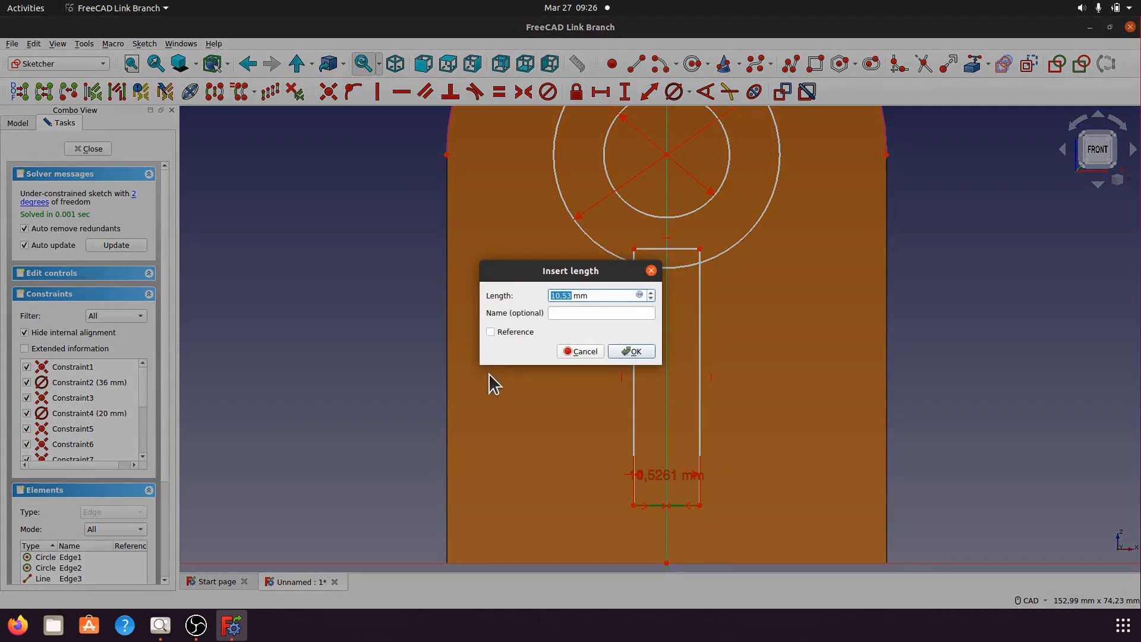
pyautogui.write('14')
pyautogui.click(630, 351)
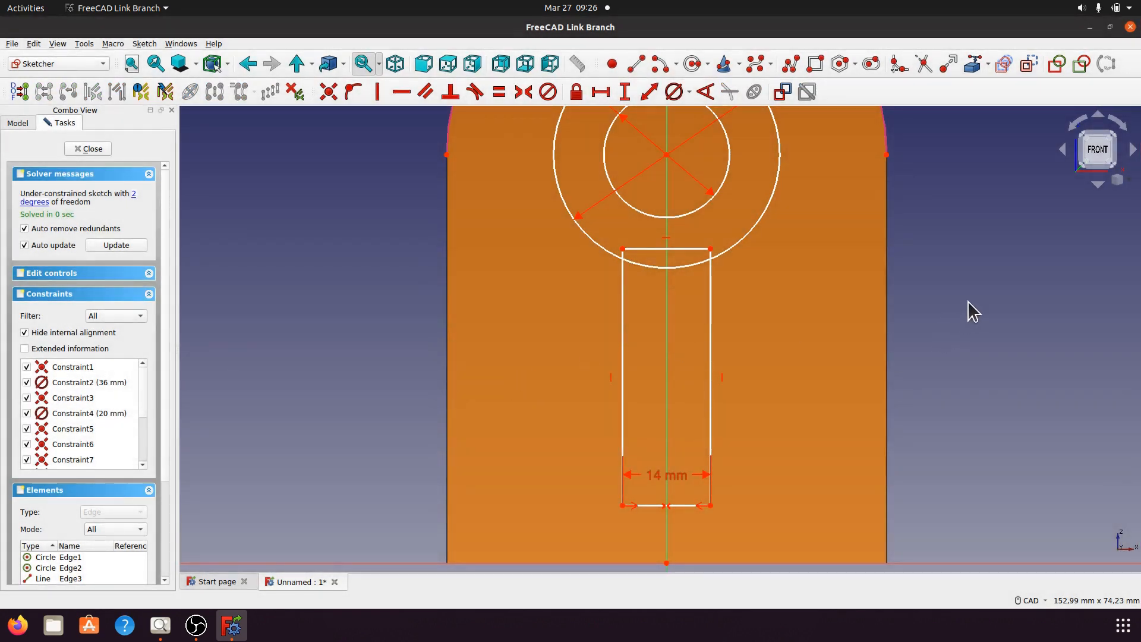
# Move the rectangle's 14 mm width dimension below the block's bottom edge
pyautogui.scroll(-2, 559, 330)
pyautogui.scroll(1, 694, 586)
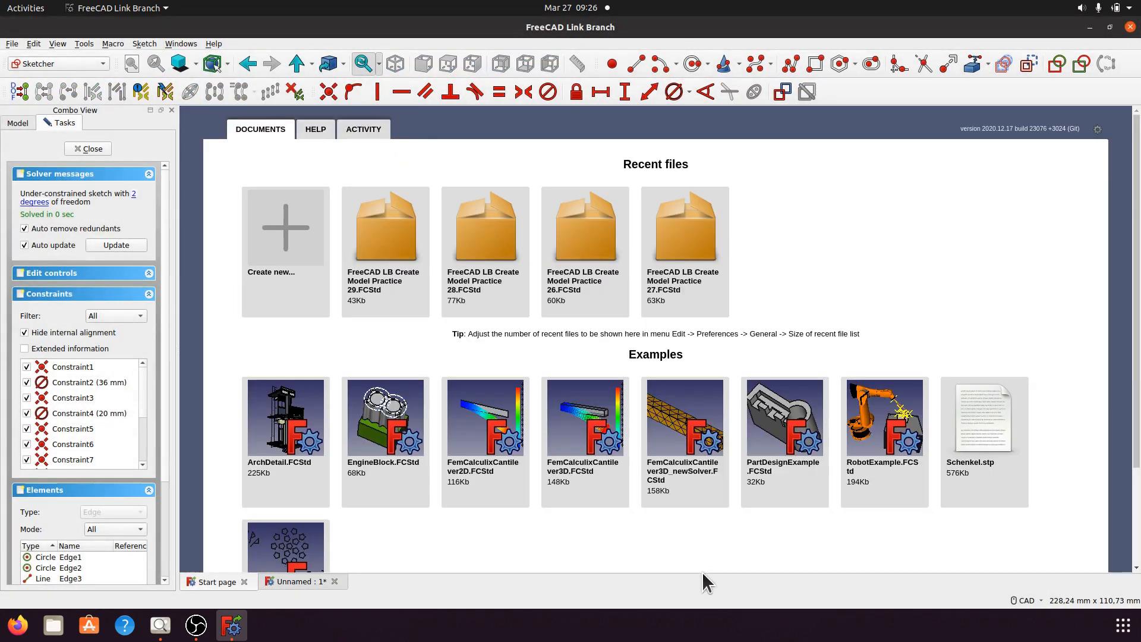
pyautogui.click(284, 584)
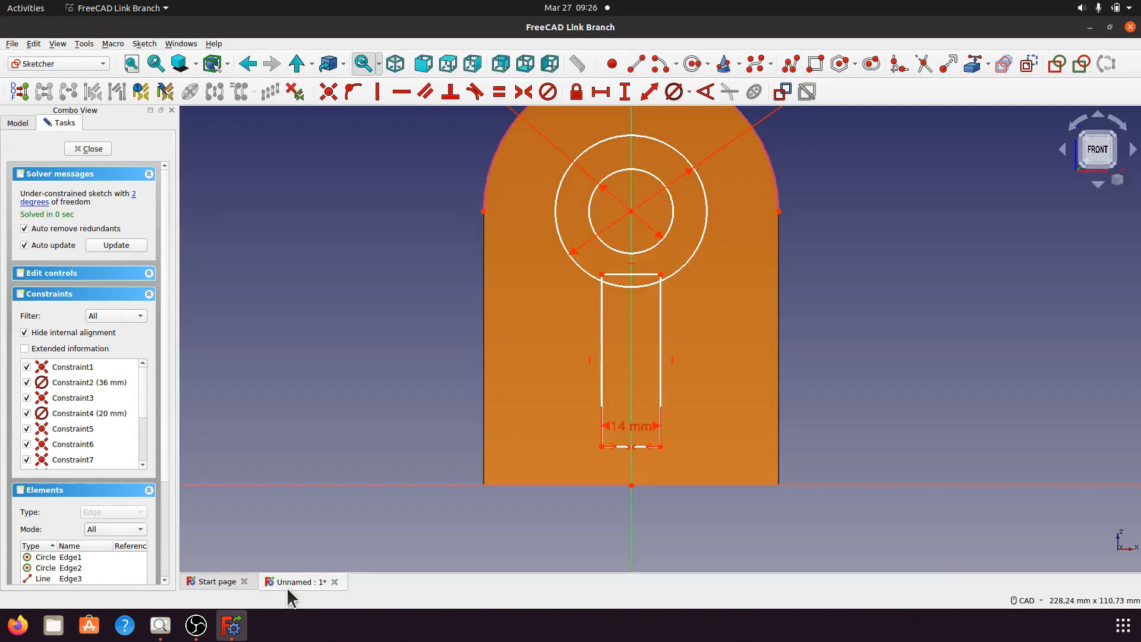
pyautogui.scroll(3, 673, 454)
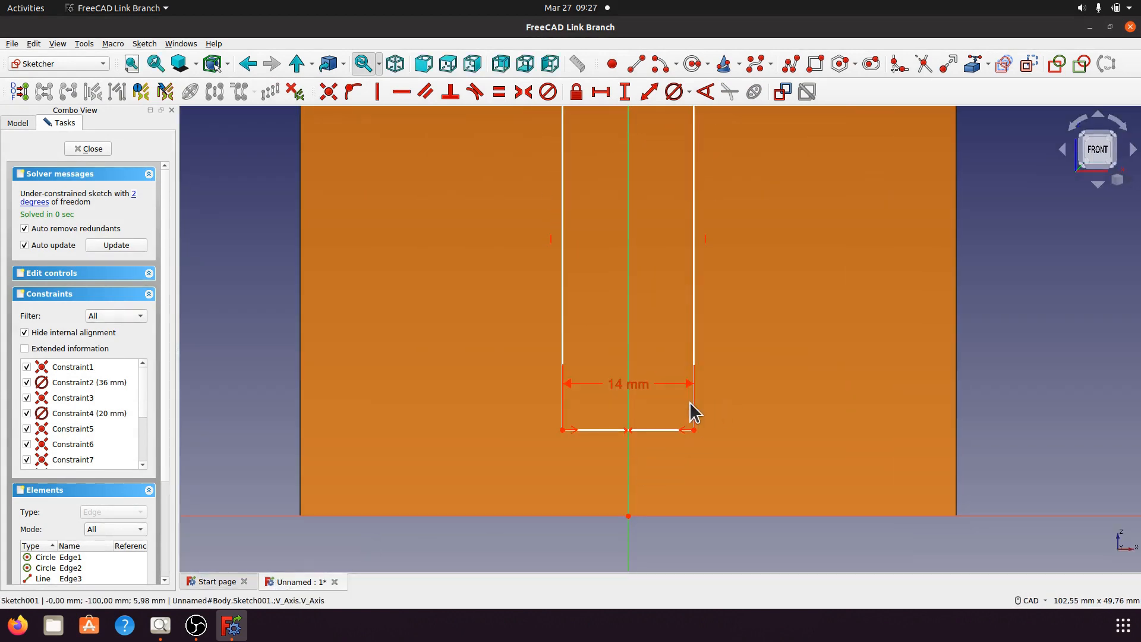
pyautogui.moveTo(636, 395); pyautogui.dragTo(636, 555)
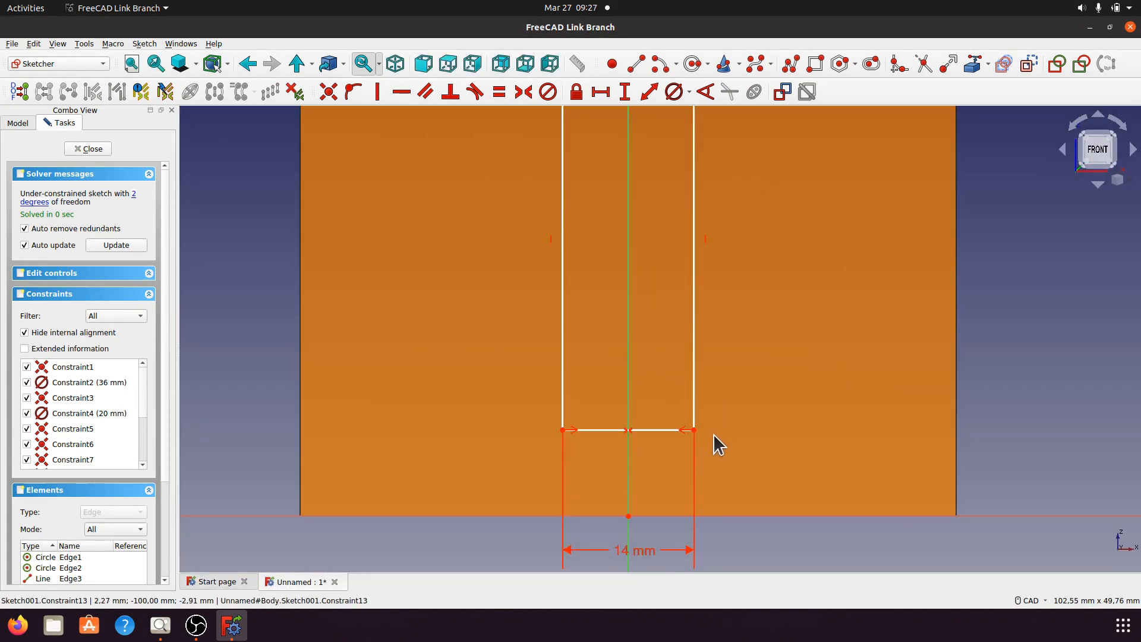
# Reference the block's bottom front edge as external geometry and return to the front view
pyautogui.click(973, 65)
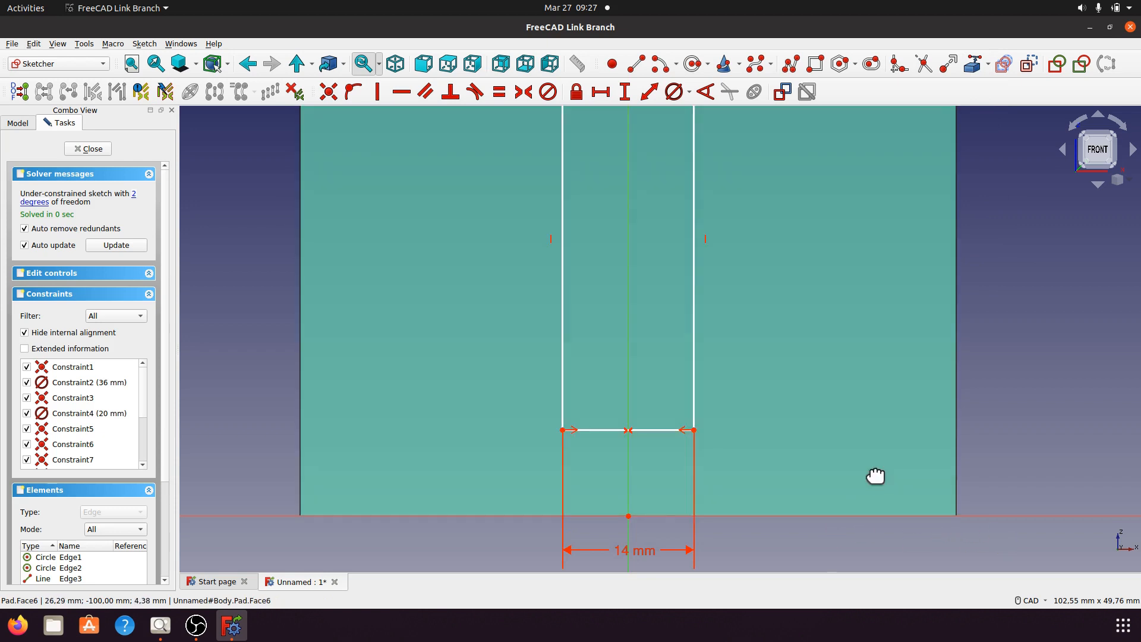
pyautogui.moveTo(873, 474); pyautogui.dragTo(781, 363, button='middle')
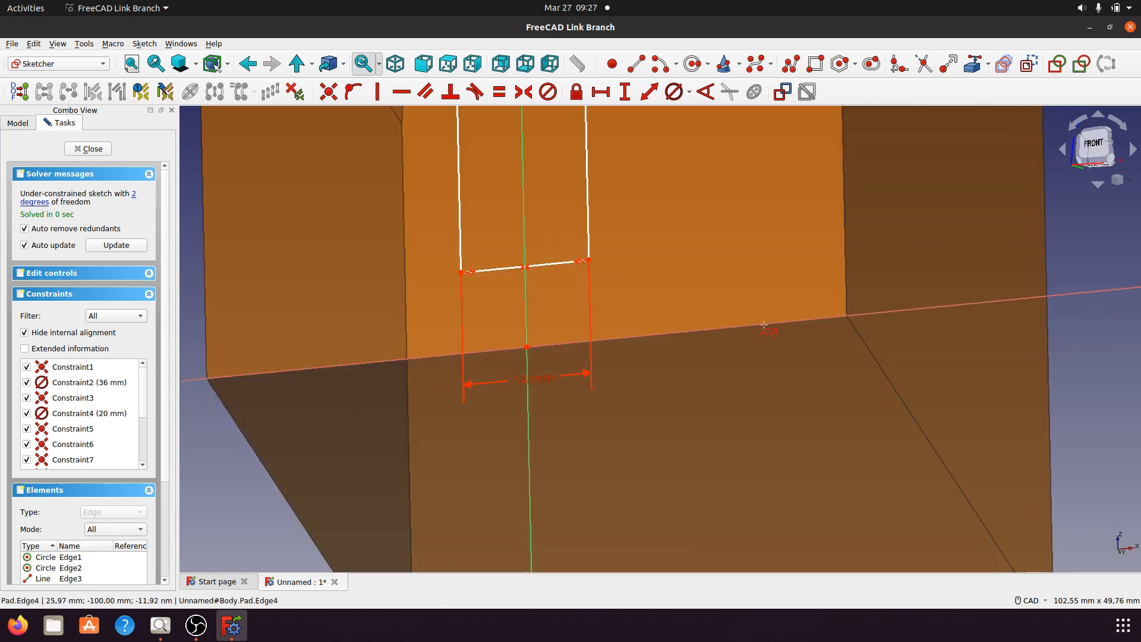
pyautogui.click(772, 339)
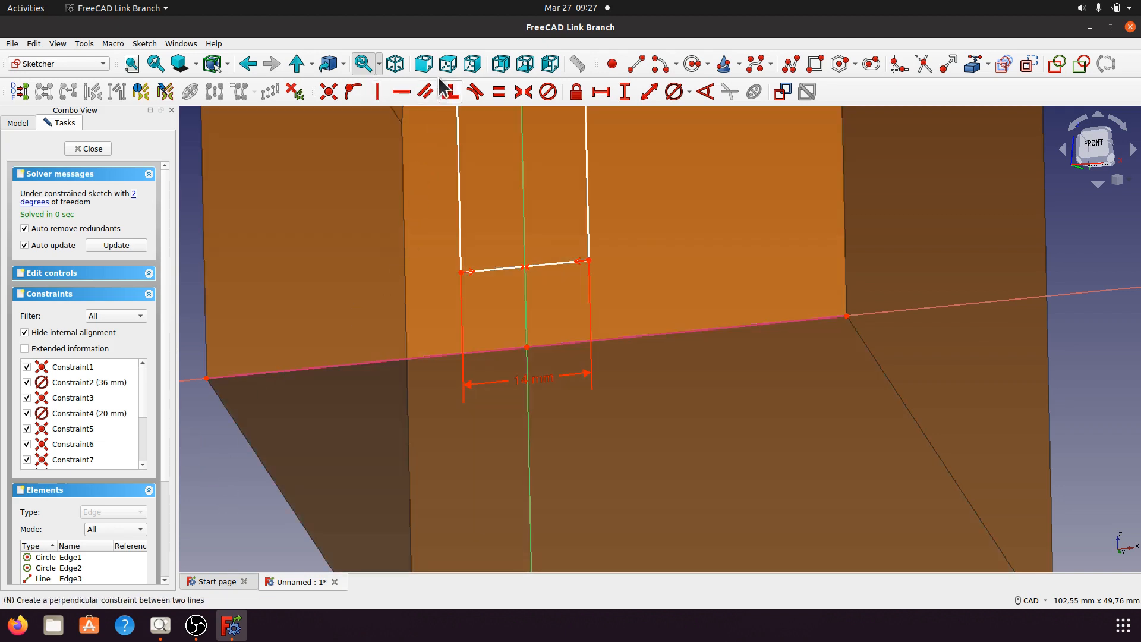
pyautogui.click(423, 63)
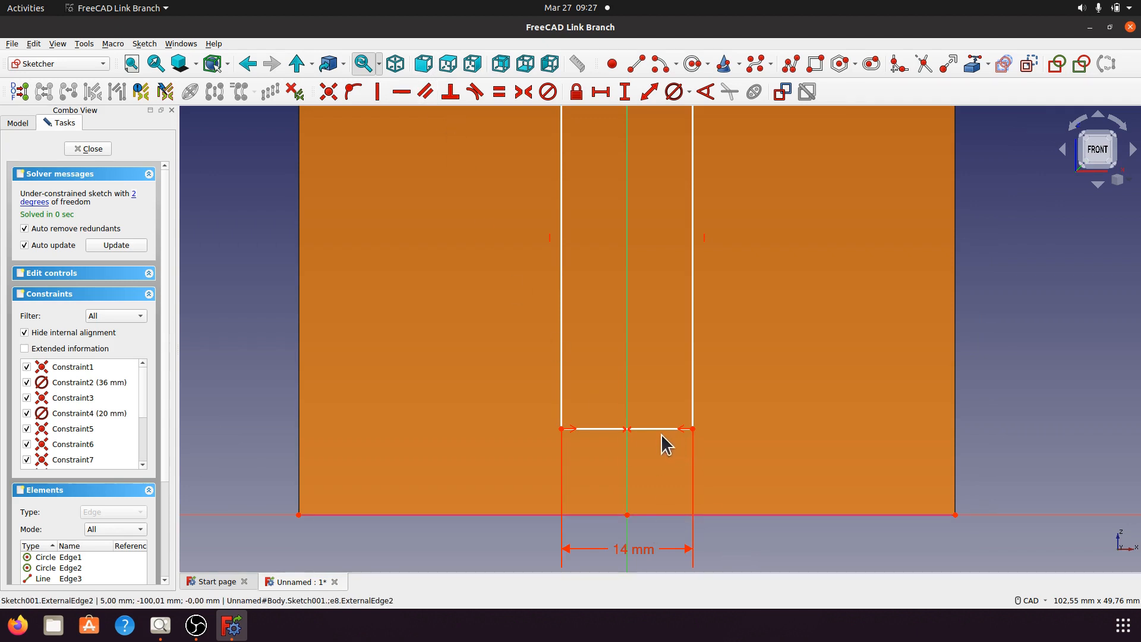
# Constrain the distance between the rectangle's lower corner and the referenced bottom edge to 14 mm
pyautogui.click(693, 429)
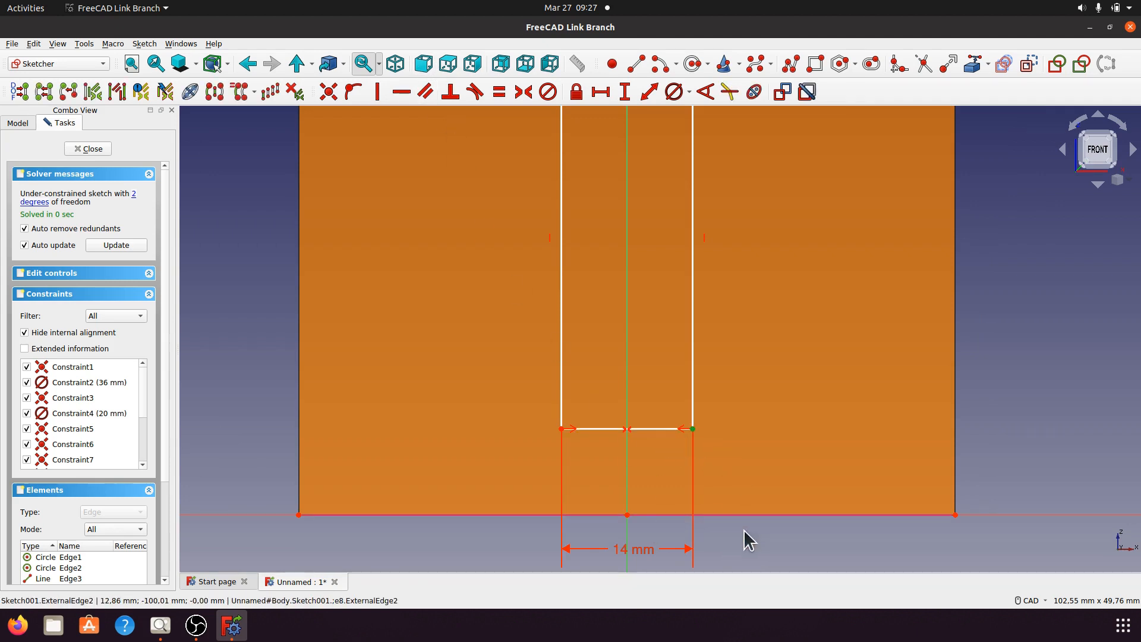
pyautogui.click(735, 515)
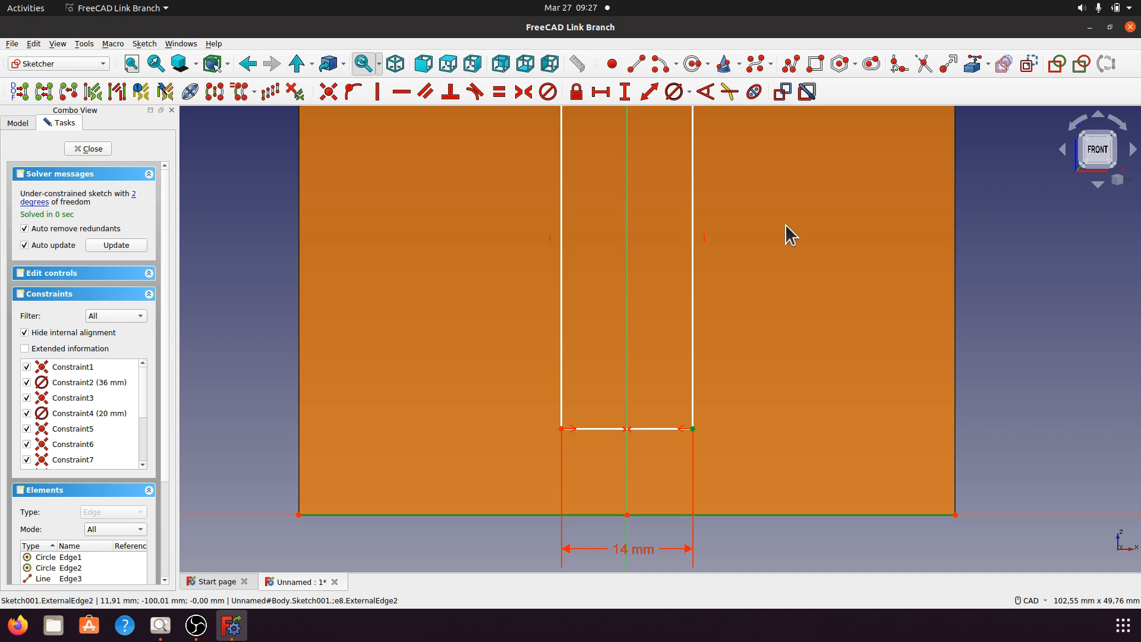
pyautogui.click(649, 92)
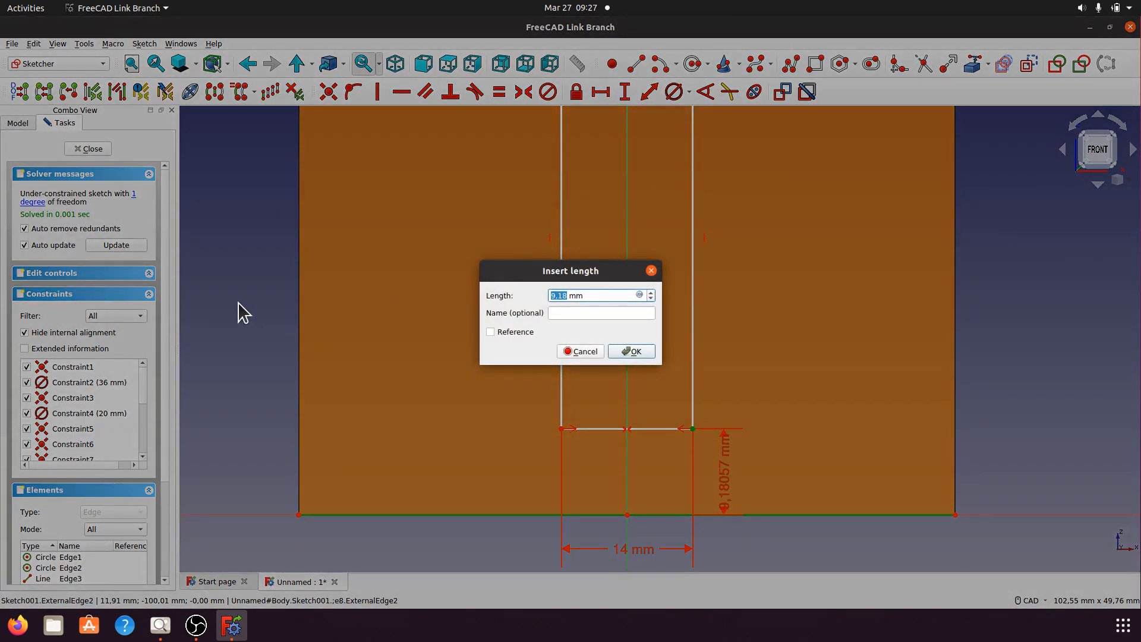
pyautogui.write('1')
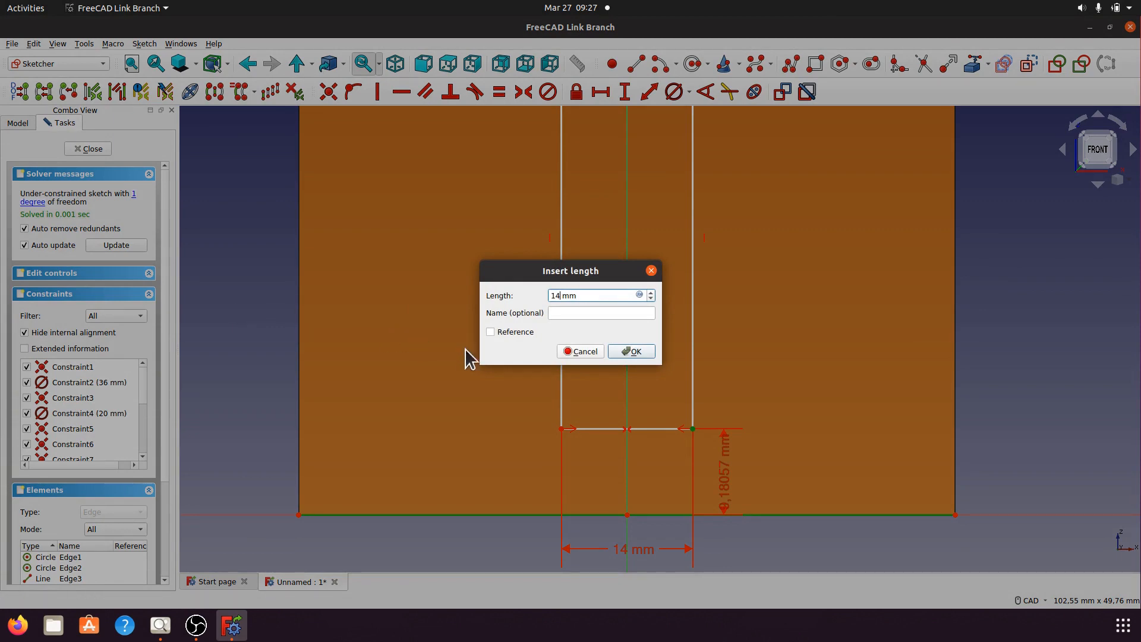
pyautogui.click(642, 352)
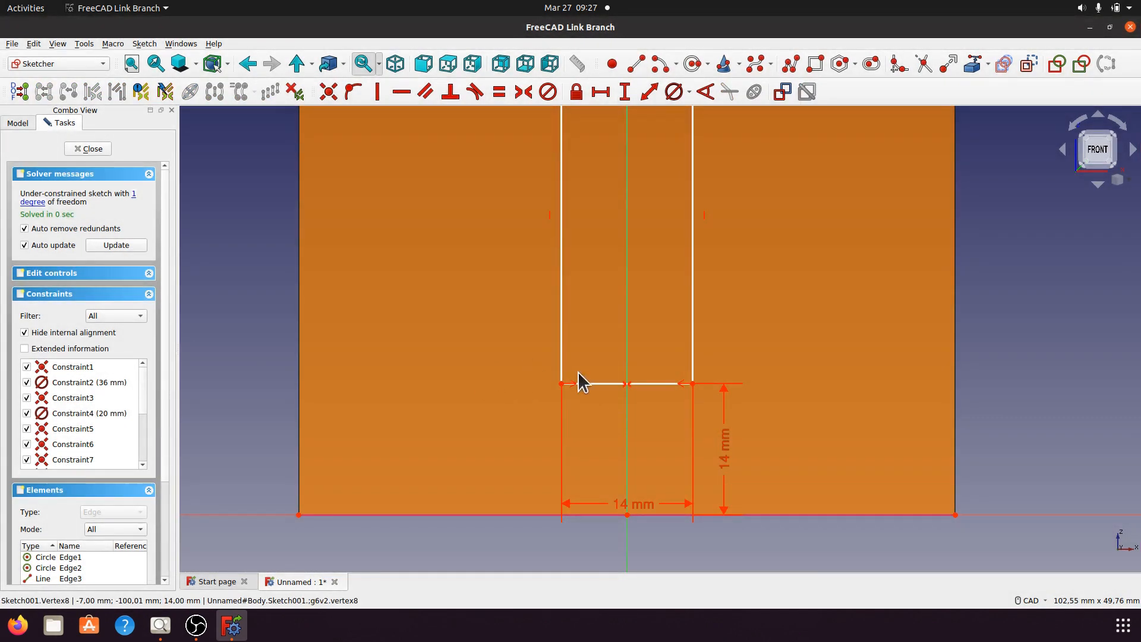
# Trim both rectangle sides inside the 36 mm circle and the circle's arc between them, and dismiss the report view
pyautogui.scroll(-3, 666, 416)
pyautogui.scroll(-2, 668, 427)
pyautogui.scroll(1, 612, 249)
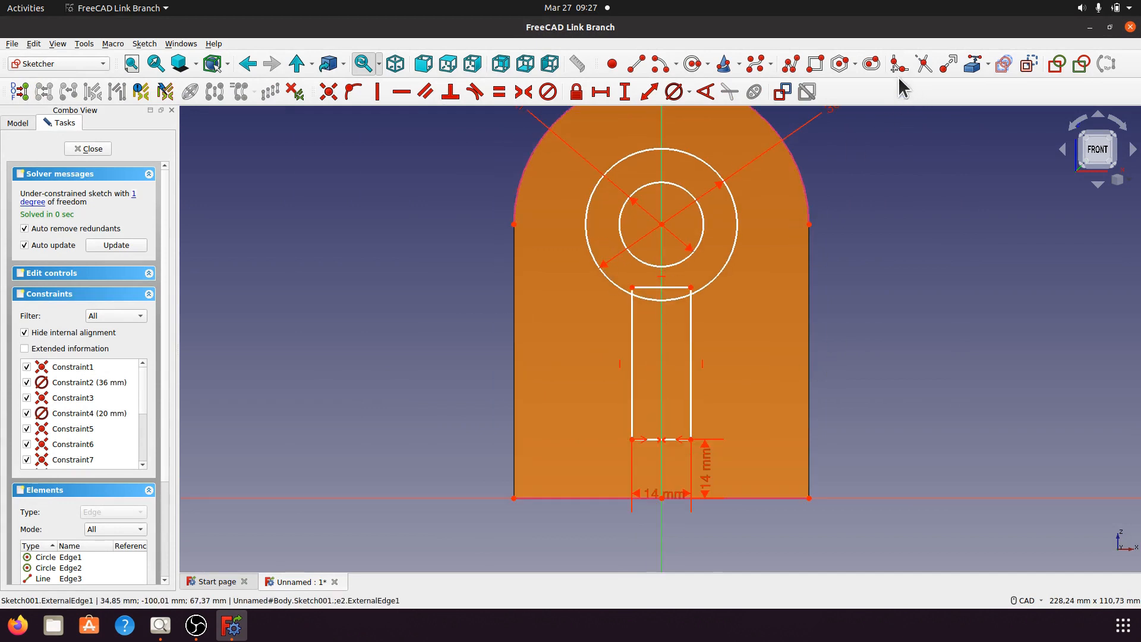
pyautogui.click(924, 66)
pyautogui.scroll(6, 668, 294)
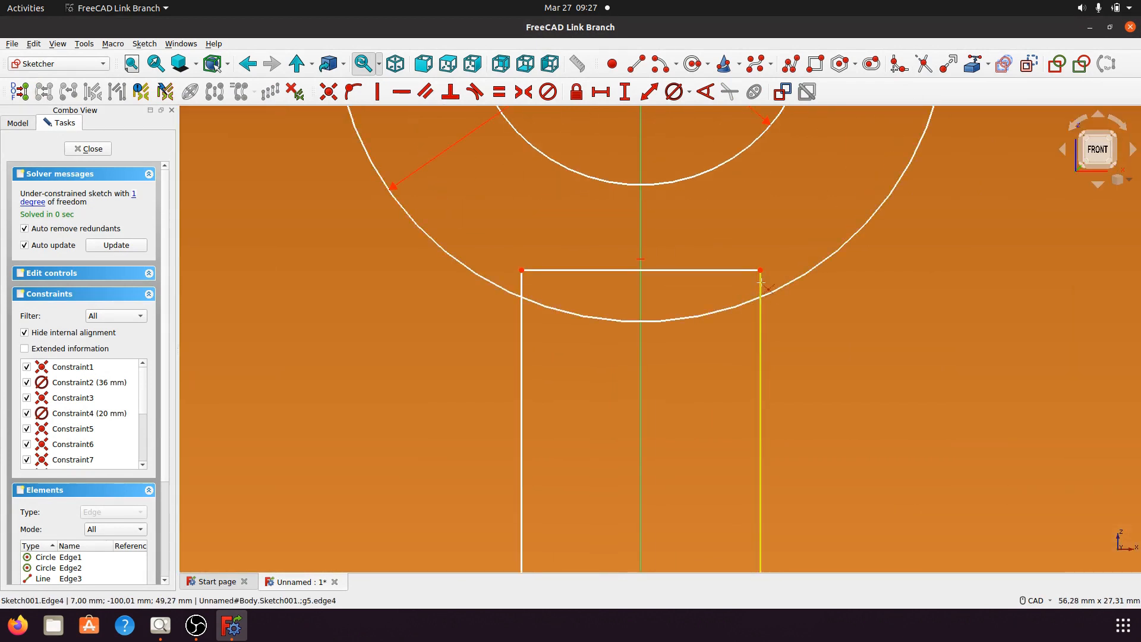
pyautogui.click(761, 283)
pyautogui.click(521, 284)
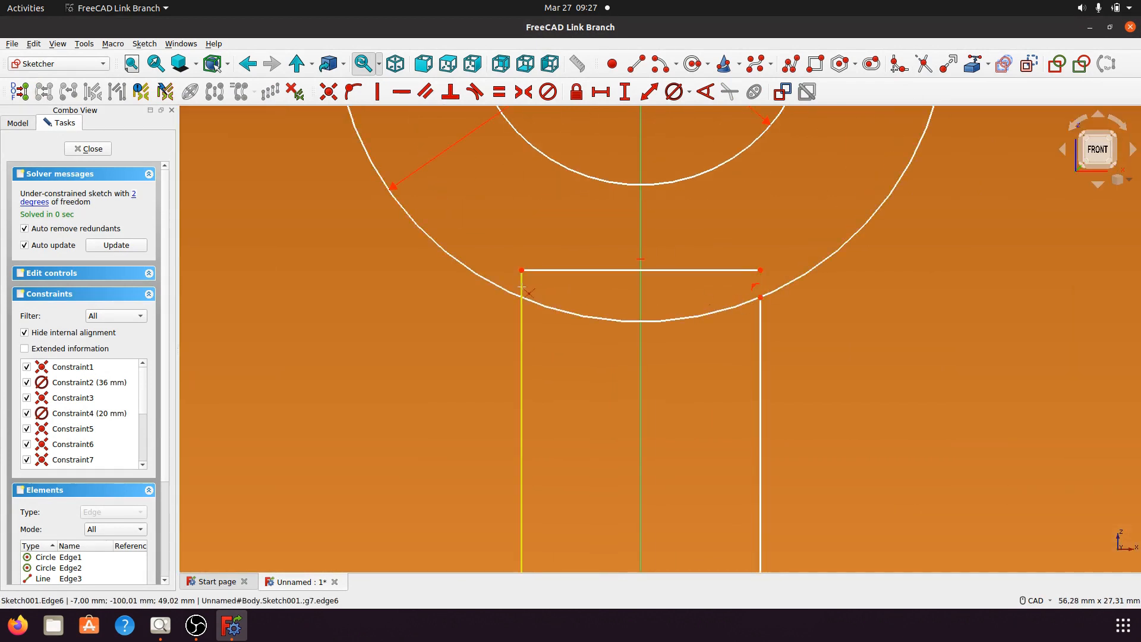
pyautogui.click(568, 318)
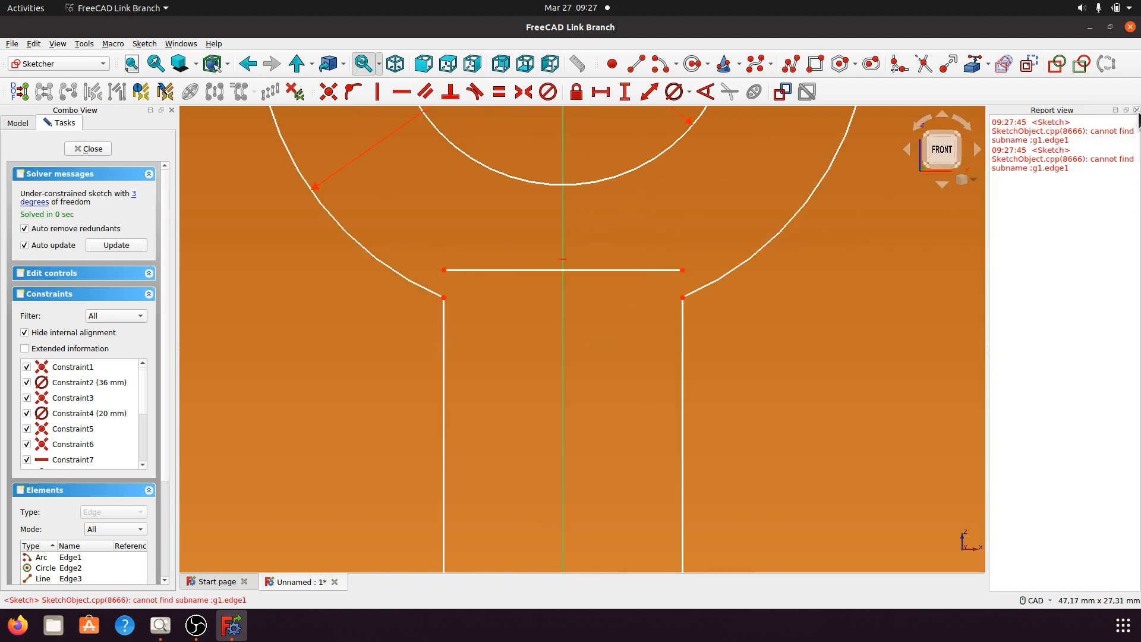
pyautogui.click(1136, 110)
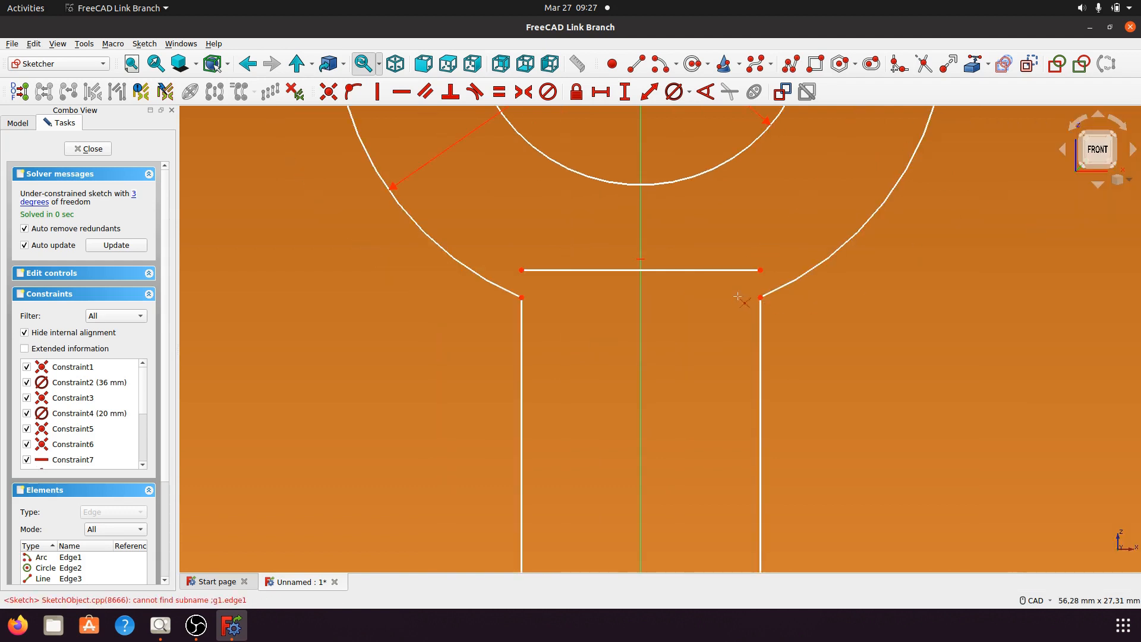
# Delete the leftover horizontal line inside the 36 mm circle so the rib and boss form one keyhole-shaped outline
pyautogui.click(685, 270)
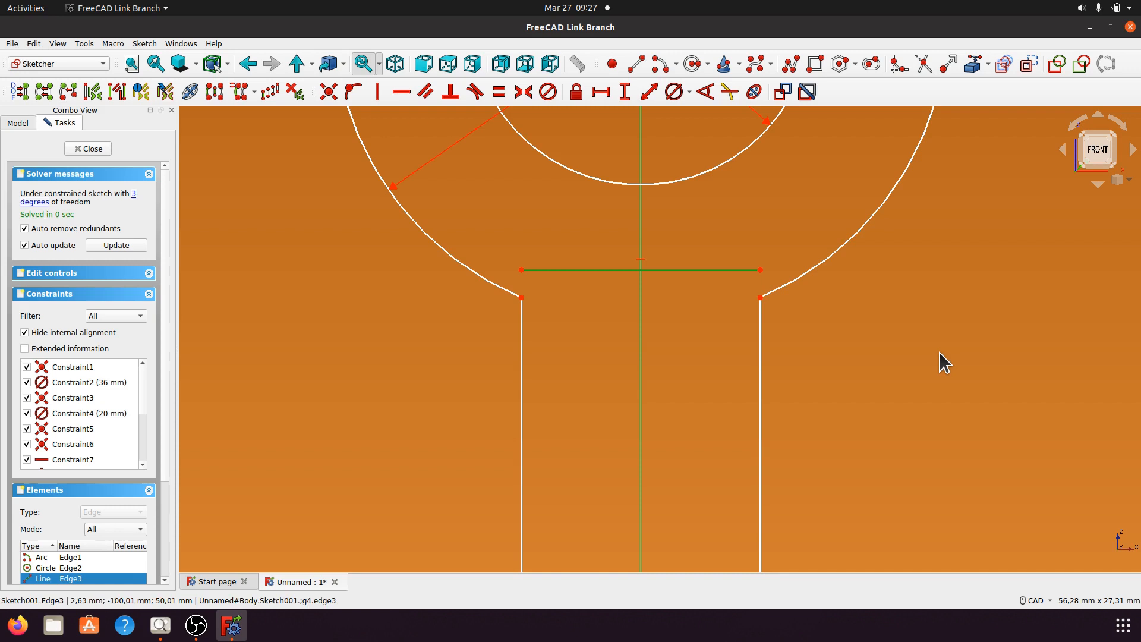
pyautogui.press('Delete')
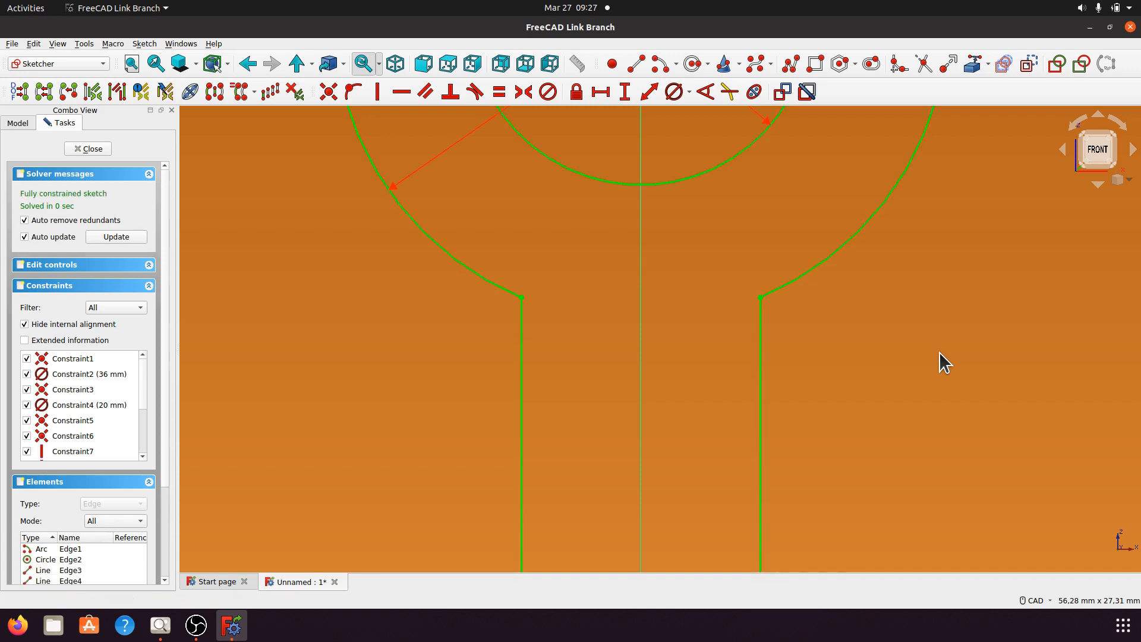
pyautogui.scroll(-6, 680, 365)
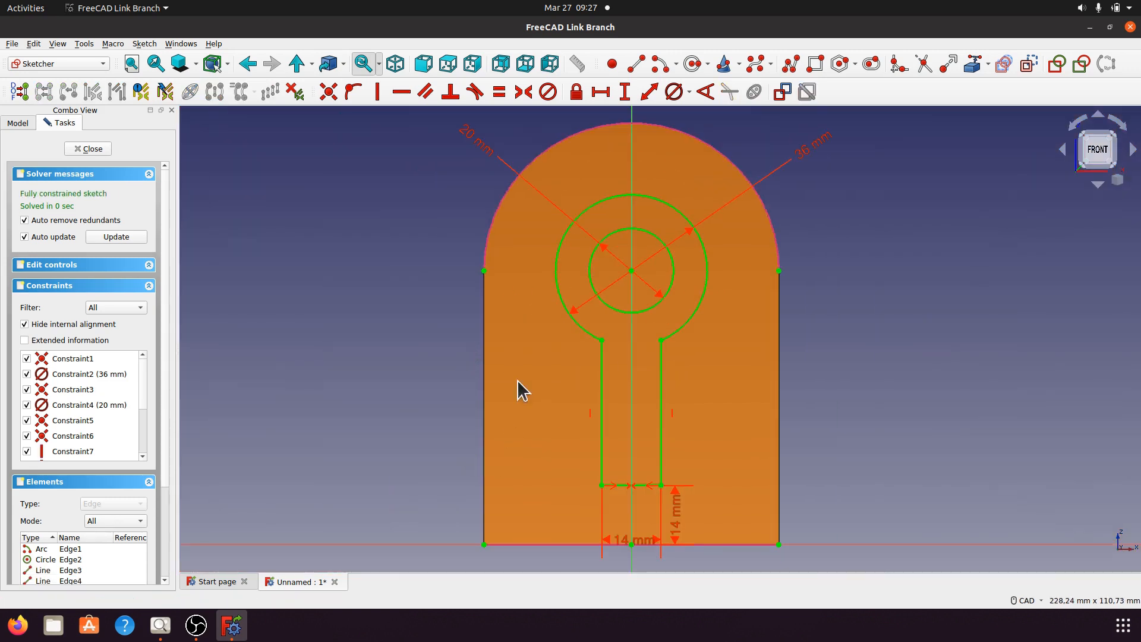
pyautogui.scroll(-1, 701, 250)
pyautogui.scroll(1, 598, 433)
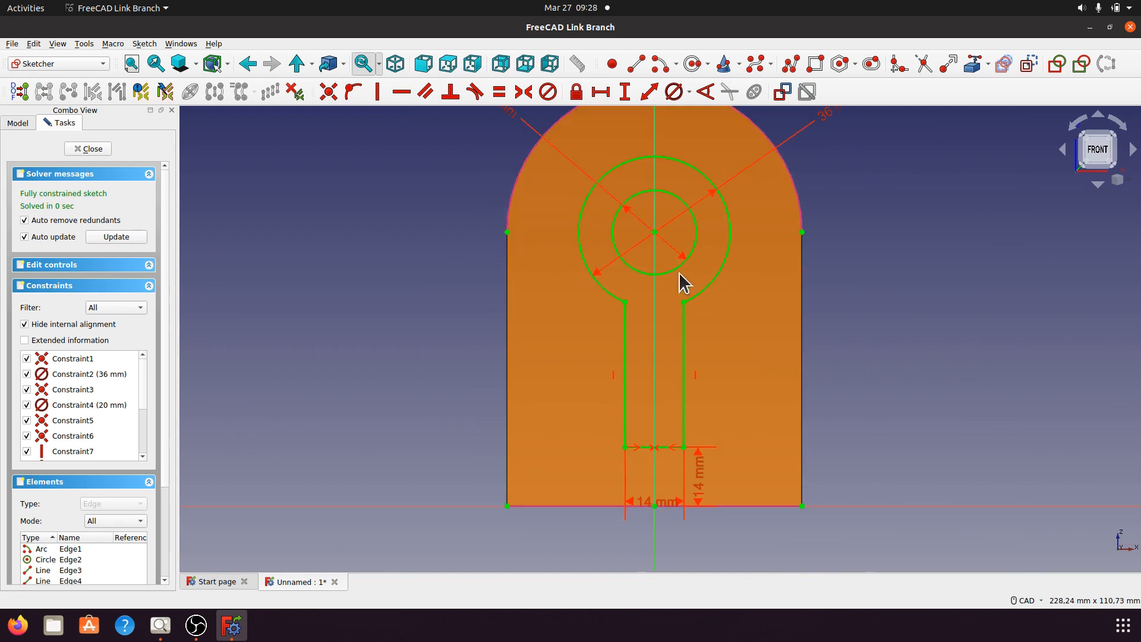
pyautogui.scroll(-1, 886, 398)
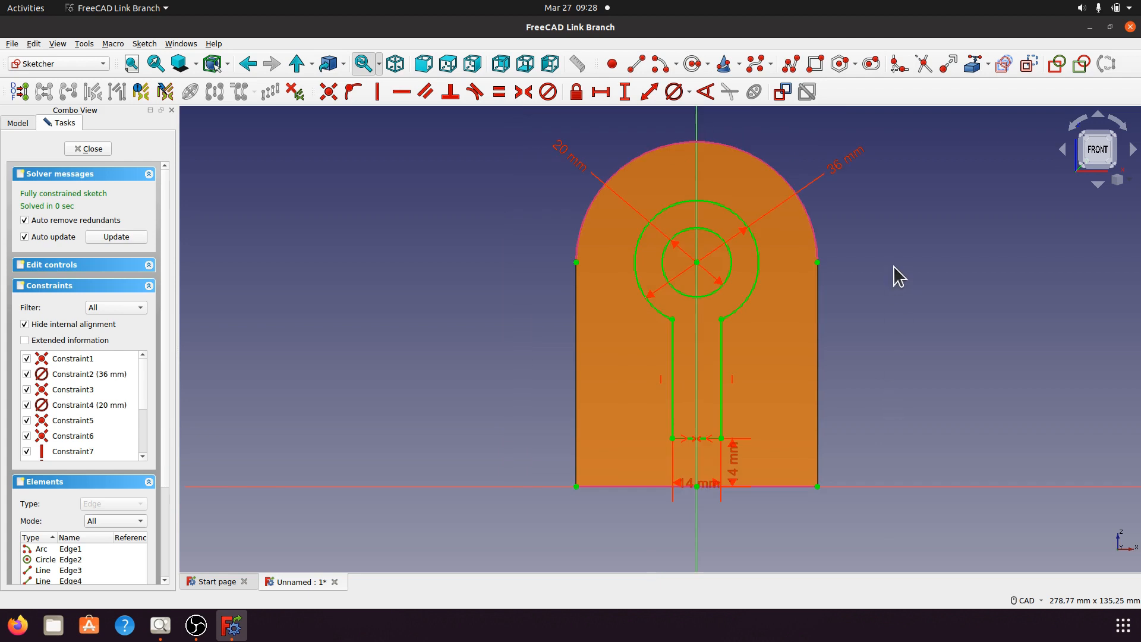
pyautogui.scroll(1, 893, 266)
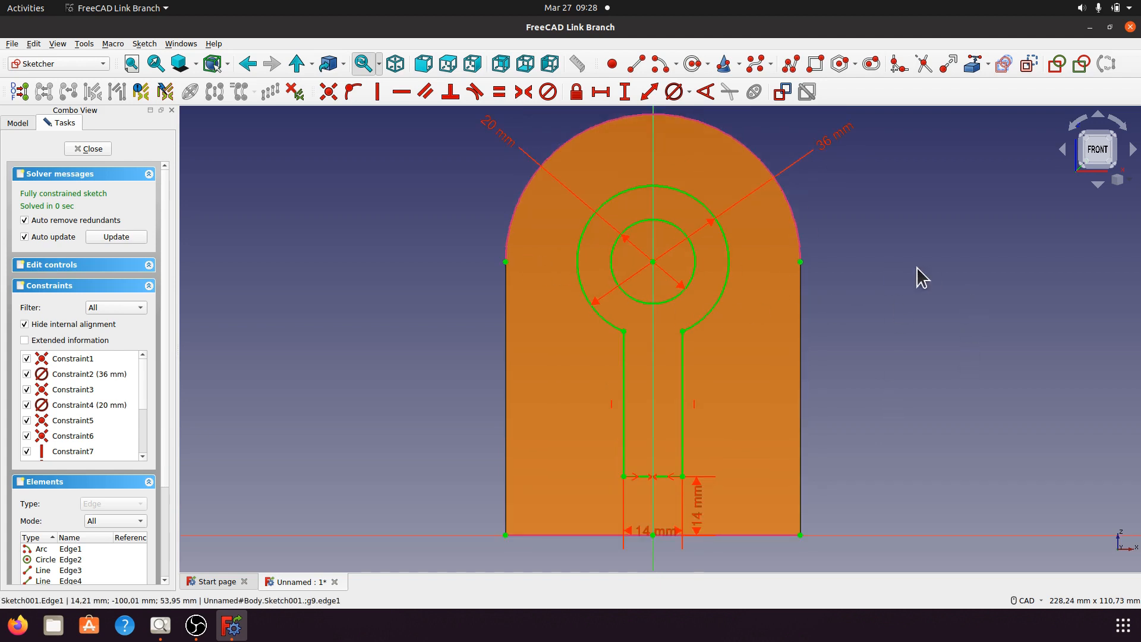
# Draw a circle centred on the boss circles, reaching the end point of the block's referenced top arc
pyautogui.click(692, 65)
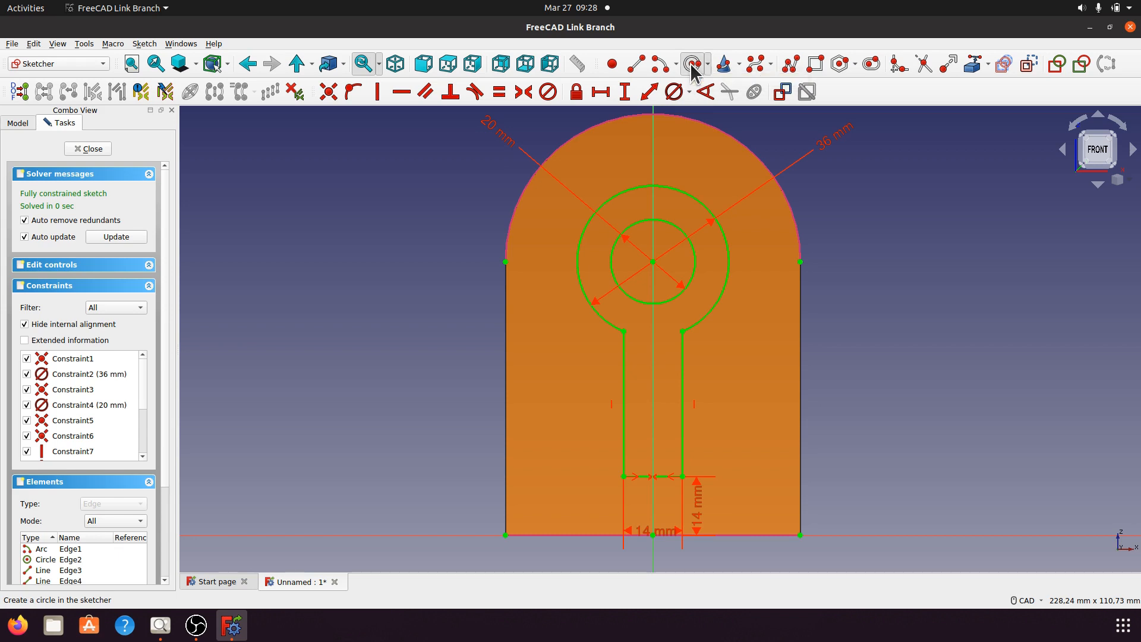
pyautogui.click(652, 262)
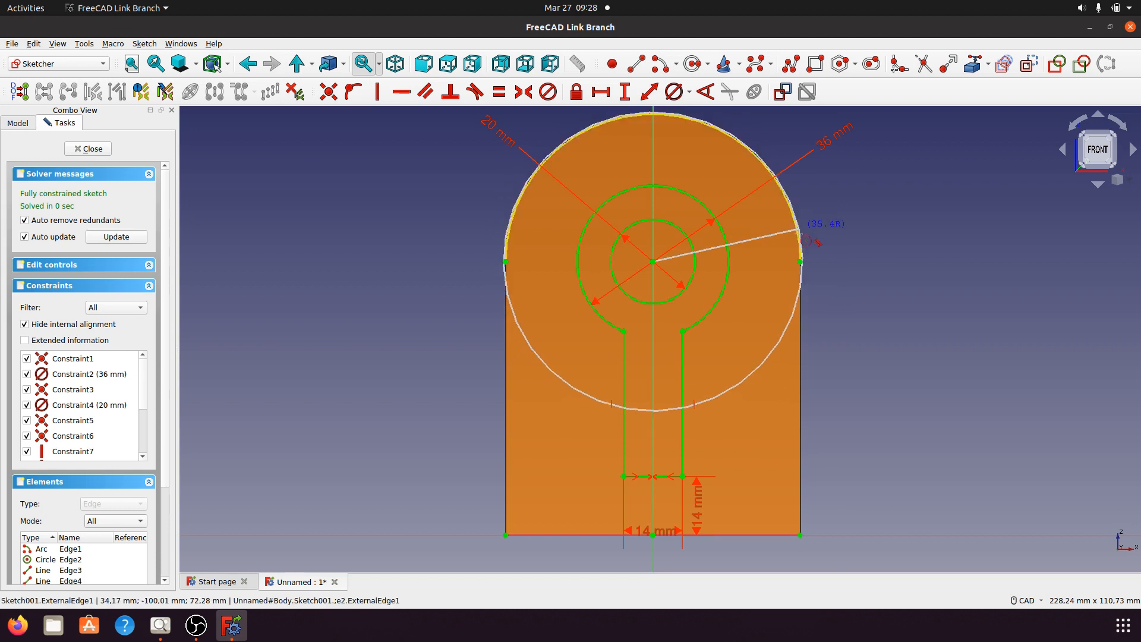
pyautogui.click(800, 262)
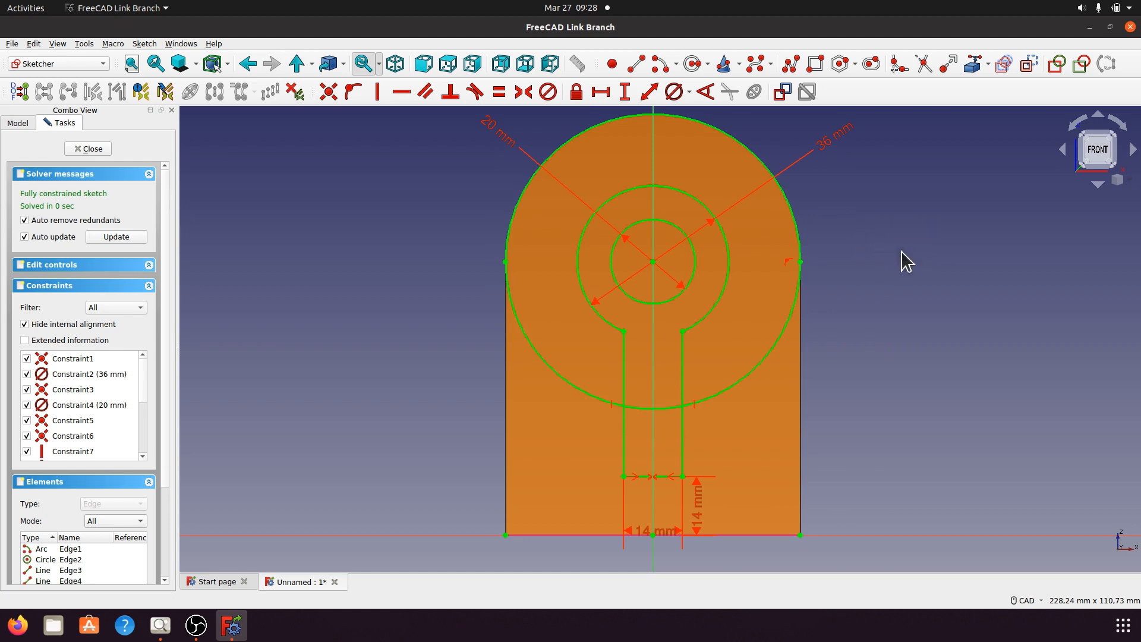
# Draw a rectangle from the block's lower-left corner to the right end of the outer arc, and delete its upper line
pyautogui.click(815, 63)
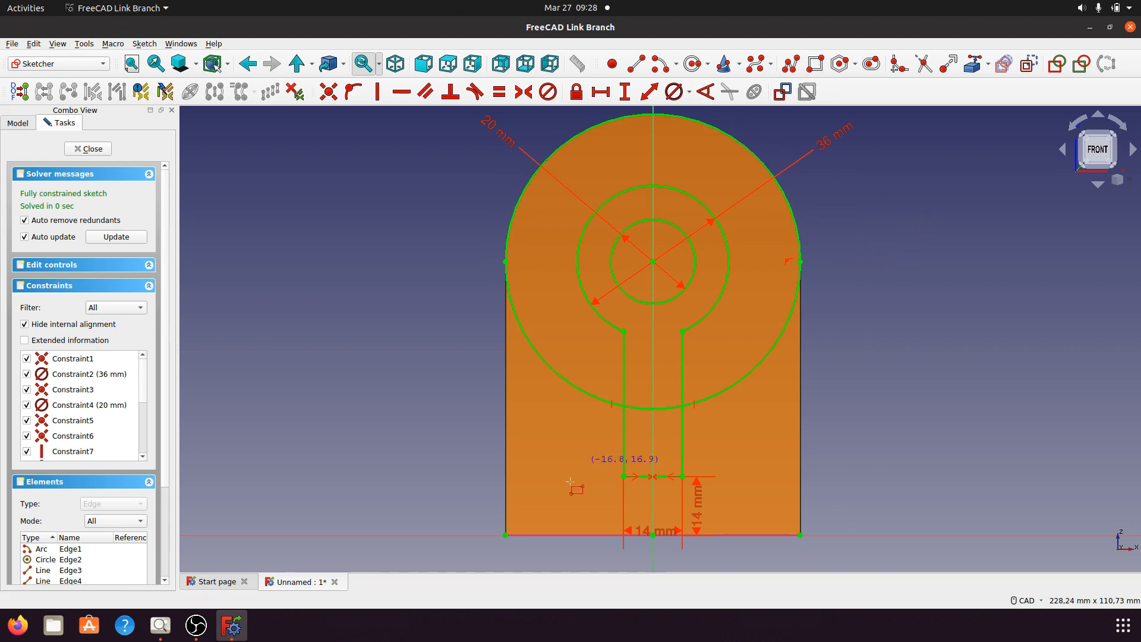
pyautogui.click(506, 534)
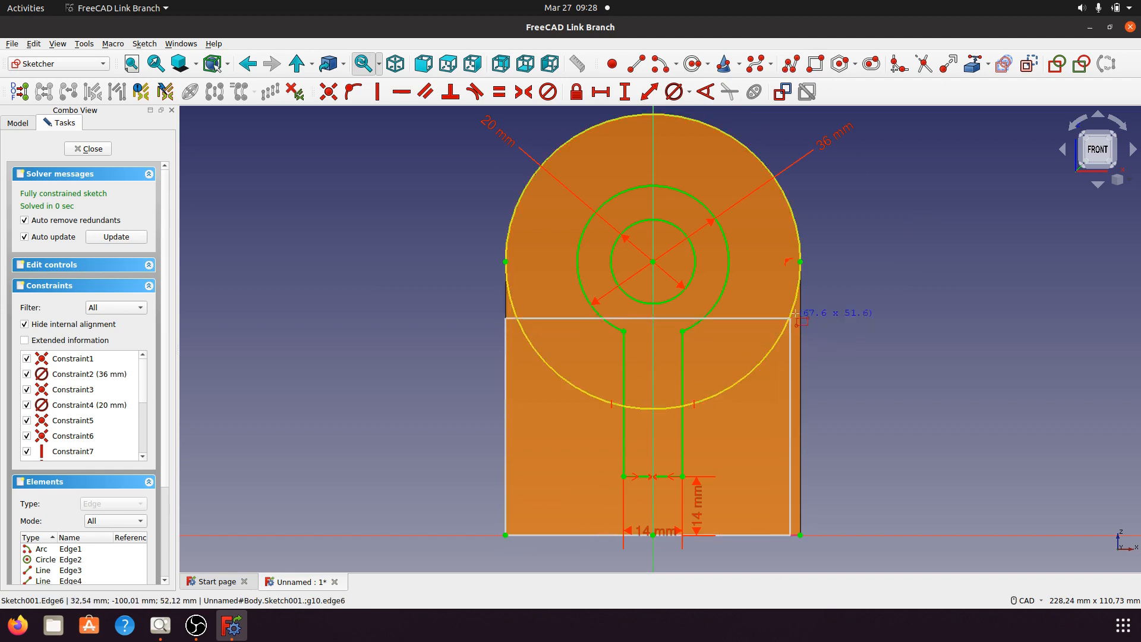
pyautogui.click(801, 261)
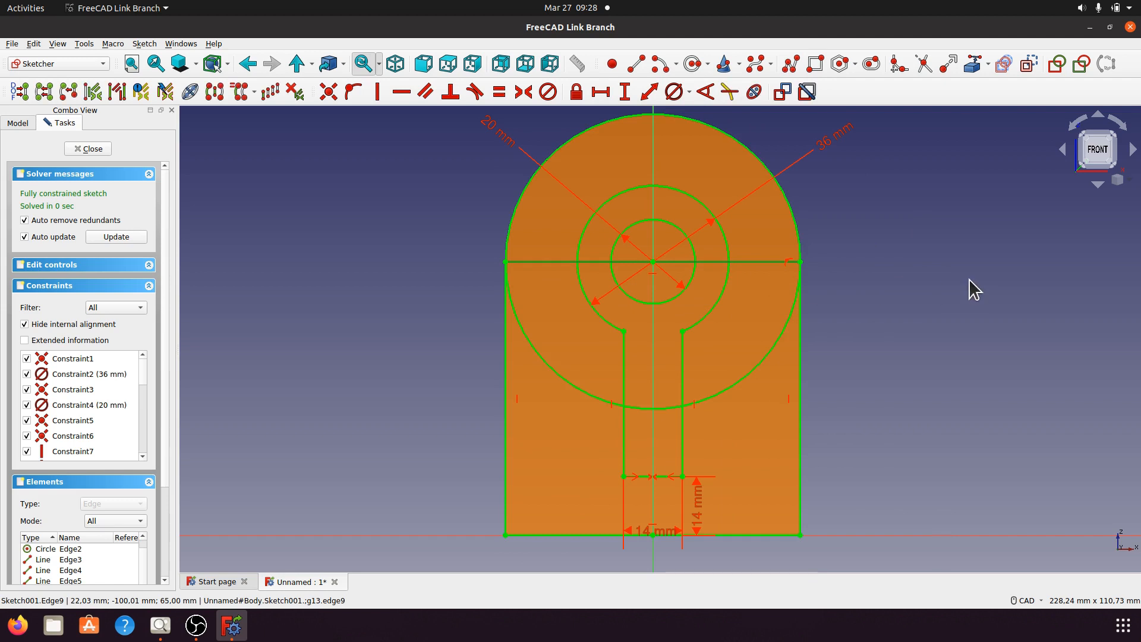
pyautogui.press('Delete')
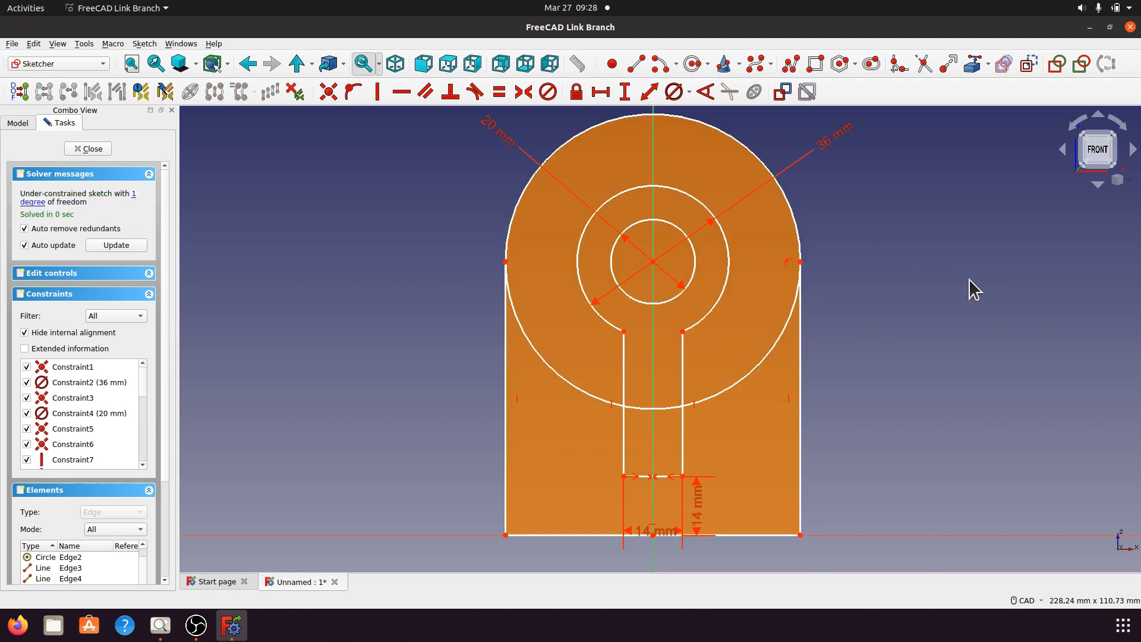
# Trim away the lower half of the large outer circle inside the outline and dismiss the report view
pyautogui.click(924, 64)
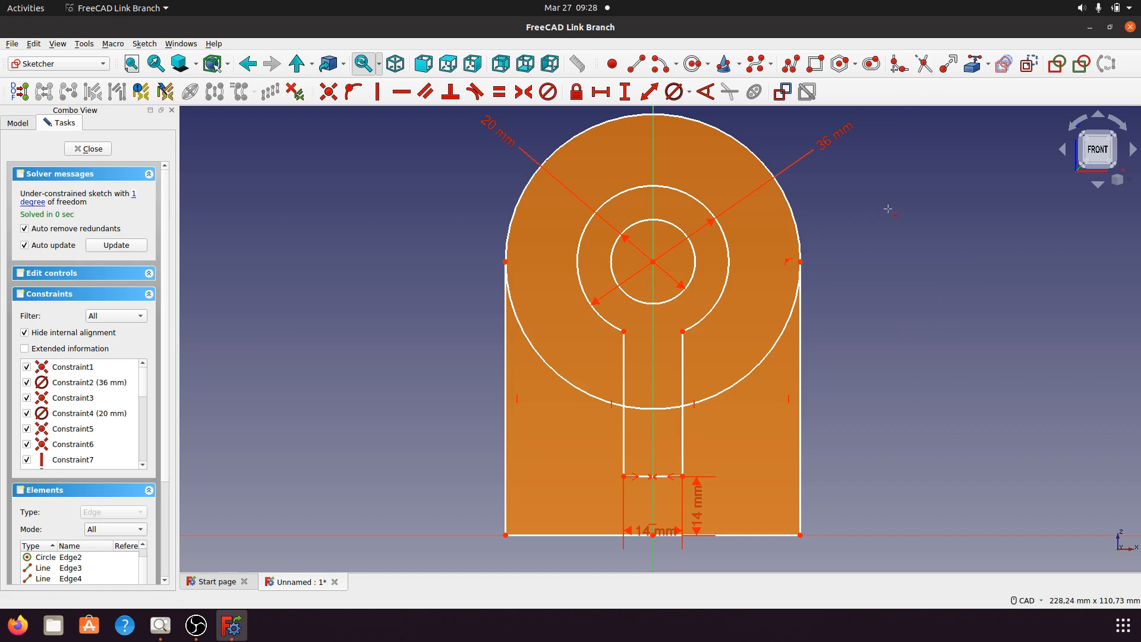
pyautogui.click(726, 392)
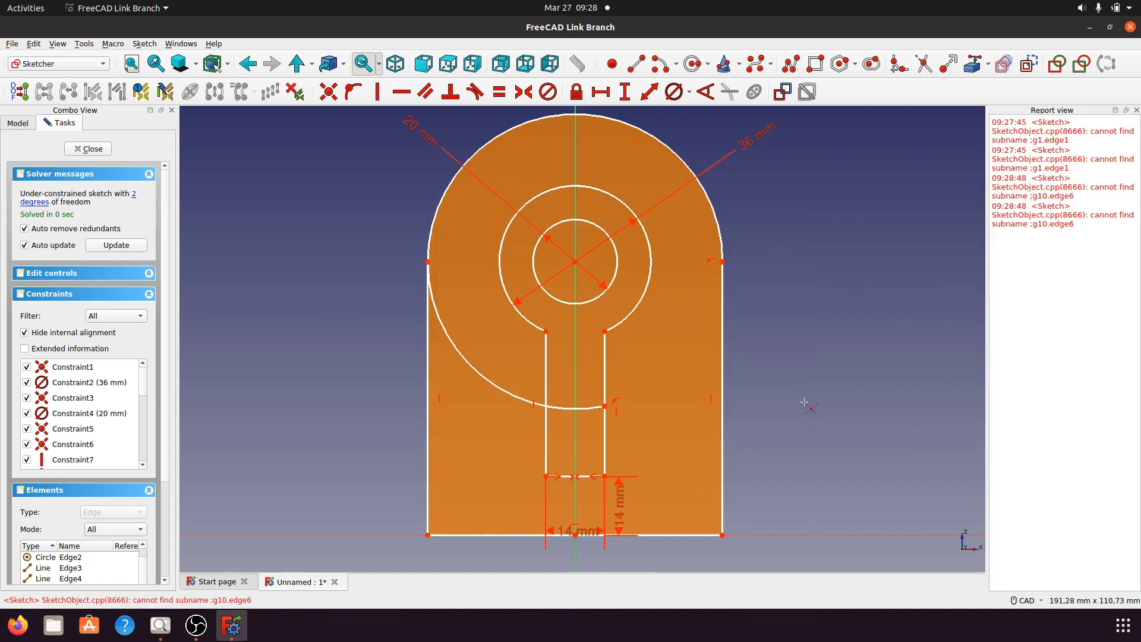
pyautogui.click(586, 416)
pyautogui.click(512, 395)
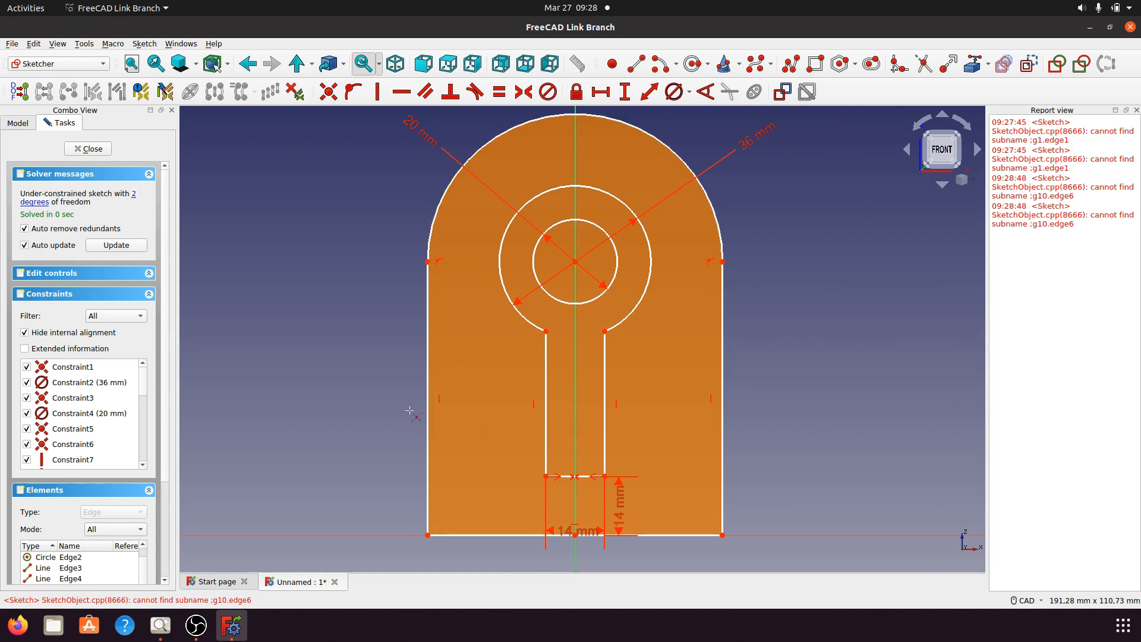
pyautogui.click(1136, 110)
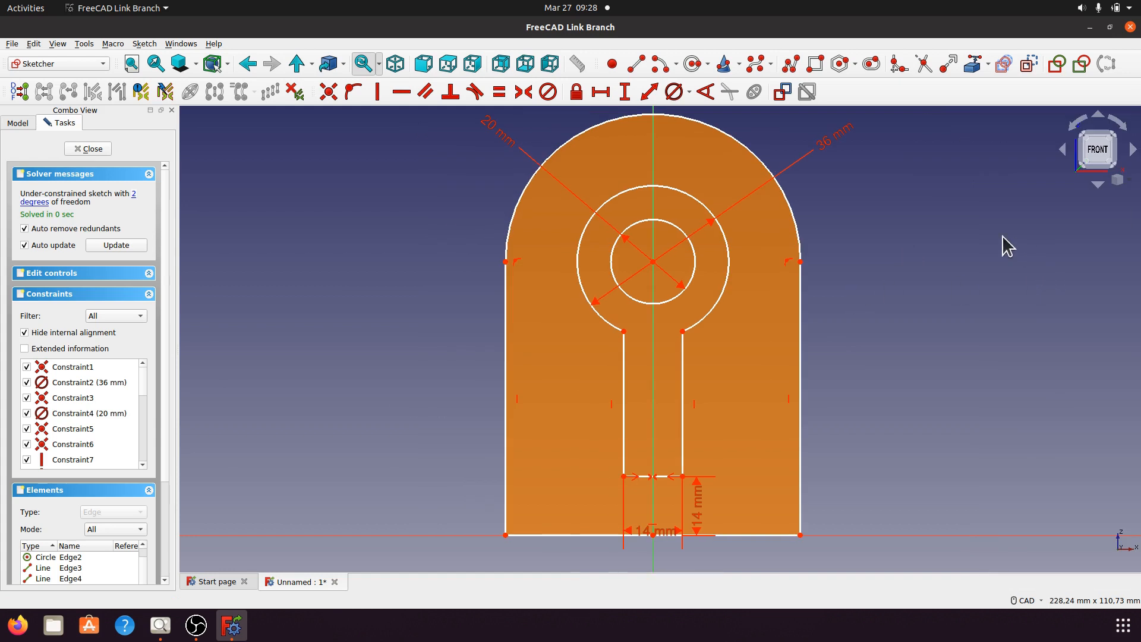
# Move both 14 mm dimension labels outside the outline and highlight the sketch's under-constrained elements
pyautogui.moveTo(698, 518); pyautogui.dragTo(840, 522)
pyautogui.moveTo(668, 537); pyautogui.dragTo(661, 564)
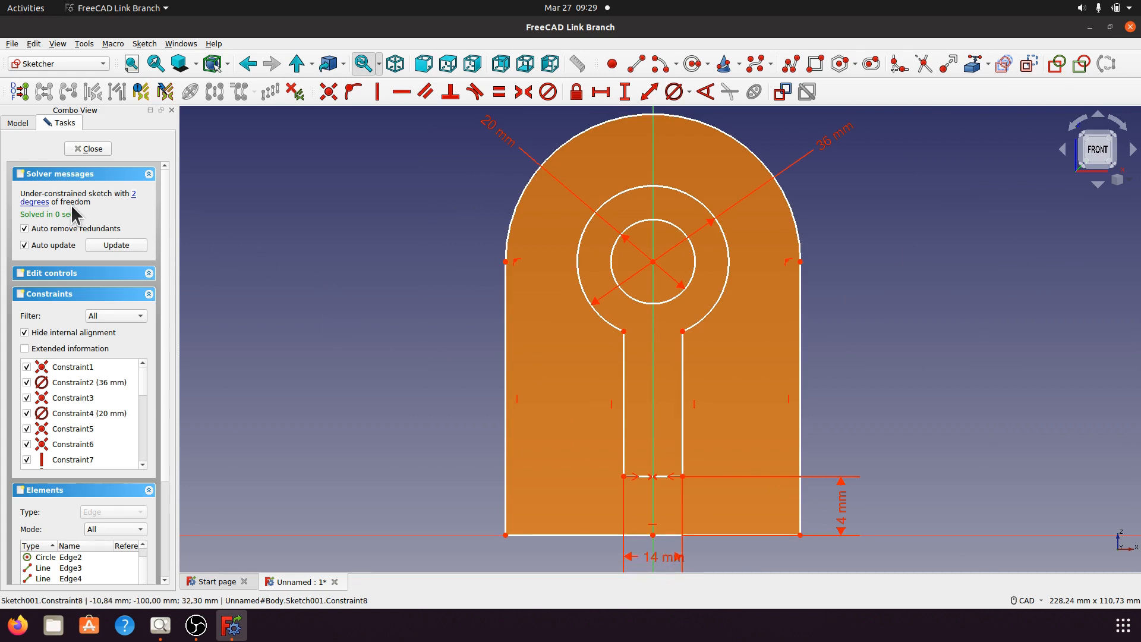
pyautogui.click(136, 194)
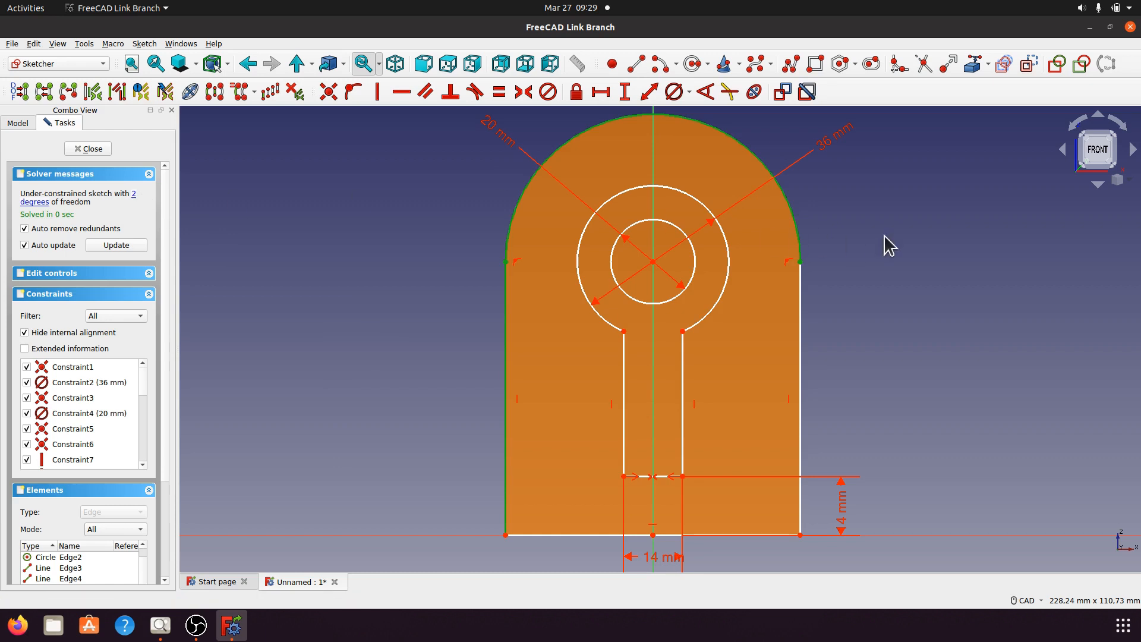
pyautogui.click(934, 237)
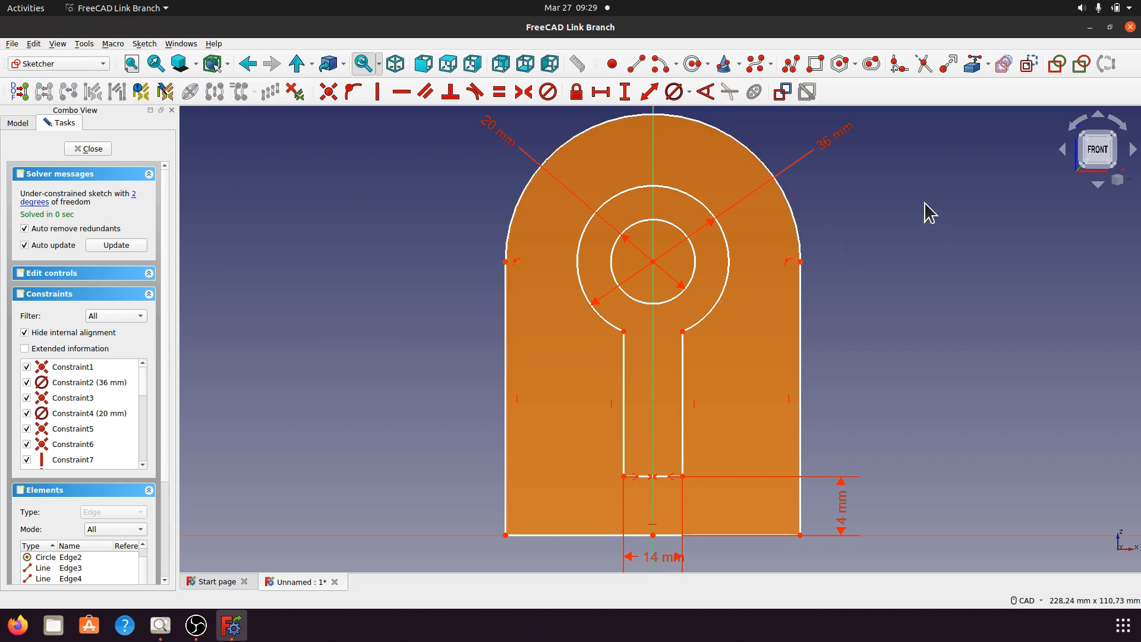
# Try to constrain the outer top arc's radius to 35 mm, and dismiss the error and report view
pyautogui.click(689, 92)
pyautogui.click(699, 111)
pyautogui.click(798, 208)
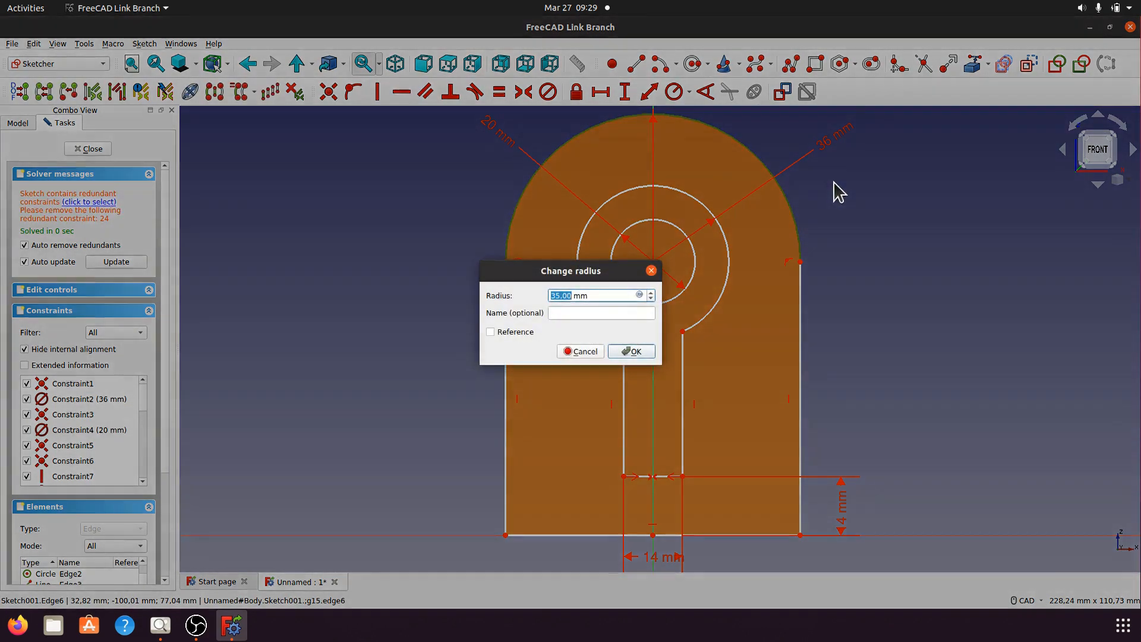
pyautogui.click(642, 350)
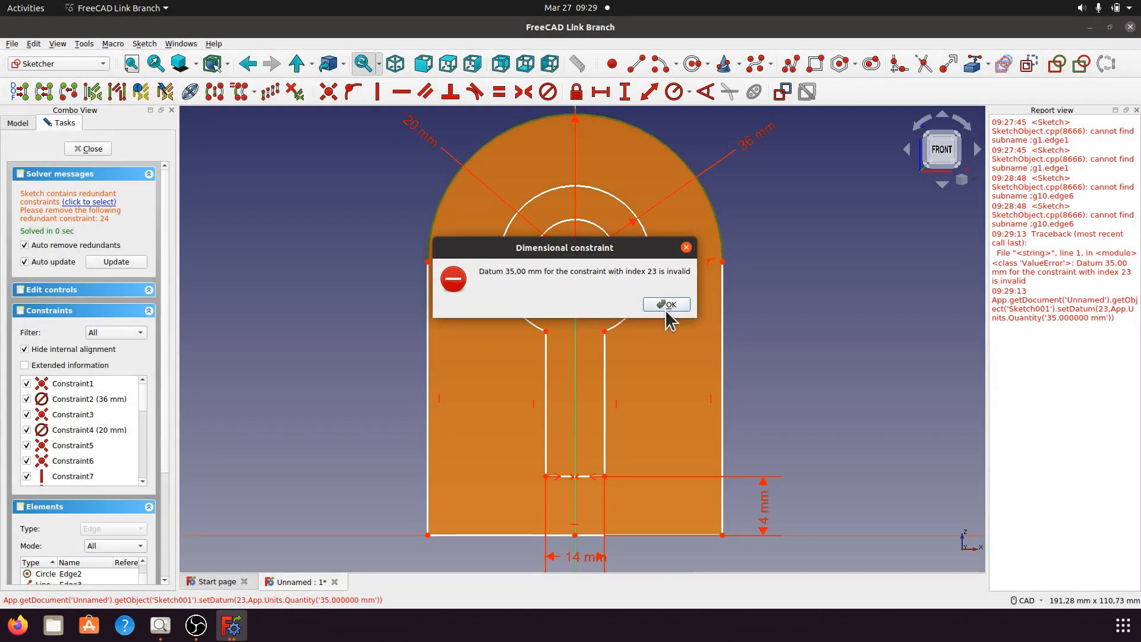
pyautogui.click(666, 307)
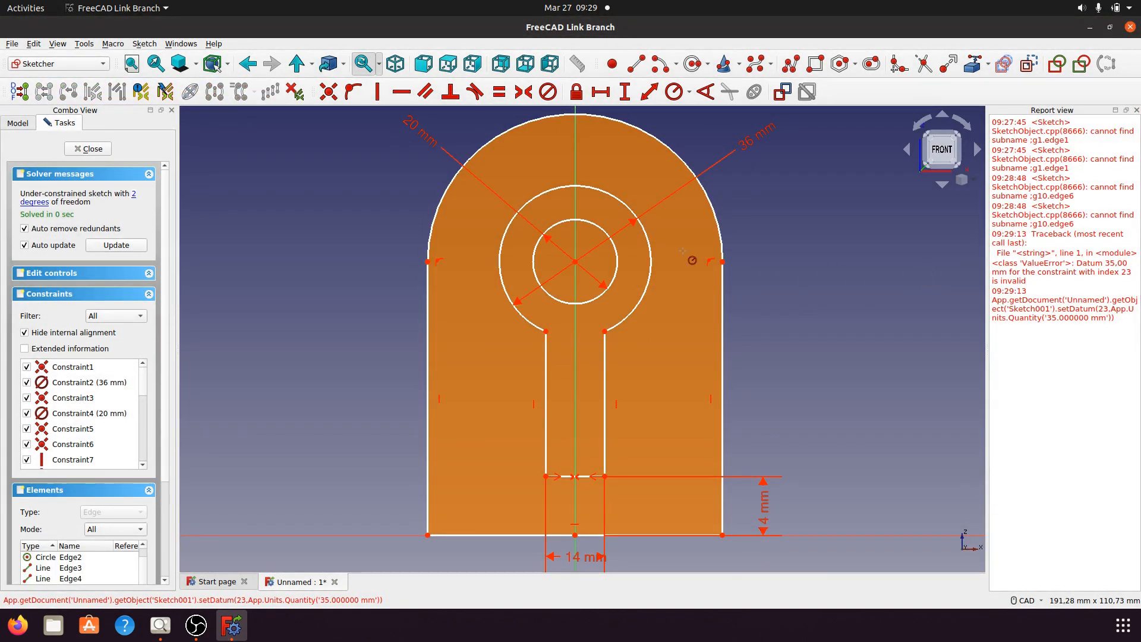
pyautogui.scroll(3, 682, 250)
pyautogui.scroll(-3, 902, 324)
pyautogui.scroll(-1, 581, 191)
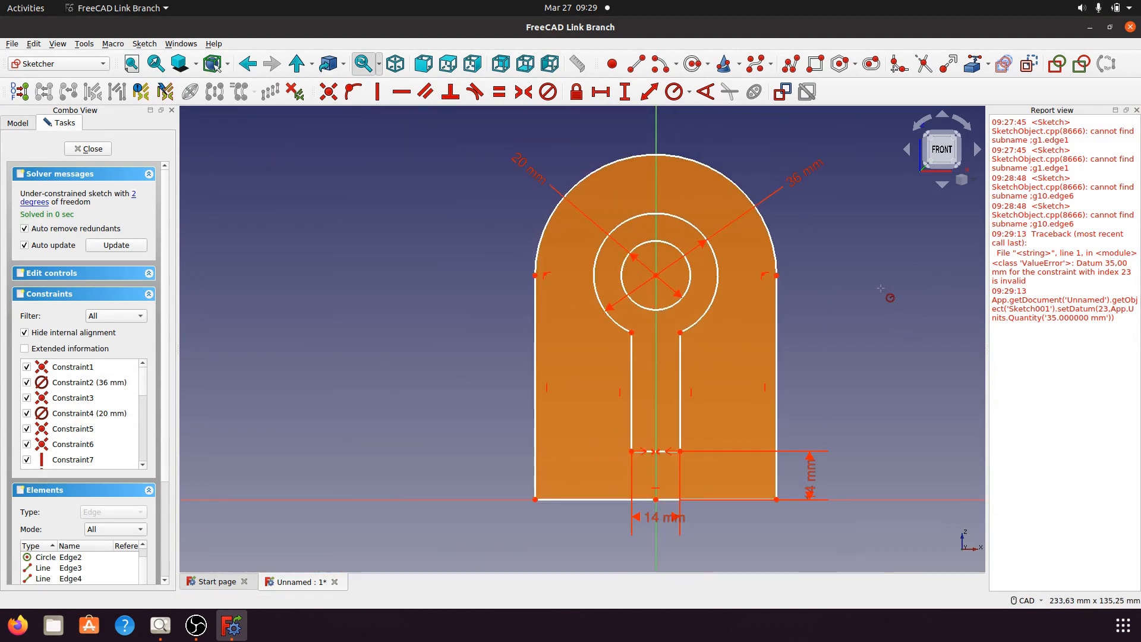
pyautogui.click(1137, 110)
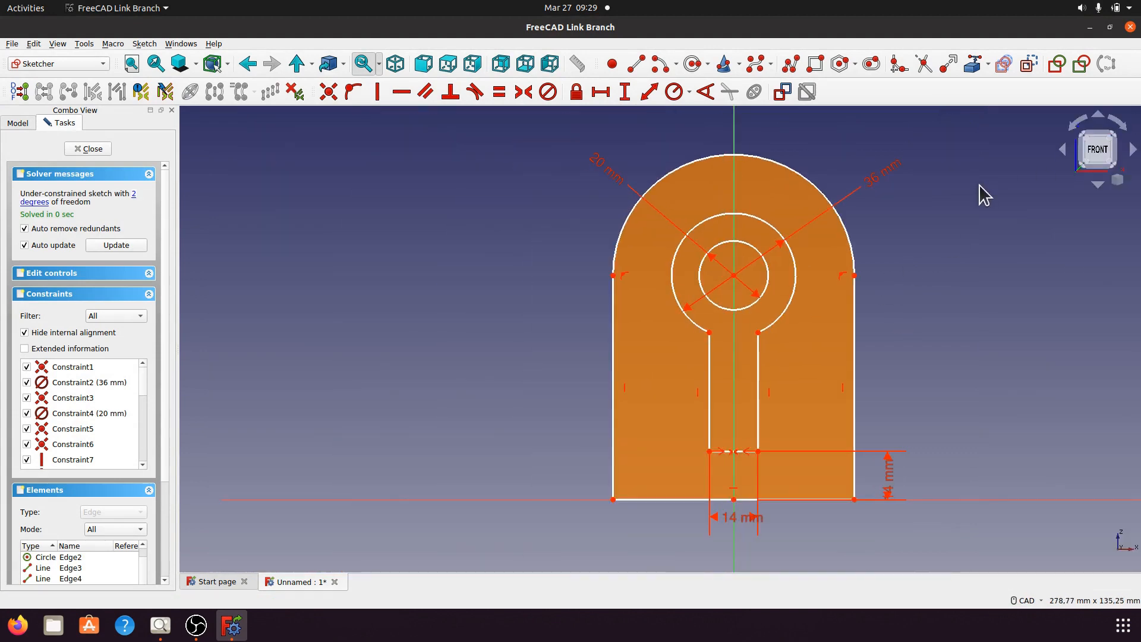
# Highlight the elements that still have free degrees of freedom in the outer outline
pyautogui.scroll(-1, 500, 302)
pyautogui.scroll(1, 500, 300)
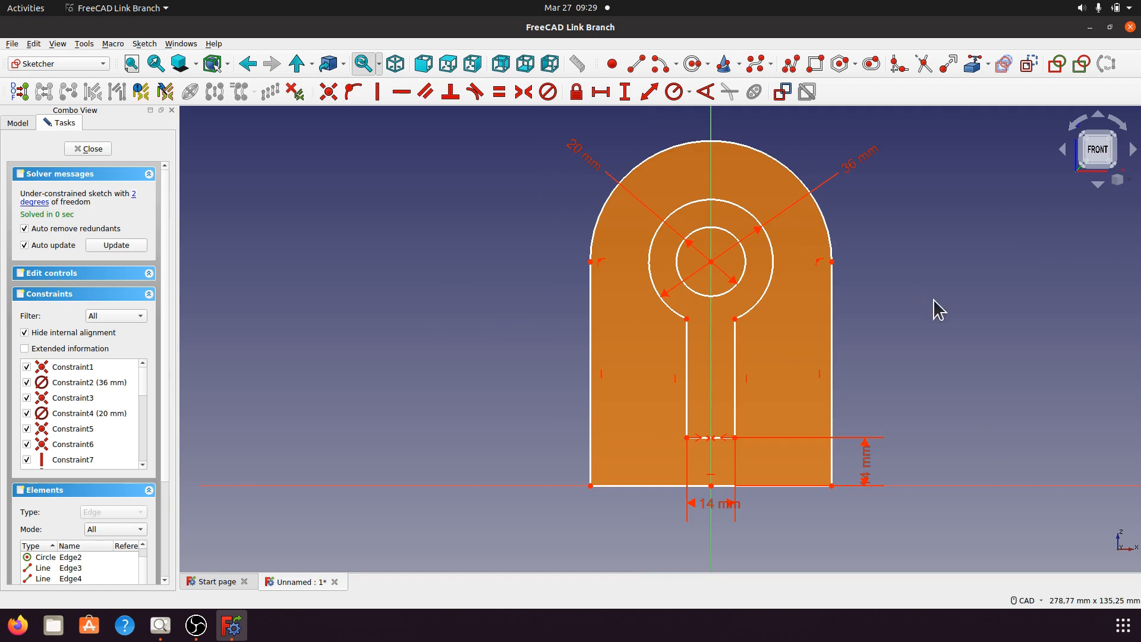
pyautogui.moveTo(935, 307); pyautogui.dragTo(865, 307, button='middle')
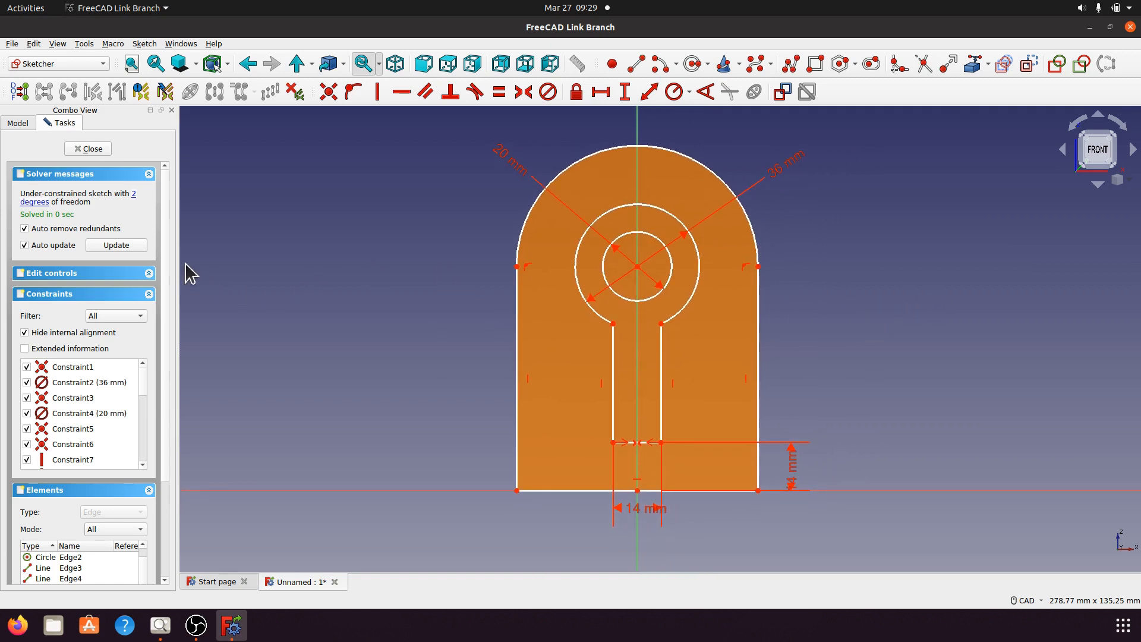
pyautogui.click(36, 202)
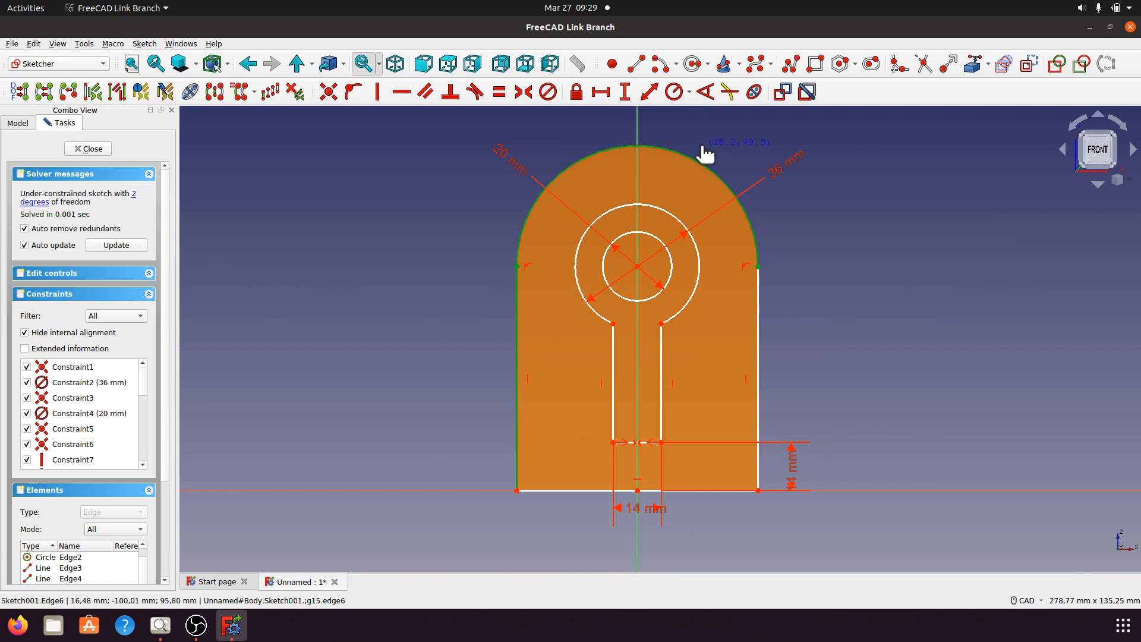
pyautogui.click(813, 272)
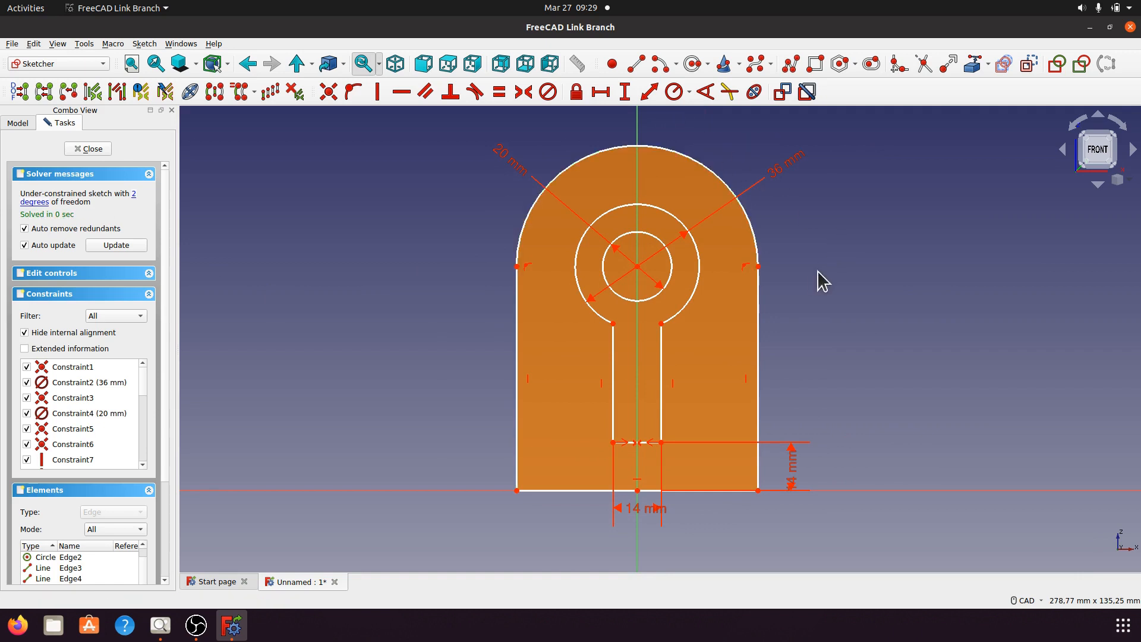
# Constrain the bottom line's horizontal length to 70 mm and place the dimension below the outline
pyautogui.click(580, 491)
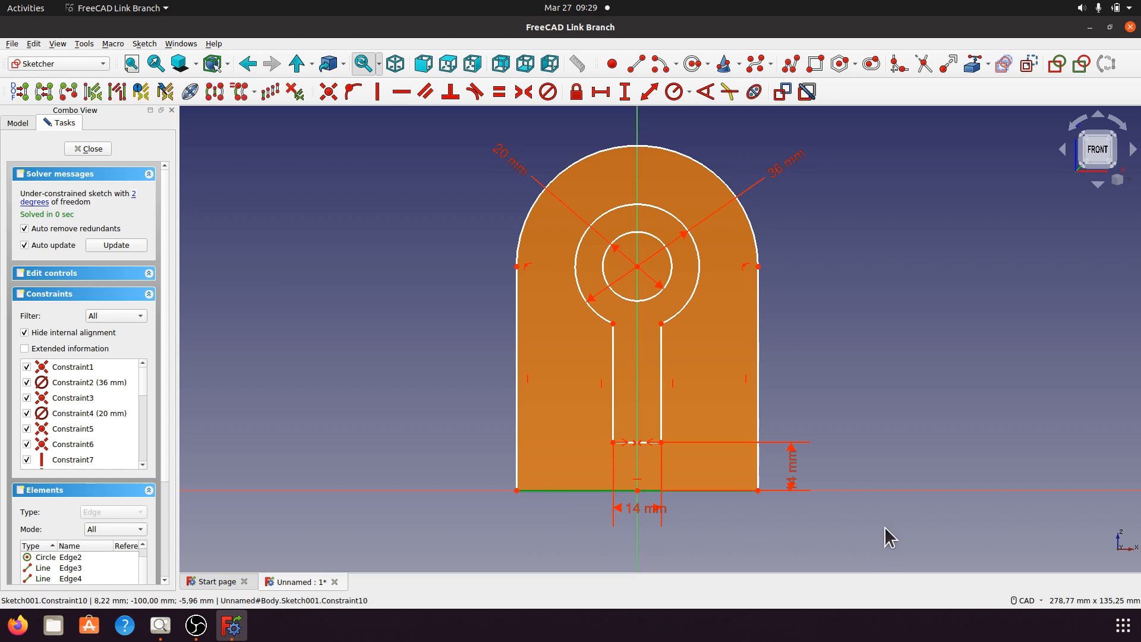
pyautogui.click(751, 540)
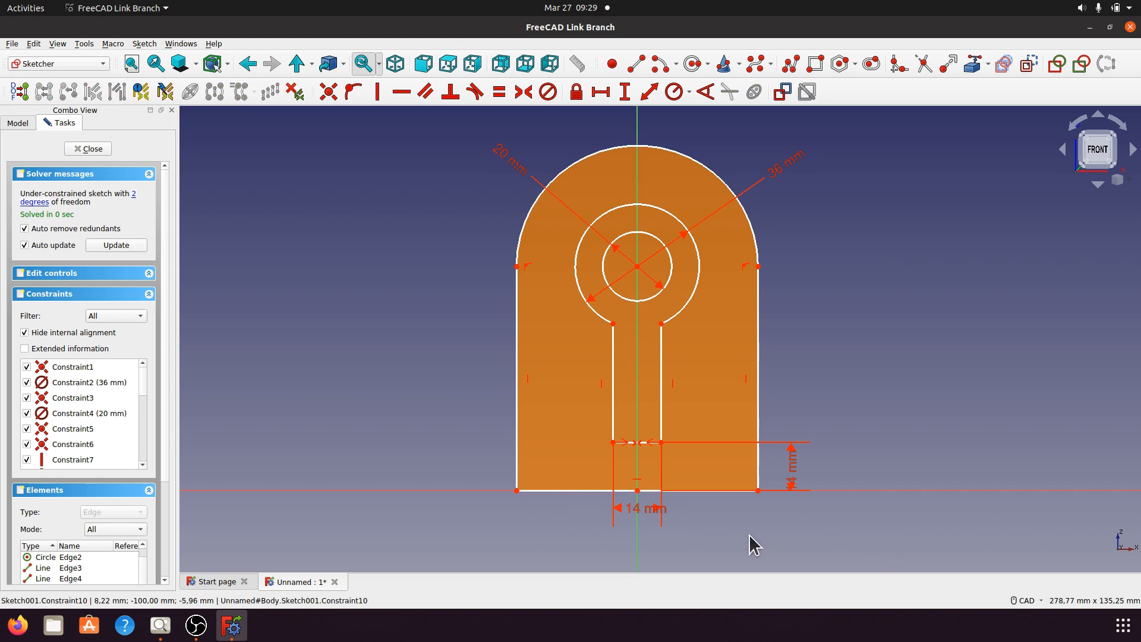
pyautogui.click(588, 492)
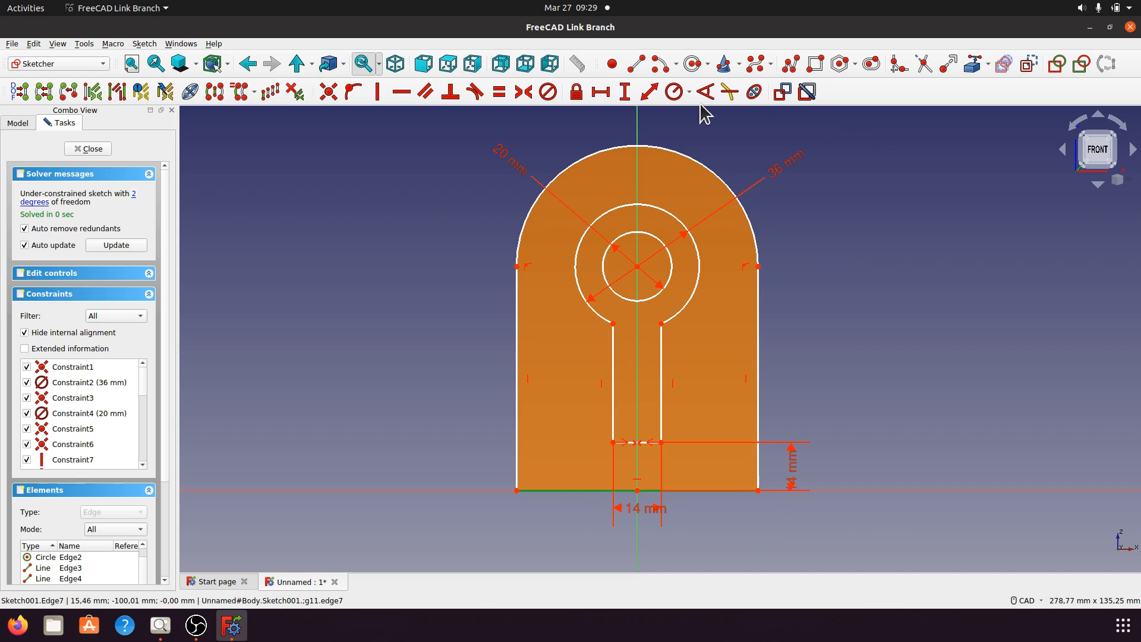
pyautogui.click(601, 92)
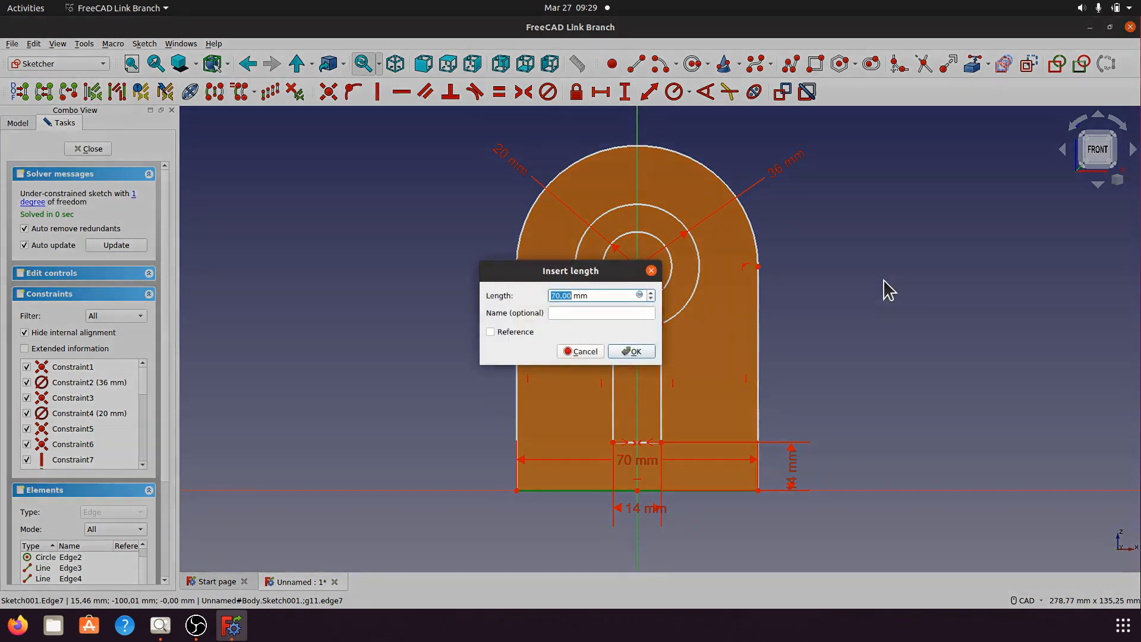
pyautogui.click(650, 352)
pyautogui.moveTo(627, 463); pyautogui.dragTo(629, 543)
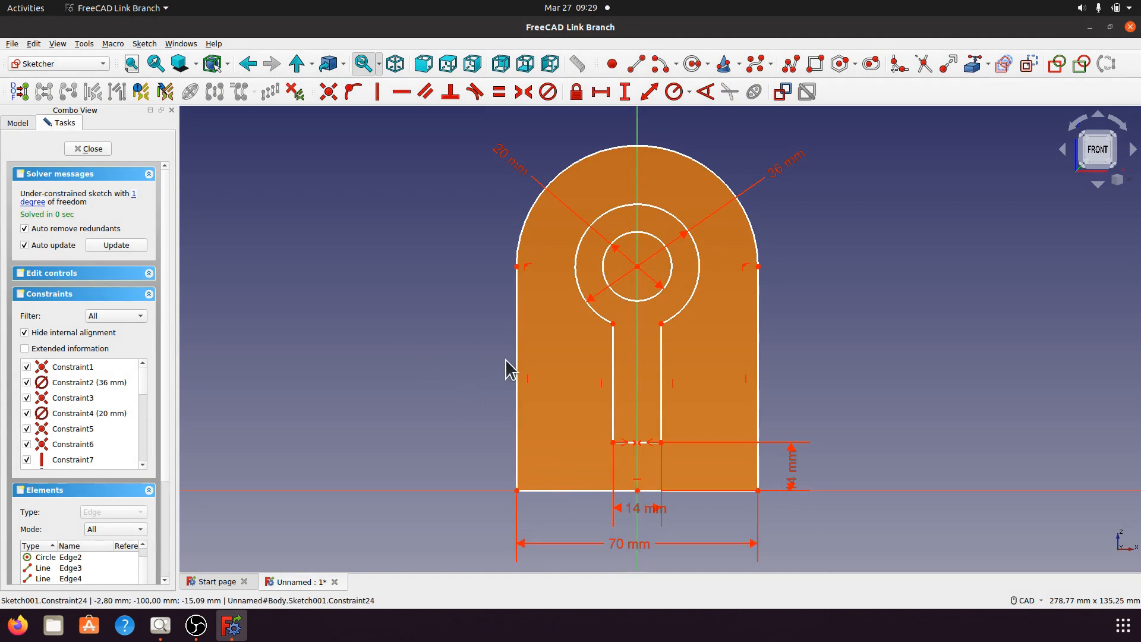
# Constrain the outline's left side to a vertical length of 65 mm and close the sketch
pyautogui.click(516, 372)
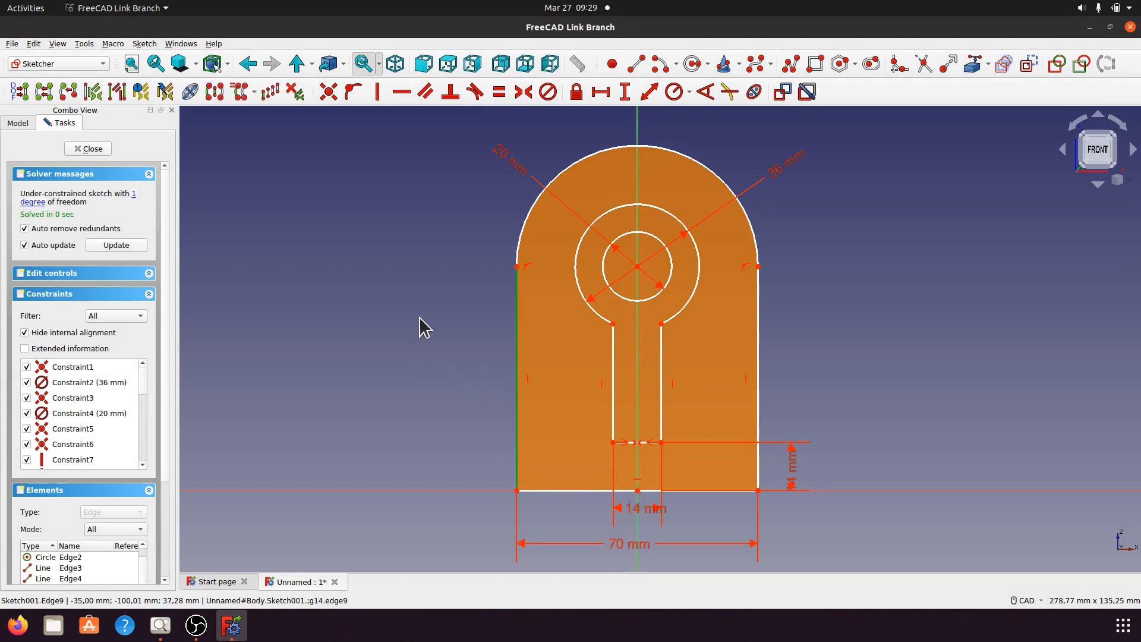
pyautogui.click(625, 93)
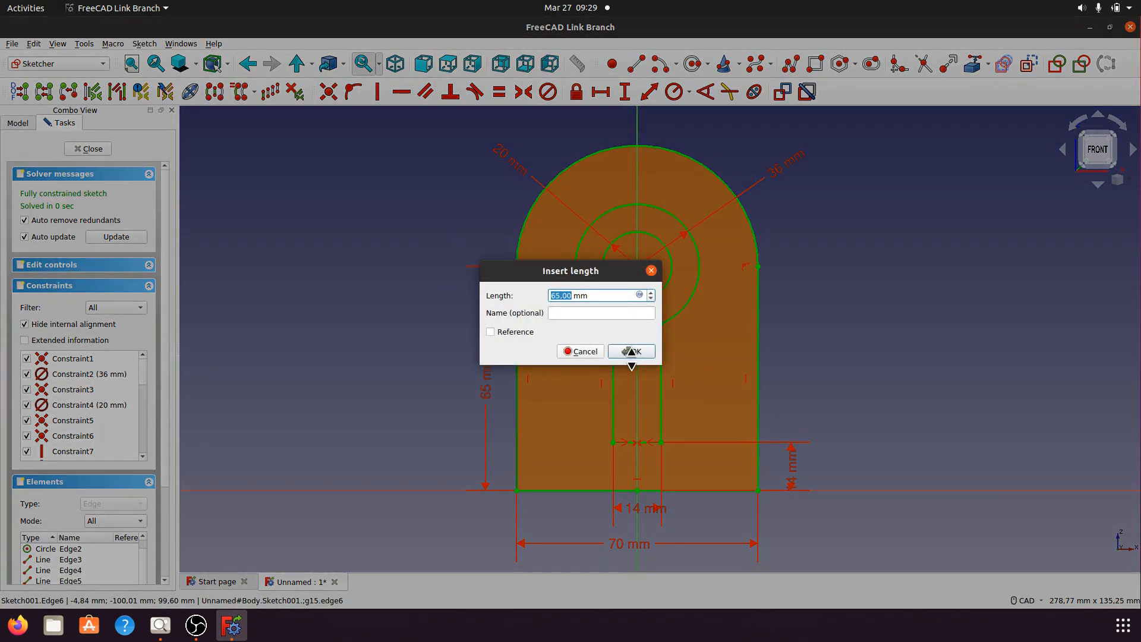
pyautogui.click(632, 352)
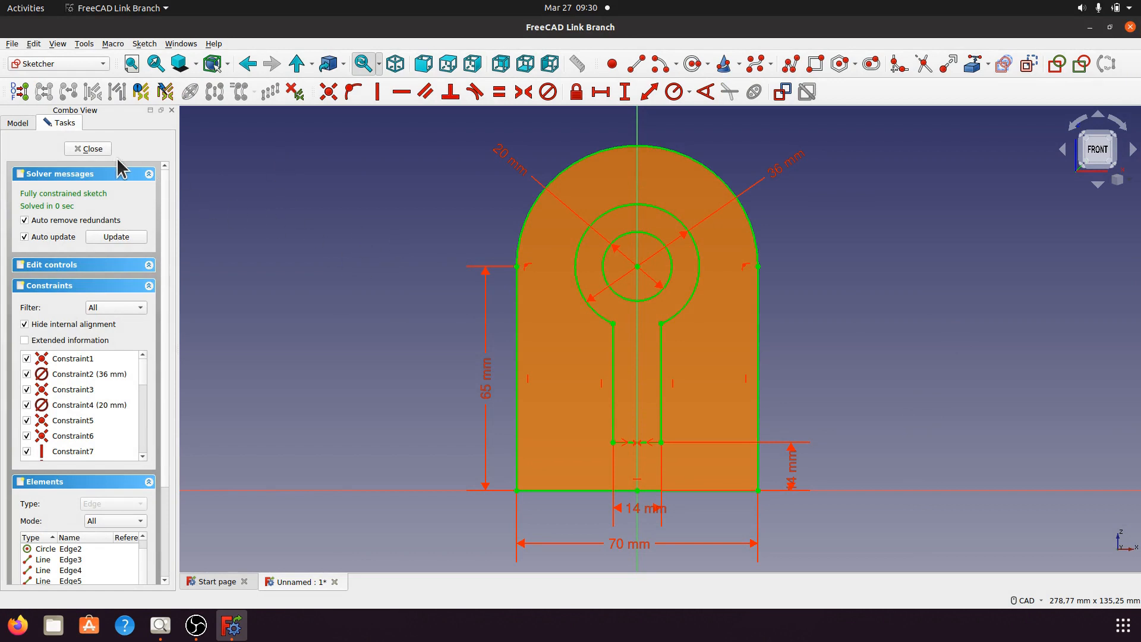
pyautogui.click(100, 151)
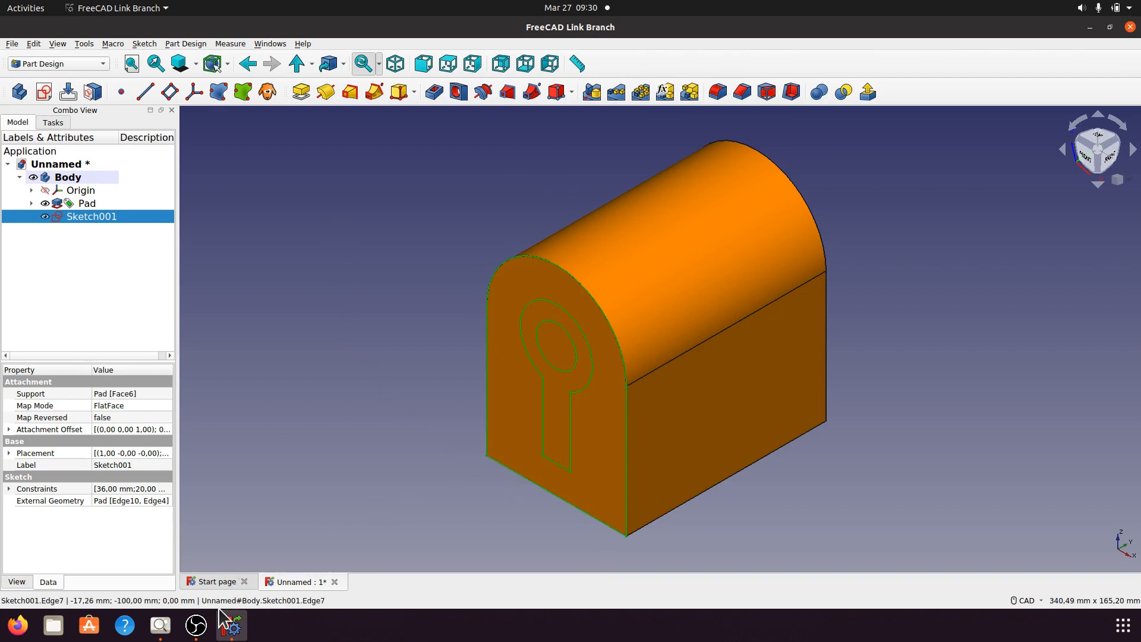
# Check the a007.png reference drawing in the image viewer, minimise it, and reopen Sketch001 for editing
pyautogui.click(159, 624)
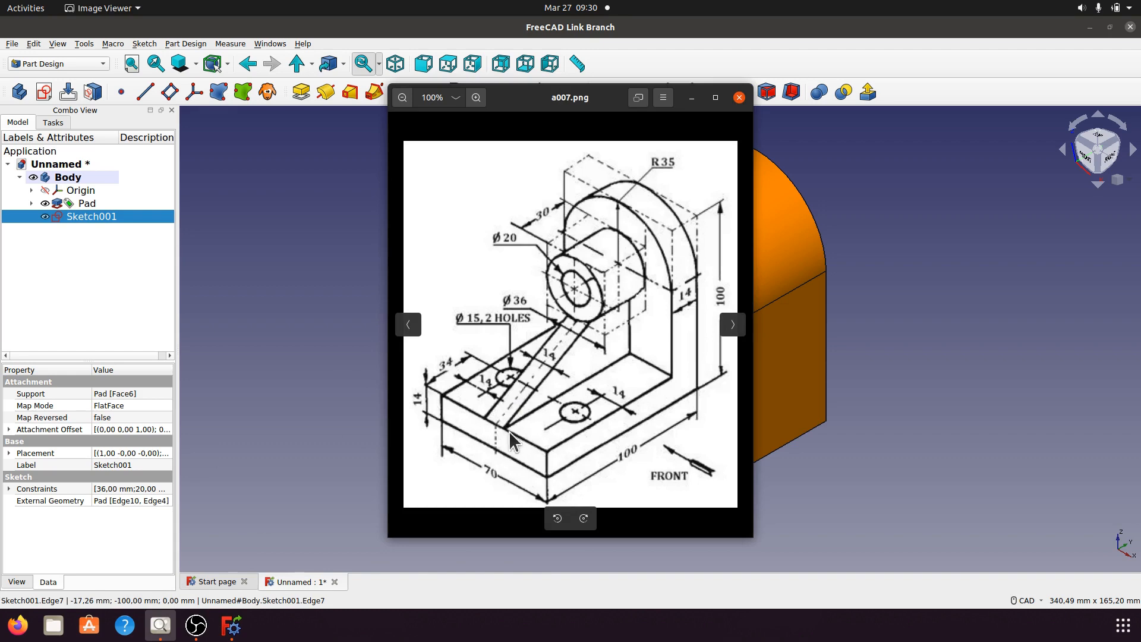
pyautogui.click(691, 98)
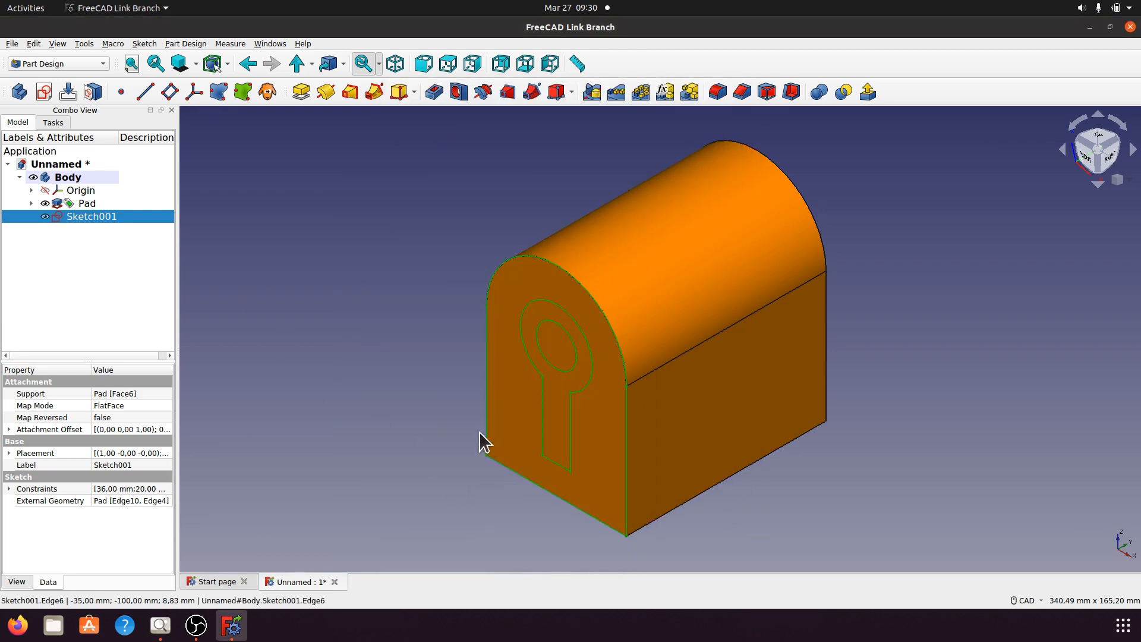
pyautogui.doubleClick(84, 216)
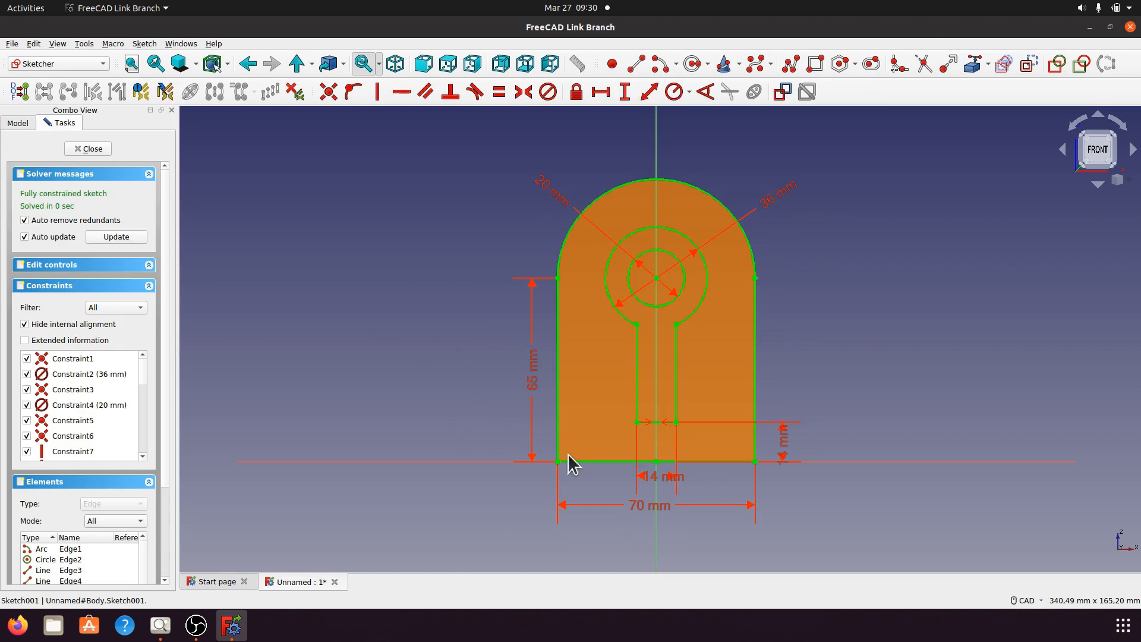
# Draw two horizontal lines from the rib's lower corners outward, each extending past the outline's nearest vertical side
pyautogui.scroll(3, 672, 492)
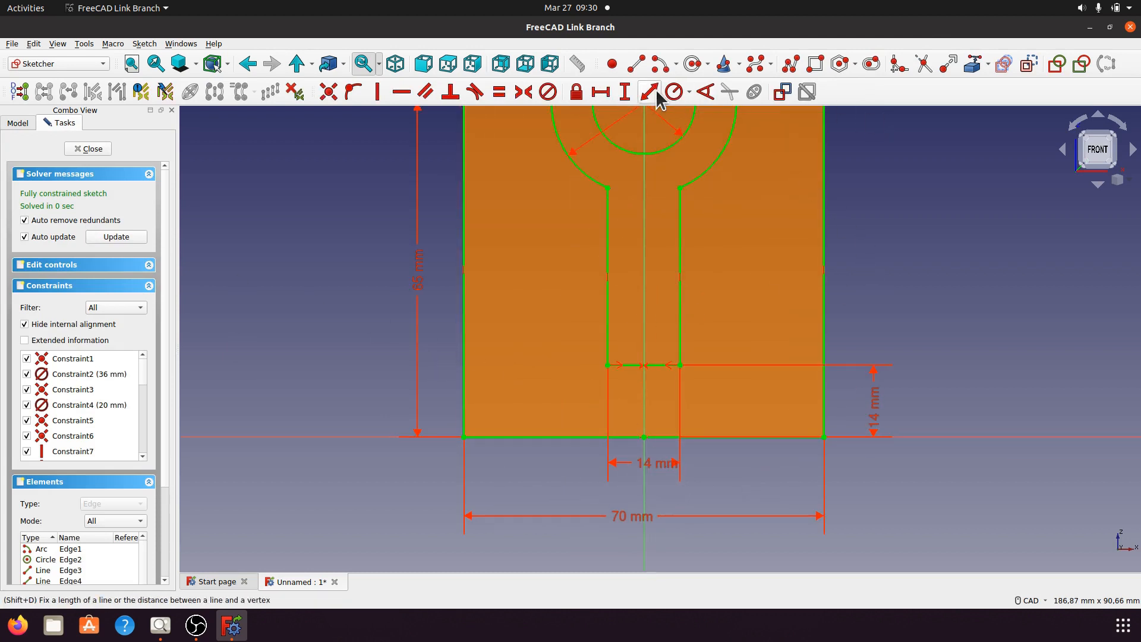
pyautogui.click(635, 64)
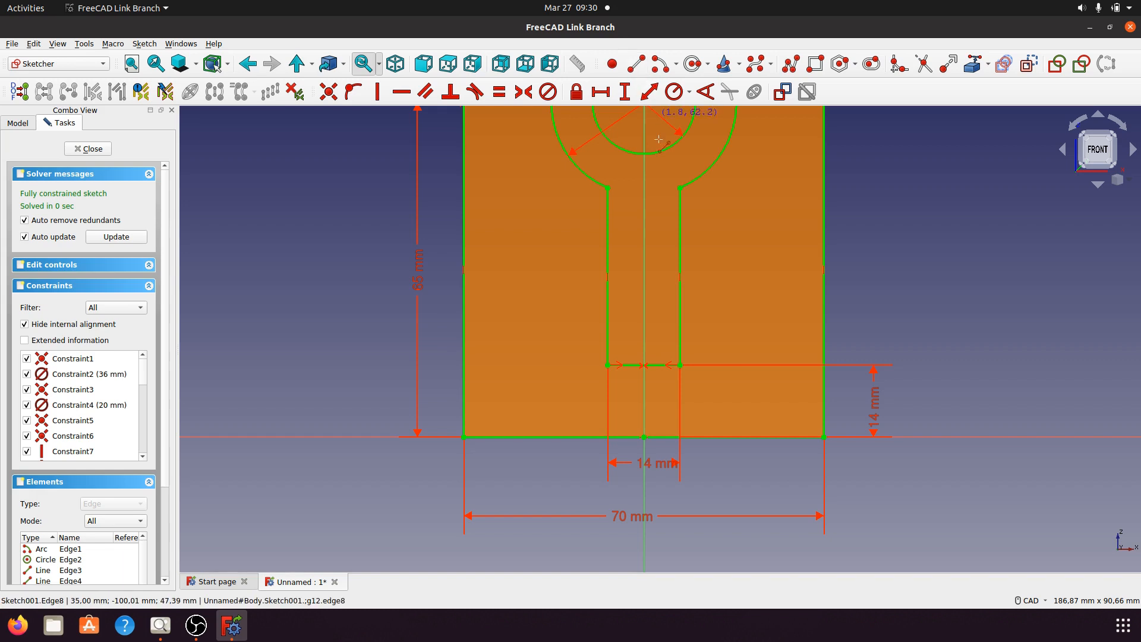
pyautogui.click(680, 365)
pyautogui.click(846, 365)
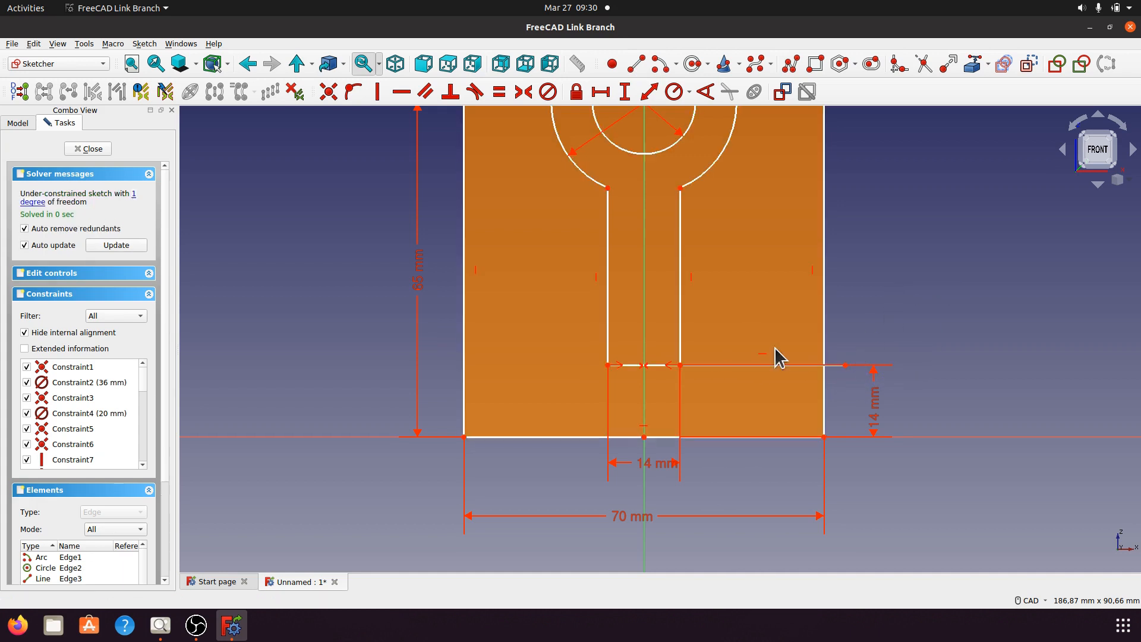
pyautogui.click(636, 71)
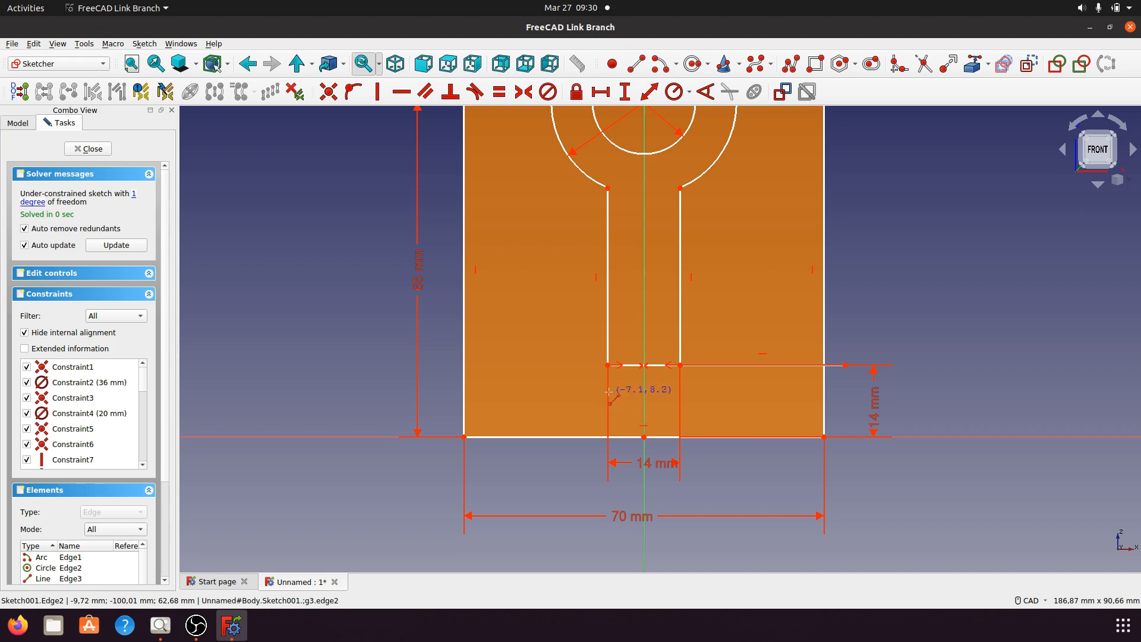
pyautogui.click(598, 366)
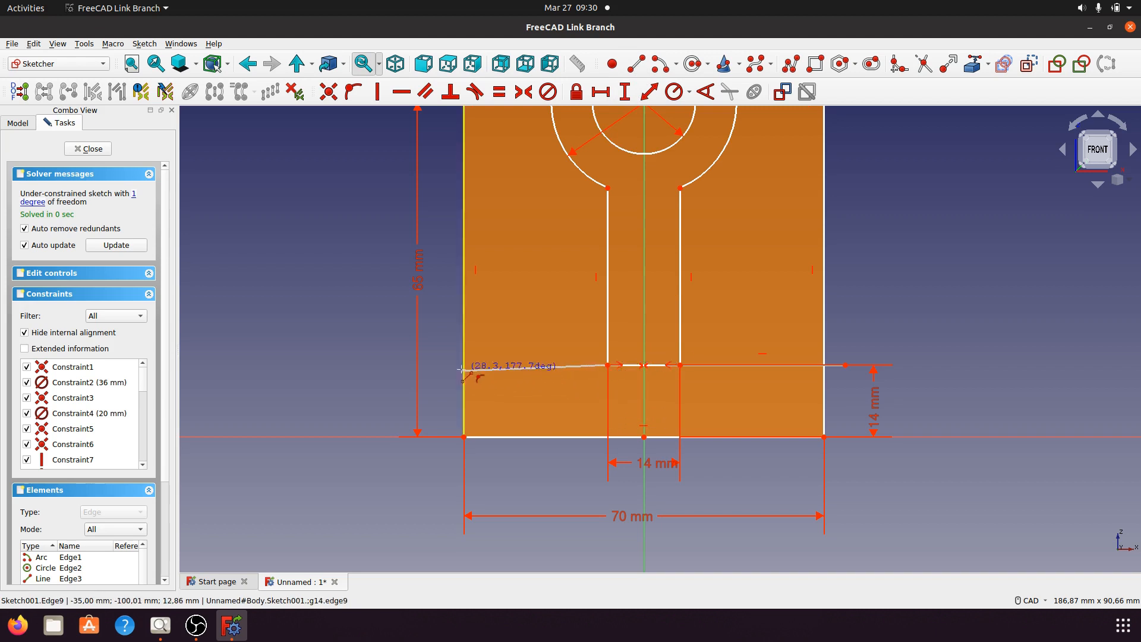
pyautogui.click(447, 365)
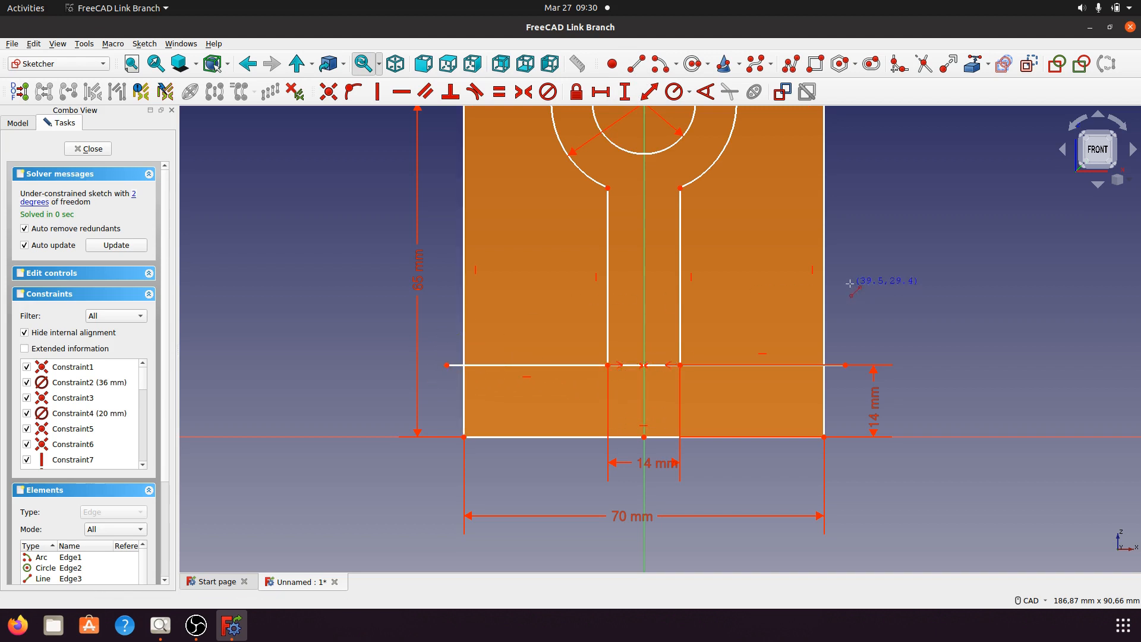
# Trim the outline's vertical sides below the new horizontal lines and the line ends that overhang the sides
pyautogui.click(923, 63)
pyautogui.click(825, 398)
pyautogui.click(463, 410)
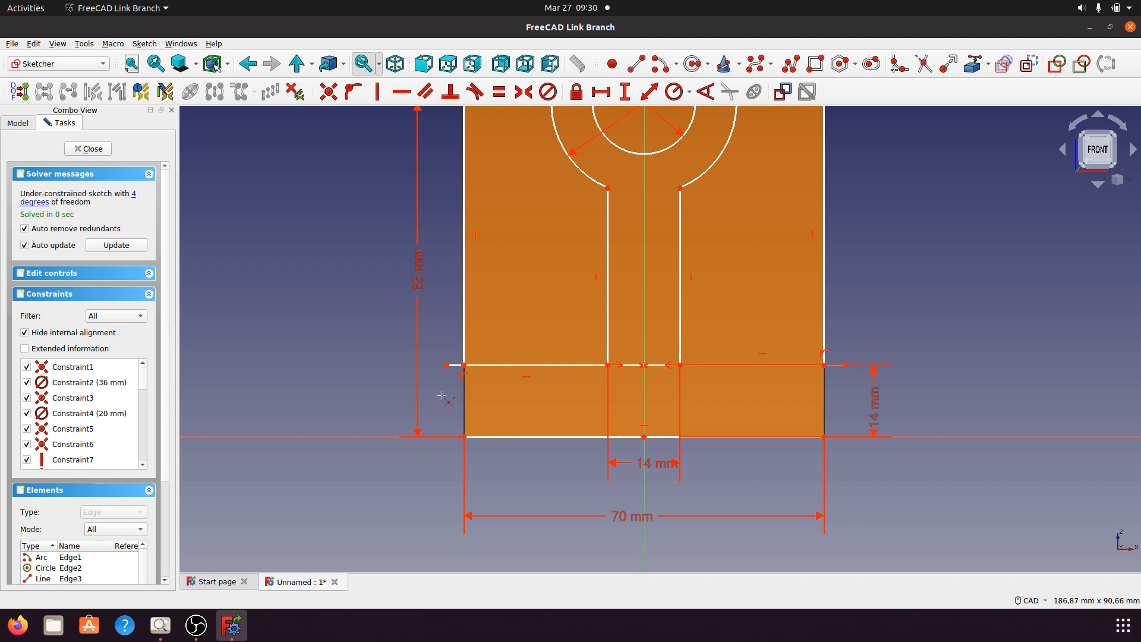
pyautogui.click(923, 64)
pyautogui.click(457, 366)
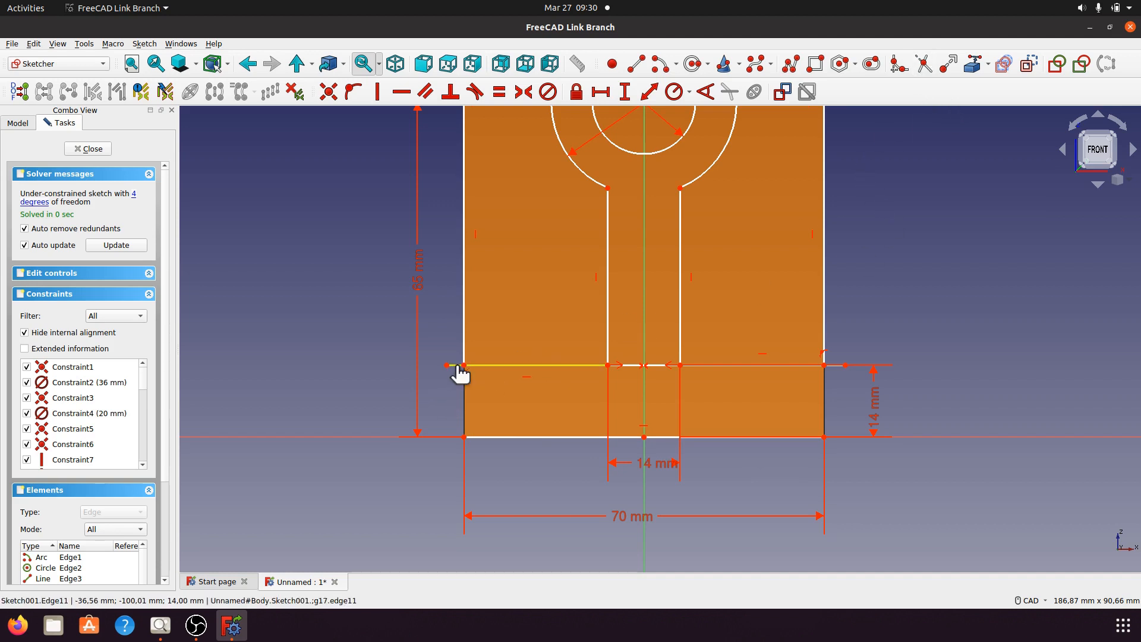
pyautogui.click(837, 367)
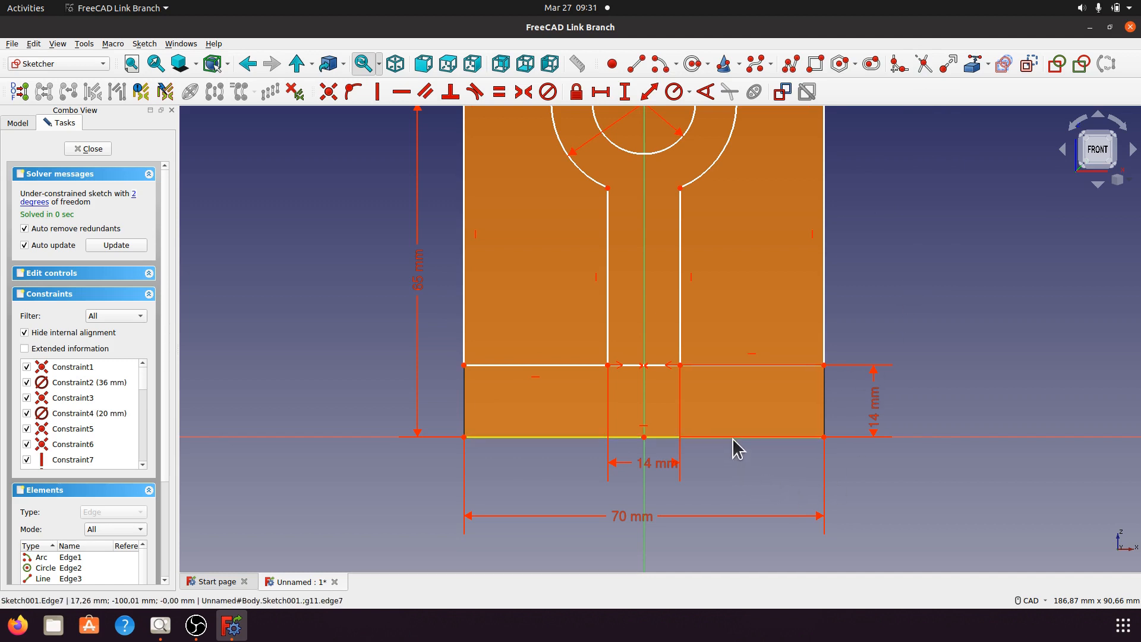
# Remove the outline's bottom line and the short line closing the rib's lower end
pyautogui.click(743, 471)
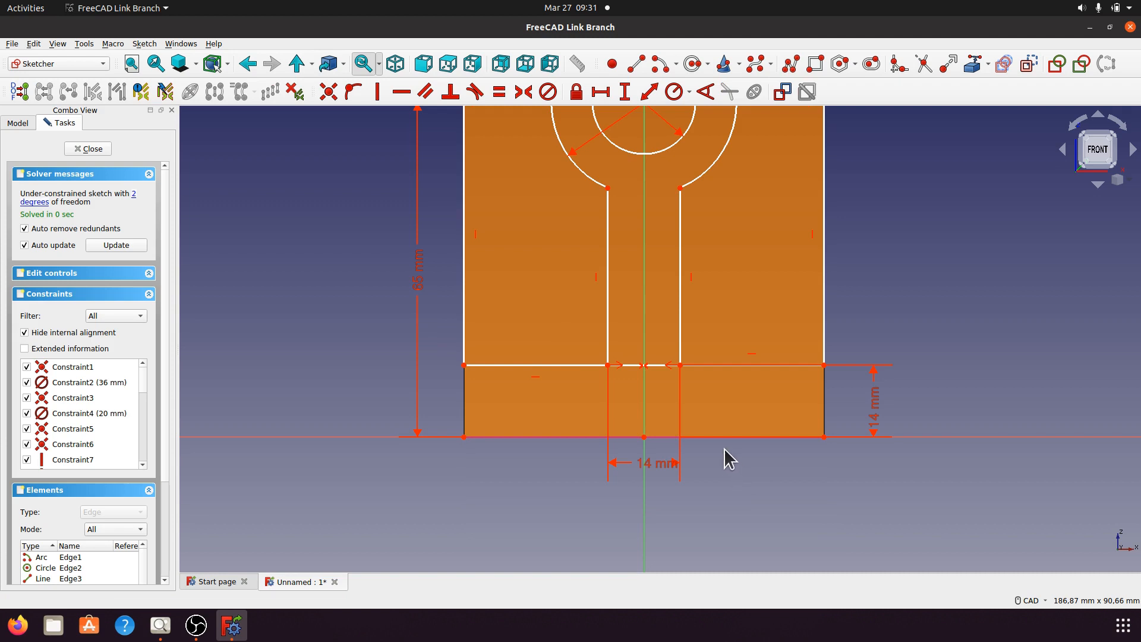
pyautogui.click(922, 73)
pyautogui.click(656, 372)
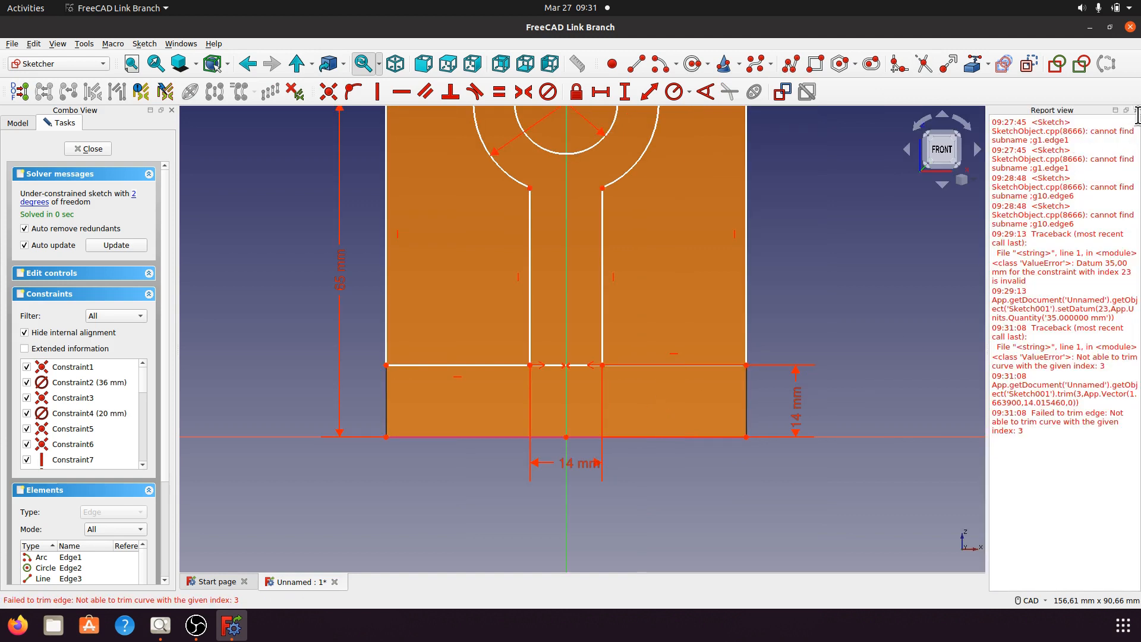
pyautogui.click(1136, 110)
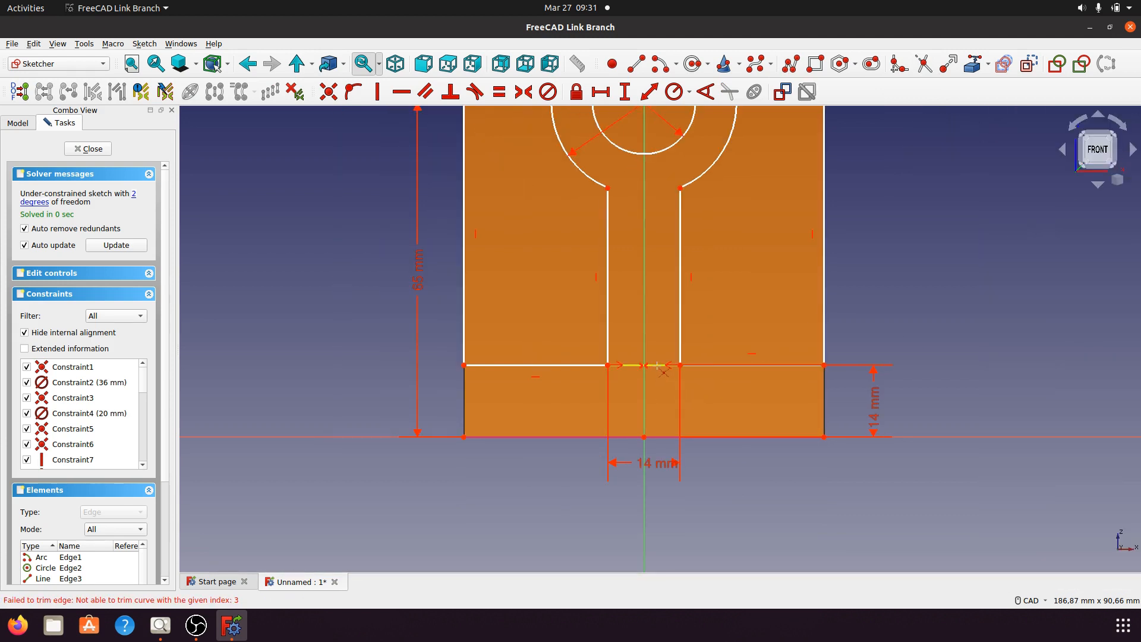
pyautogui.rightClick(902, 274)
pyautogui.click(655, 365)
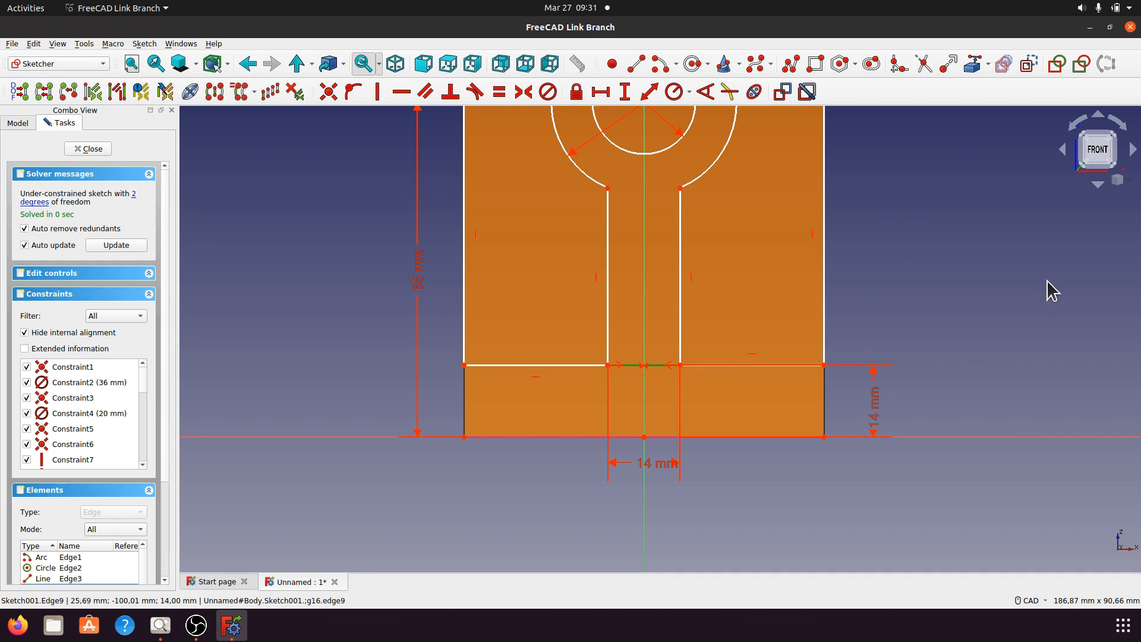
pyautogui.press('Delete')
# Highlight the sketch elements that still have free degrees of freedom, then clear the selection
pyautogui.scroll(-3, 747, 493)
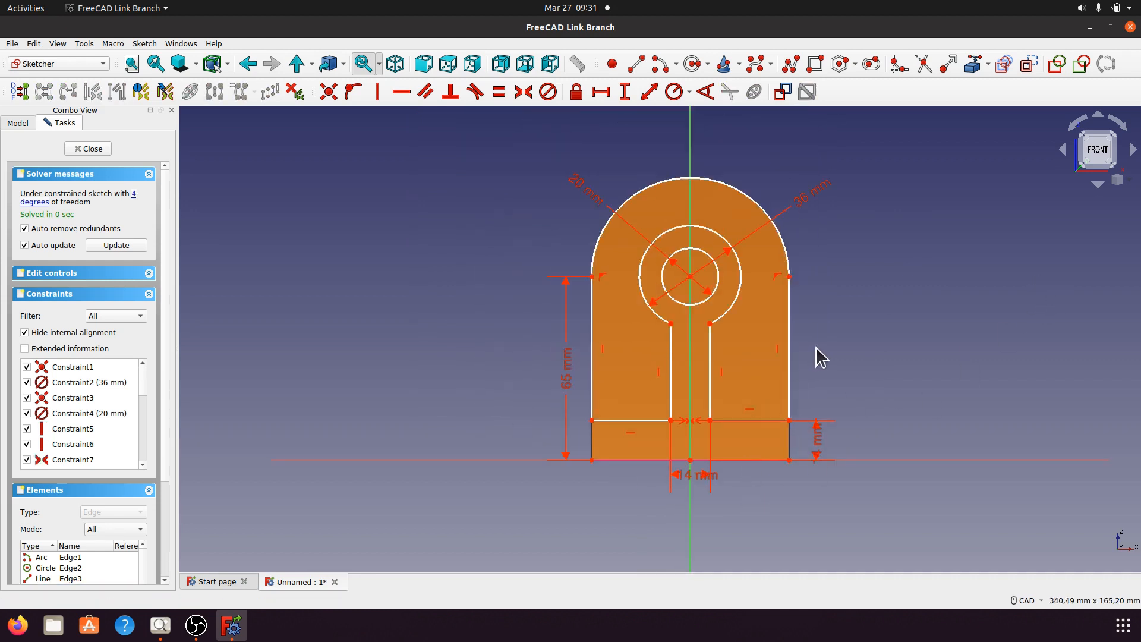
pyautogui.scroll(1, 820, 358)
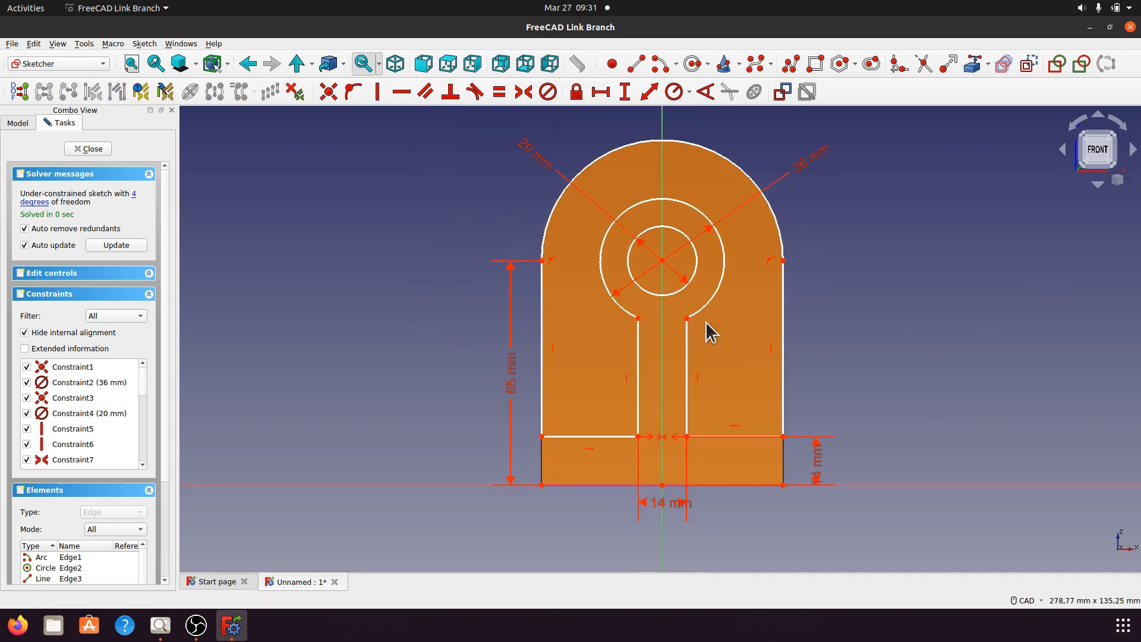
pyautogui.click(135, 195)
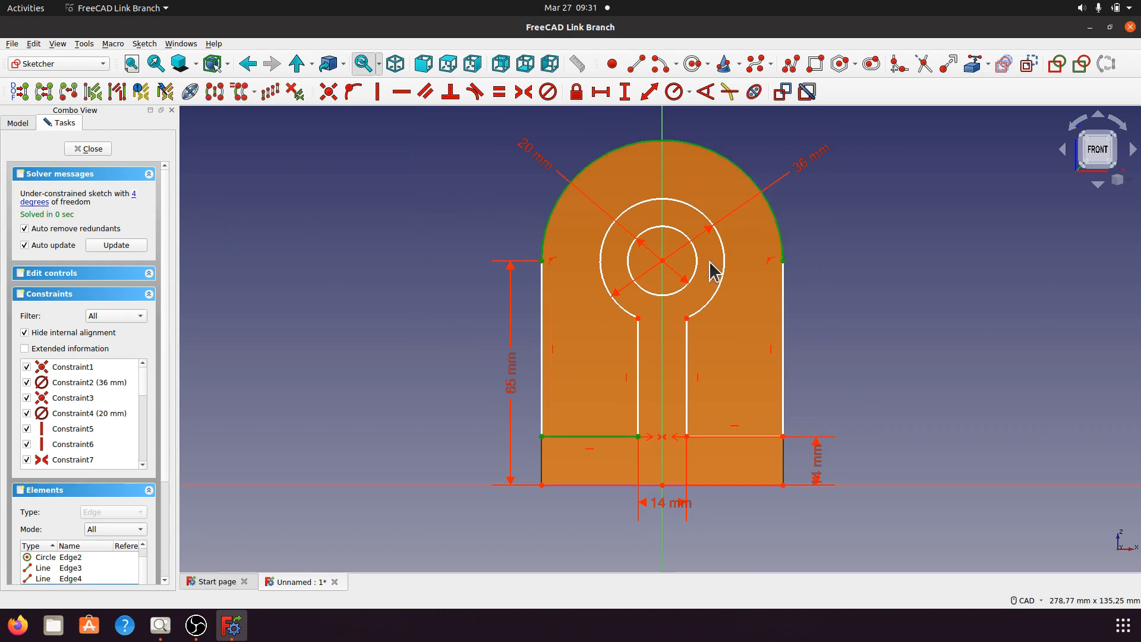
pyautogui.click(911, 303)
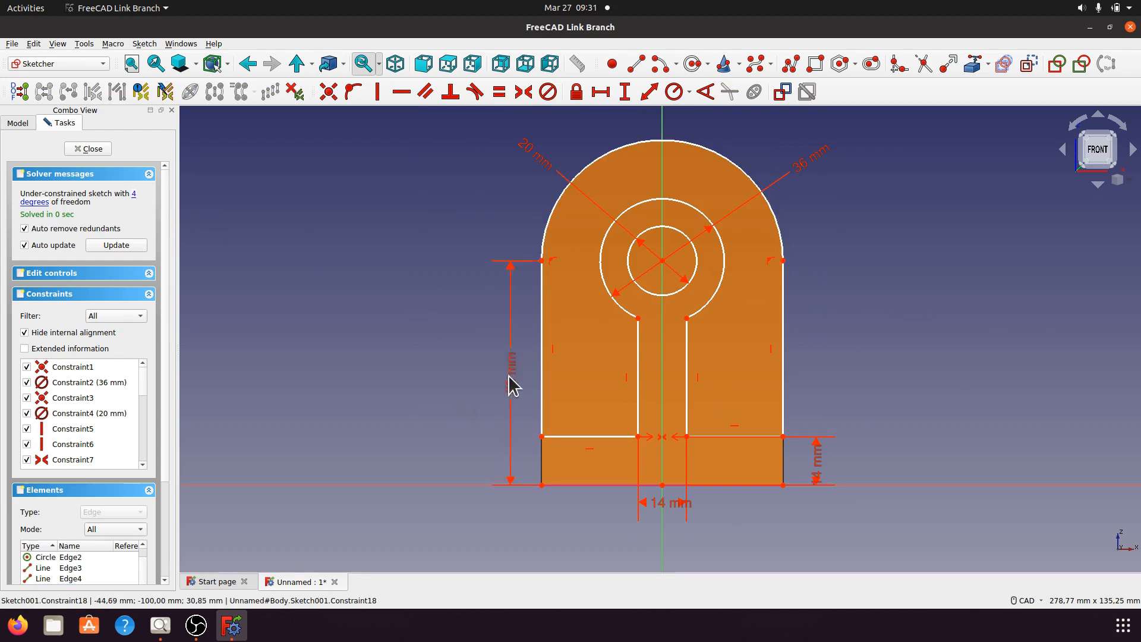
# Delete the 65 mm vertical dimension beside the outline
pyautogui.moveTo(510, 386); pyautogui.dragTo(456, 387)
pyautogui.click(454, 399)
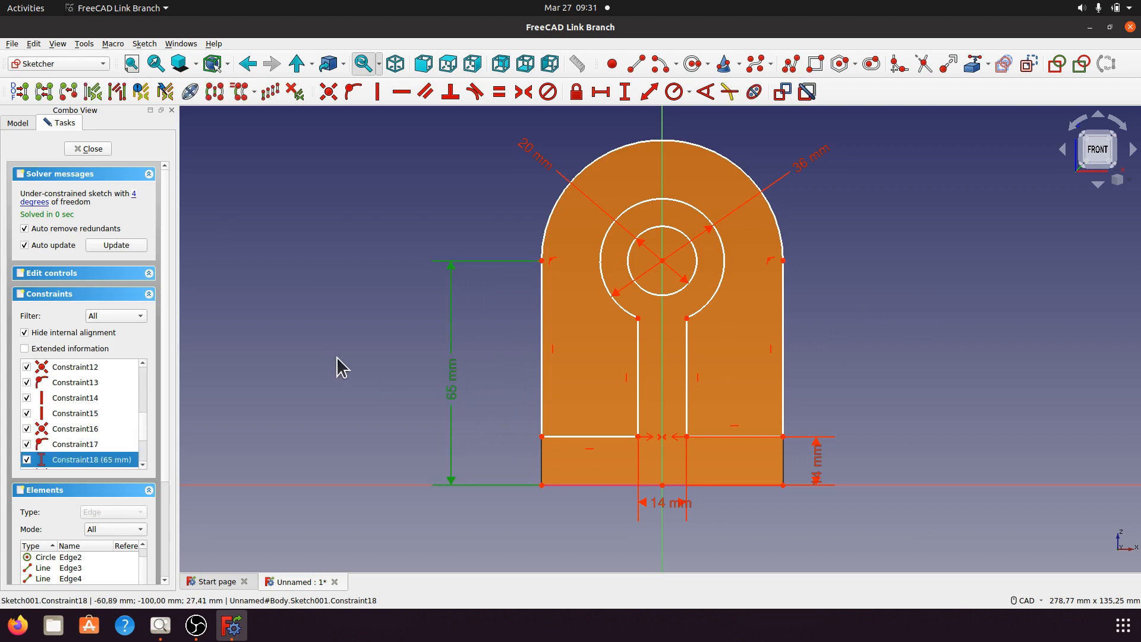
pyautogui.press('Delete')
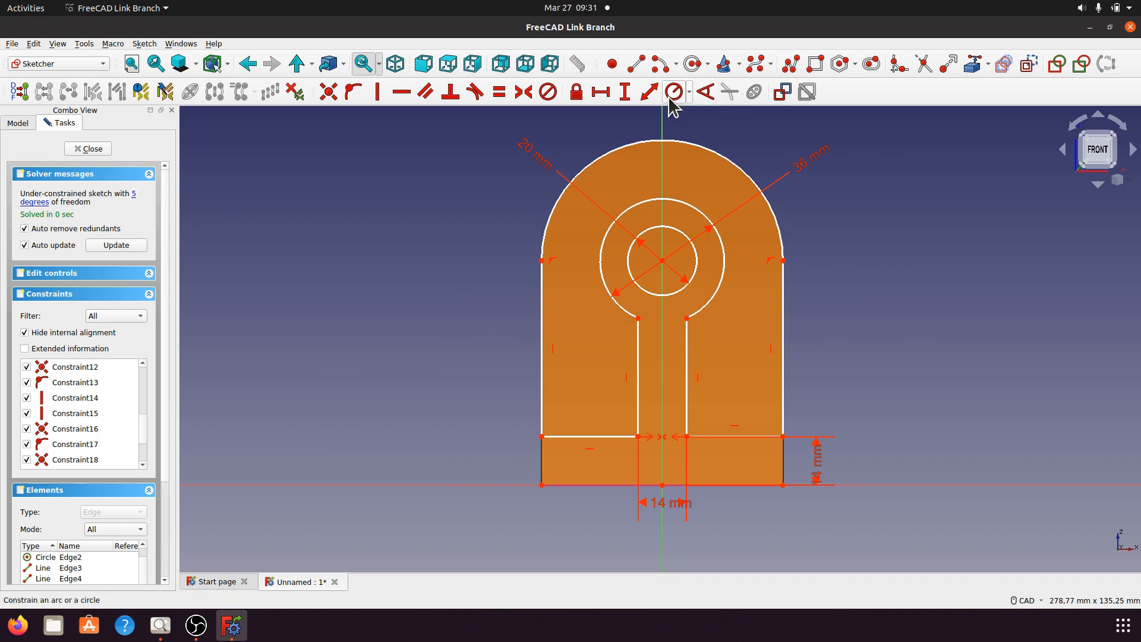
# Constrain the outline's left side to a vertical length of 51 mm and place the dimension clear of the outline
pyautogui.click(624, 91)
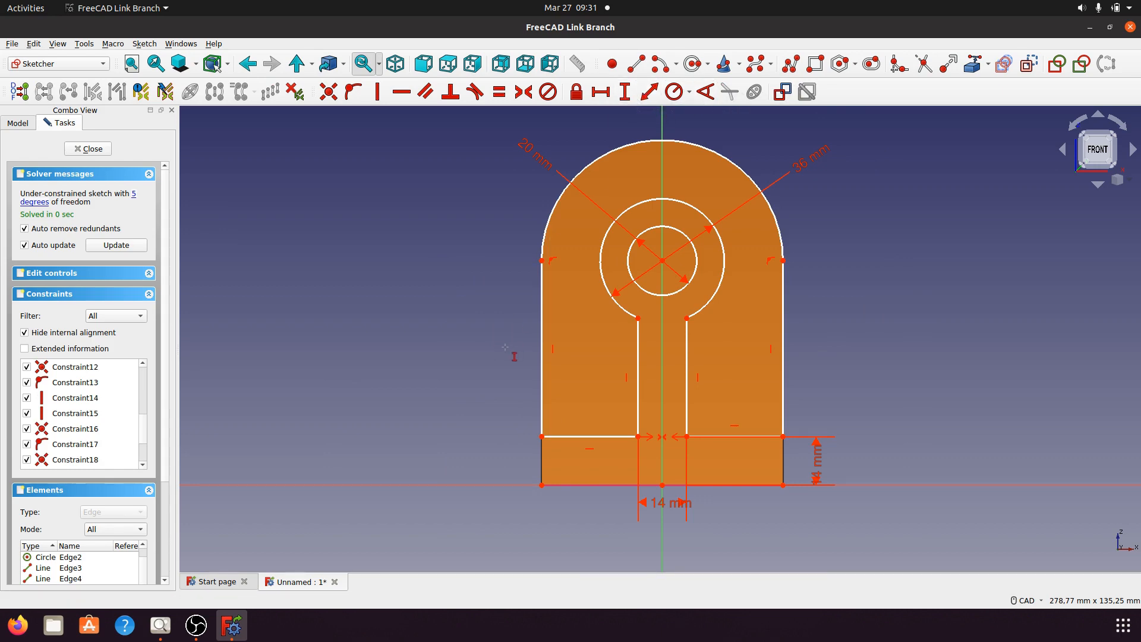
pyautogui.click(541, 352)
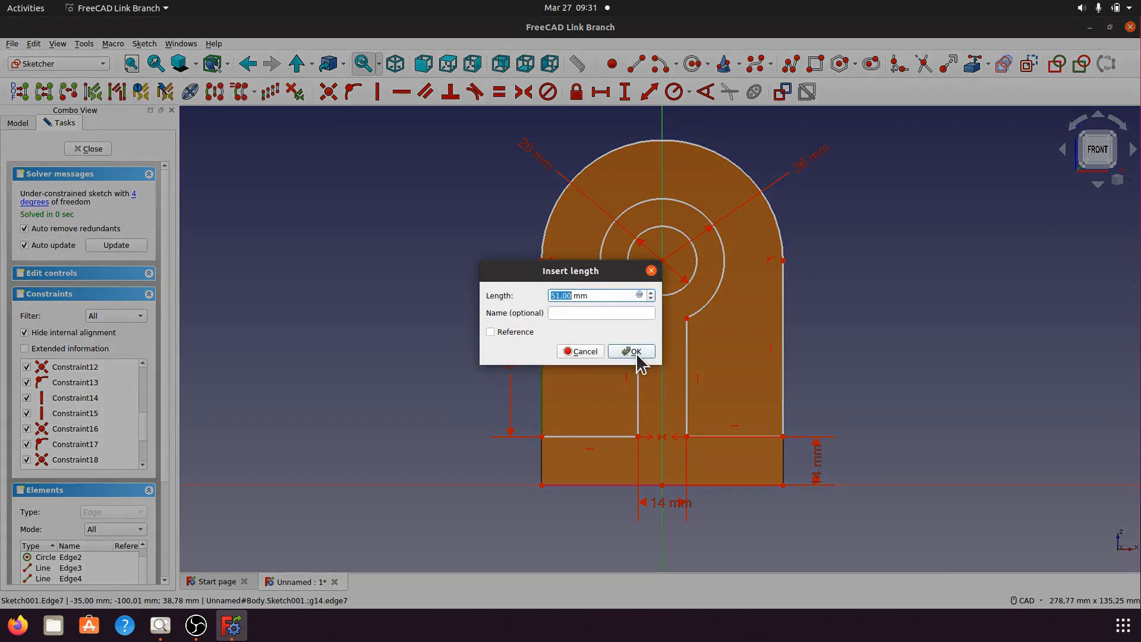
pyautogui.click(632, 351)
pyautogui.moveTo(510, 360); pyautogui.dragTo(483, 356)
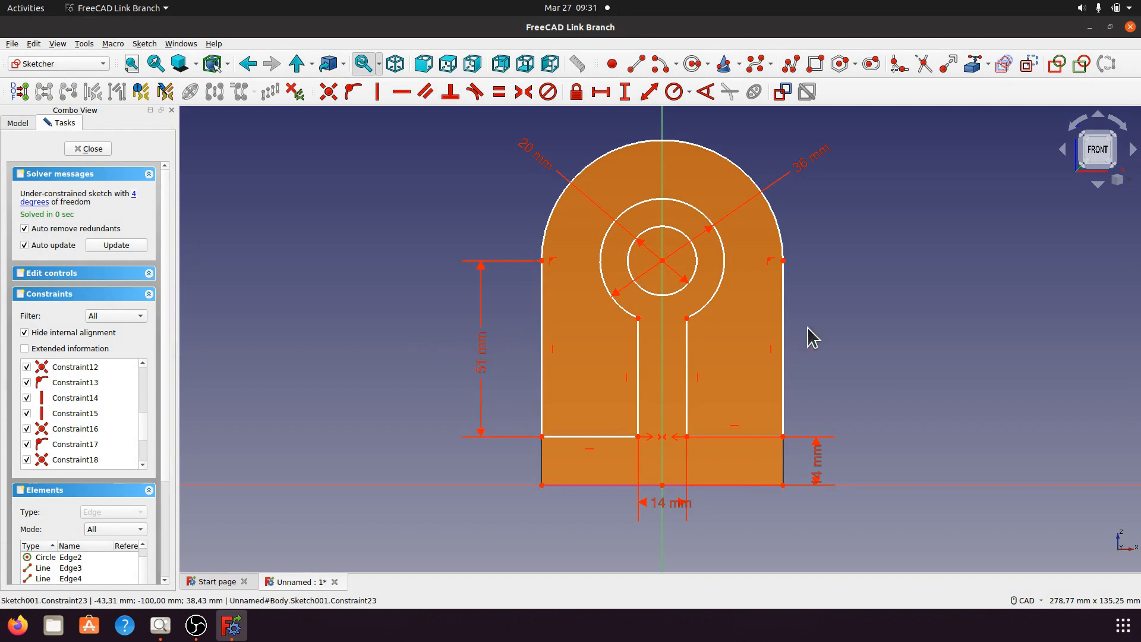
# Try to dimension the distance between the outline's two vertical sides by selecting both lines
pyautogui.click(542, 421)
pyautogui.click(782, 373)
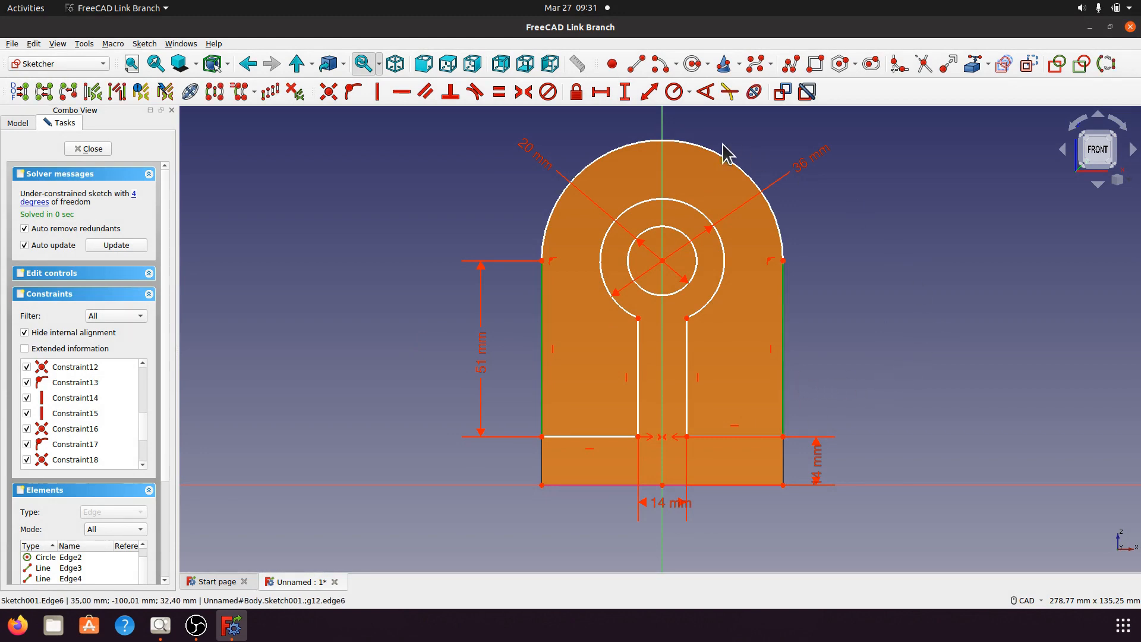
pyautogui.click(600, 93)
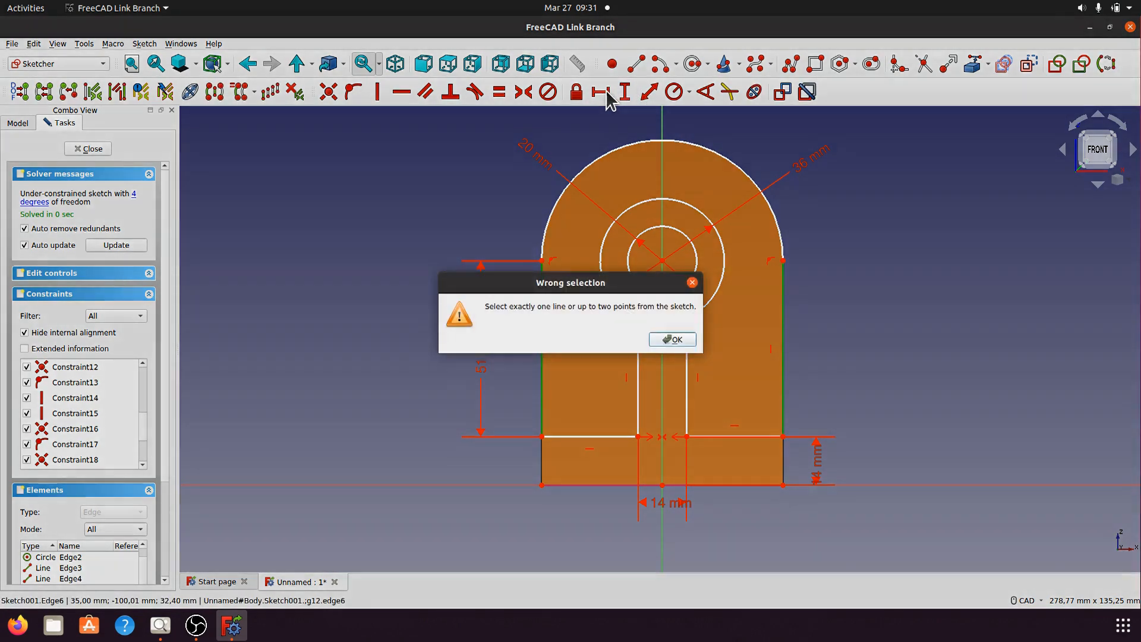
pyautogui.click(674, 340)
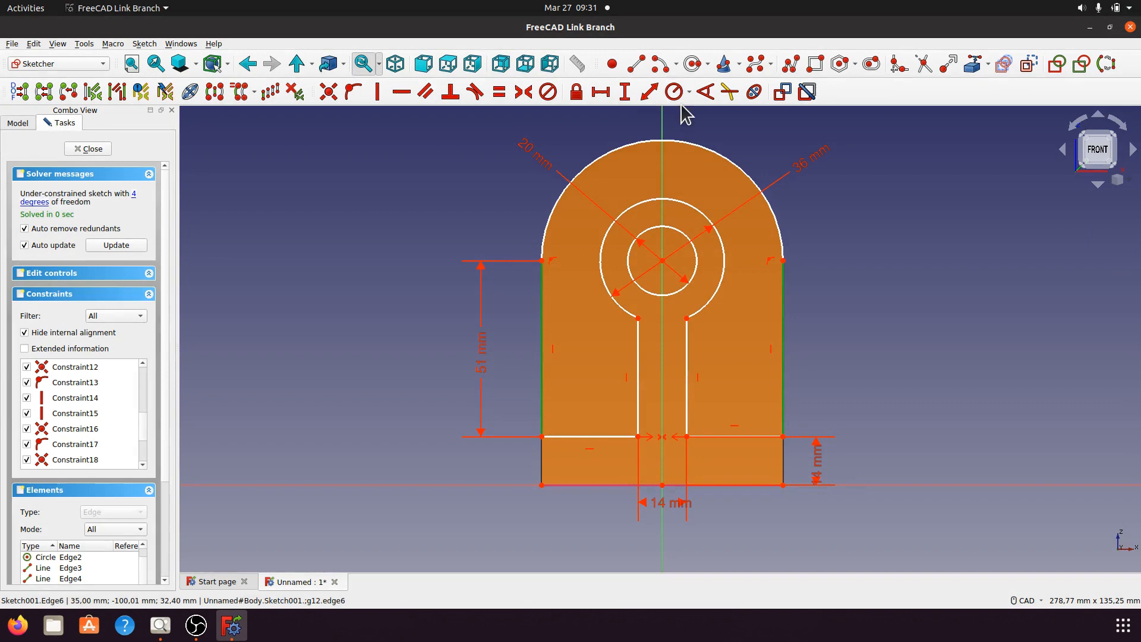
pyautogui.click(650, 92)
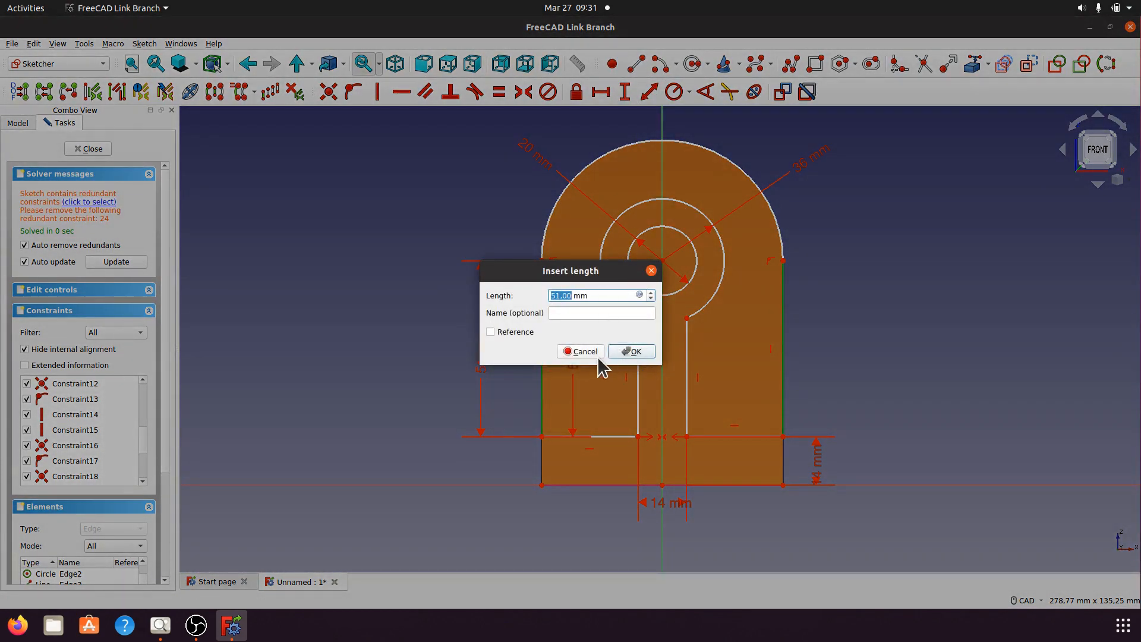
pyautogui.press('Return')
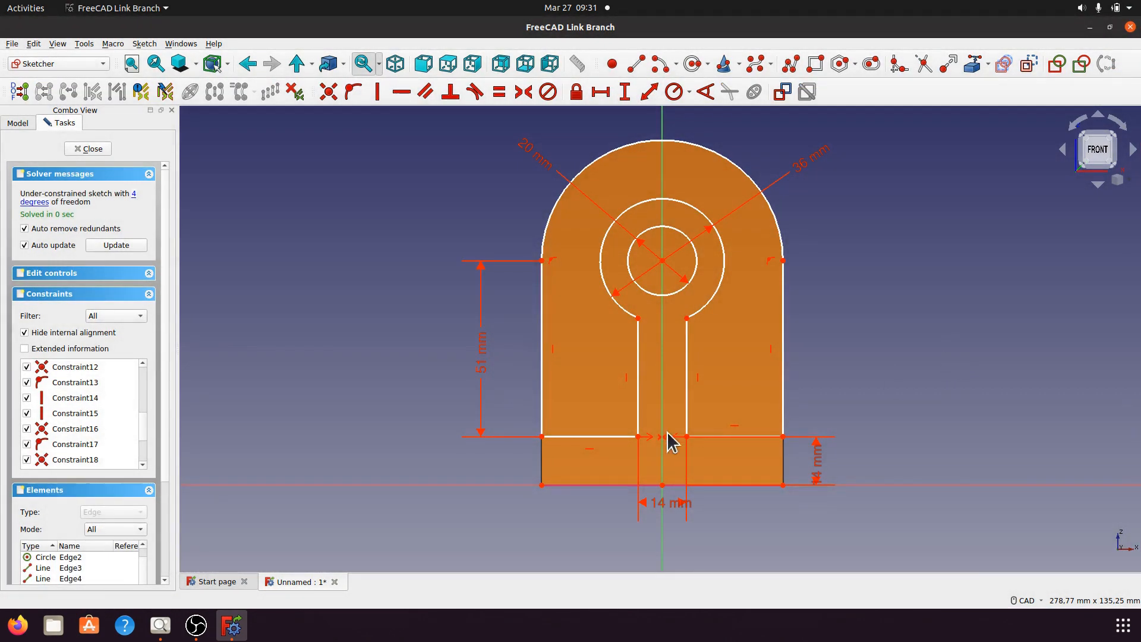
# Constrain the horizontal distance between the lower ends of the two sides to 70 mm and place the dimension below the sketch
pyautogui.click(541, 437)
pyautogui.click(783, 437)
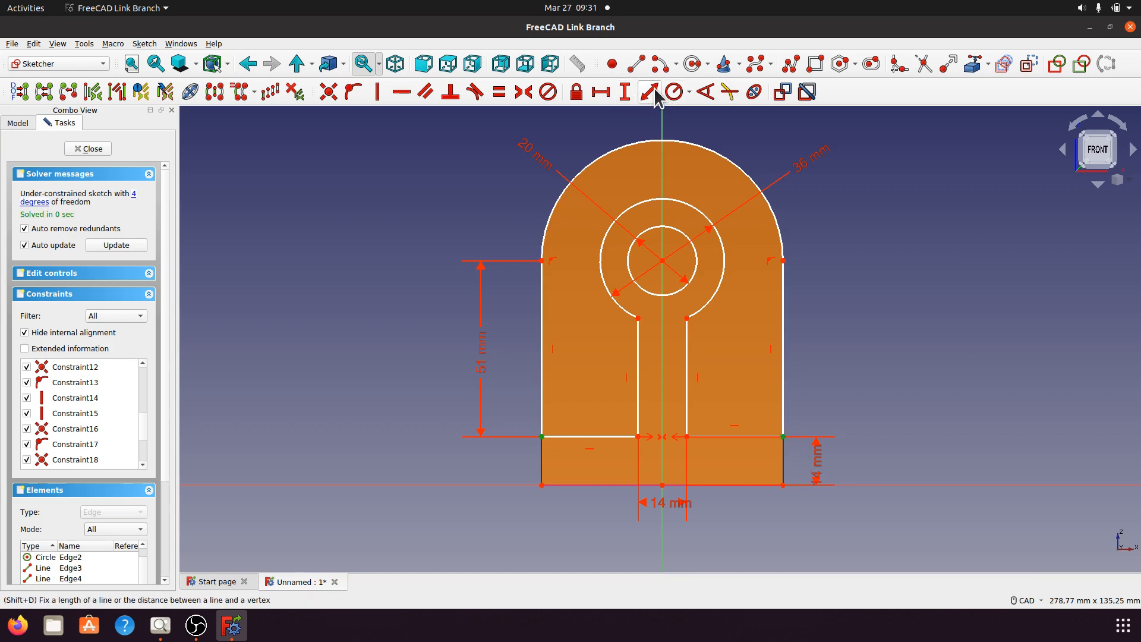
pyautogui.click(601, 94)
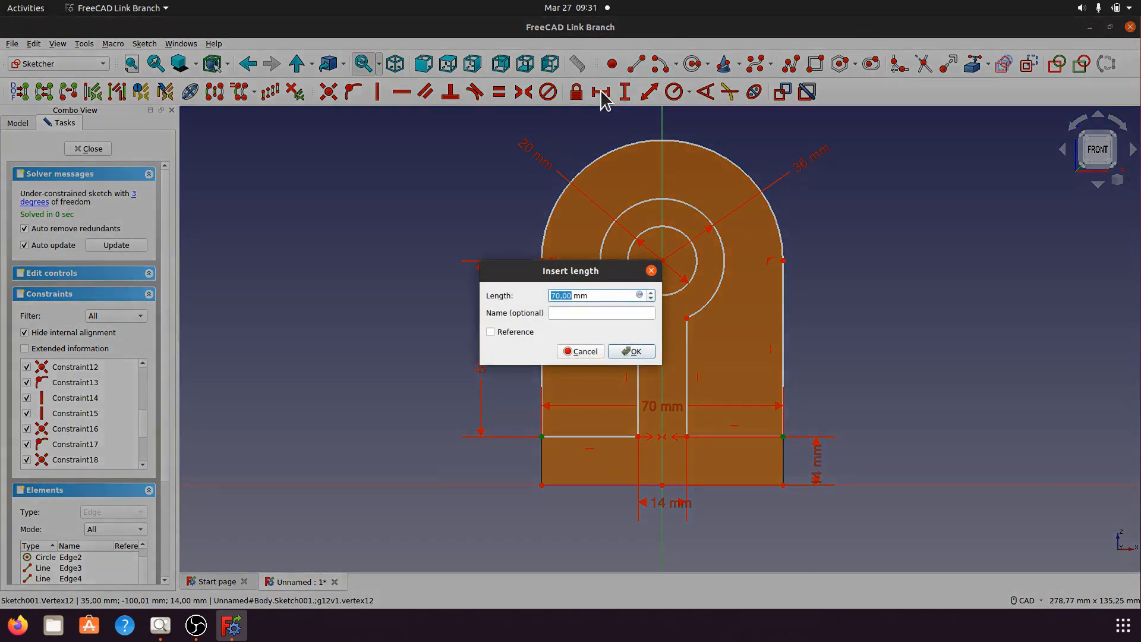
pyautogui.click(633, 352)
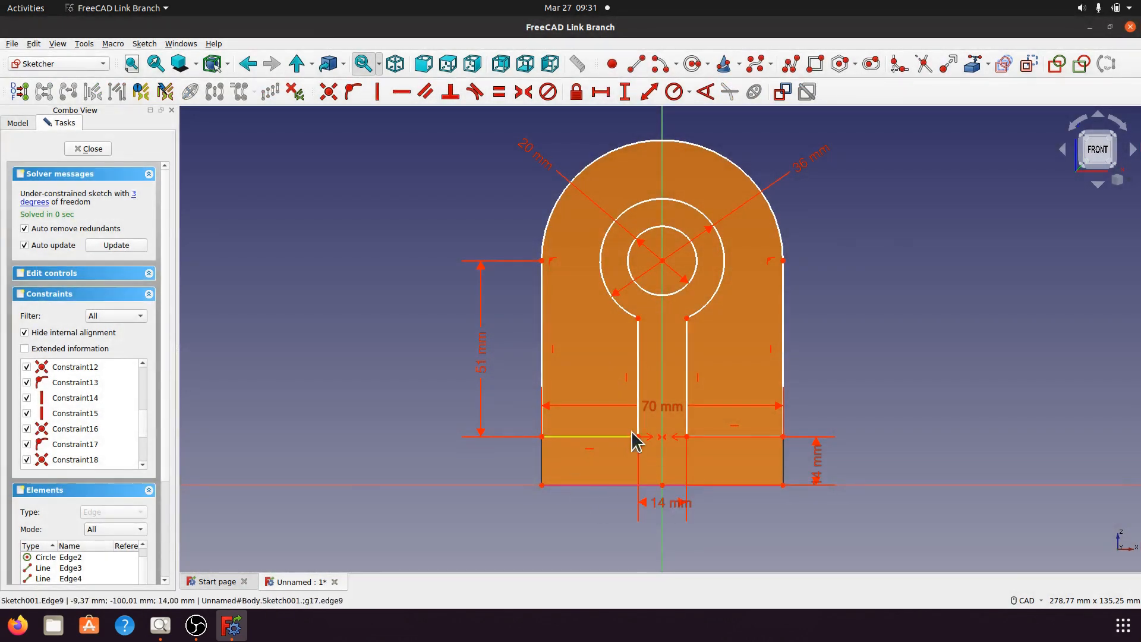
pyautogui.moveTo(658, 409); pyautogui.dragTo(658, 541)
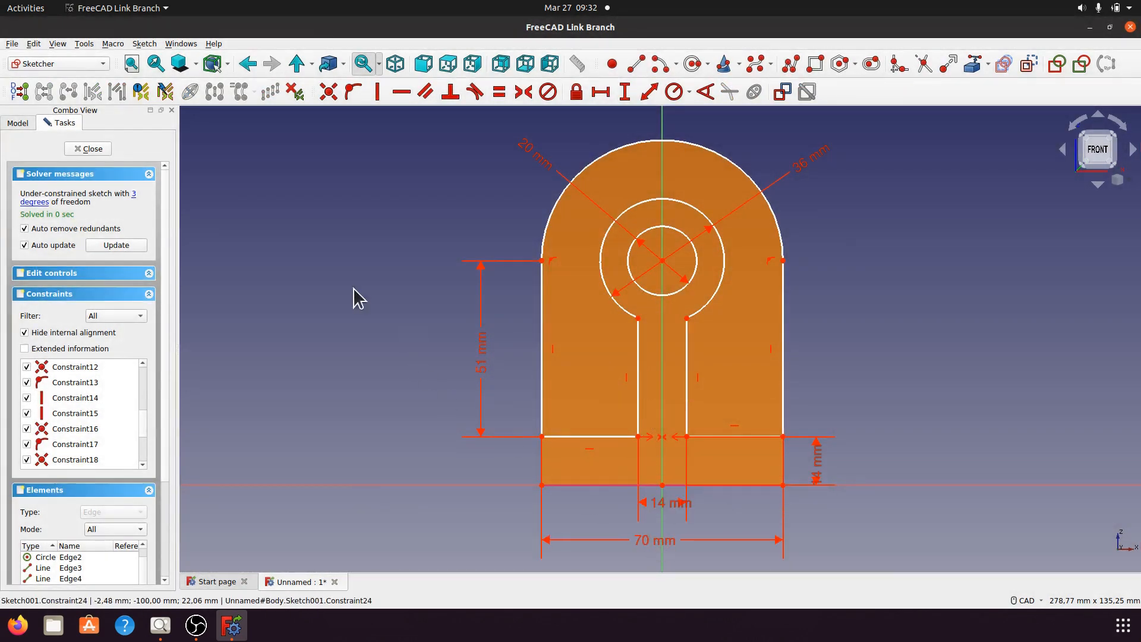
pyautogui.click(957, 246)
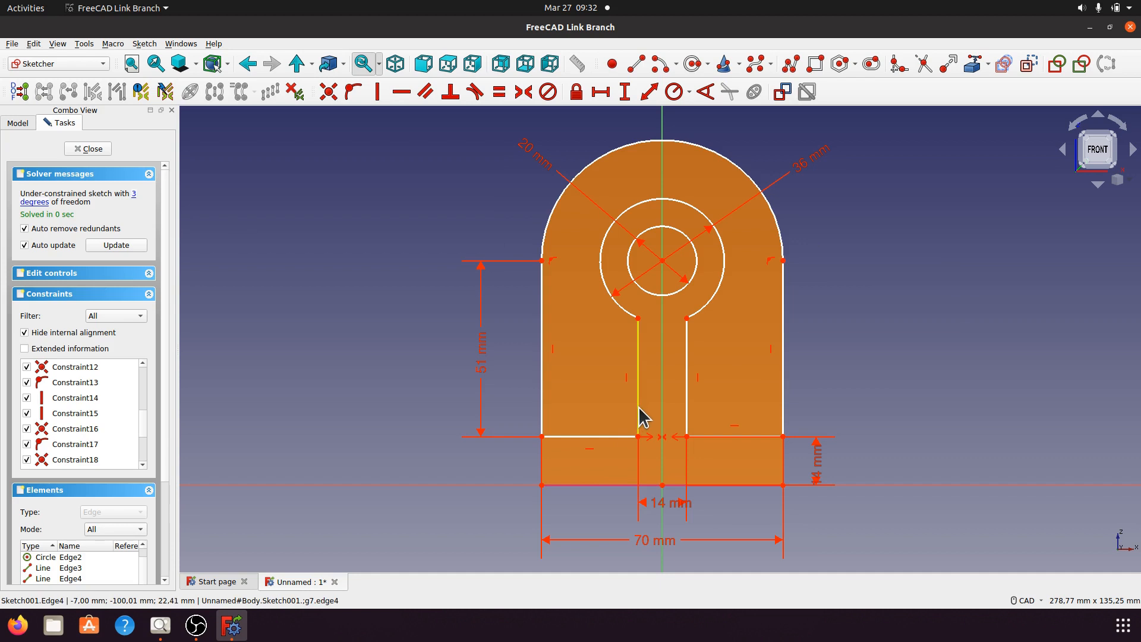
pyautogui.click(638, 436)
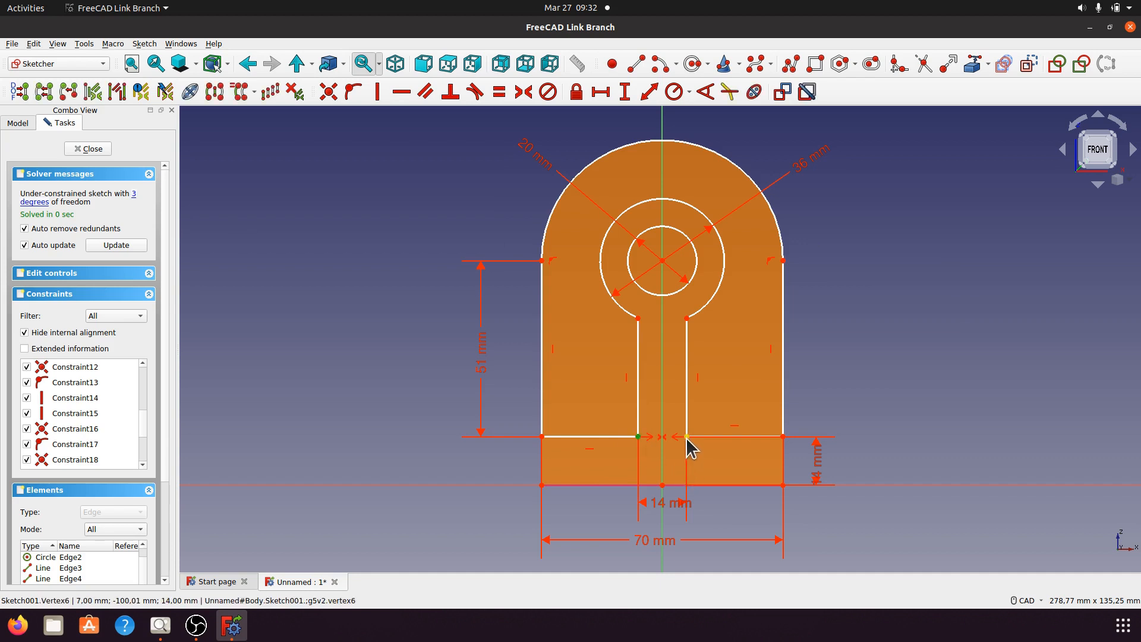
pyautogui.click(686, 438)
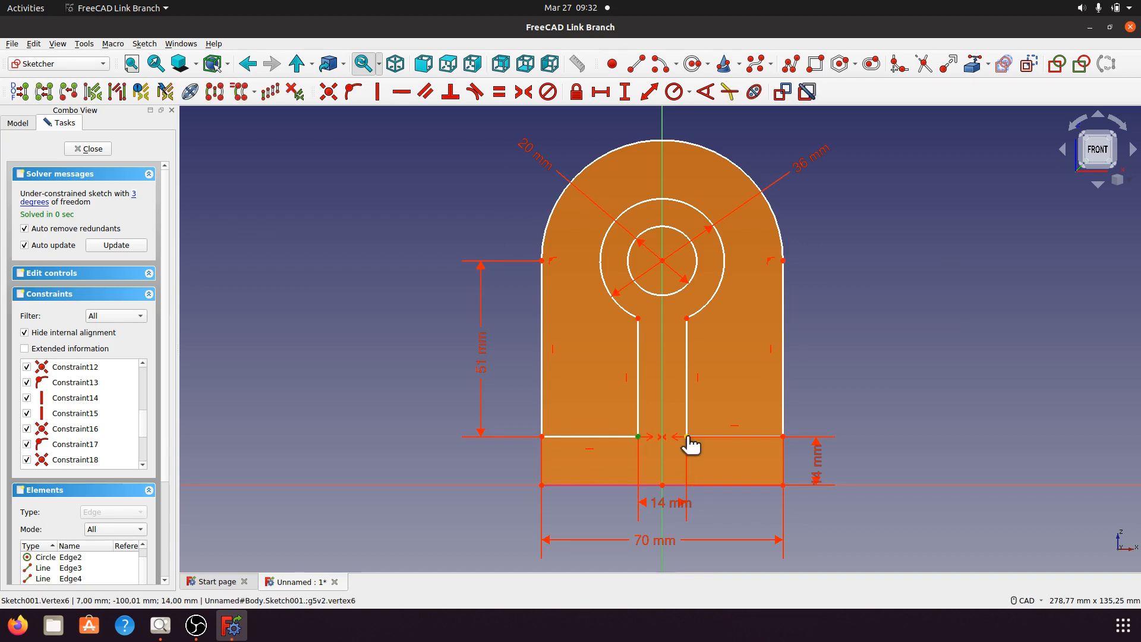
pyautogui.click(715, 513)
# Constrain the horizontal edge left of the rib to a length of 28 mm and place the dimension below the sketch
pyautogui.click(590, 437)
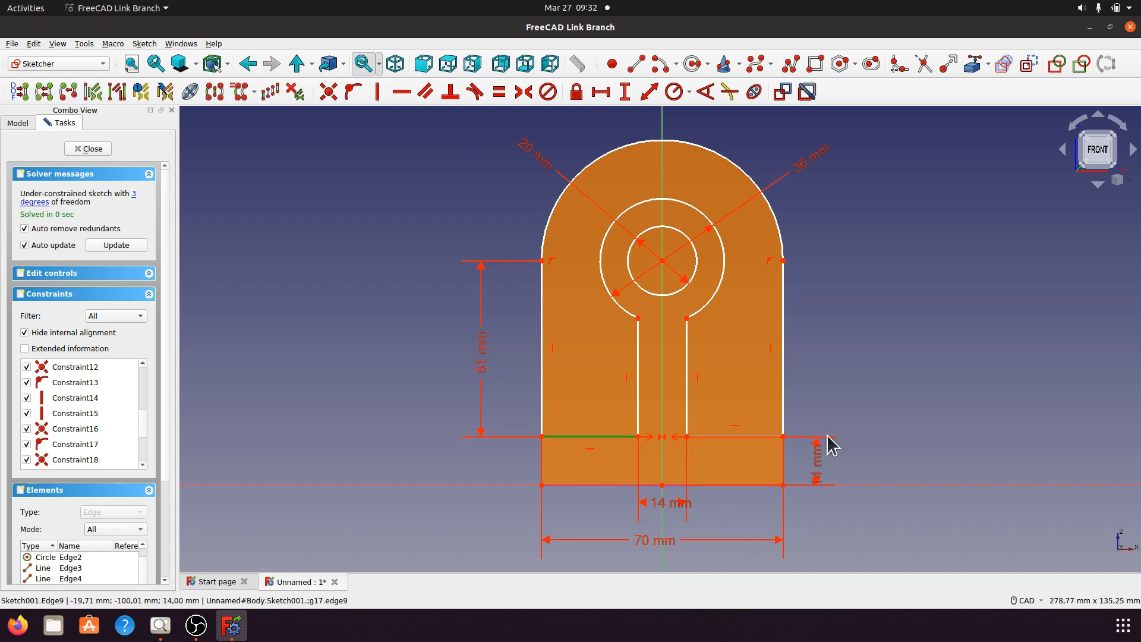
pyautogui.click(601, 92)
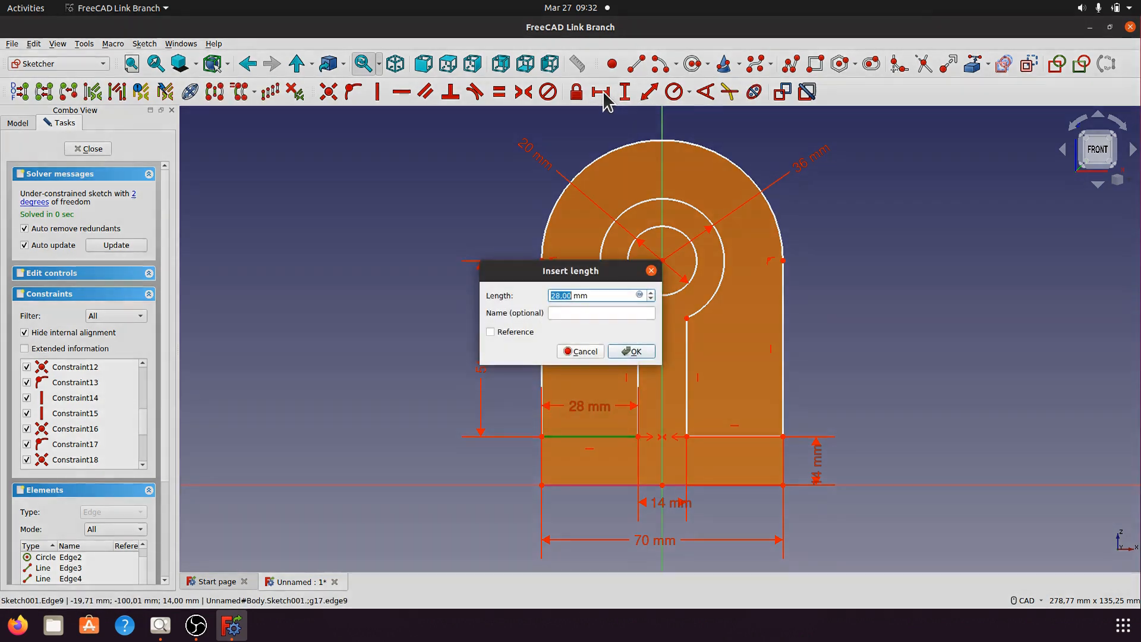
pyautogui.click(631, 352)
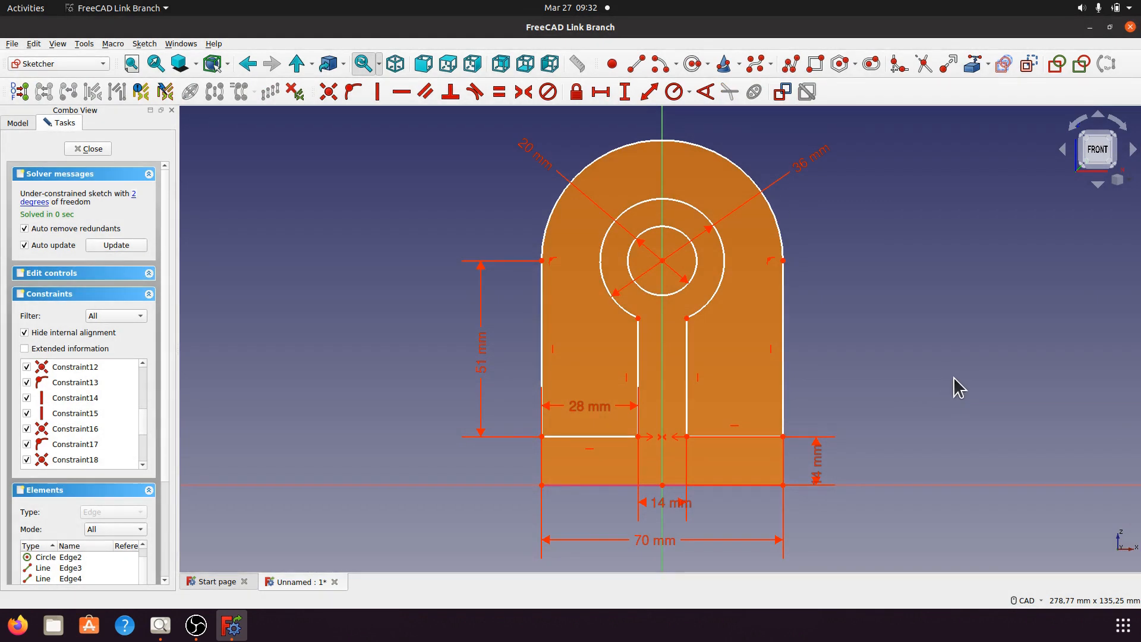
pyautogui.moveTo(602, 409)
pyautogui.mouseDown()
pyautogui.moveTo(586, 519)
pyautogui.moveTo(588, 510)
pyautogui.mouseUp()
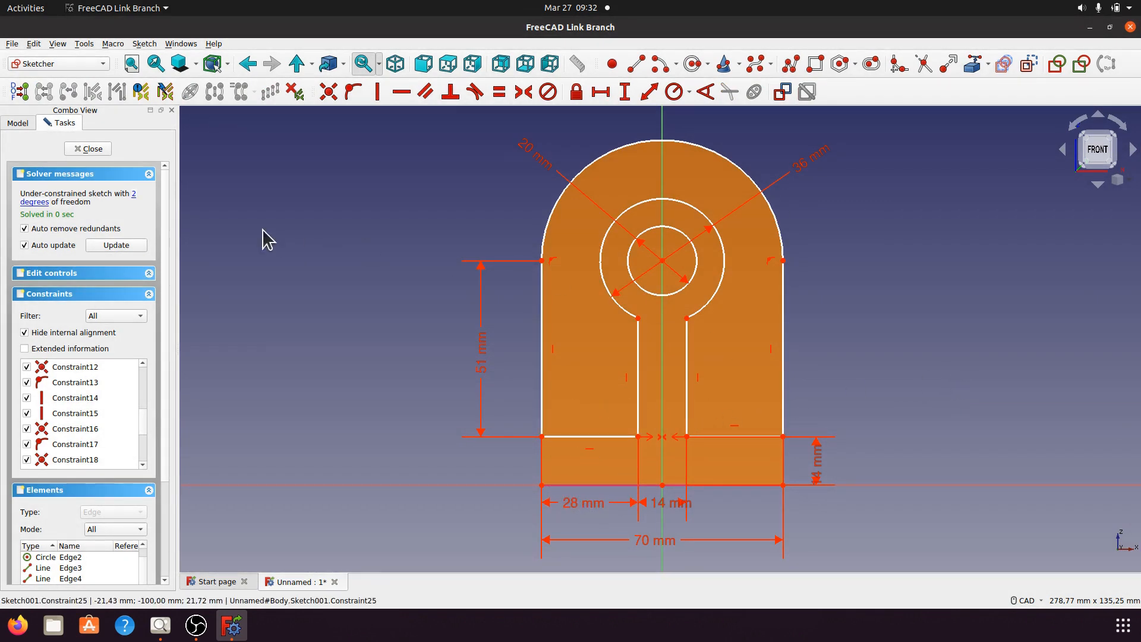
# Highlight the unconstrained geometry and try to constrain the large outer arc to a 35 mm radius
pyautogui.click(133, 196)
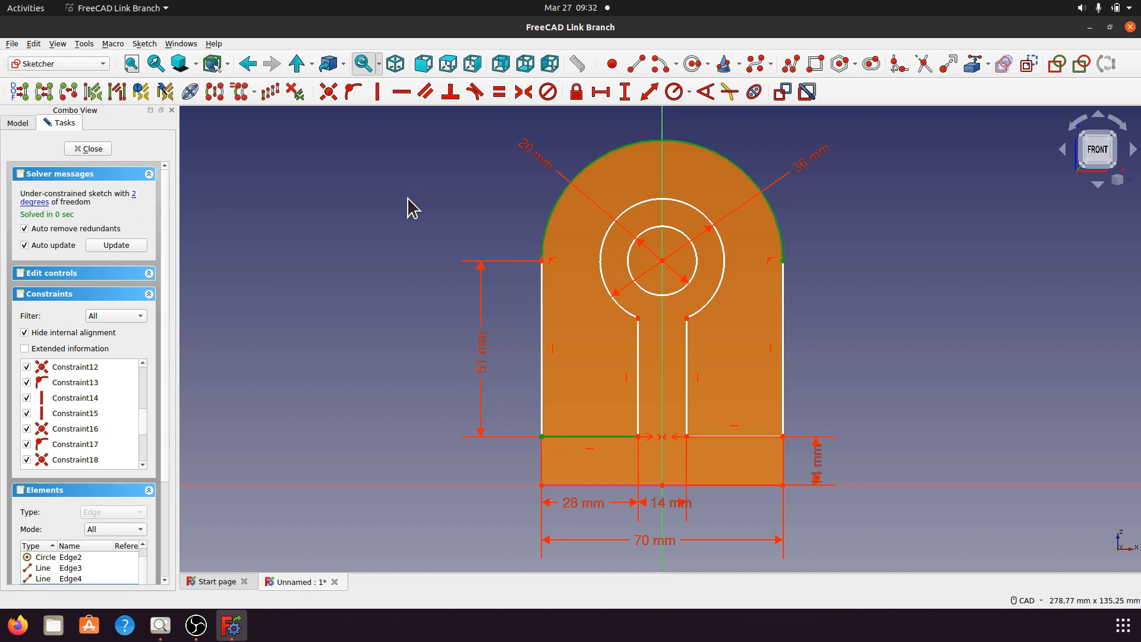
pyautogui.click(940, 239)
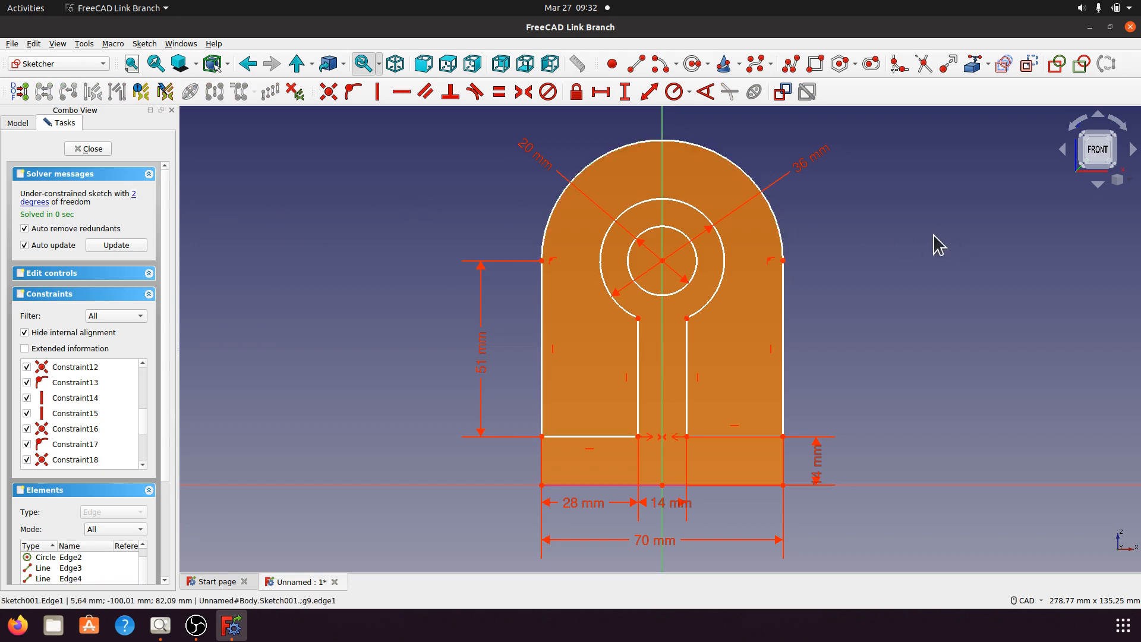
pyautogui.click(716, 152)
pyautogui.click(689, 92)
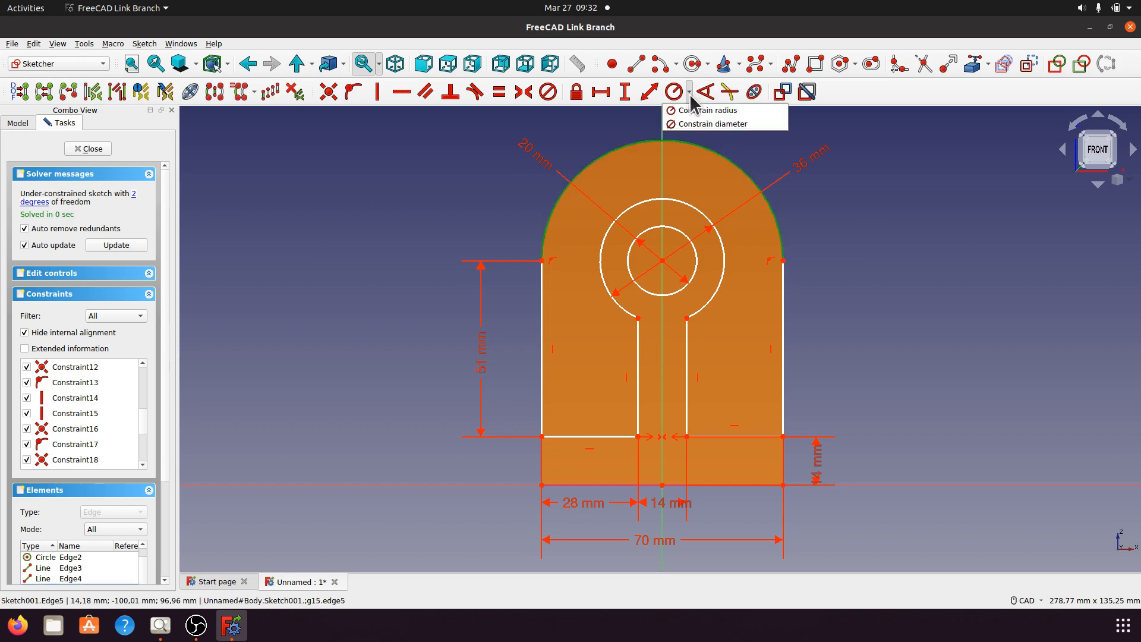
pyautogui.click(704, 111)
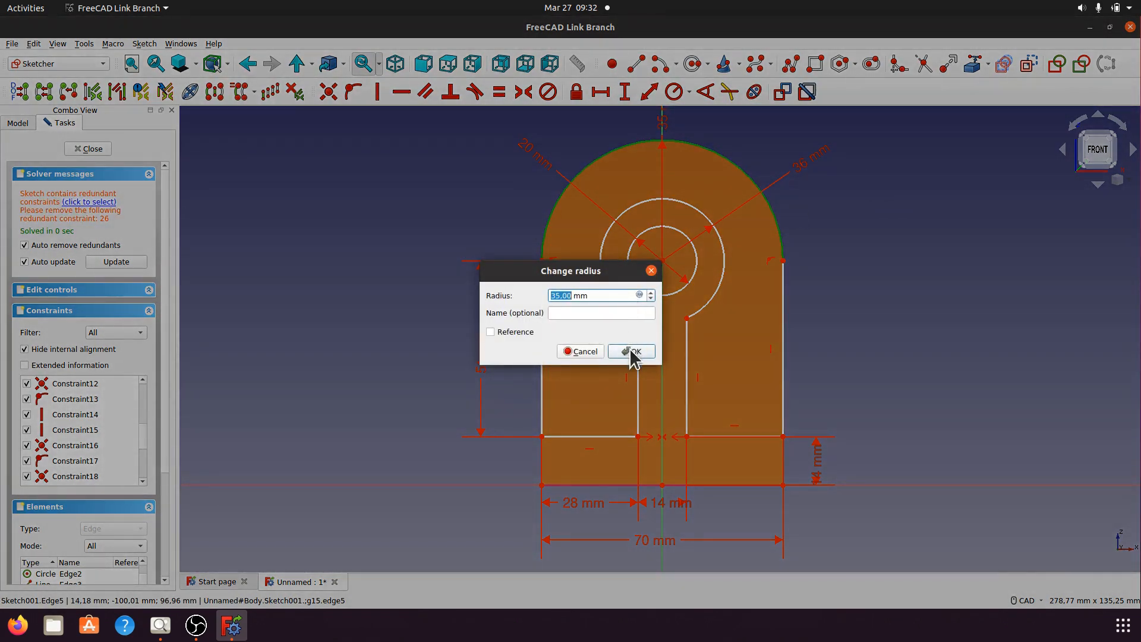
pyautogui.click(631, 352)
pyautogui.click(668, 303)
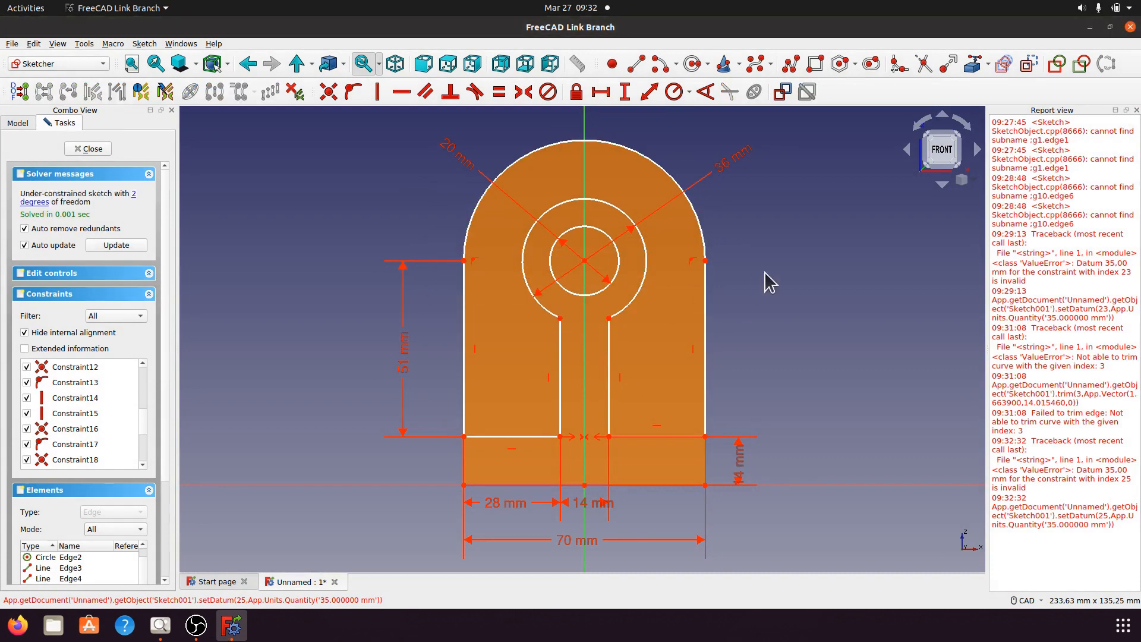
pyautogui.click(1136, 110)
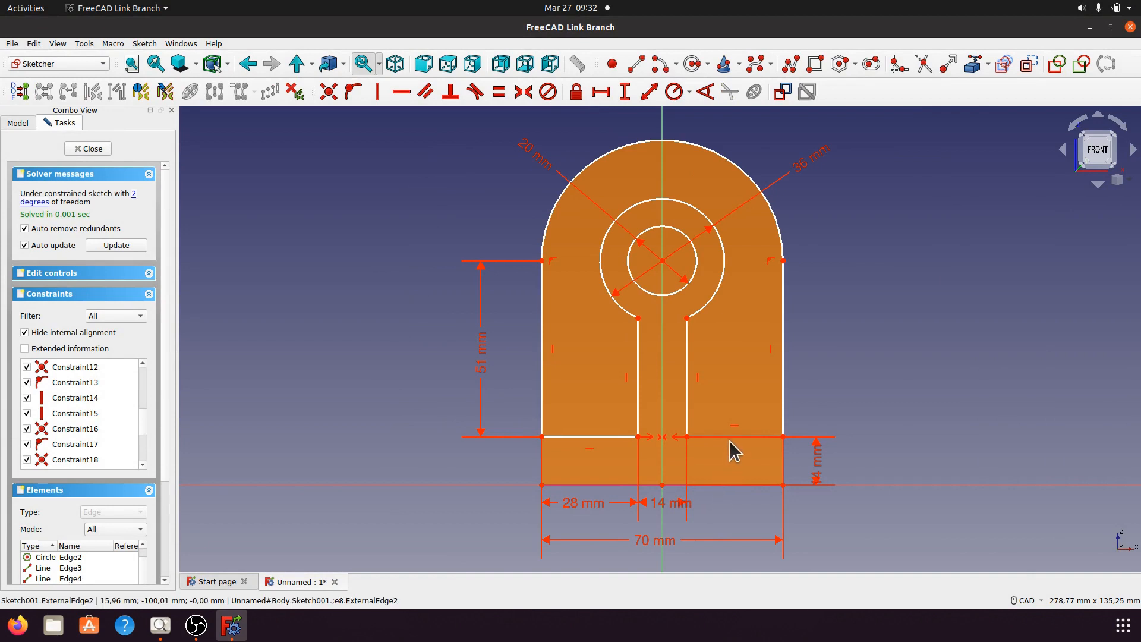
# Check which geometry is still free and constrain the outline's lower-left corner to 14 mm vertically above the horizontal axis
pyautogui.click(136, 198)
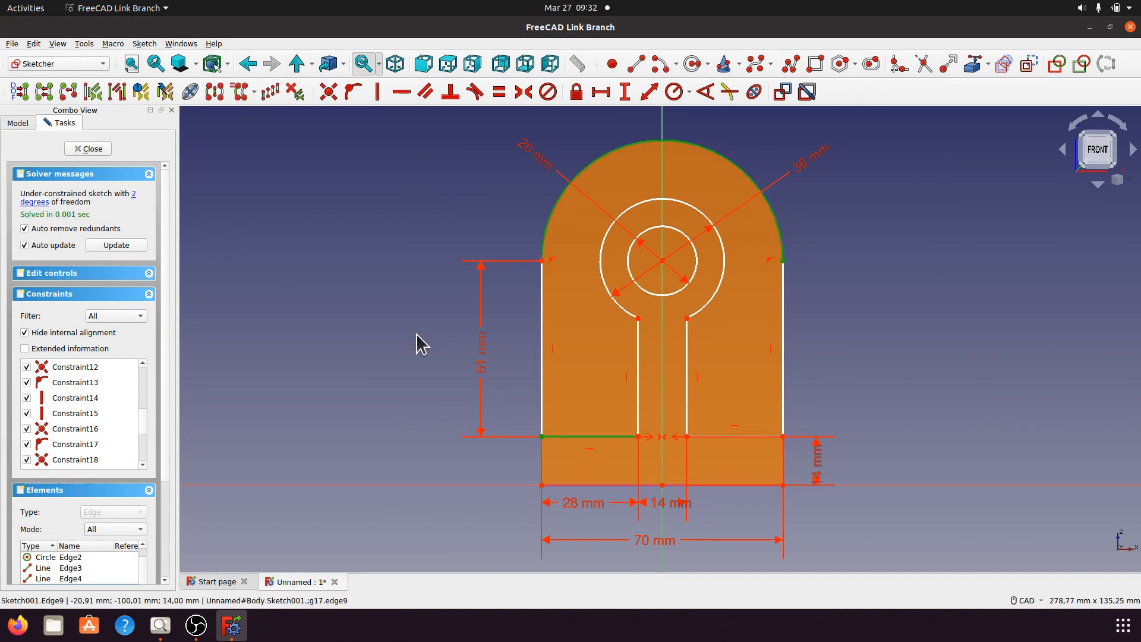
pyautogui.moveTo(596, 438); pyautogui.dragTo(596, 426)
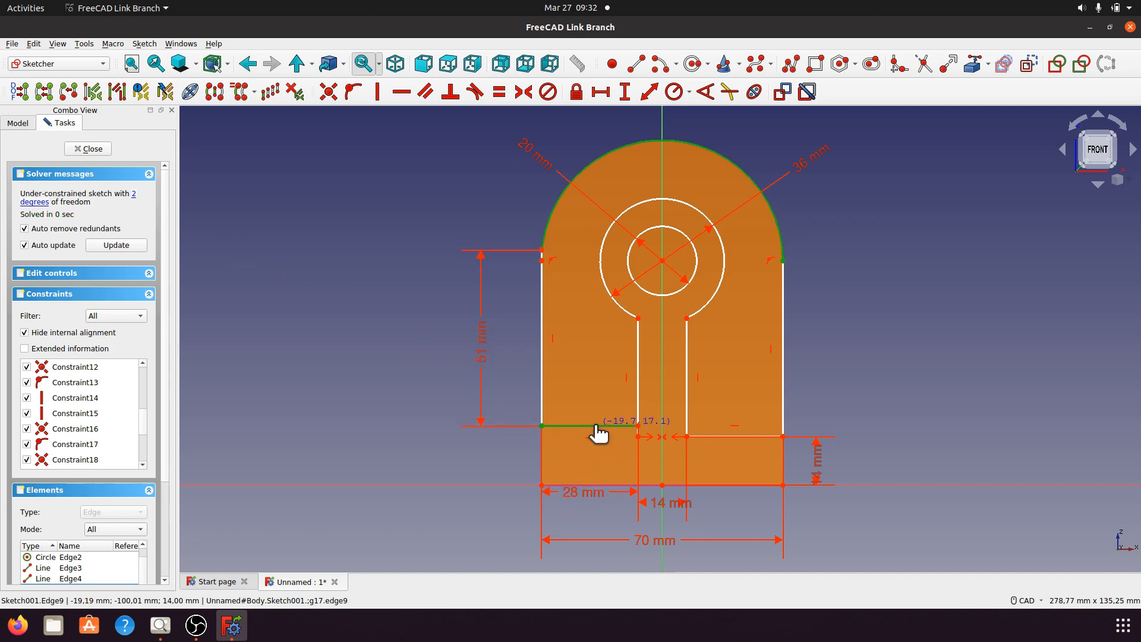
pyautogui.click(1013, 378)
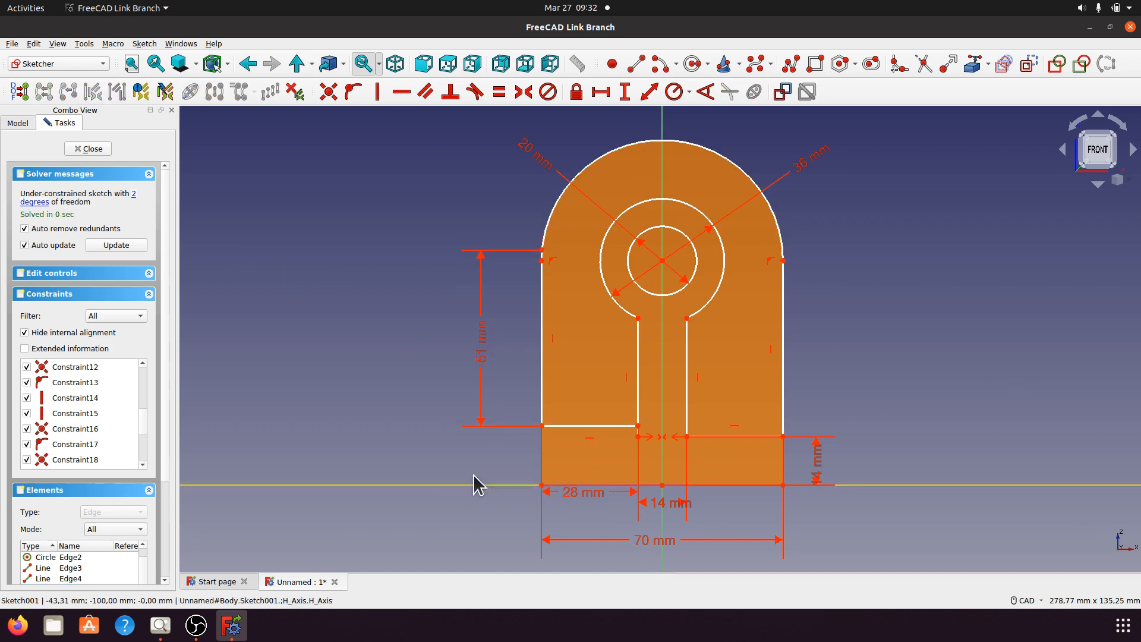
pyautogui.click(541, 426)
pyautogui.click(504, 484)
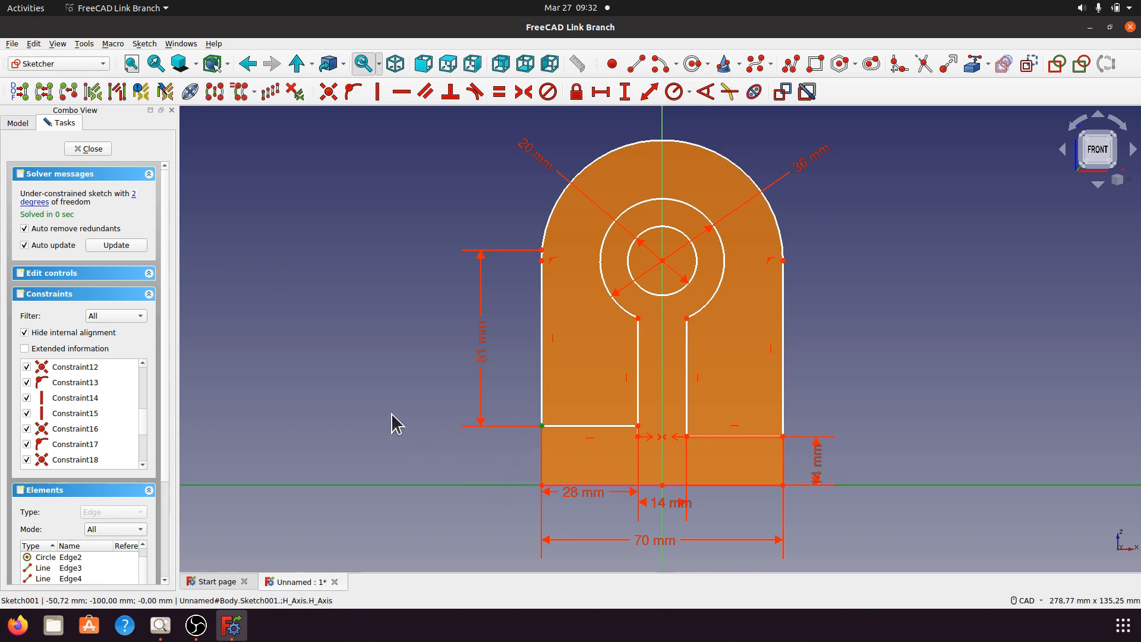
pyautogui.click(621, 92)
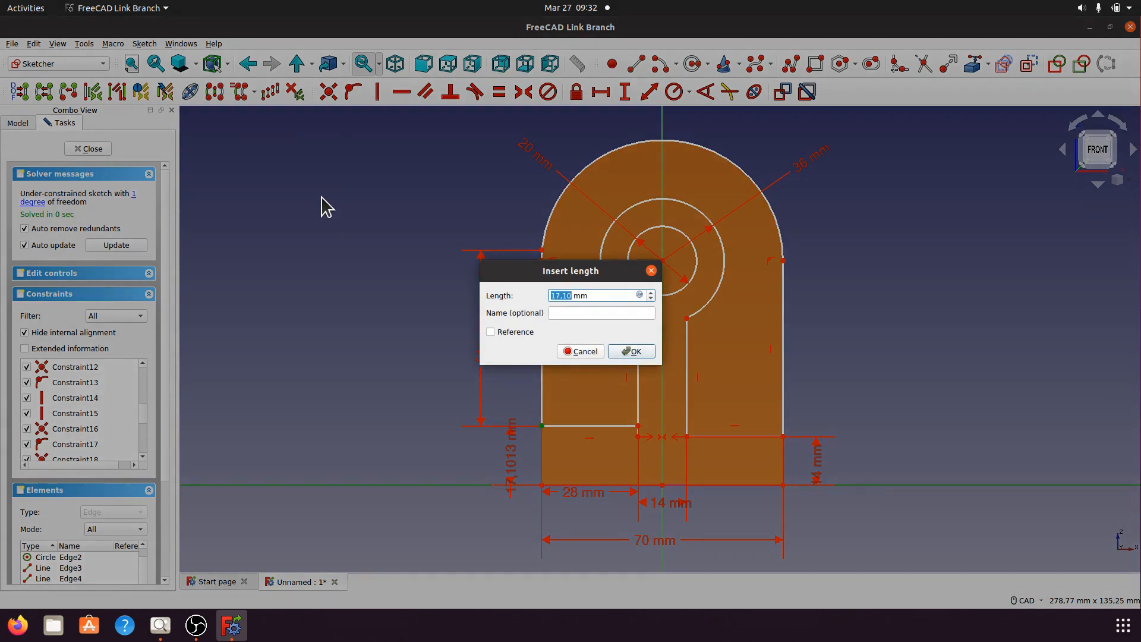
pyautogui.write('14')
pyautogui.click(641, 356)
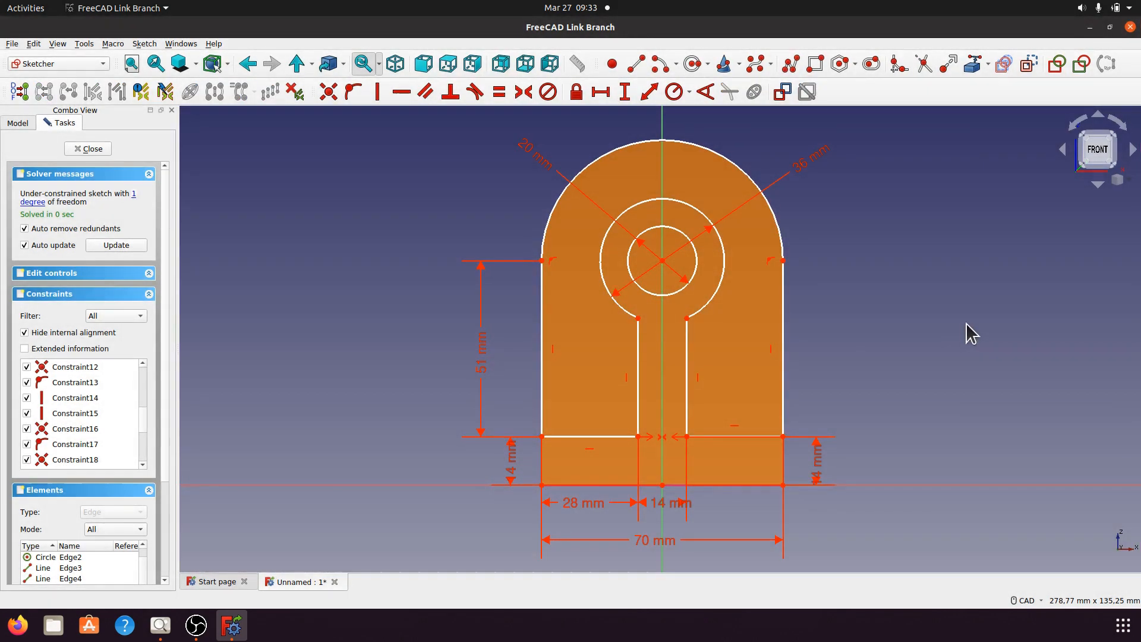
# Highlight the remaining unconstrained geometry and test whether the outer arc's left endpoint can still move
pyautogui.click(133, 195)
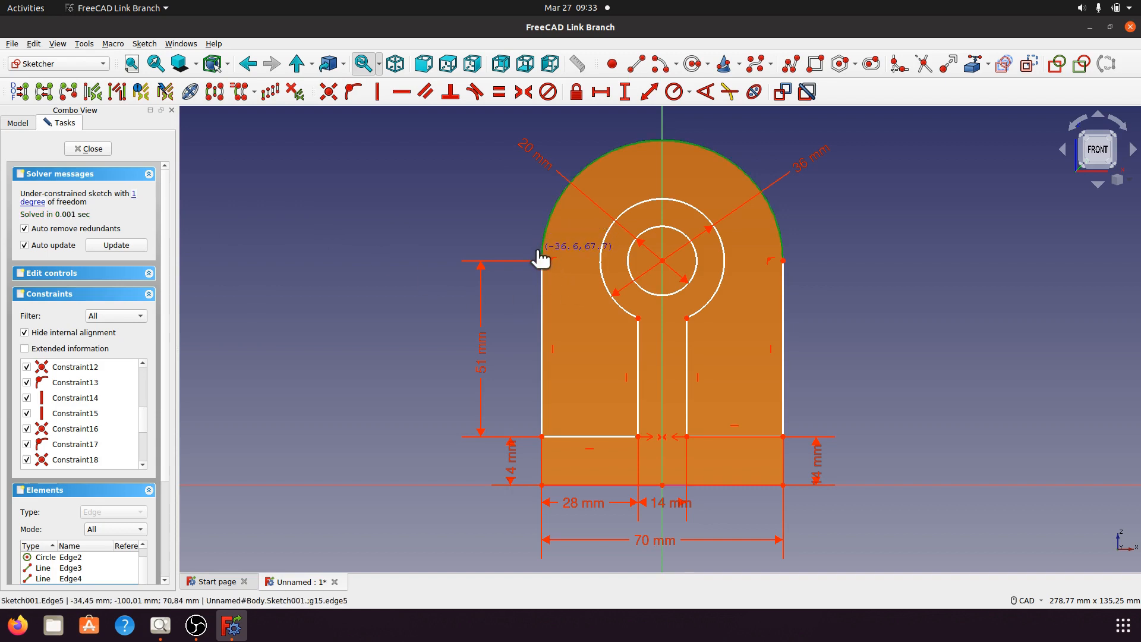
pyautogui.moveTo(538, 250); pyautogui.dragTo(542, 268)
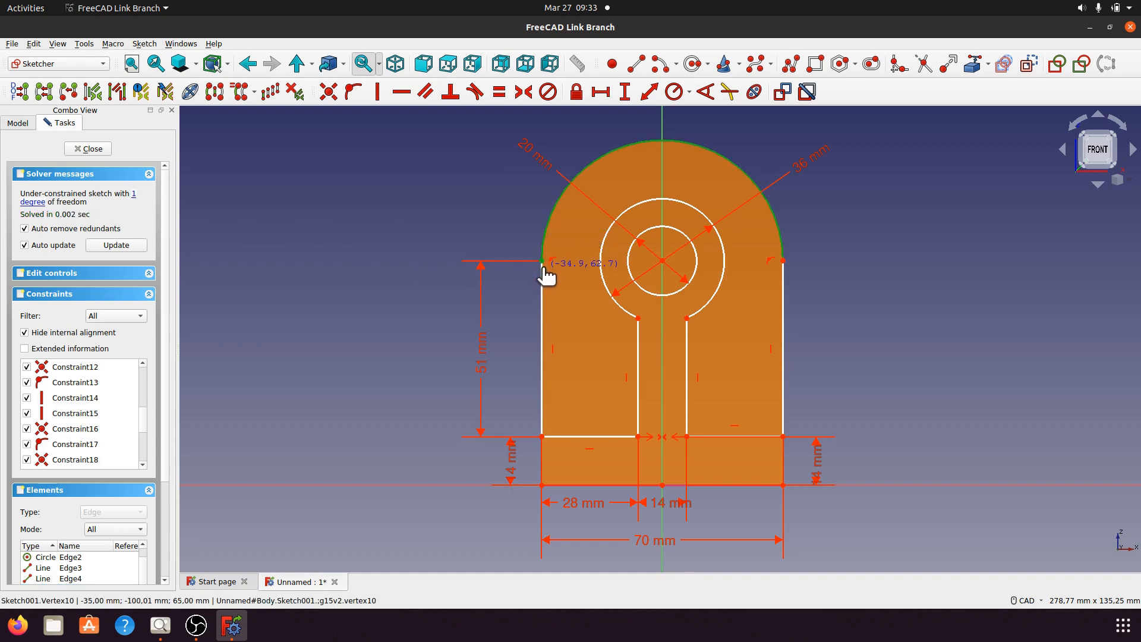
pyautogui.click(400, 186)
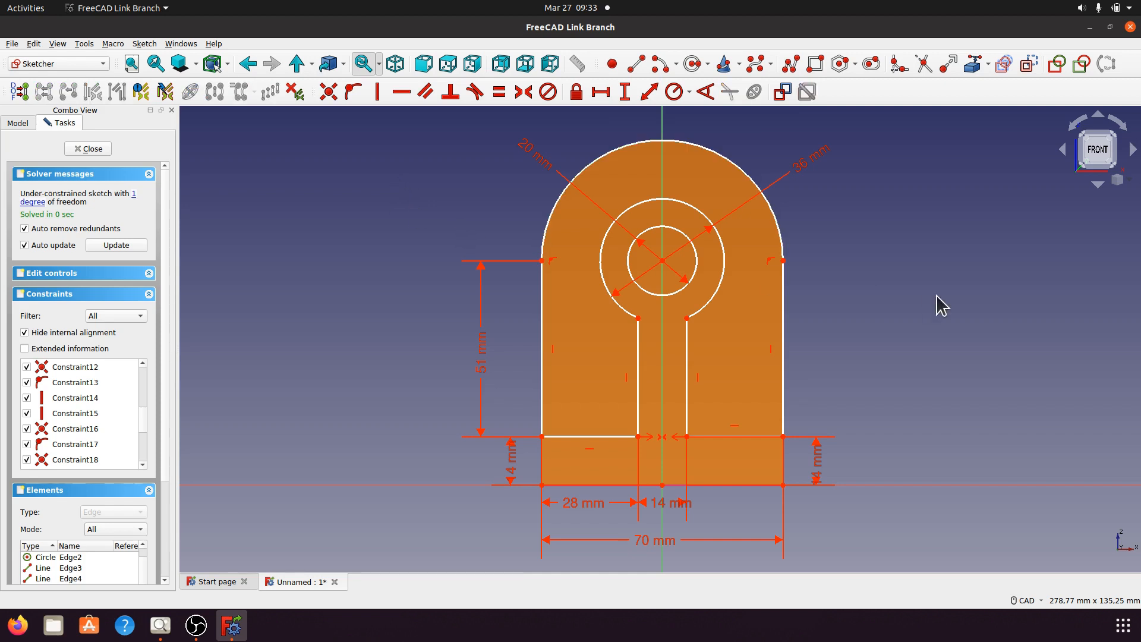
pyautogui.click(135, 193)
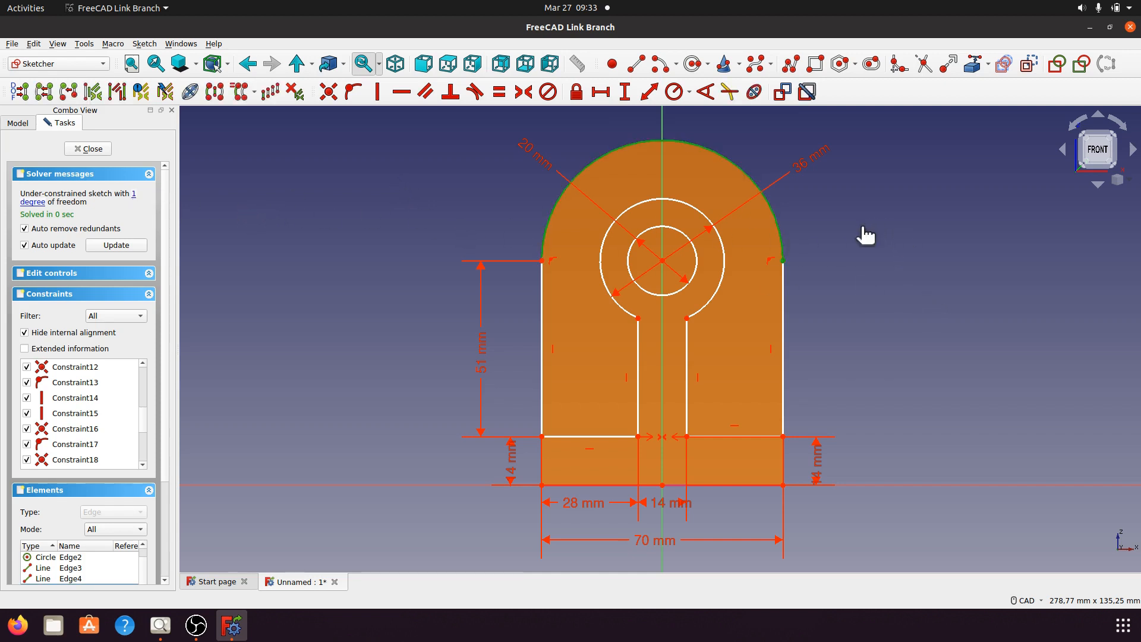
pyautogui.click(776, 223)
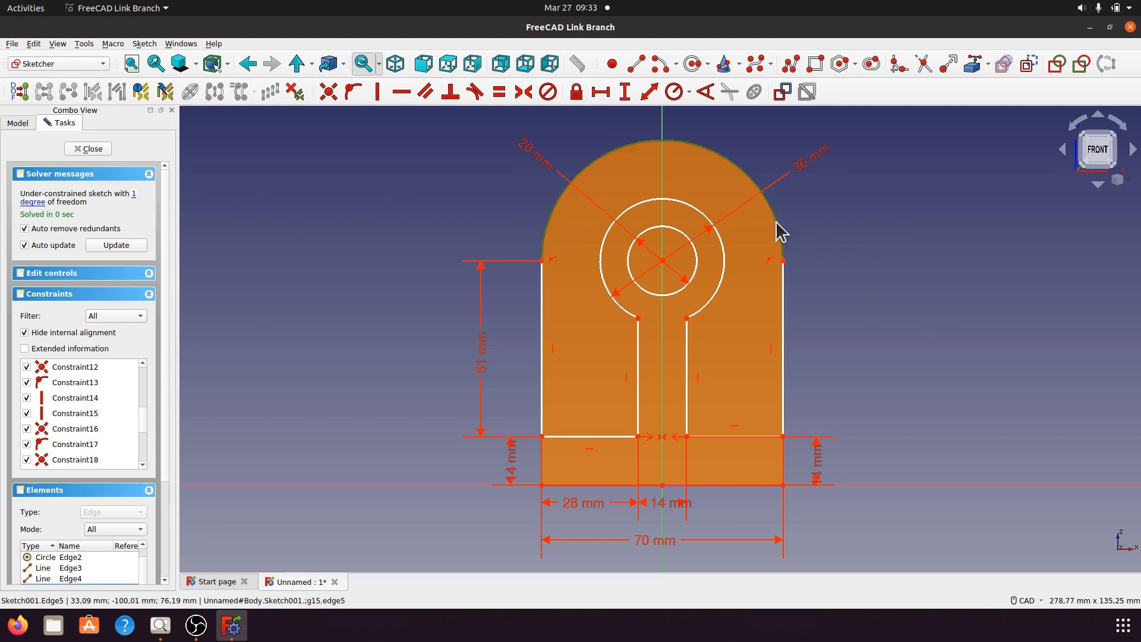
pyautogui.click(879, 253)
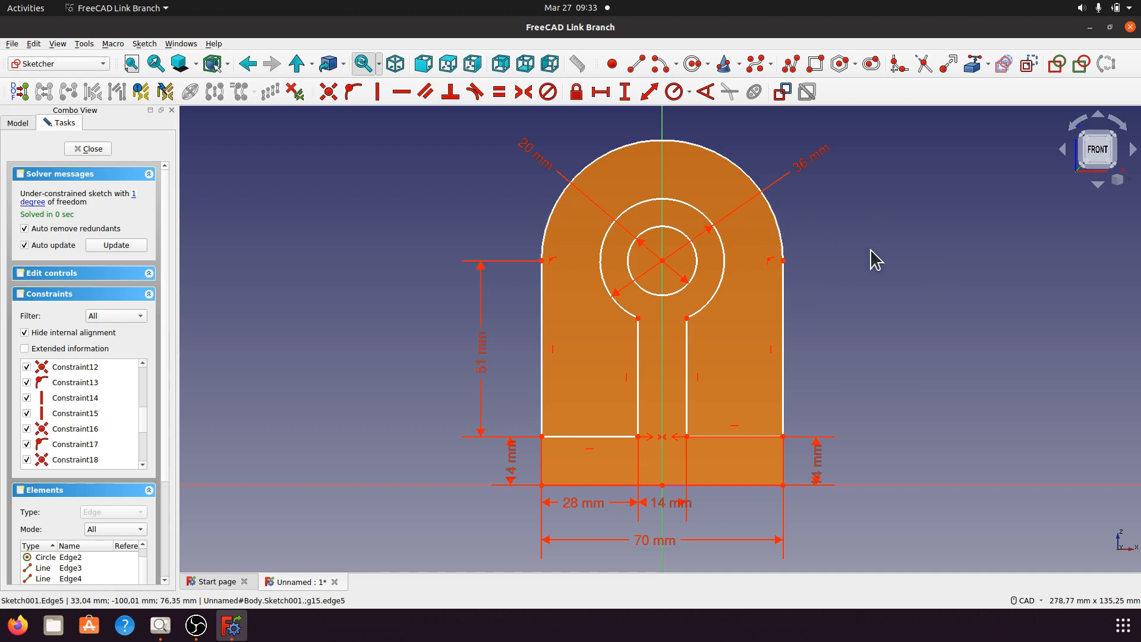
# Apply a tangent constraint between the outline's right vertical side and the outer arc
pyautogui.click(782, 294)
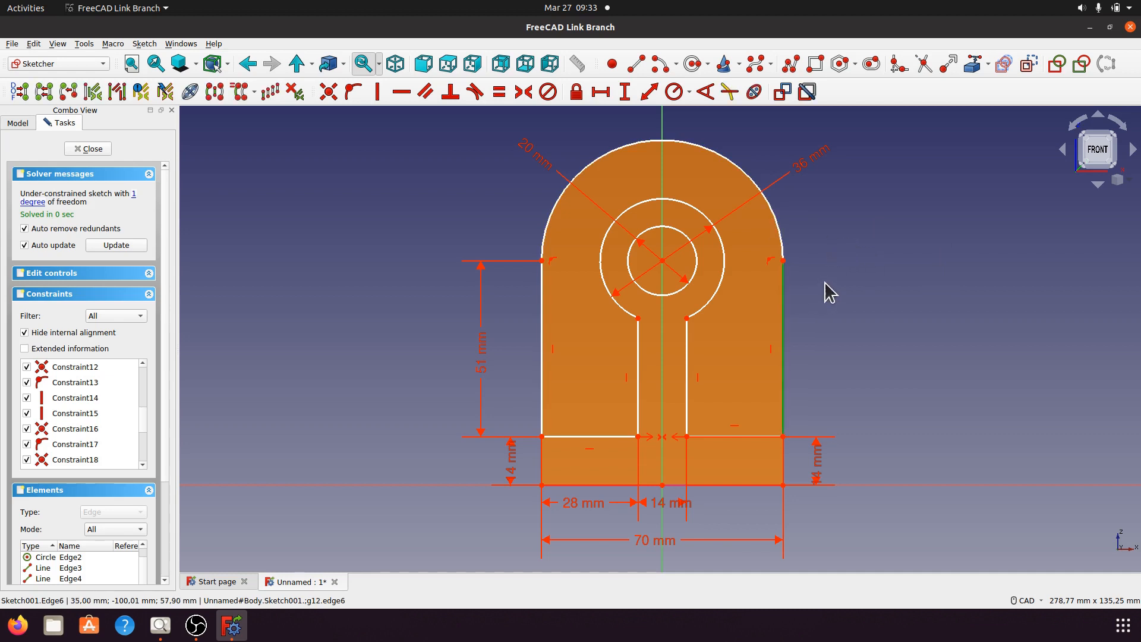
pyautogui.click(782, 244)
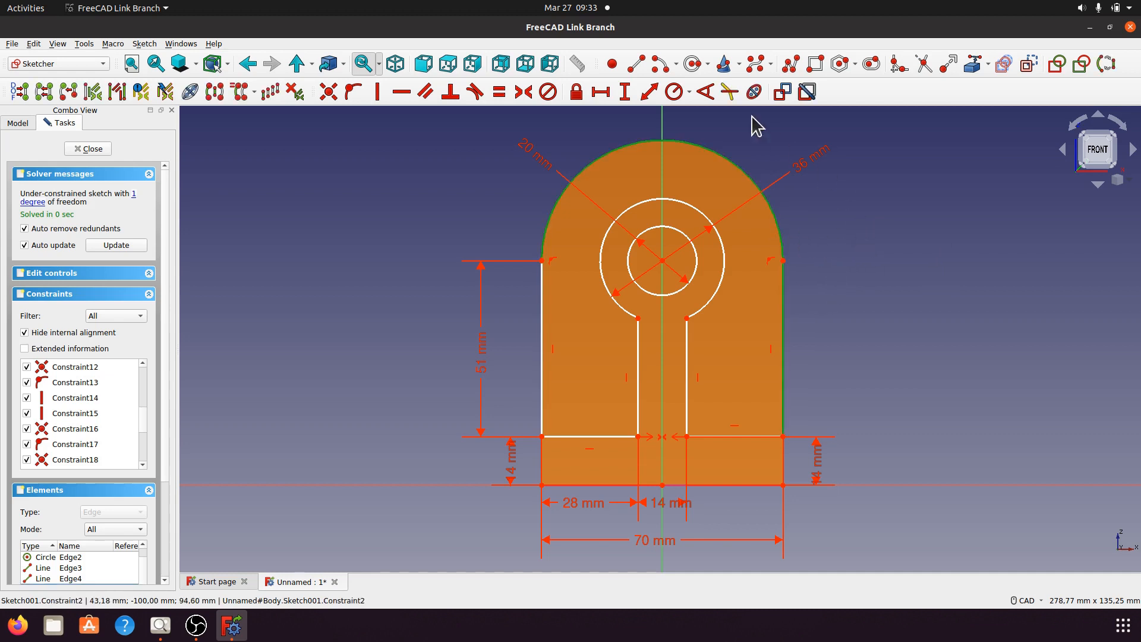
pyautogui.click(474, 93)
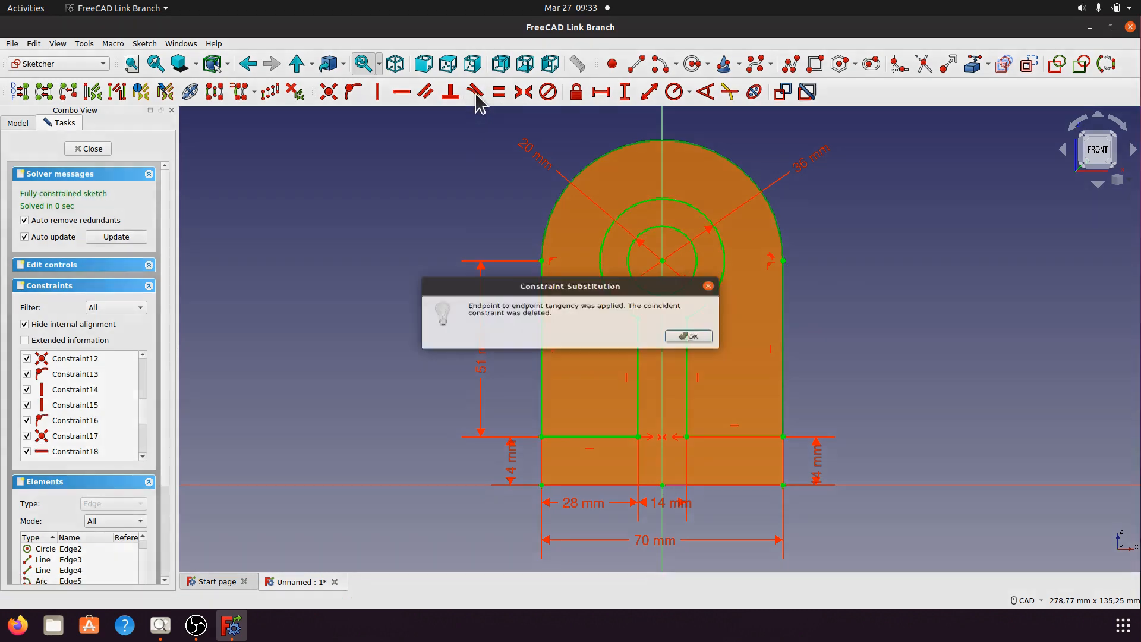
pyautogui.click(695, 340)
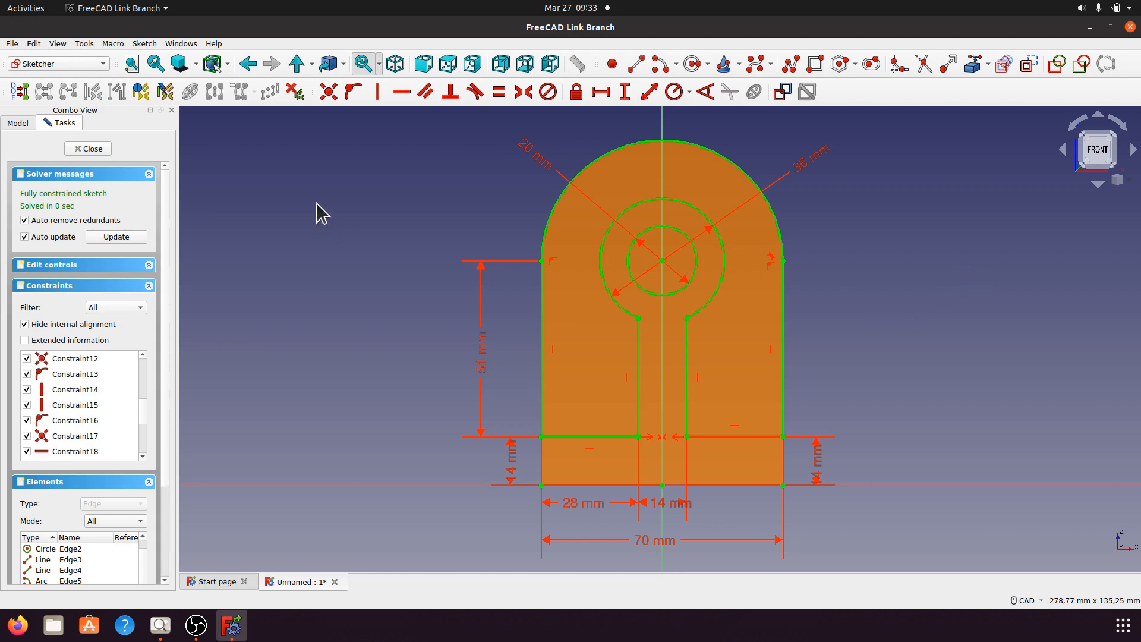
# Finish editing the front-face sketch and check the bracket's depth dimensions in the a007.png reference drawing
pyautogui.click(98, 149)
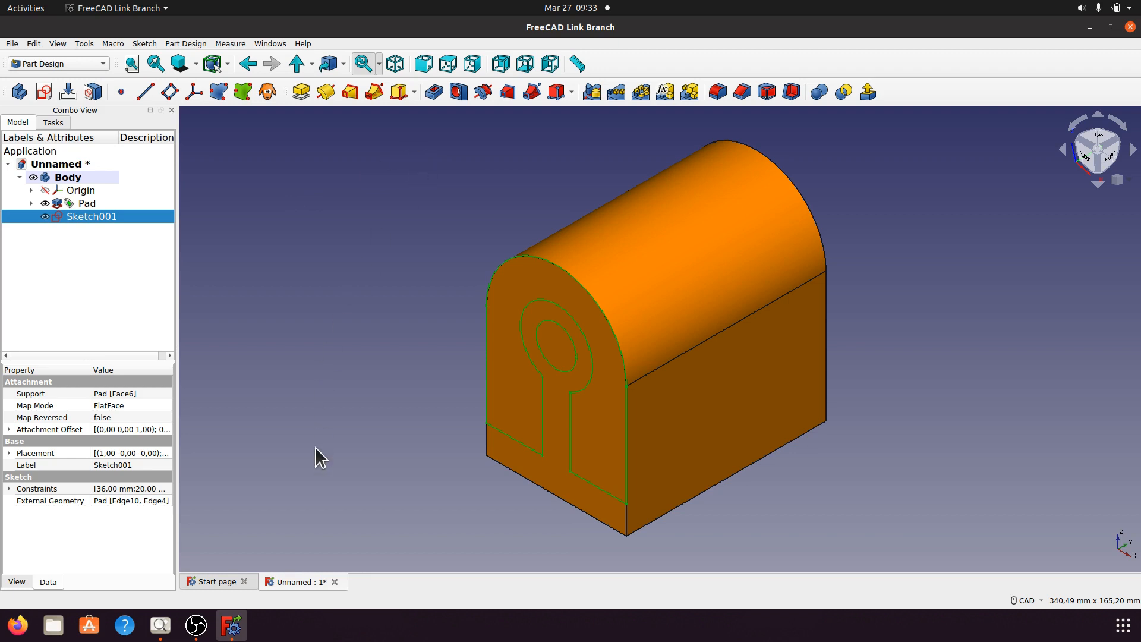
pyautogui.click(161, 625)
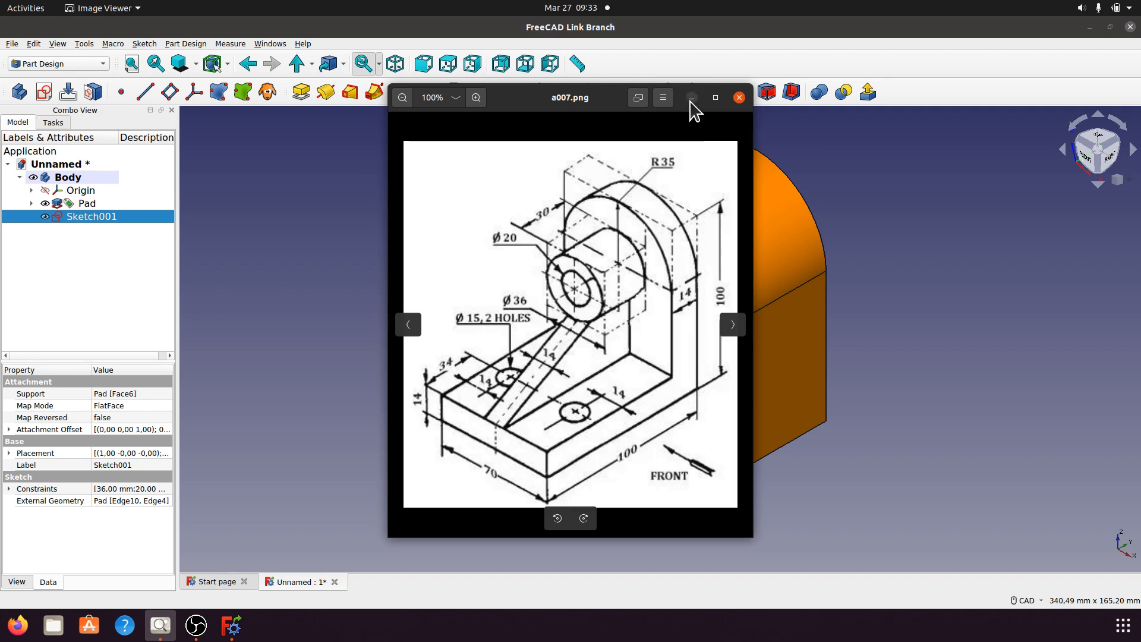
pyautogui.click(739, 98)
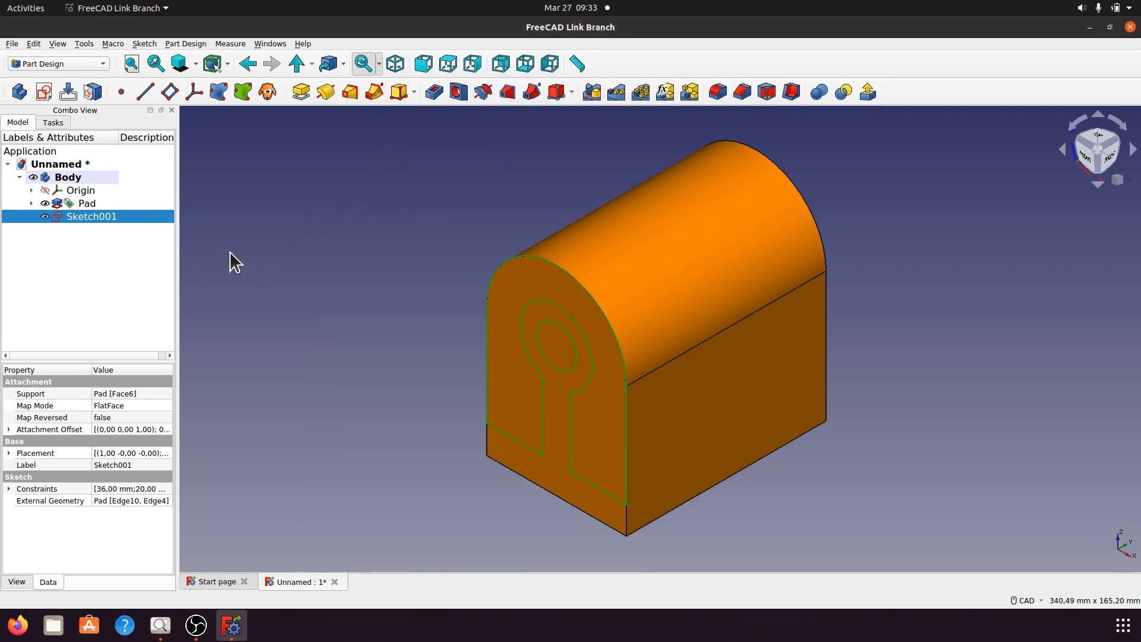
# Pocket the front-face sketch into the block to a length of 86 mm
pyautogui.click(434, 92)
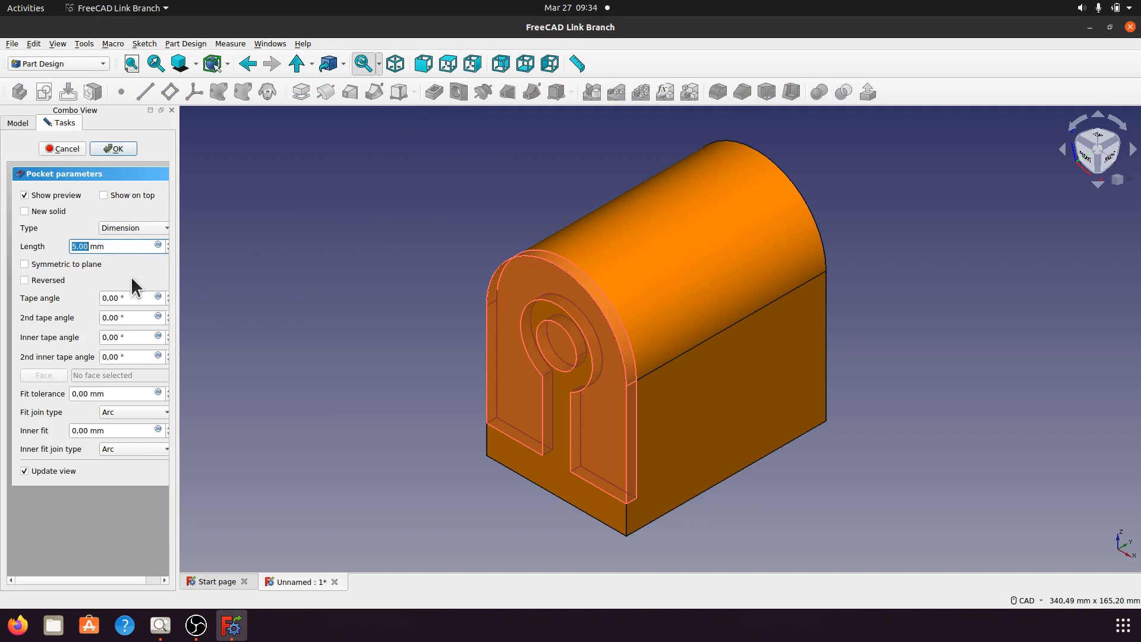
pyautogui.click(24, 280)
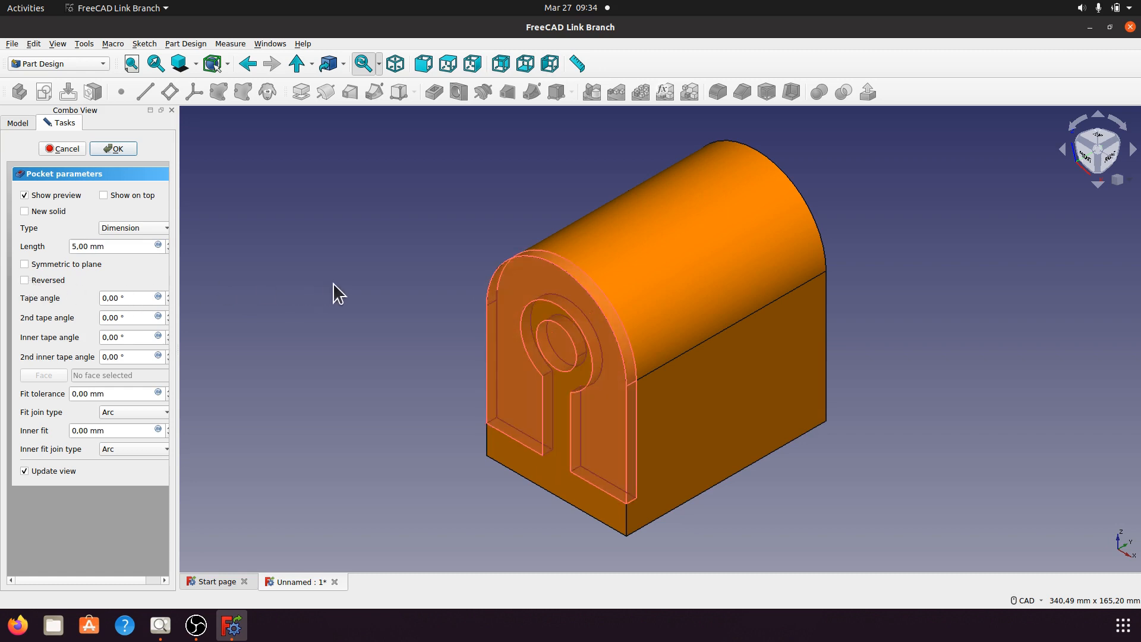
pyautogui.moveTo(149, 245); pyautogui.dragTo(64, 245)
pyautogui.press('Tab')
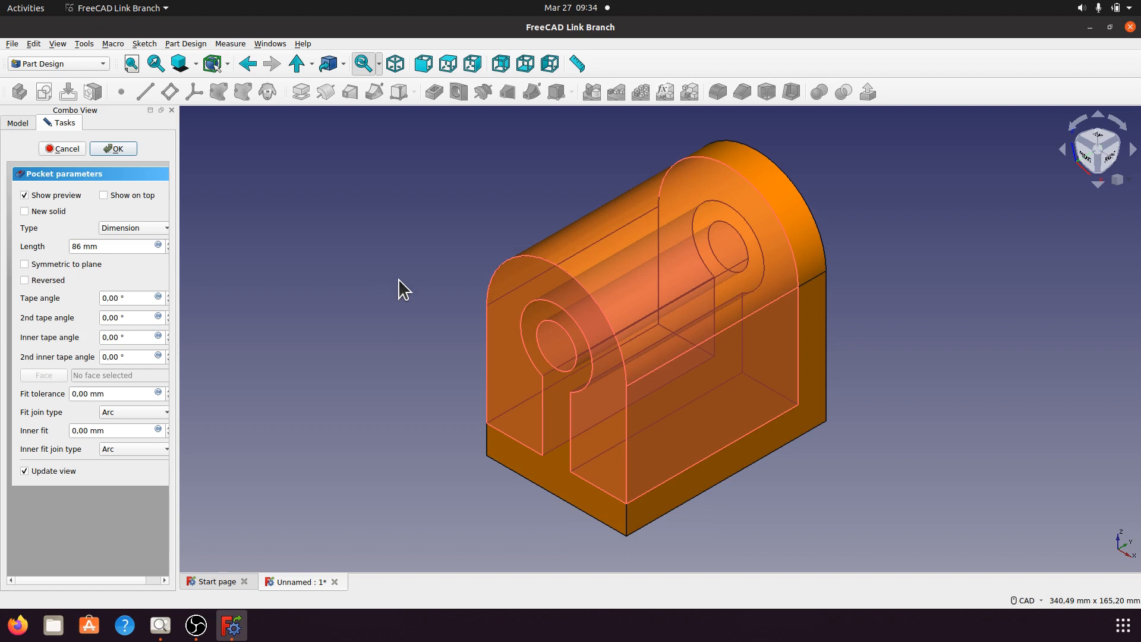
pyautogui.click(122, 149)
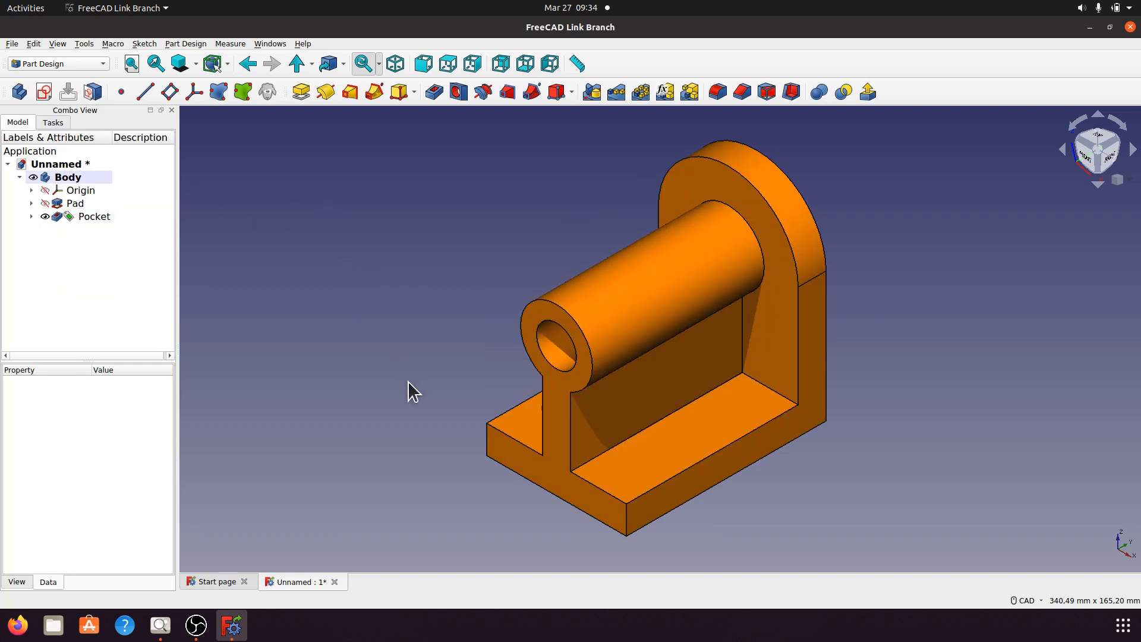
# Inspect the pocketed bracket from several angles and check the boss and rib dimensions in the a007.png reference drawing
pyautogui.moveTo(408, 389); pyautogui.dragTo(348, 400, button='middle')
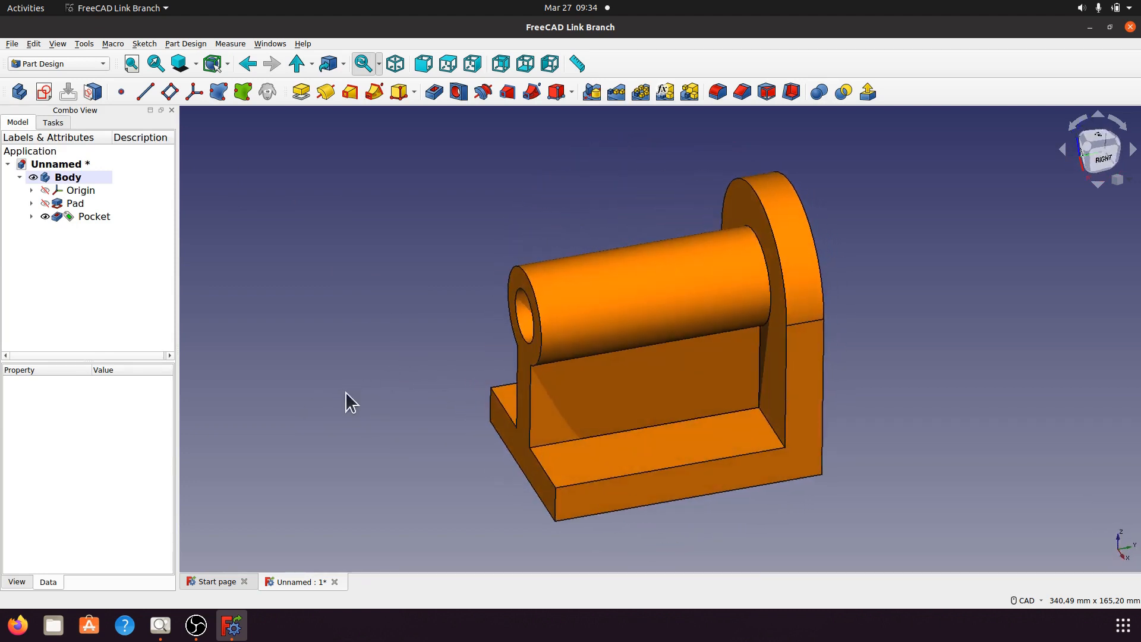
pyautogui.moveTo(364, 445); pyautogui.dragTo(475, 445, button='middle')
pyautogui.moveTo(416, 122); pyautogui.dragTo(904, 347, button='middle')
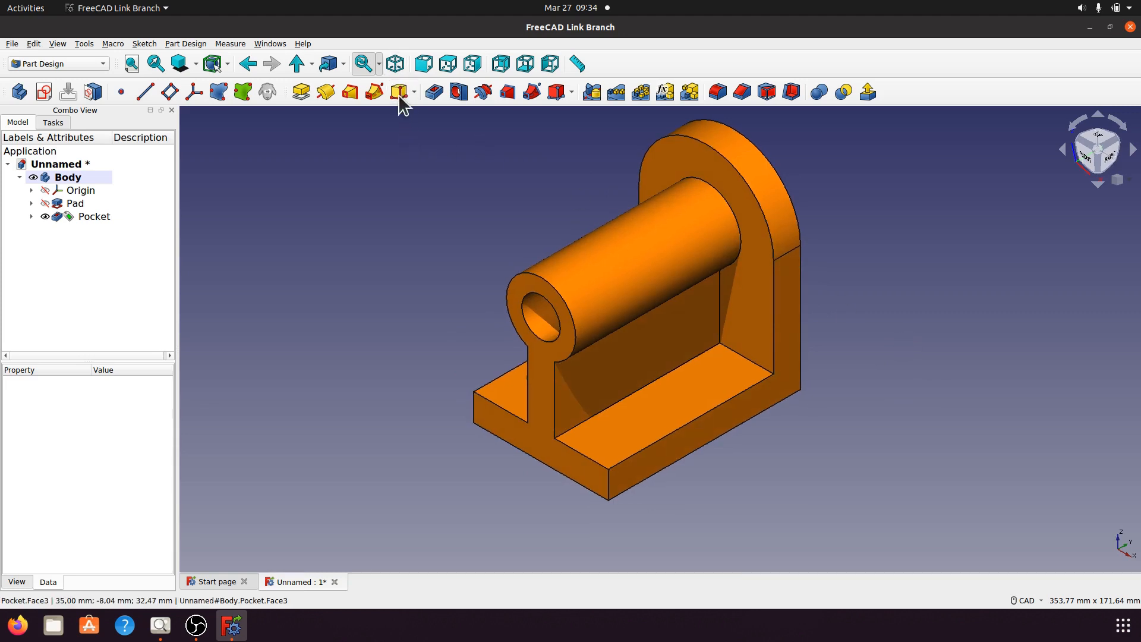
pyautogui.click(160, 635)
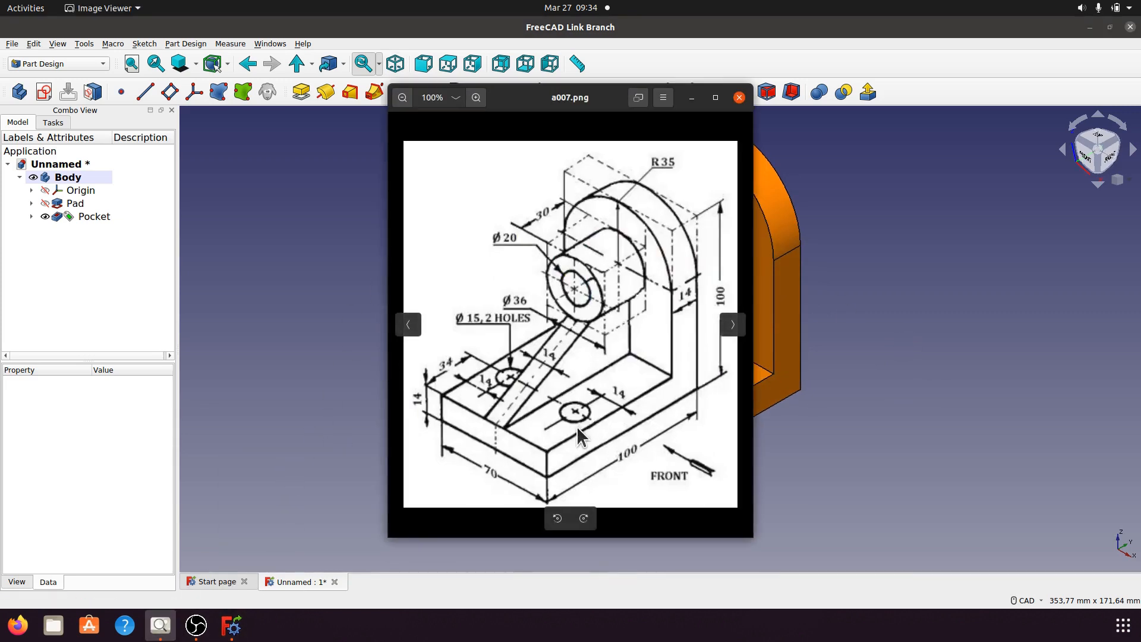
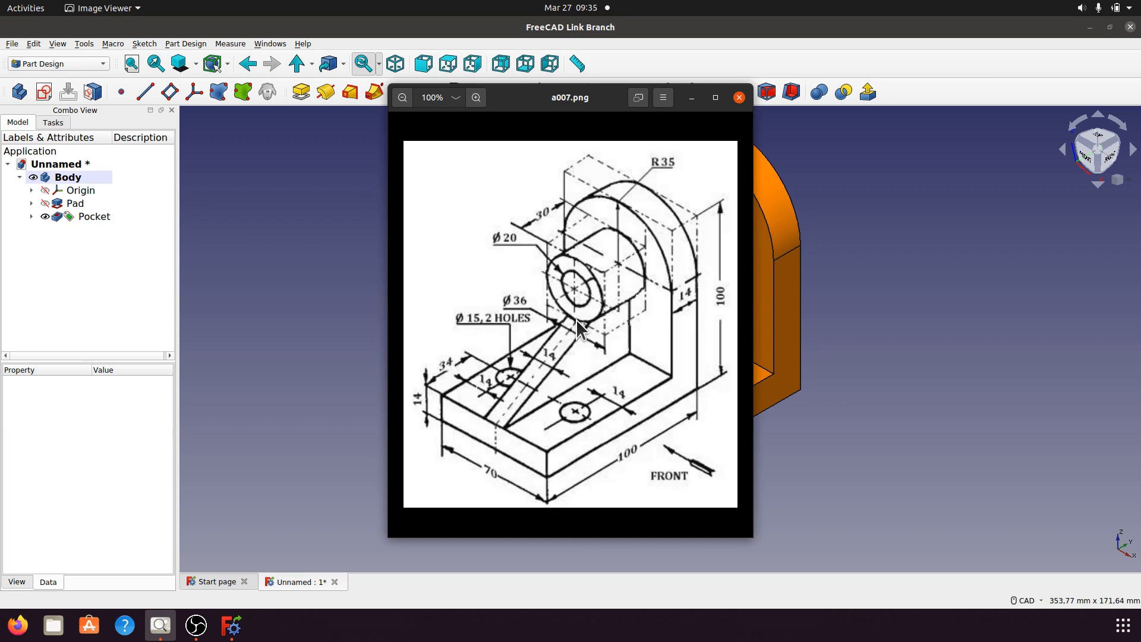
pyautogui.click(692, 98)
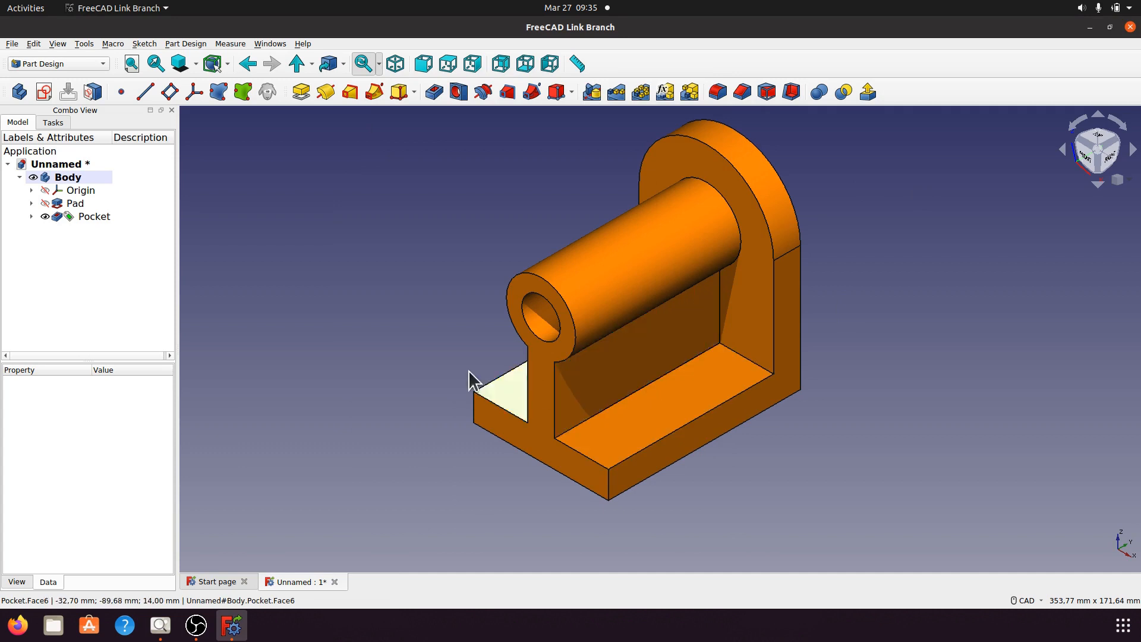
# Expand the body's Origin and make its reference planes and axes visible
pyautogui.click(81, 191)
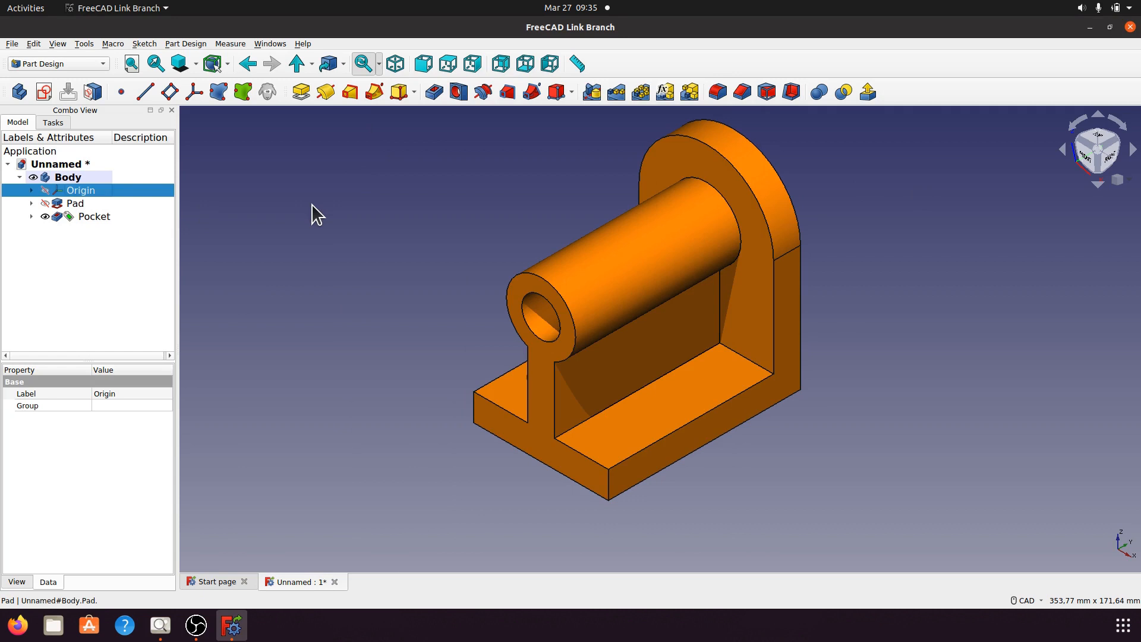
pyautogui.click(31, 190)
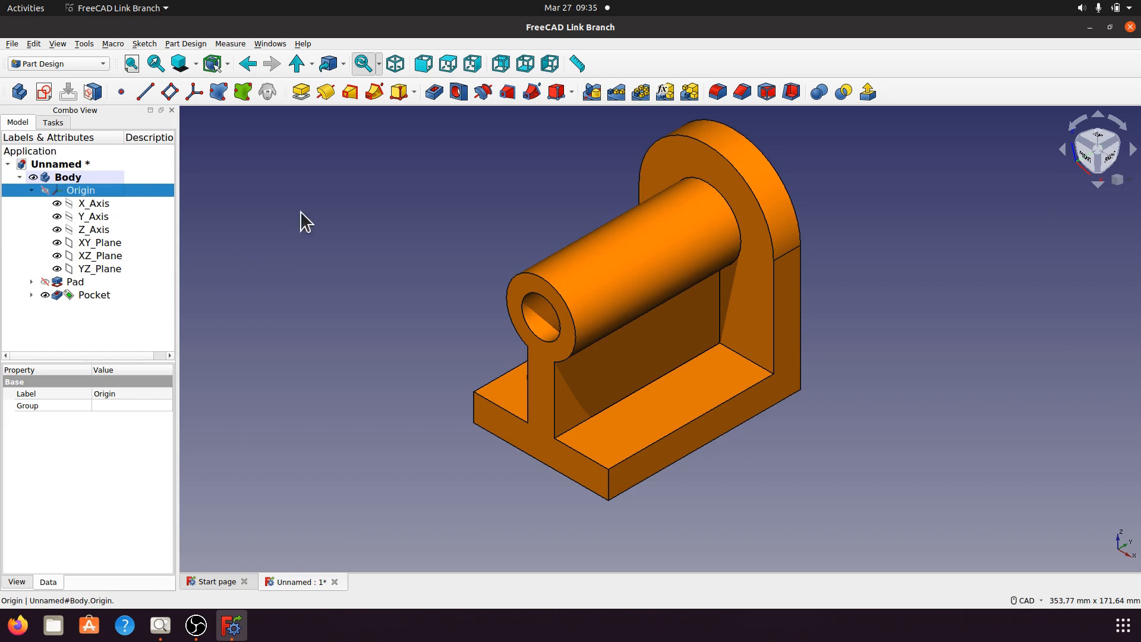
pyautogui.press('space')
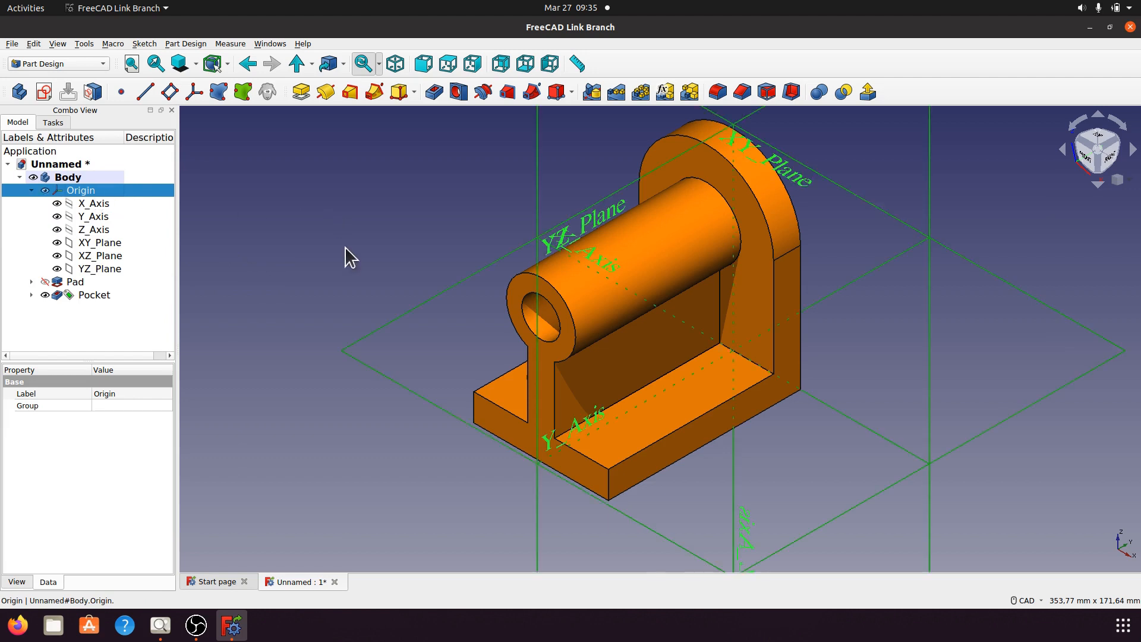
pyautogui.moveTo(405, 233); pyautogui.dragTo(492, 283, button='middle')
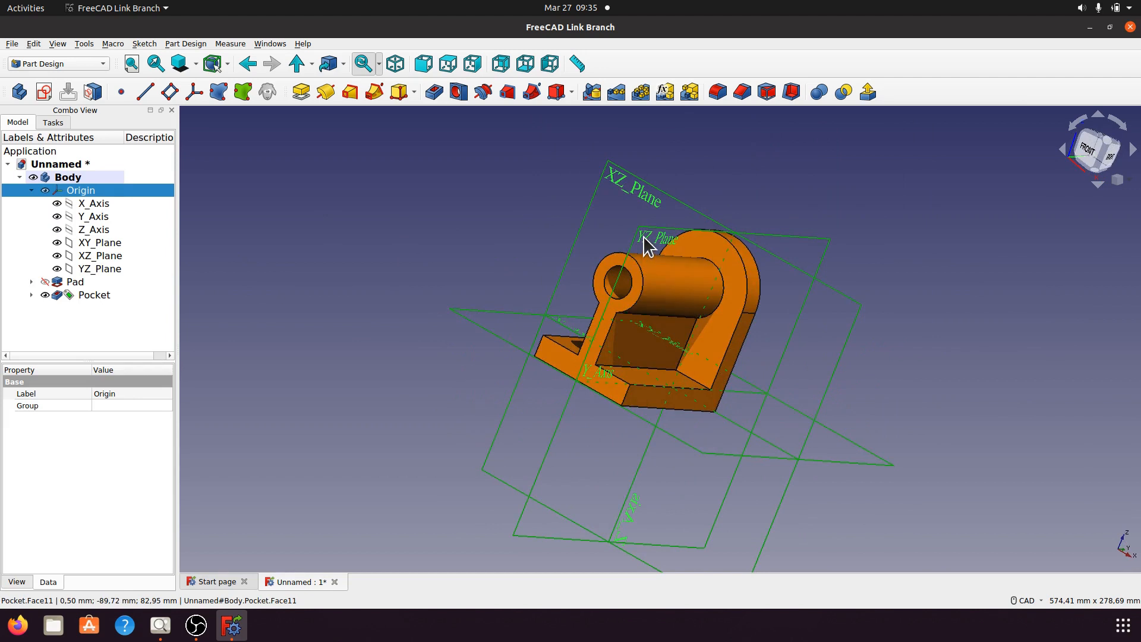
# Hide the XZ and XY planes and the Z, Y and X axes, leaving only the YZ plane shown
pyautogui.click(98, 255)
pyautogui.press('space')
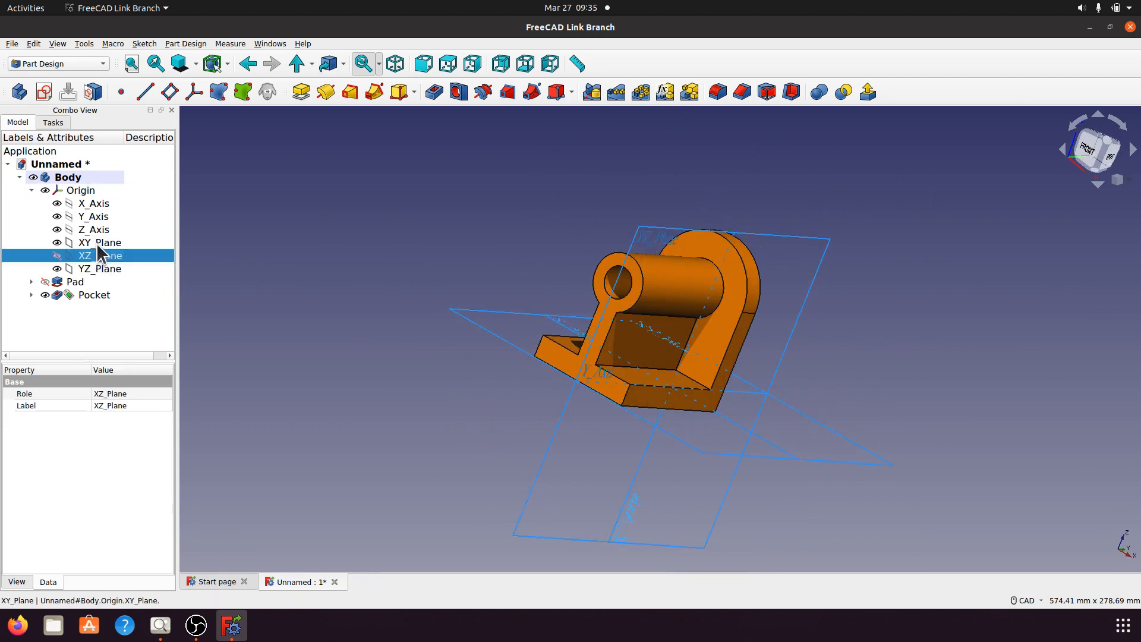
pyautogui.click(96, 243)
pyautogui.press('space')
pyautogui.click(99, 230)
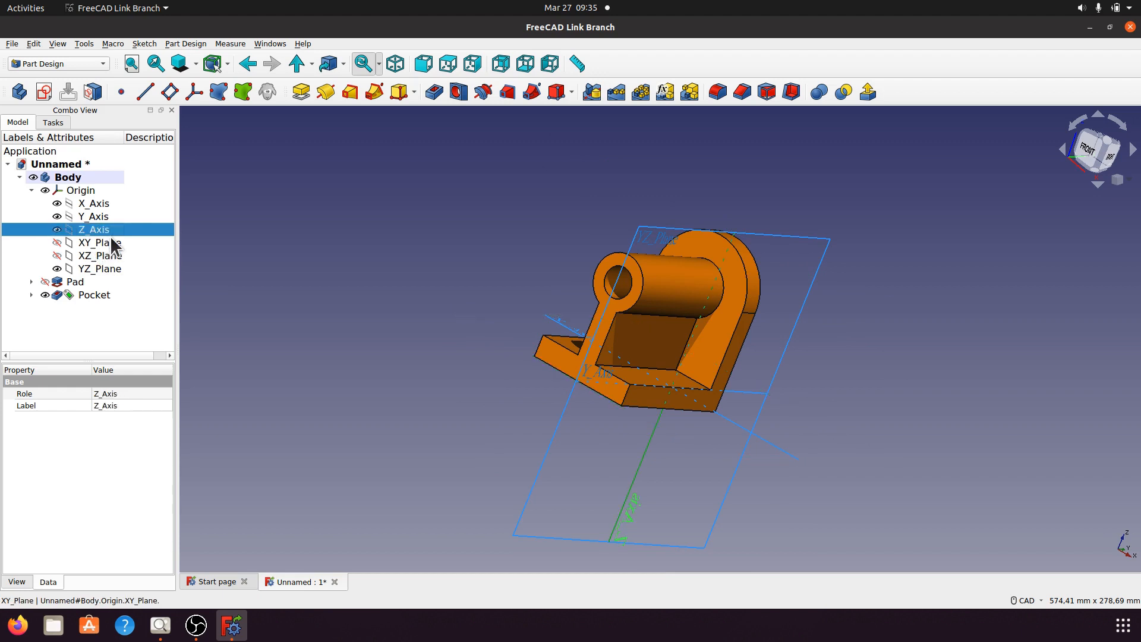
pyautogui.press('space')
pyautogui.click(106, 217)
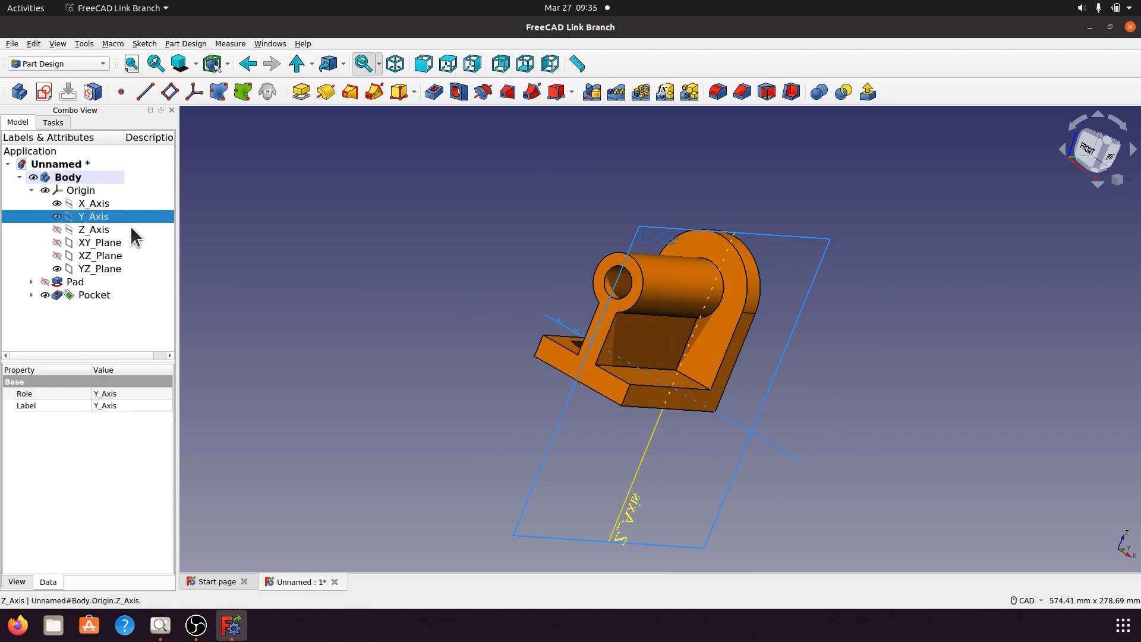
pyautogui.press('space')
pyautogui.click(104, 204)
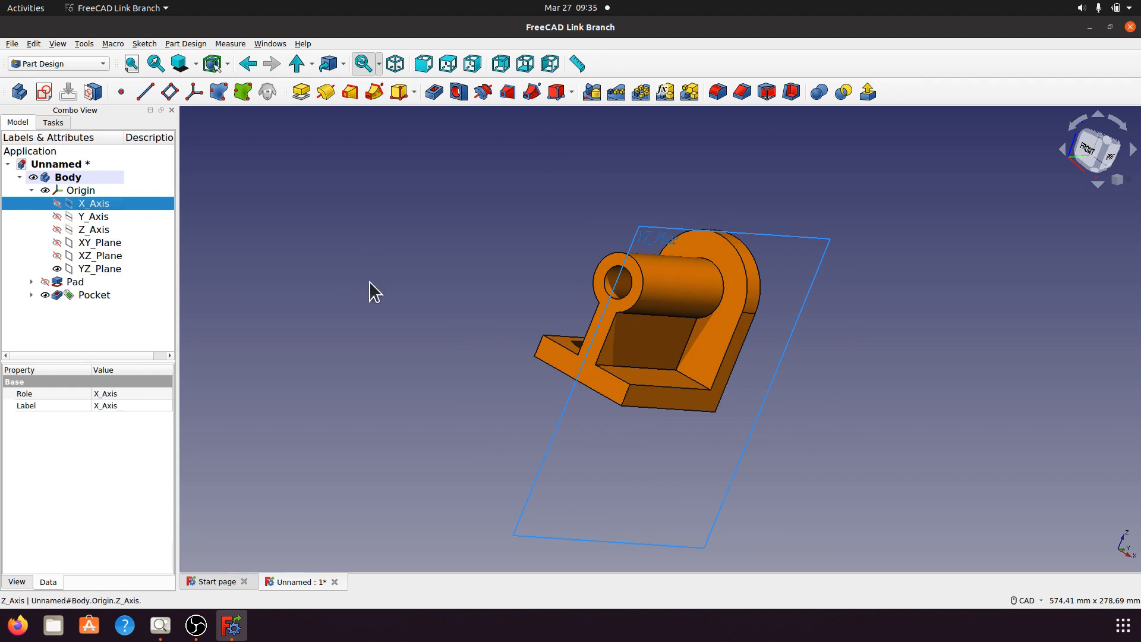
# Create a new sketch on the YZ plane
pyautogui.click(463, 257)
pyautogui.moveTo(572, 211); pyautogui.dragTo(434, 257, button='middle')
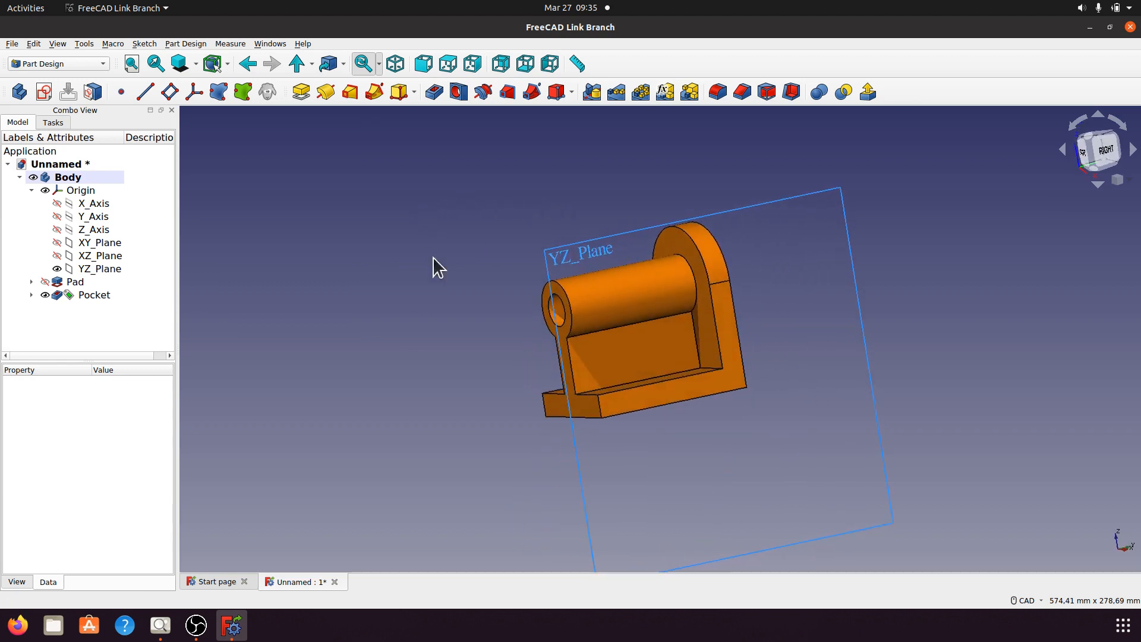
pyautogui.moveTo(482, 363); pyautogui.dragTo(425, 321, button='middle')
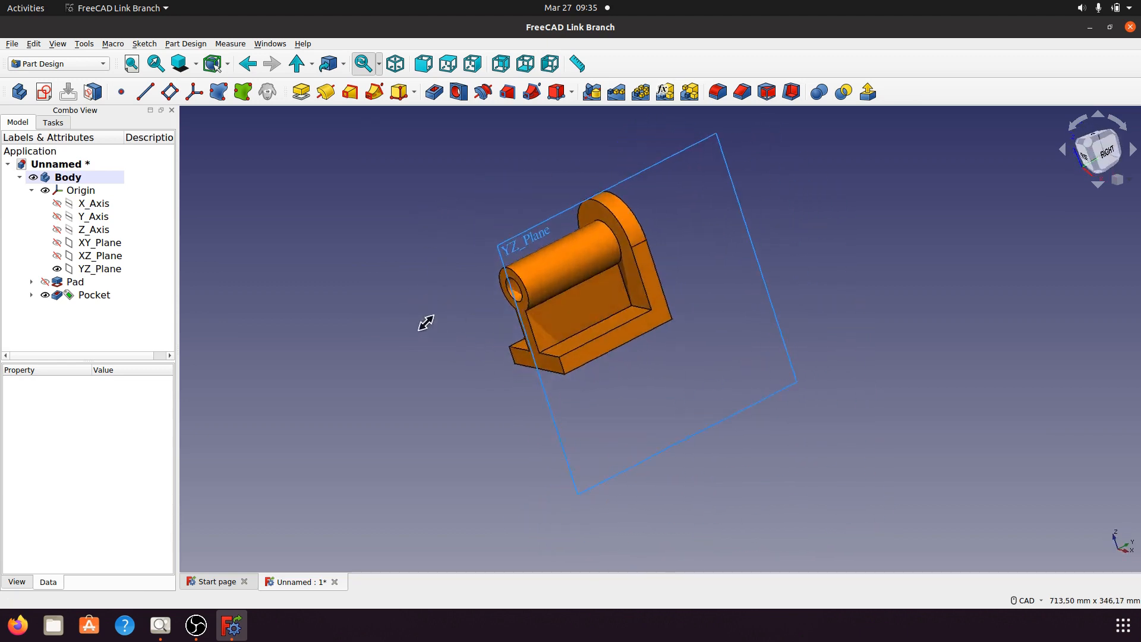
pyautogui.moveTo(767, 384); pyautogui.dragTo(568, 336, button='middle')
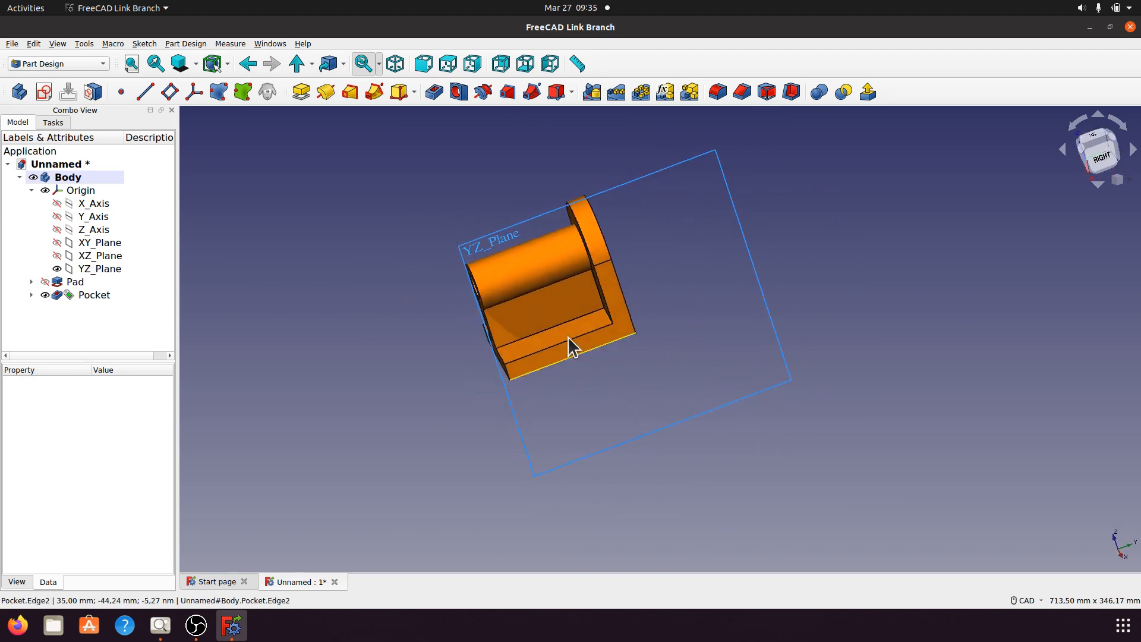
pyautogui.click(484, 243)
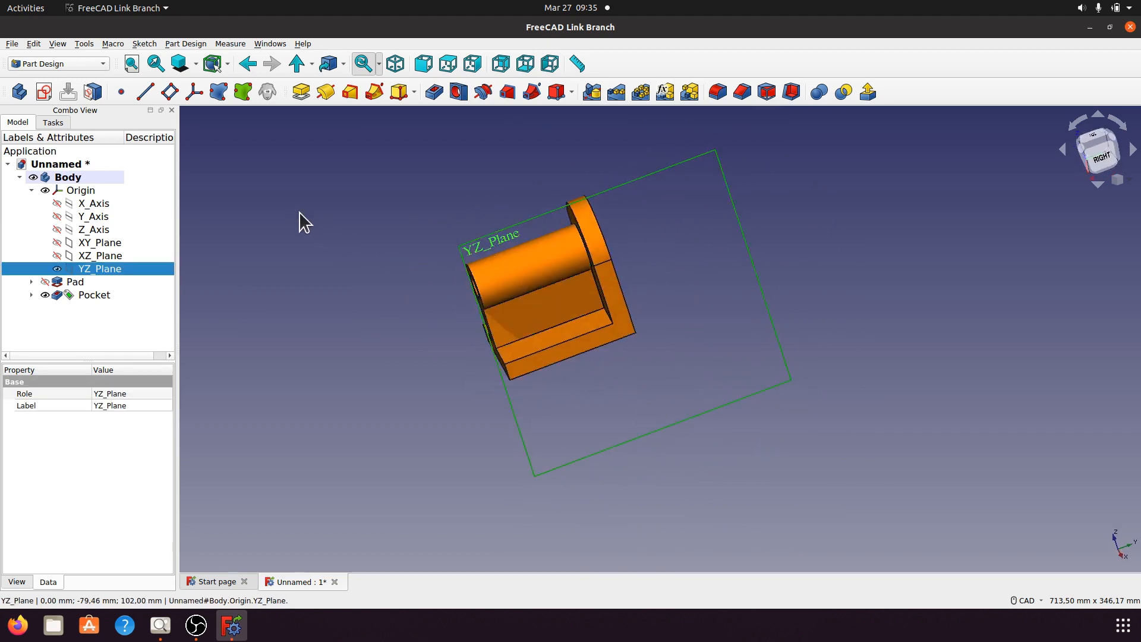
pyautogui.click(44, 92)
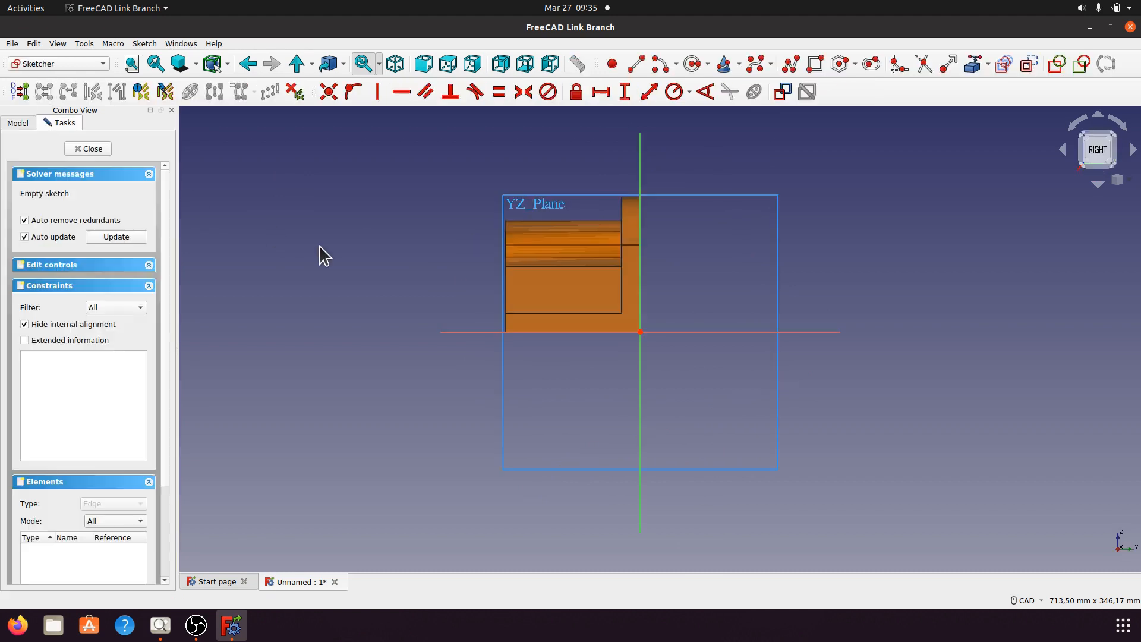
# Draw a closed four-sided polyline over the cylinder's front part, with a vertical inner side about 40 mm long and a slanted lower edge about 60 mm long
pyautogui.moveTo(353, 281)
pyautogui.mouseDown(button='middle')
pyautogui.moveTo(369, 303)
pyautogui.moveTo(370, 270)
pyautogui.mouseUp(button='middle')
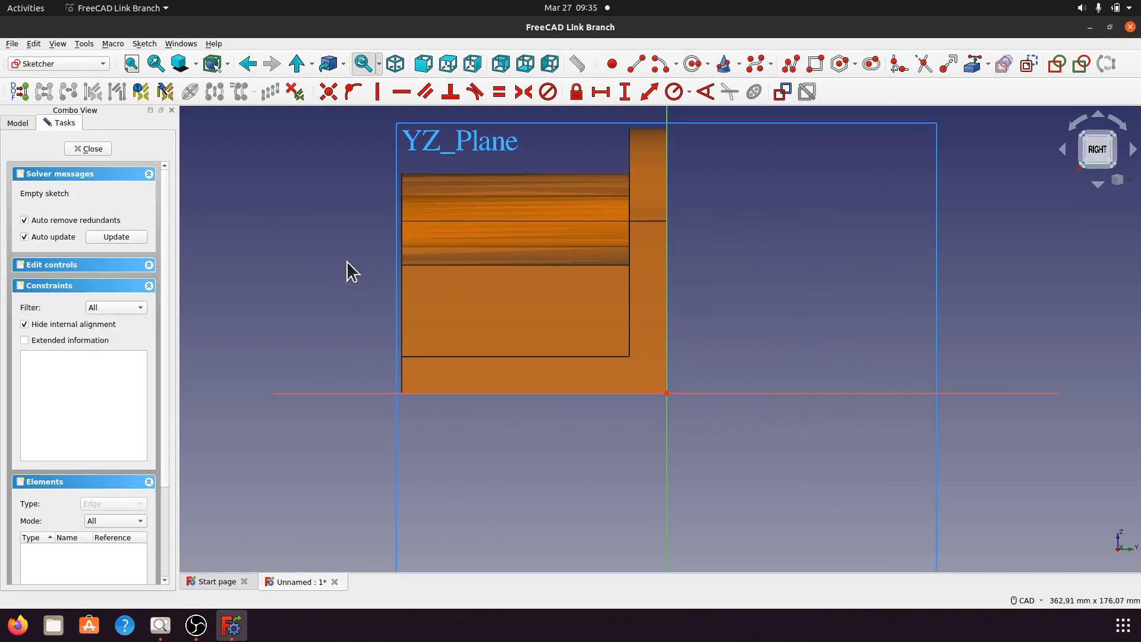
pyautogui.moveTo(294, 230); pyautogui.dragTo(357, 288, button='middle')
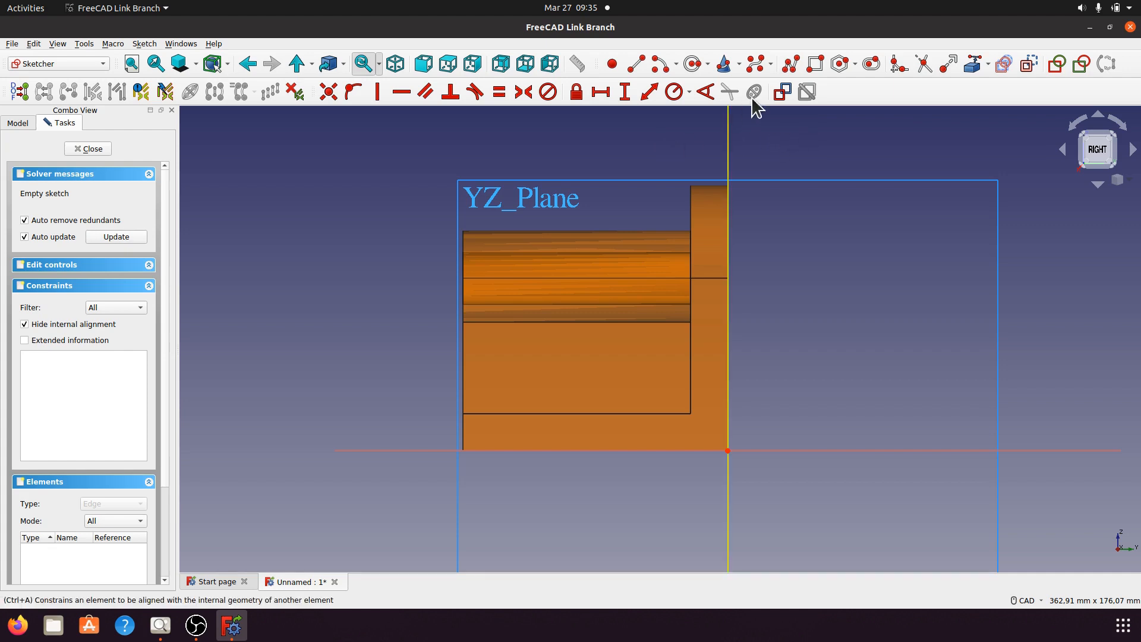
pyautogui.click(795, 64)
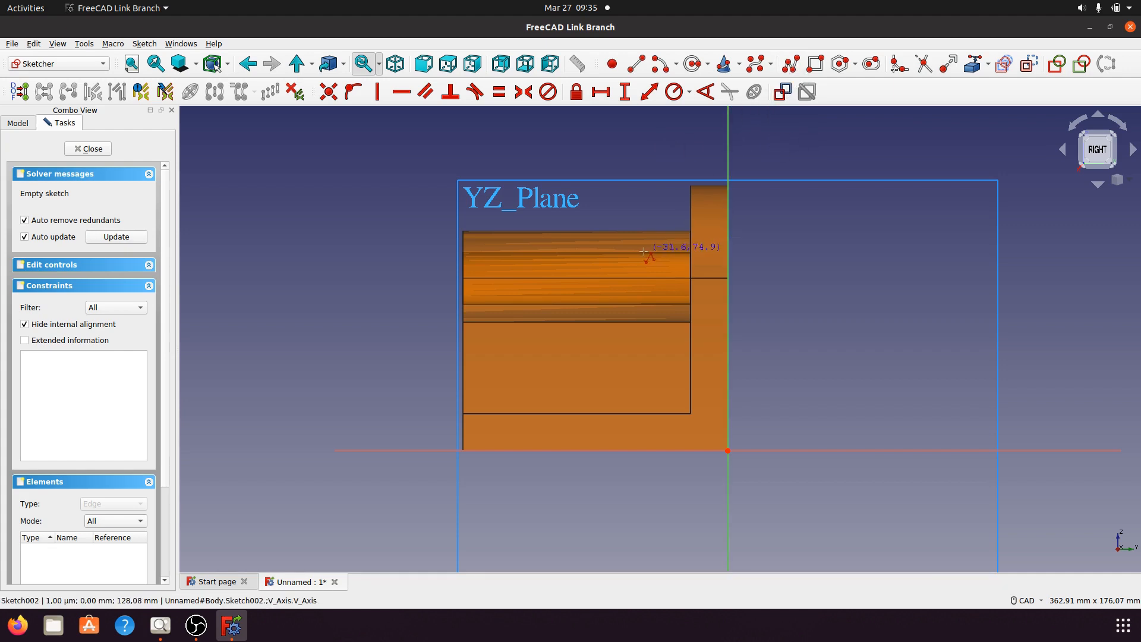
pyautogui.click(599, 217)
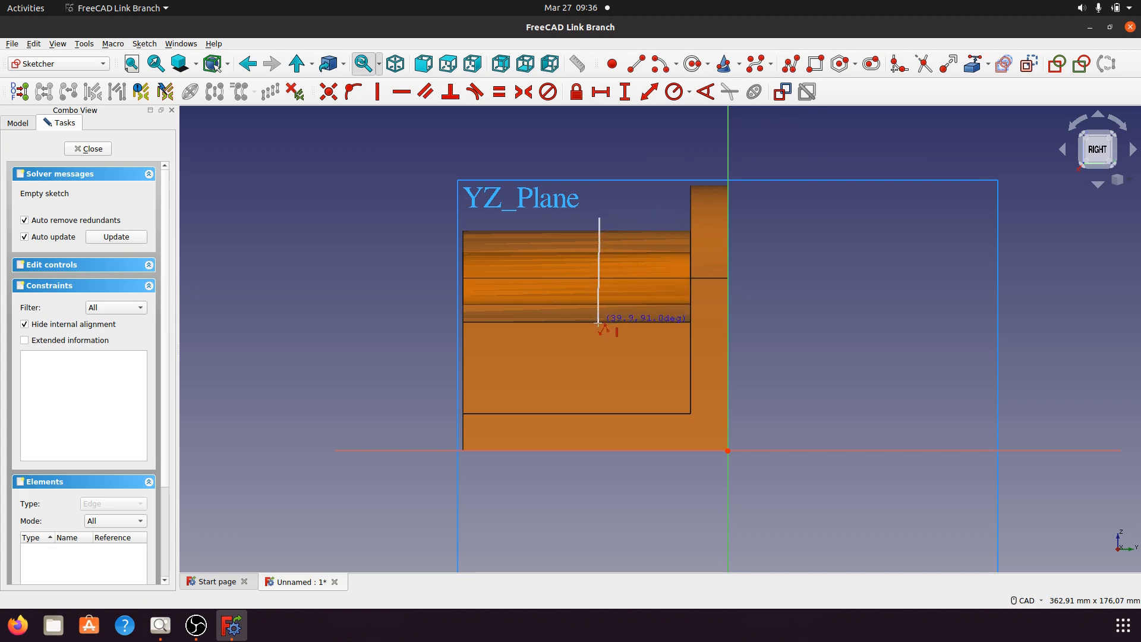
pyautogui.click(599, 323)
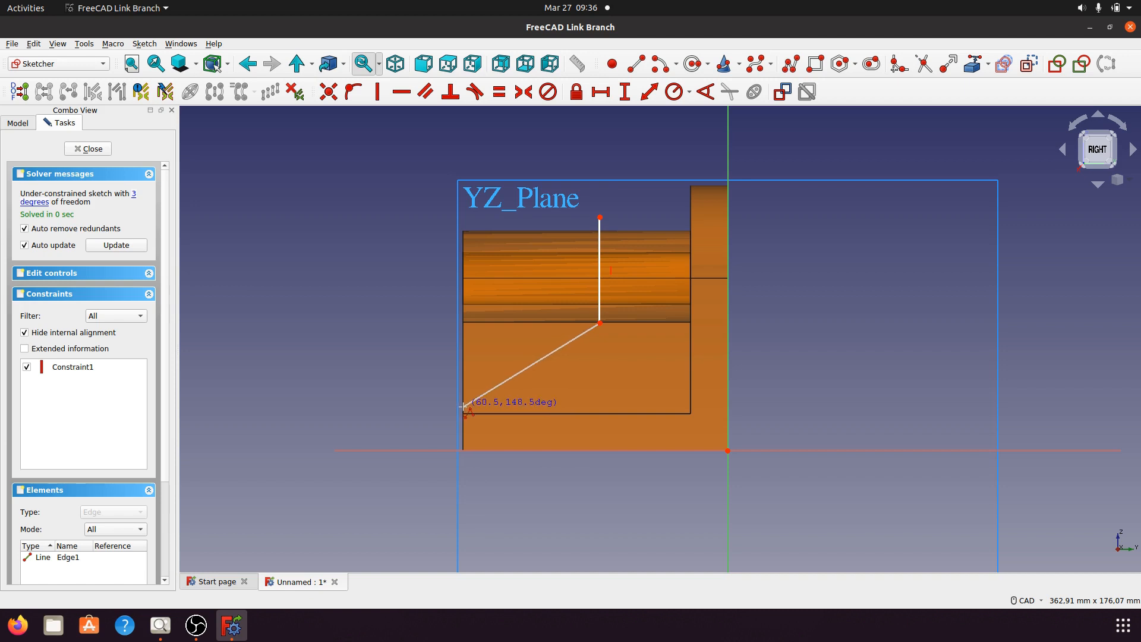
pyautogui.click(462, 407)
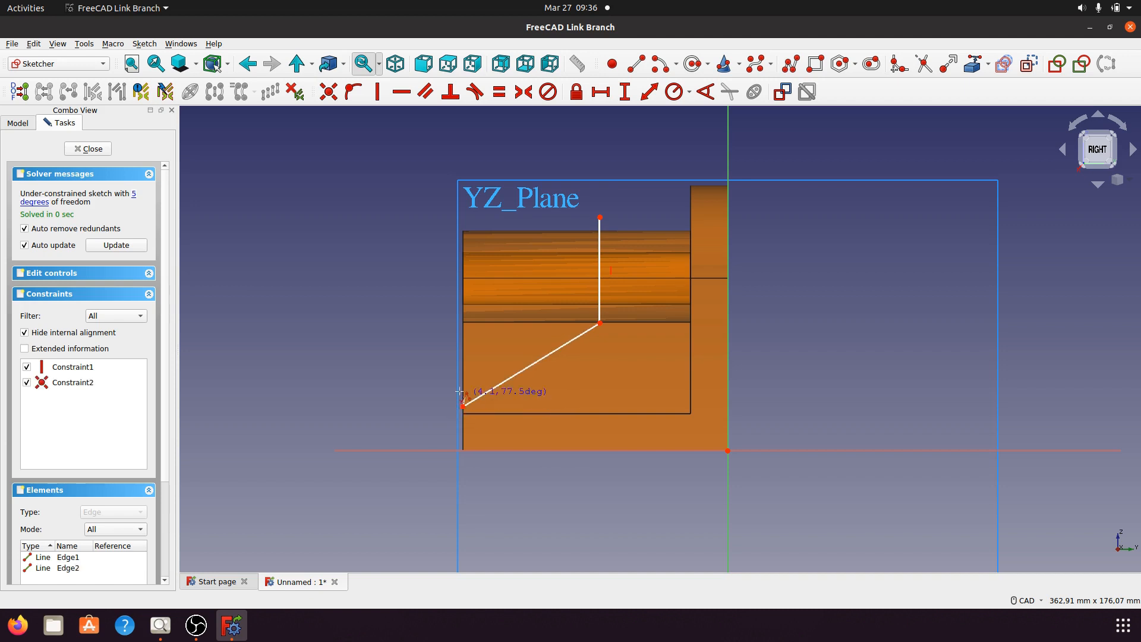
pyautogui.click(462, 218)
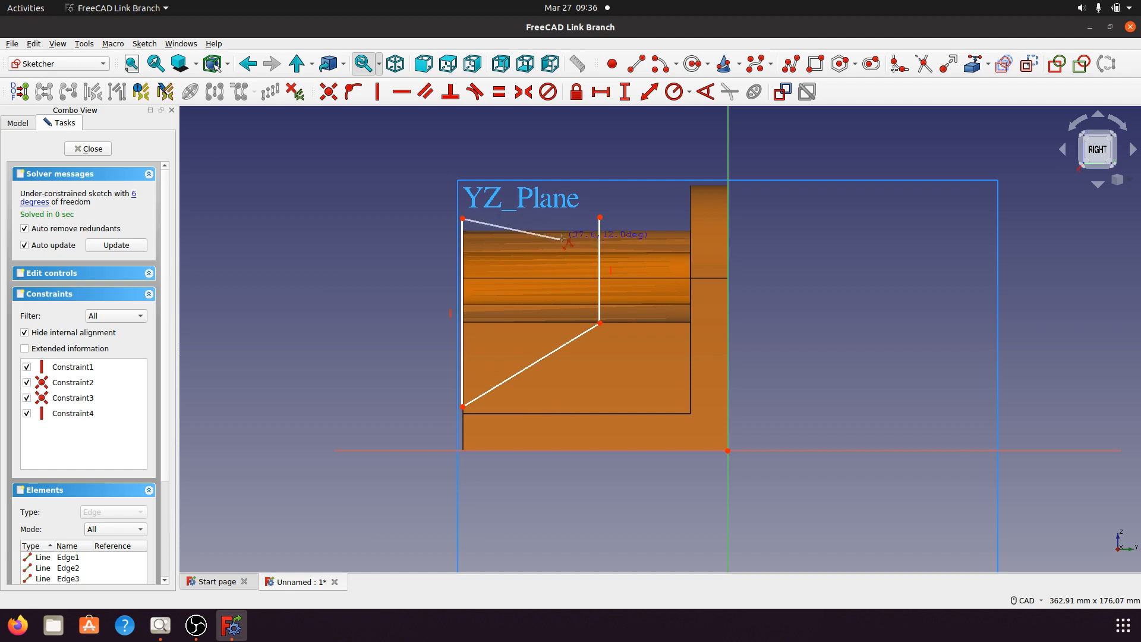
pyautogui.click(600, 218)
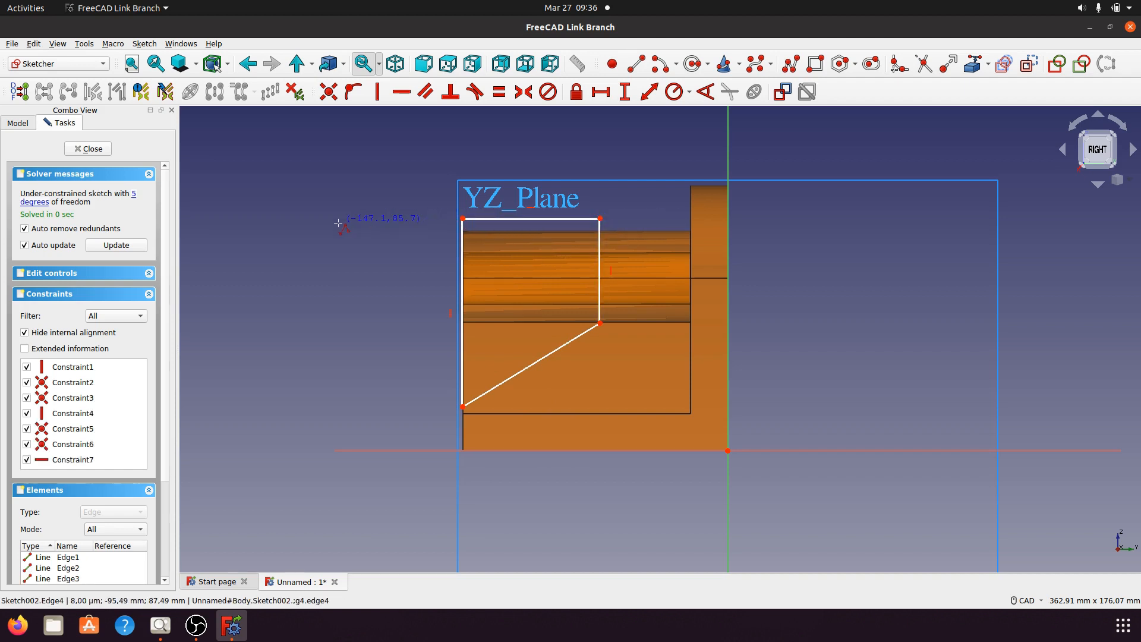
# Link the bracket's vertical front edge above the base into the sketch as external geometry
pyautogui.scroll(4, 410, 472)
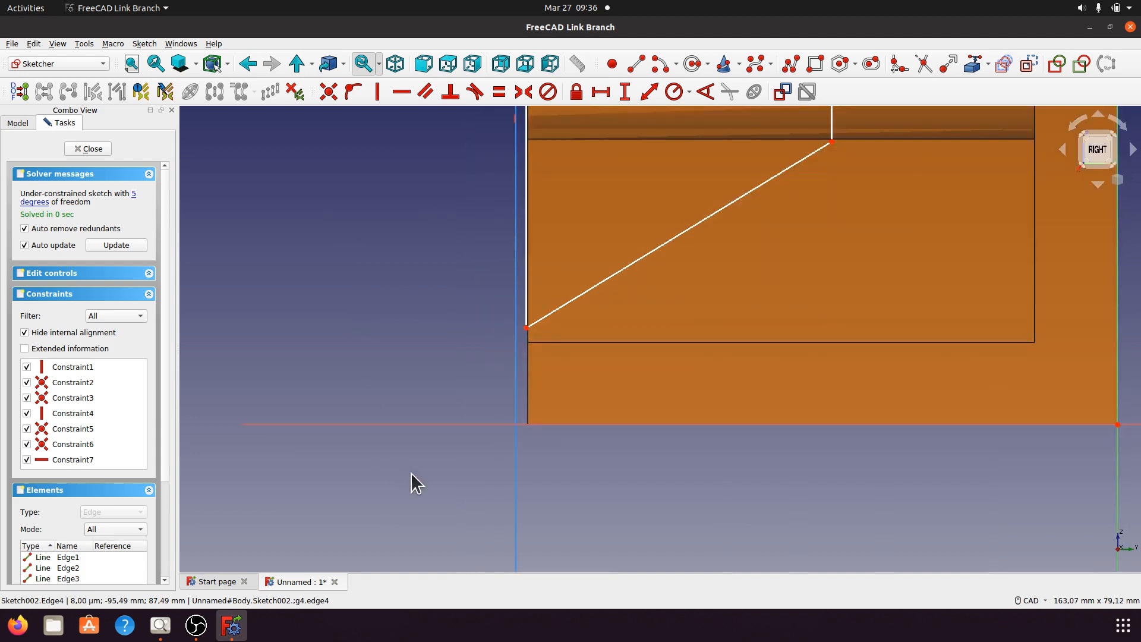
pyautogui.scroll(3, 475, 307)
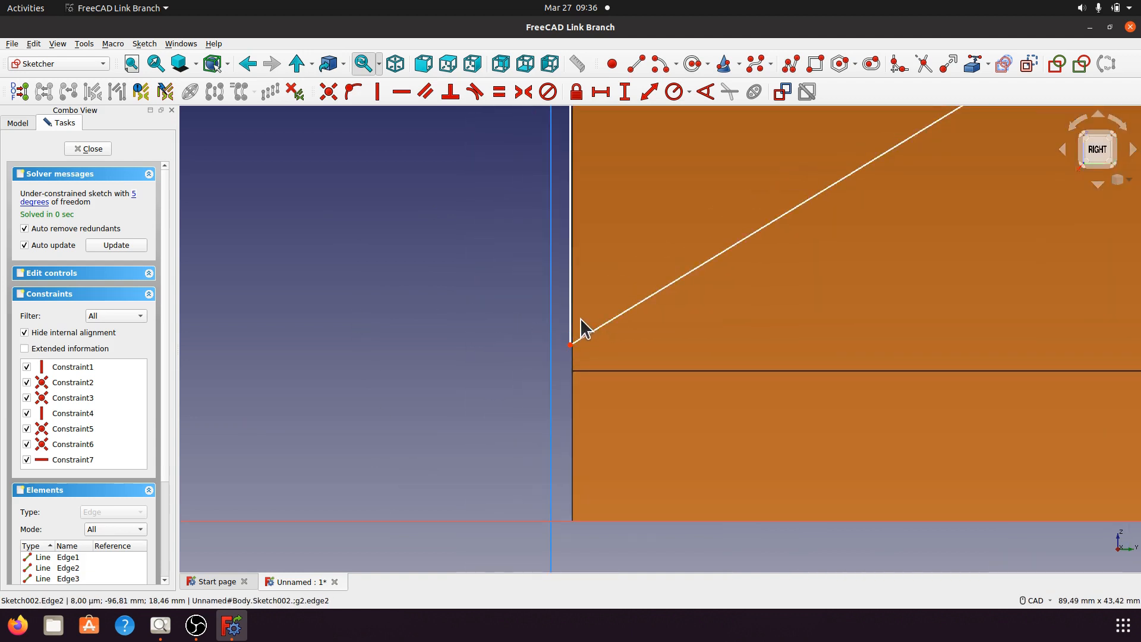
pyautogui.click(973, 63)
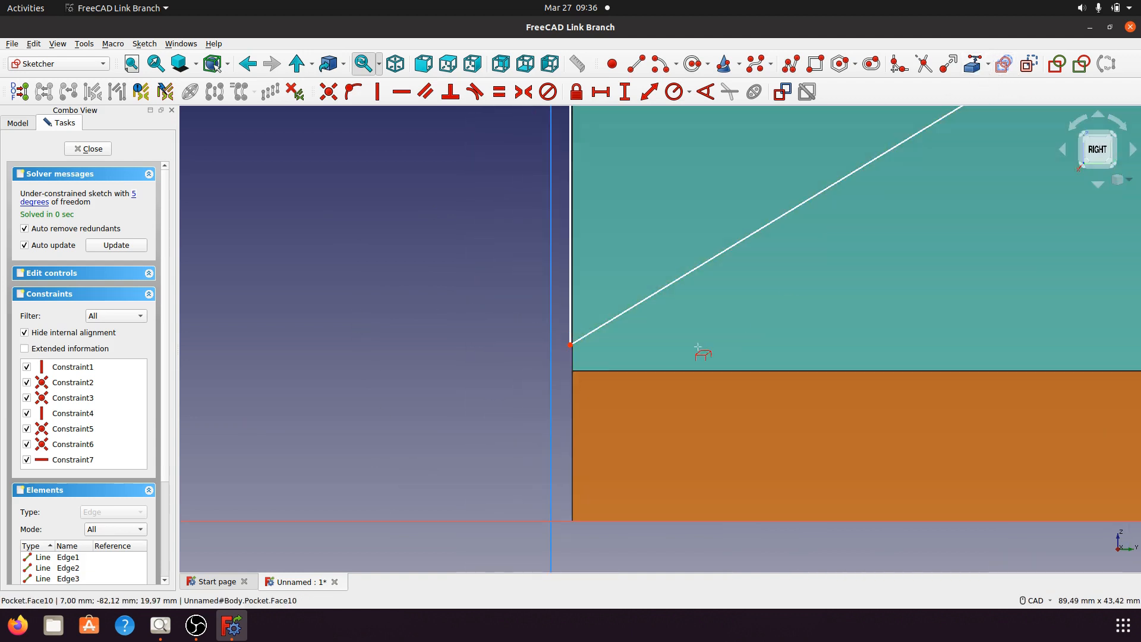
pyautogui.click(572, 329)
pyautogui.rightClick(482, 326)
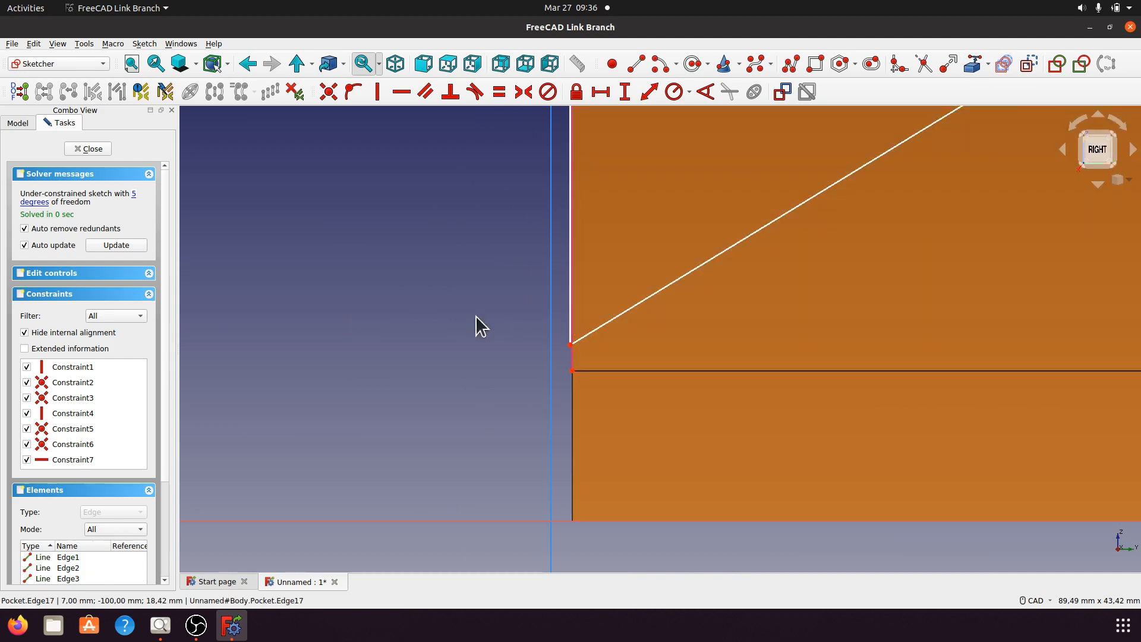
# Constrain the profile's lower outer corner onto the linked vertical front edge
pyautogui.click(571, 347)
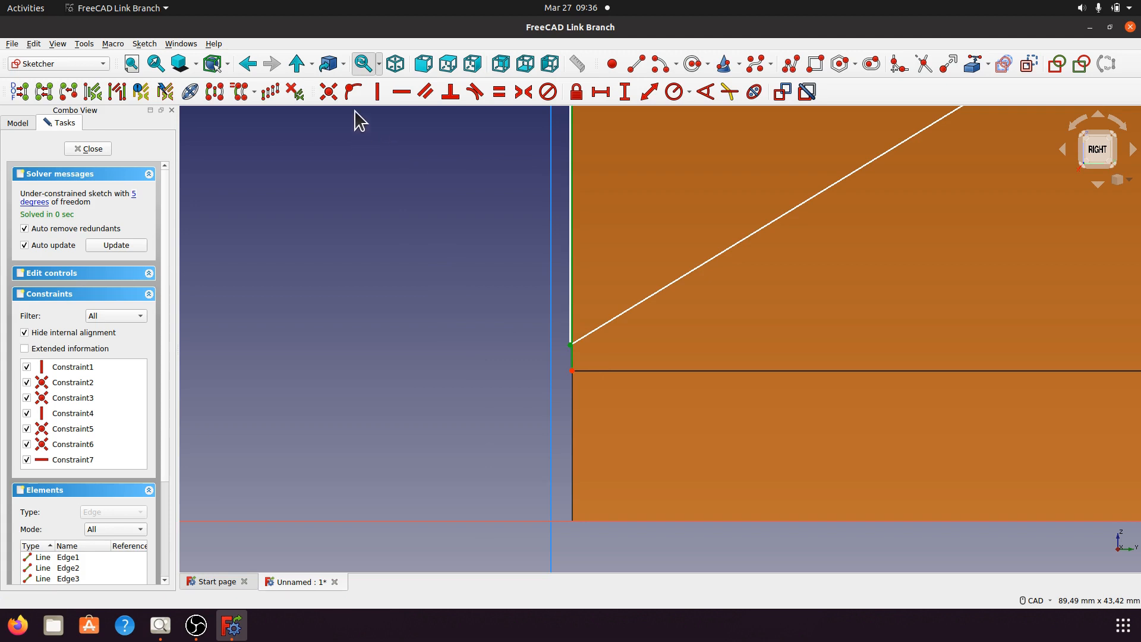
pyautogui.click(354, 93)
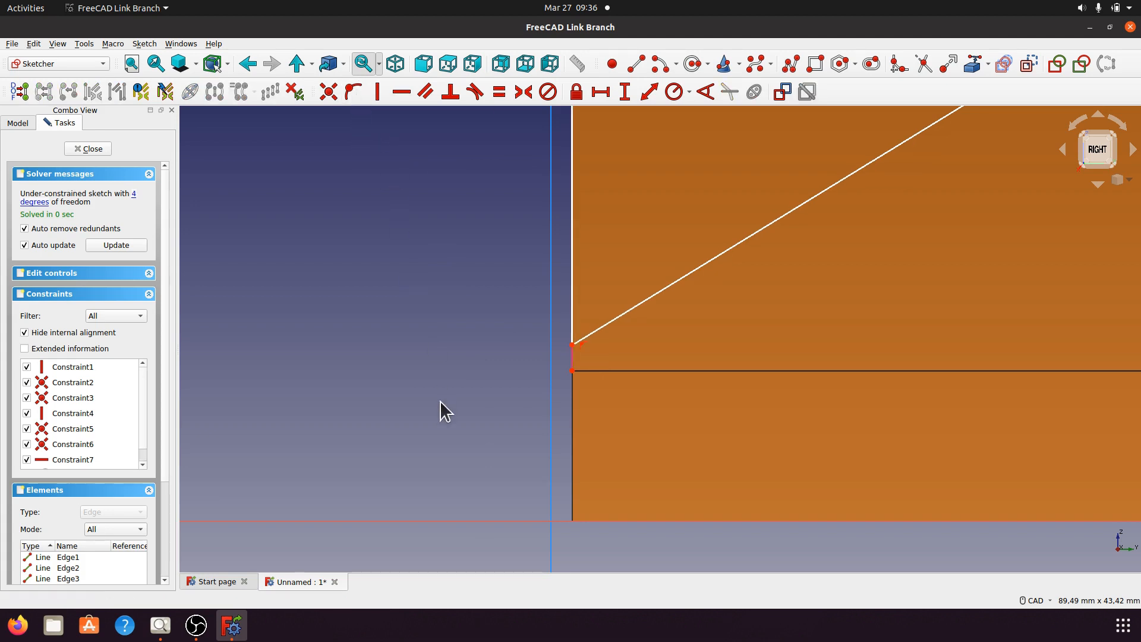
# Link the cylinder's lower horizontal edge as external geometry and constrain the profile's lower inner corner onto it
pyautogui.scroll(-5, 438, 406)
pyautogui.scroll(2, 459, 153)
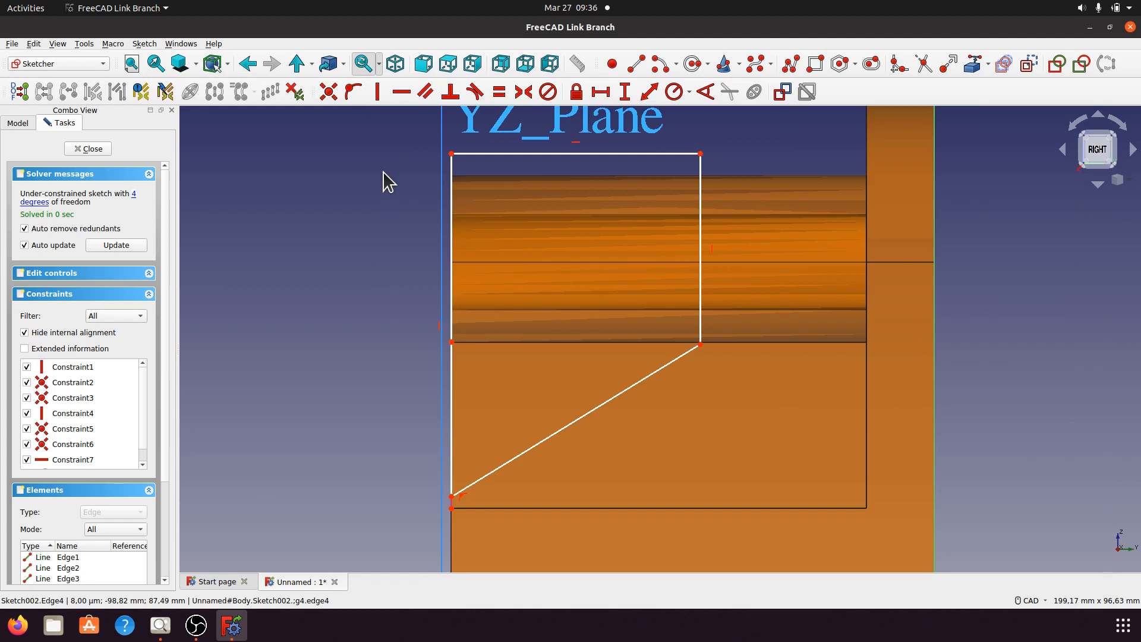
pyautogui.click(972, 63)
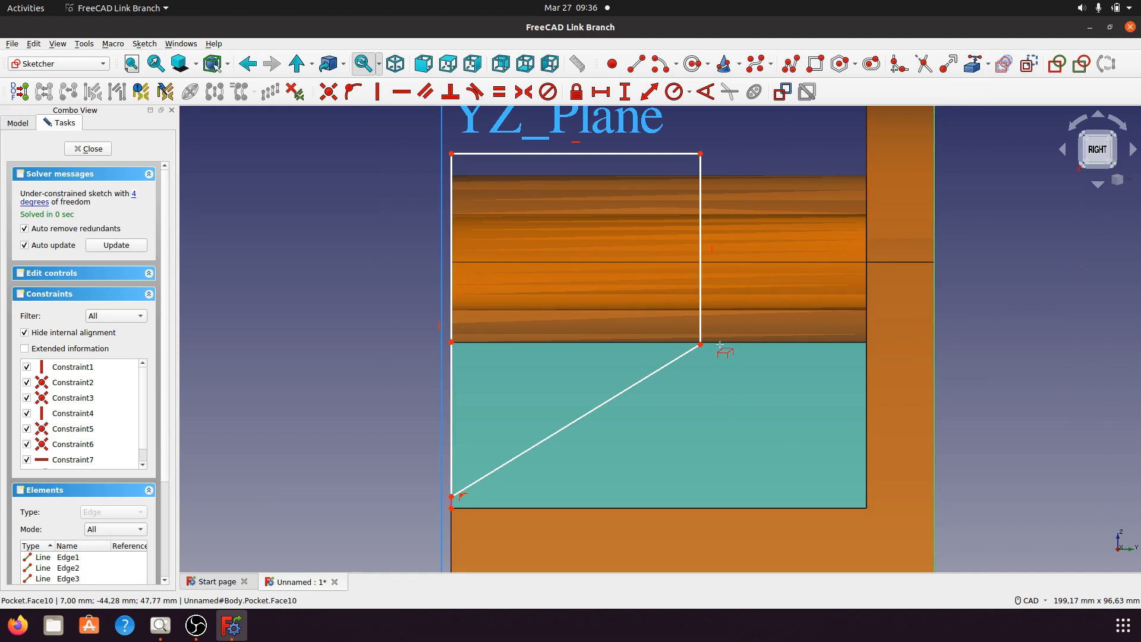
pyautogui.click(721, 341)
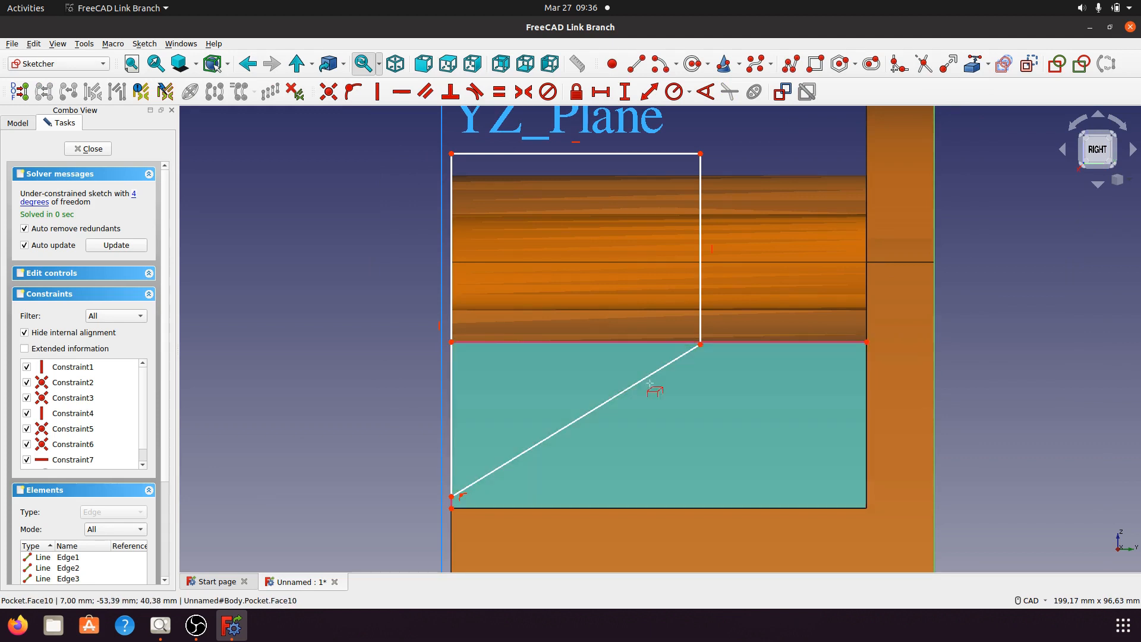
pyautogui.rightClick(319, 300)
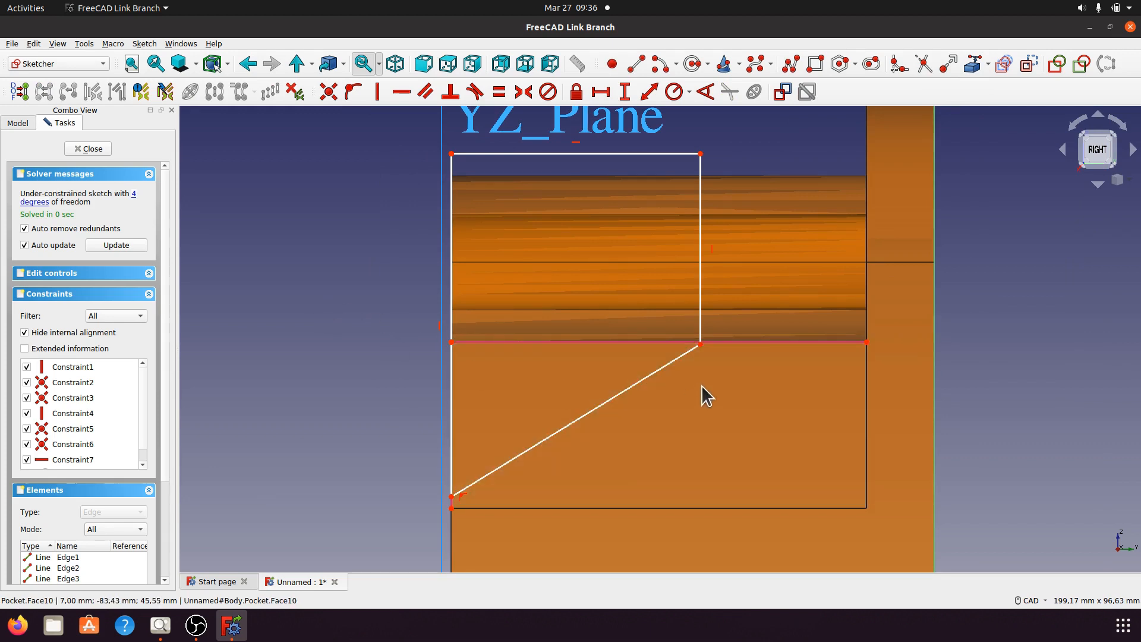
pyautogui.click(700, 345)
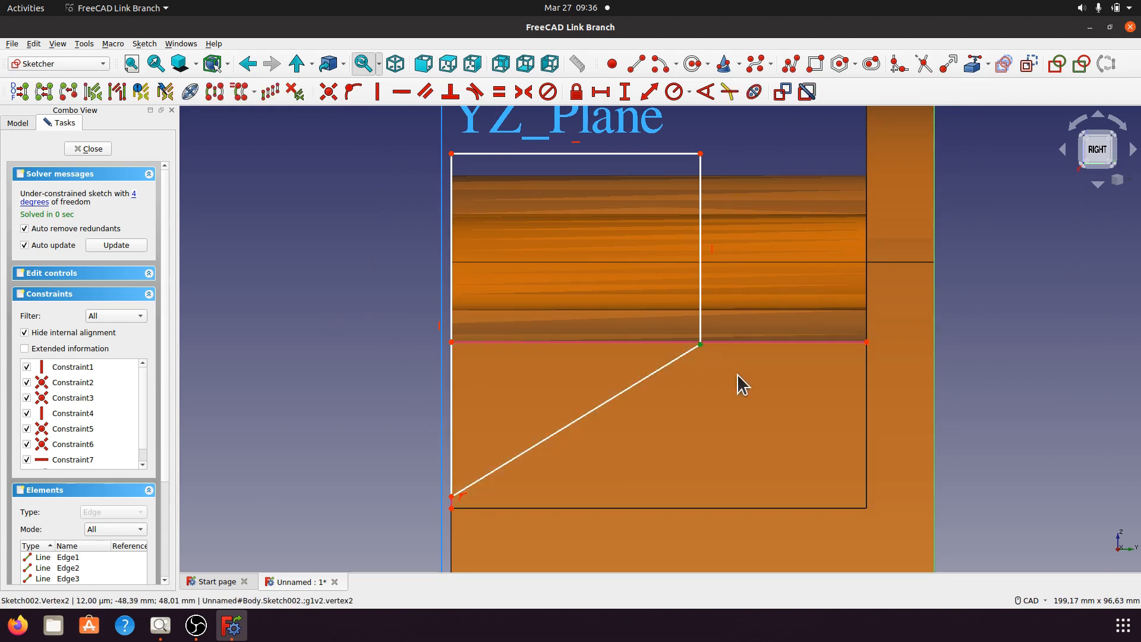
pyautogui.click(724, 343)
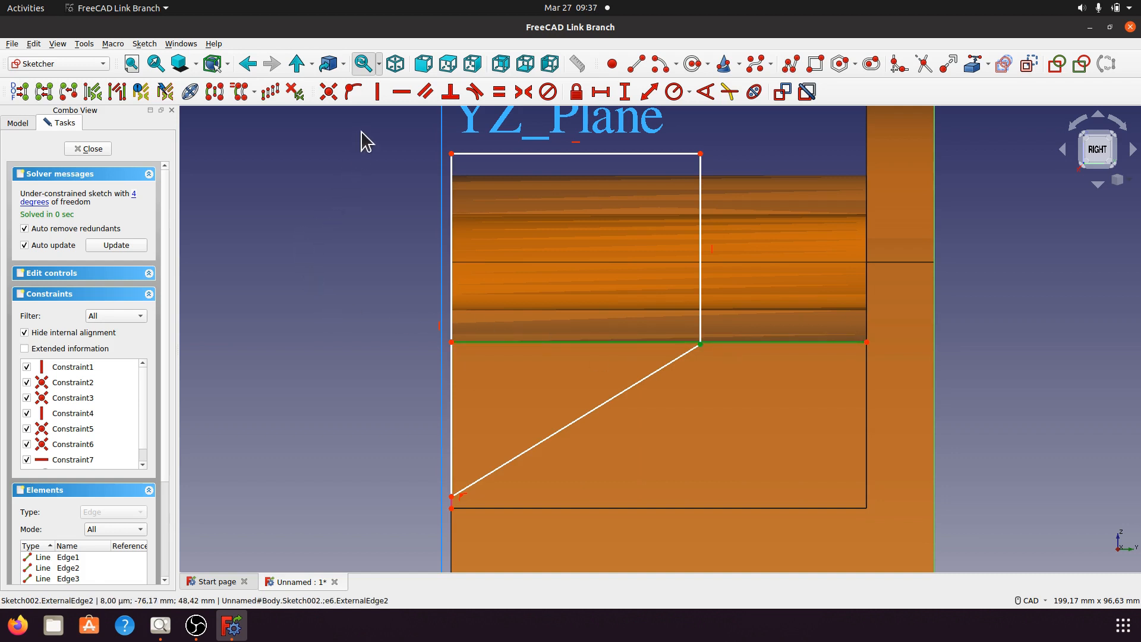
pyautogui.click(354, 94)
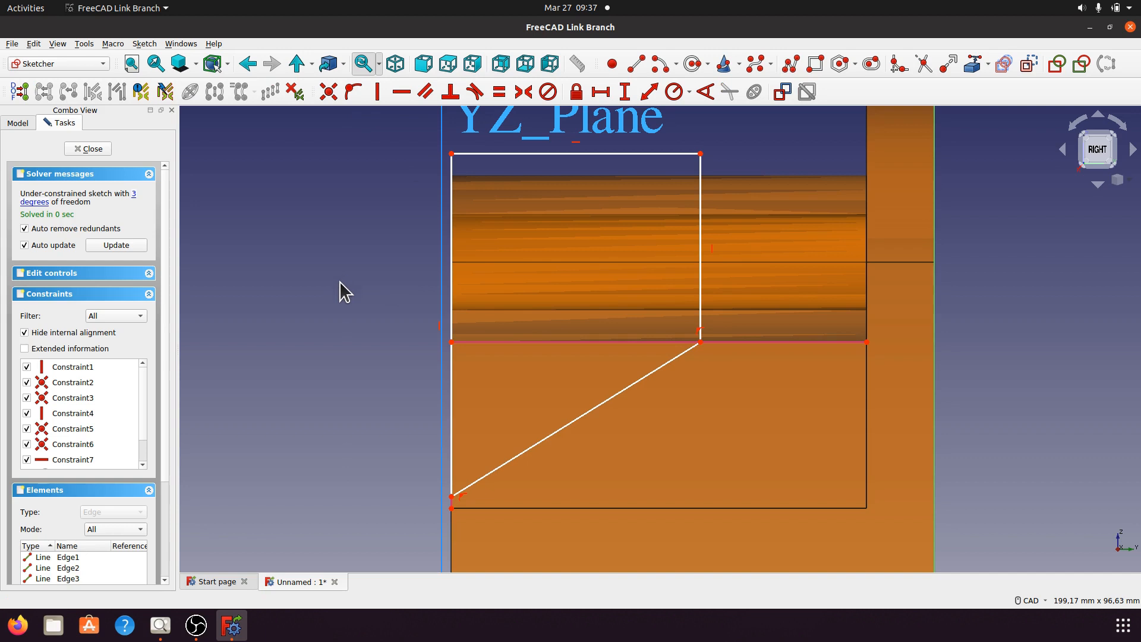
# Constrain the profile's inner vertical side 30 mm from the linked edge's end at the upright plate, placing the dimension above the cylinder
pyautogui.scroll(-2, 336, 363)
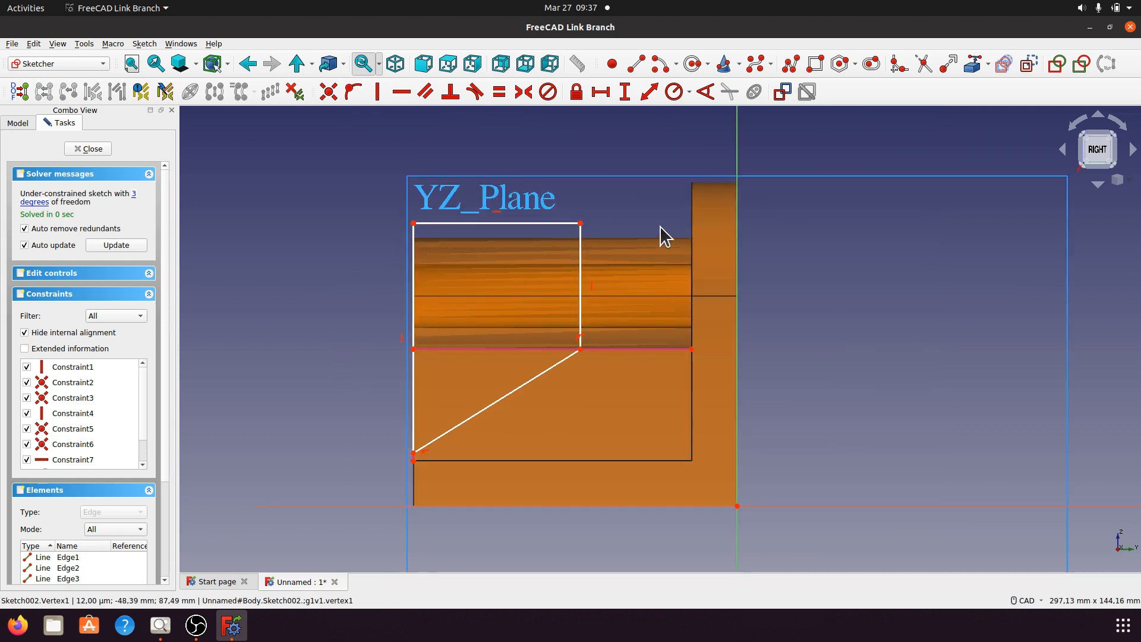
pyautogui.click(580, 259)
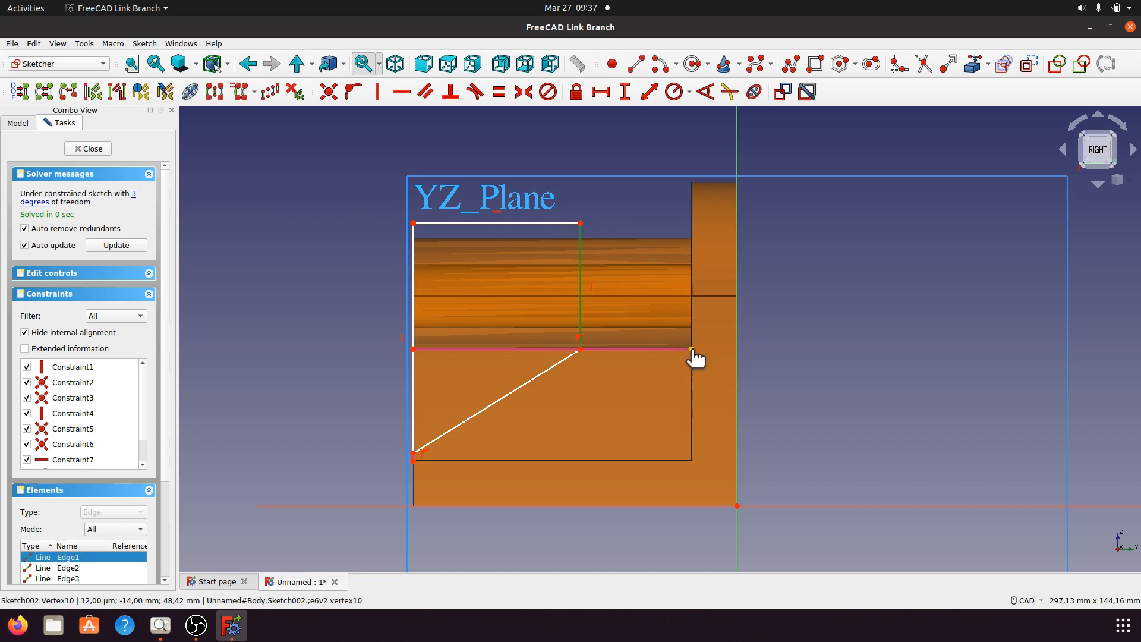
pyautogui.click(691, 350)
pyautogui.click(601, 91)
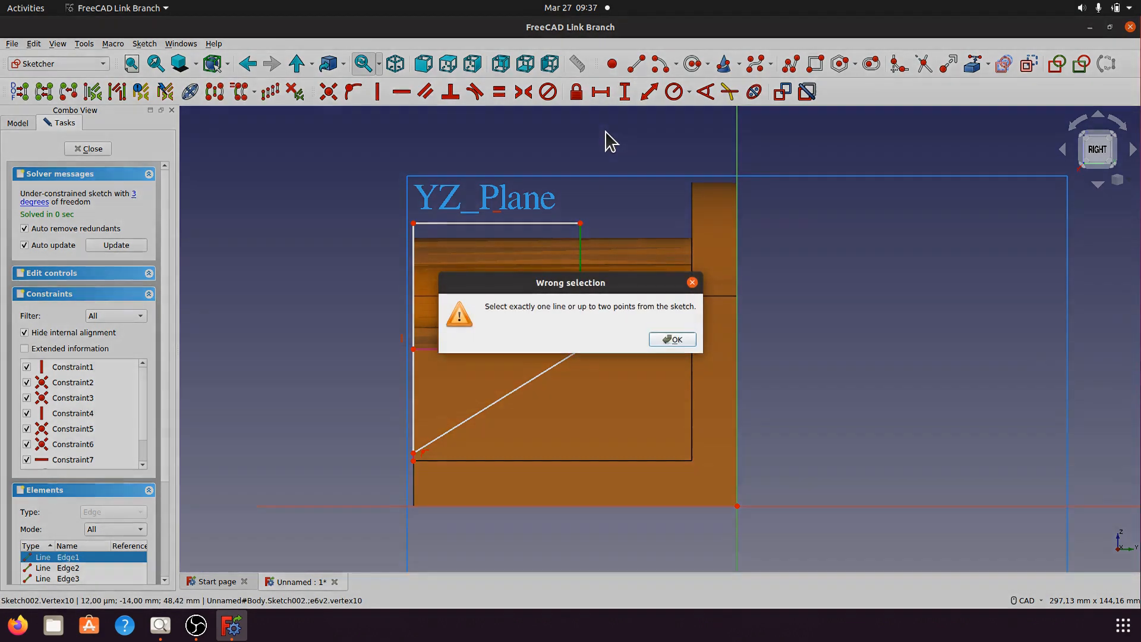
pyautogui.click(676, 343)
pyautogui.click(642, 95)
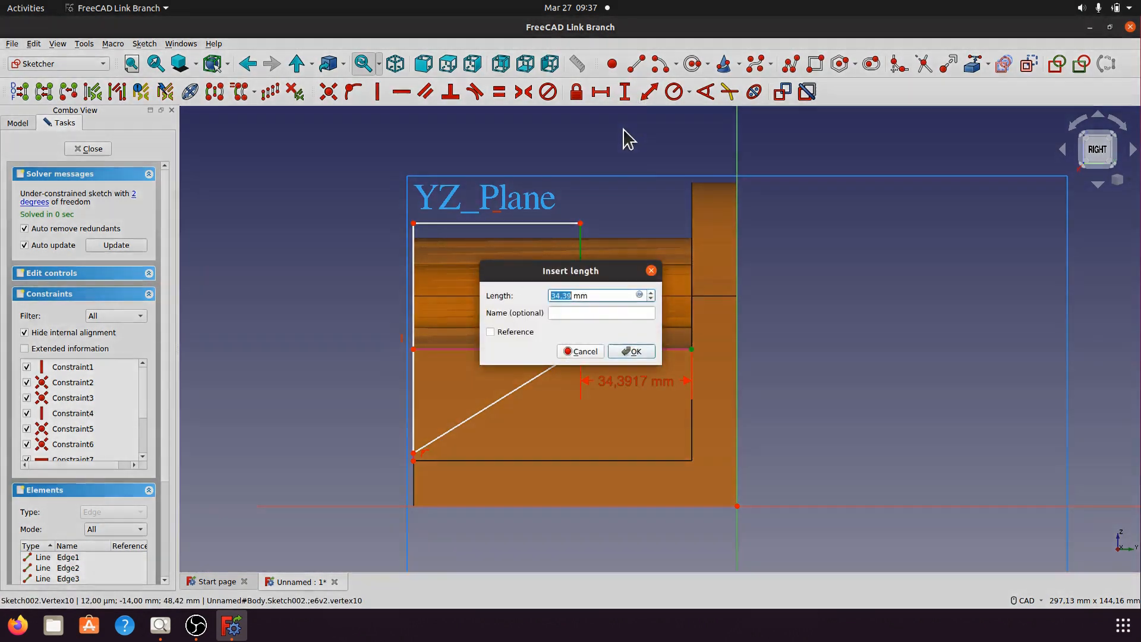
pyautogui.write('3')
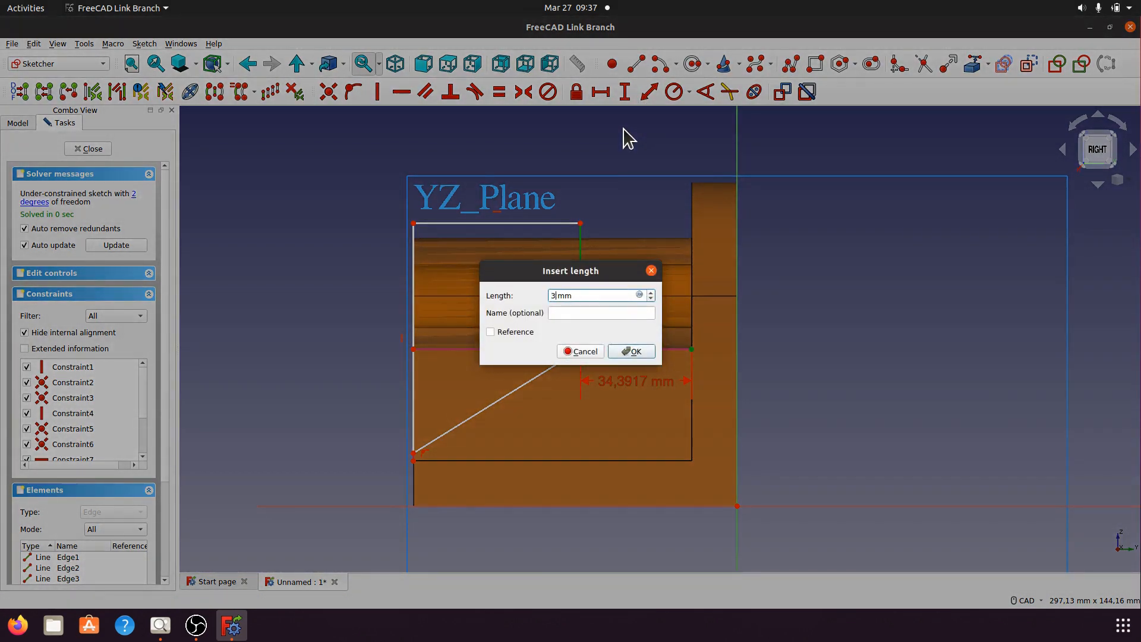
pyautogui.click(640, 353)
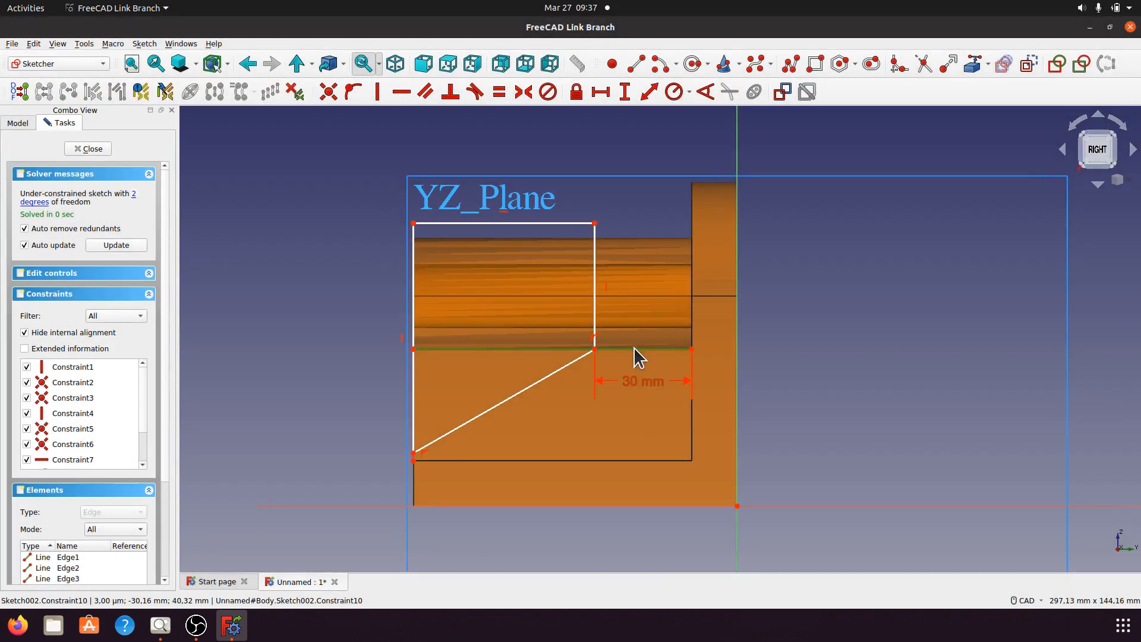
pyautogui.moveTo(637, 383); pyautogui.dragTo(644, 187)
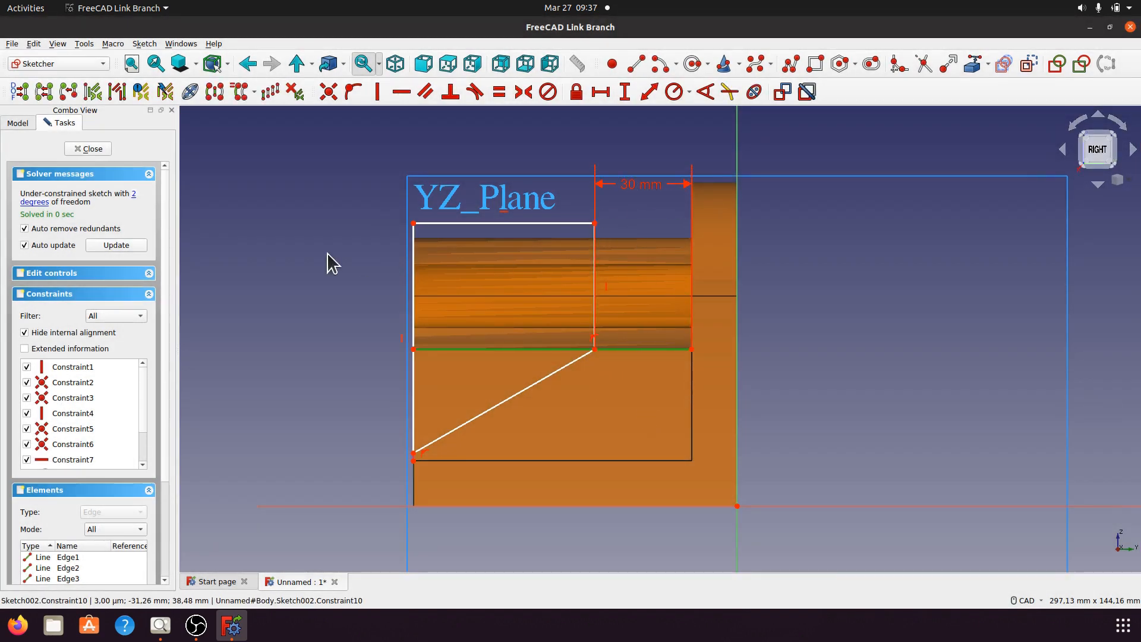
pyautogui.click(321, 295)
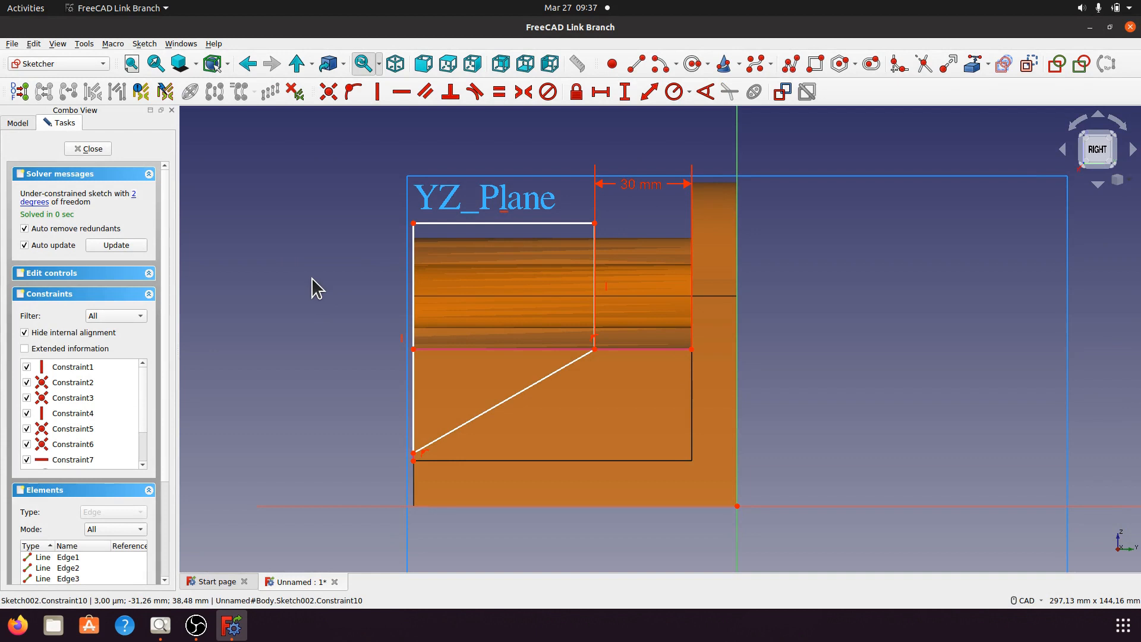
# Try to add a 56 mm horizontal dimension to the profile's upper edge
pyautogui.click(134, 200)
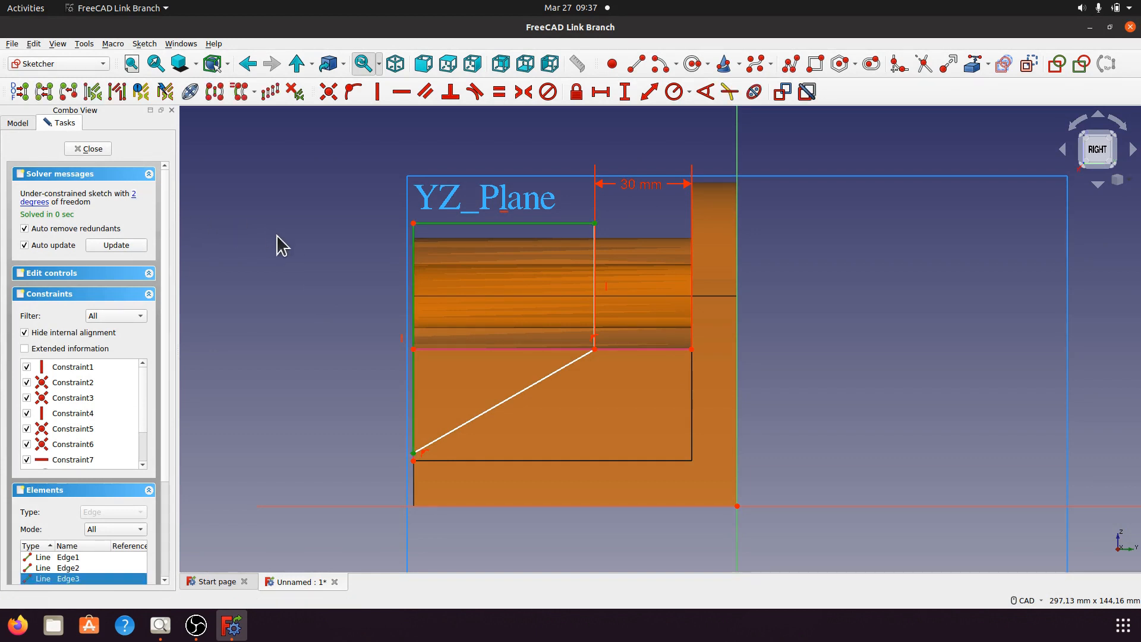
pyautogui.click(300, 263)
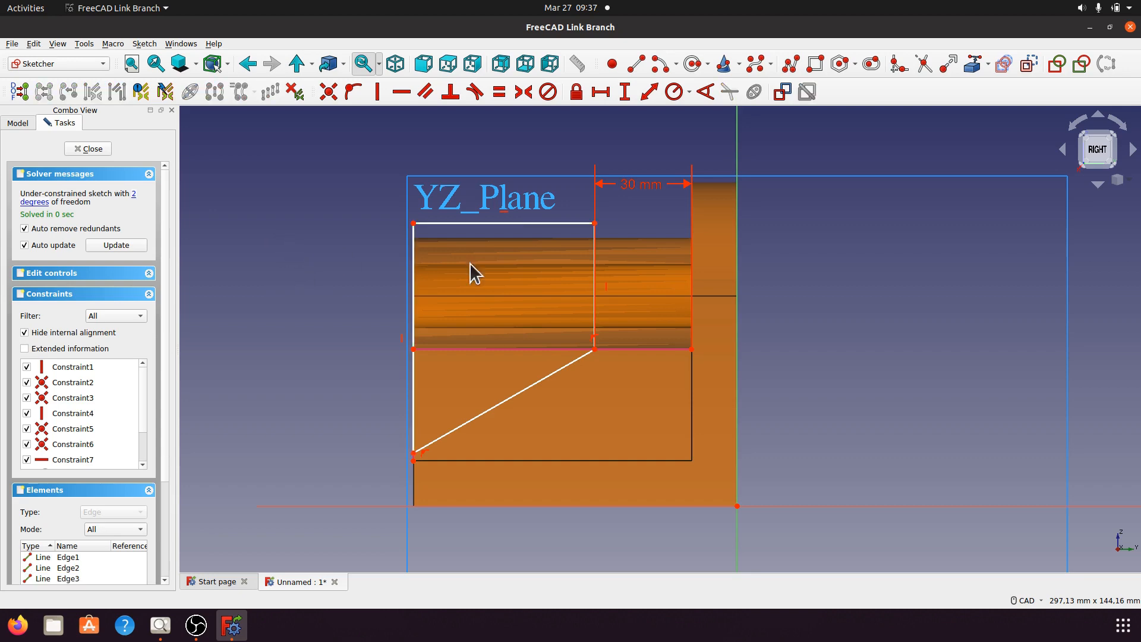
pyautogui.click(520, 223)
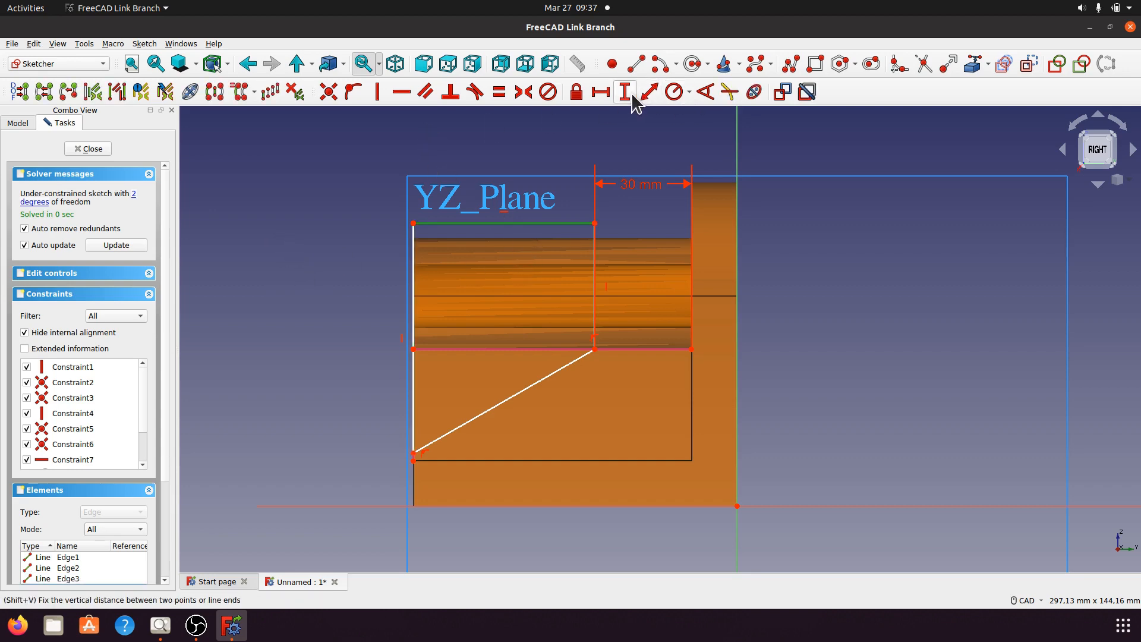
pyautogui.click(601, 91)
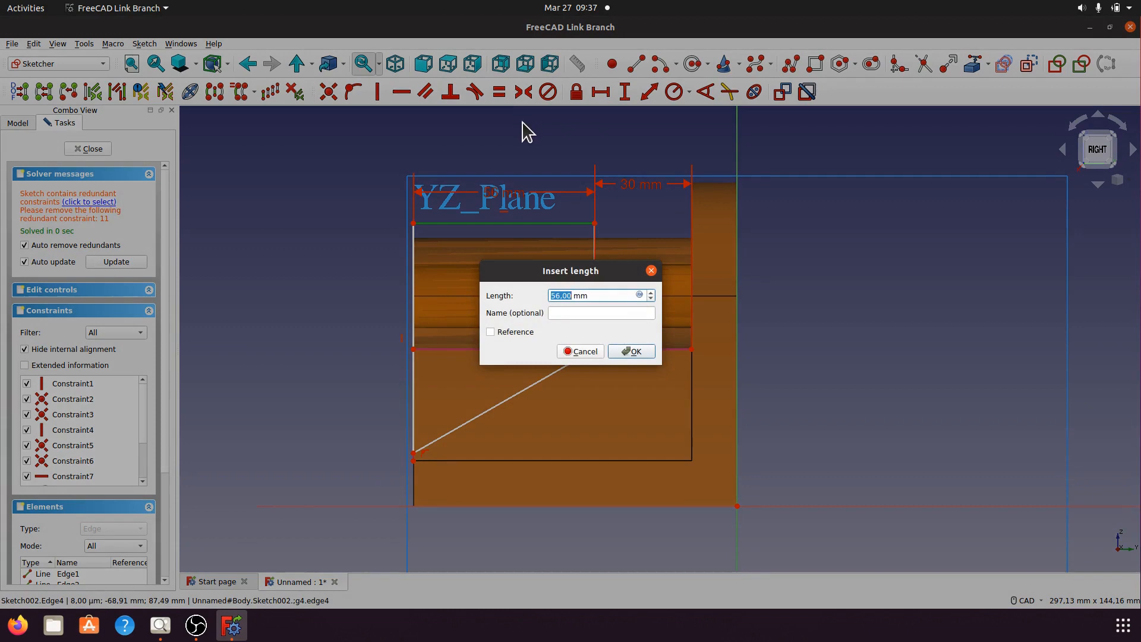
pyautogui.click(633, 352)
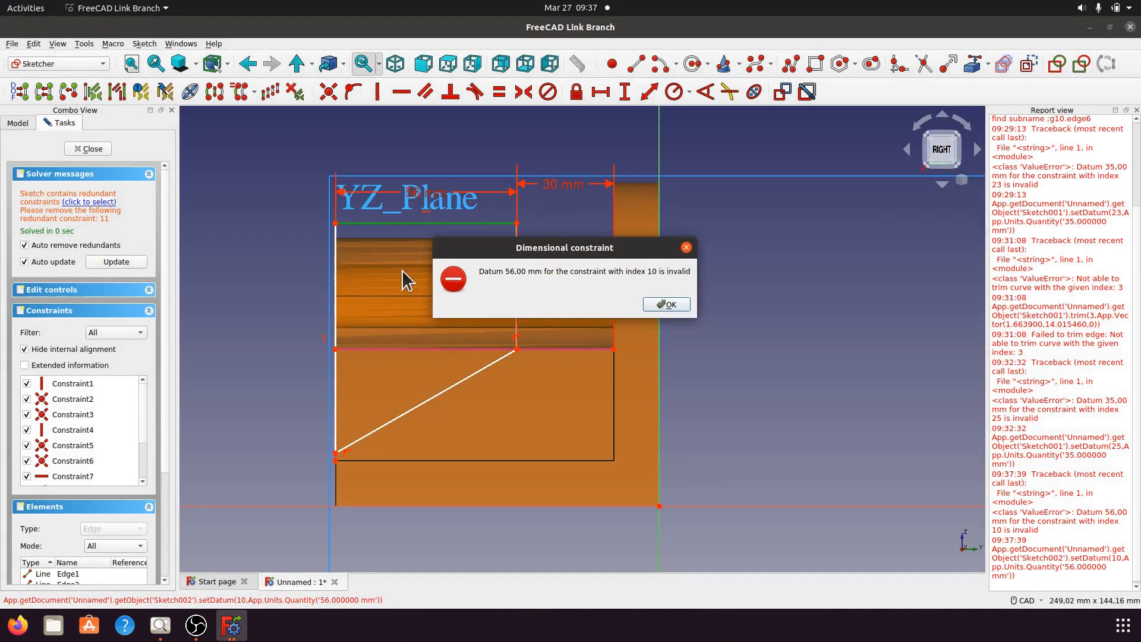
pyautogui.click(668, 306)
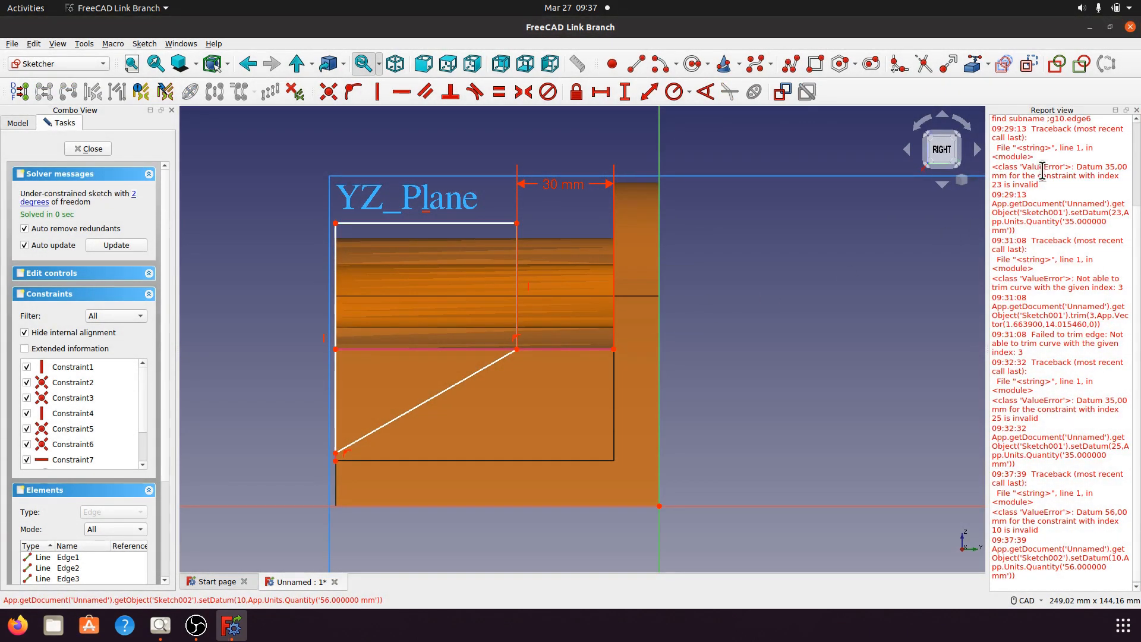
pyautogui.click(1136, 110)
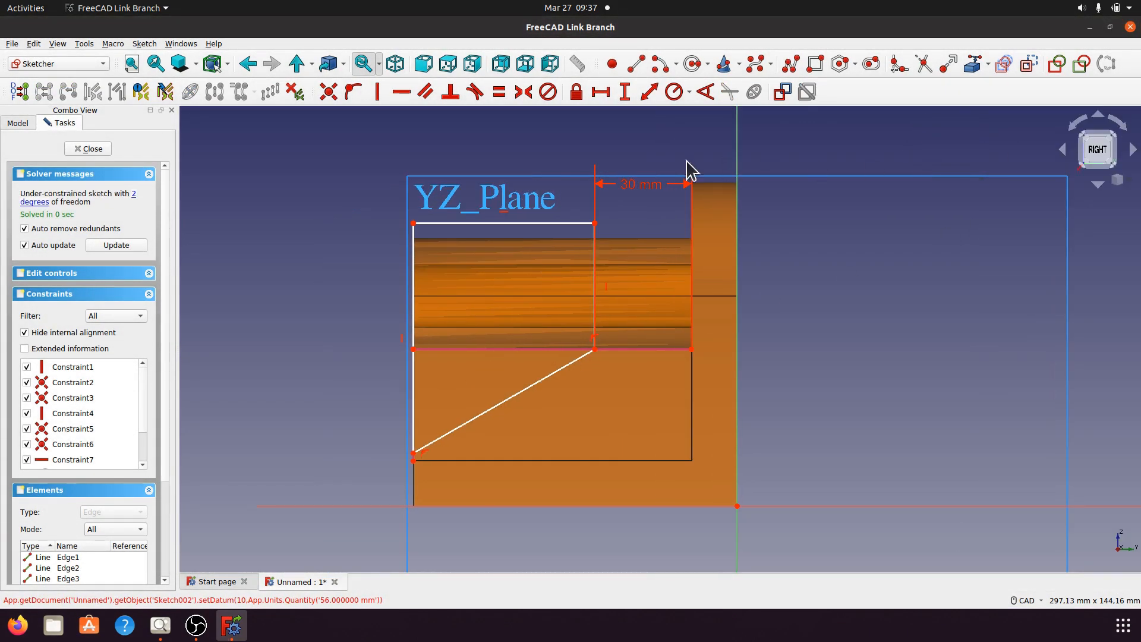
# Set the vertical length of the profile's outer side to 70 mm
pyautogui.click(412, 374)
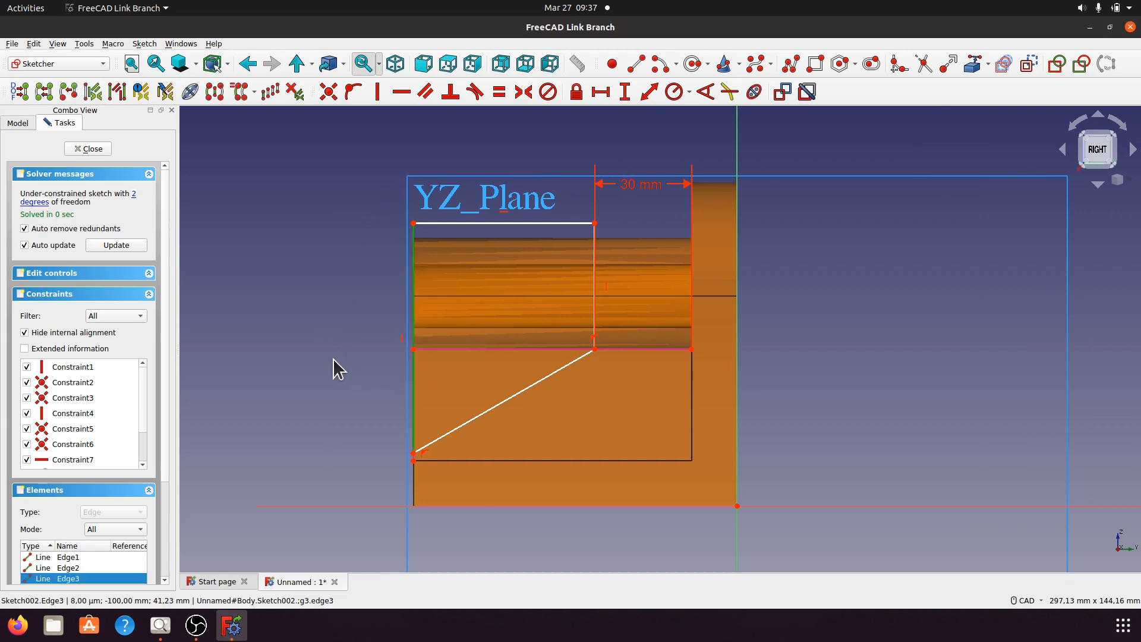
pyautogui.click(624, 94)
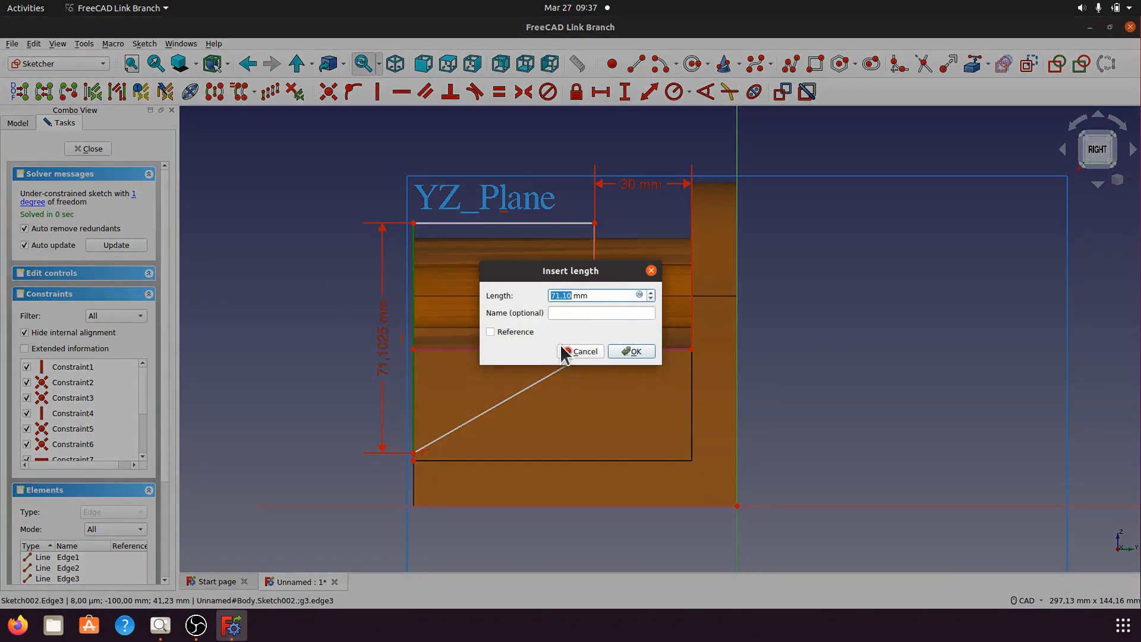
pyautogui.moveTo(596, 295); pyautogui.dragTo(552, 295)
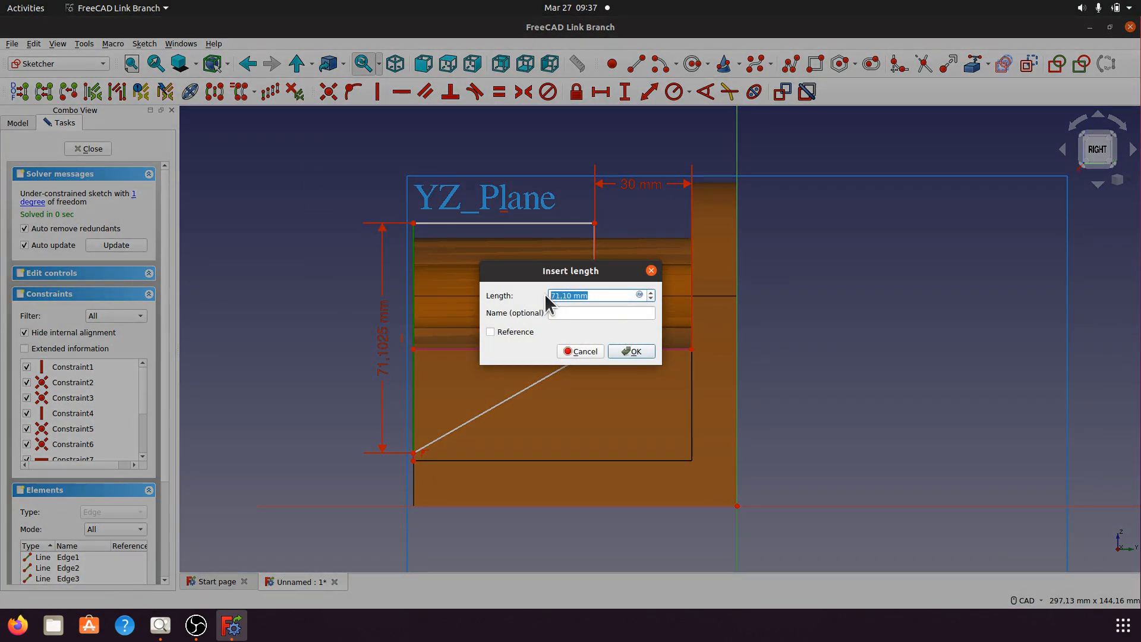
pyautogui.write('70')
pyautogui.click(645, 353)
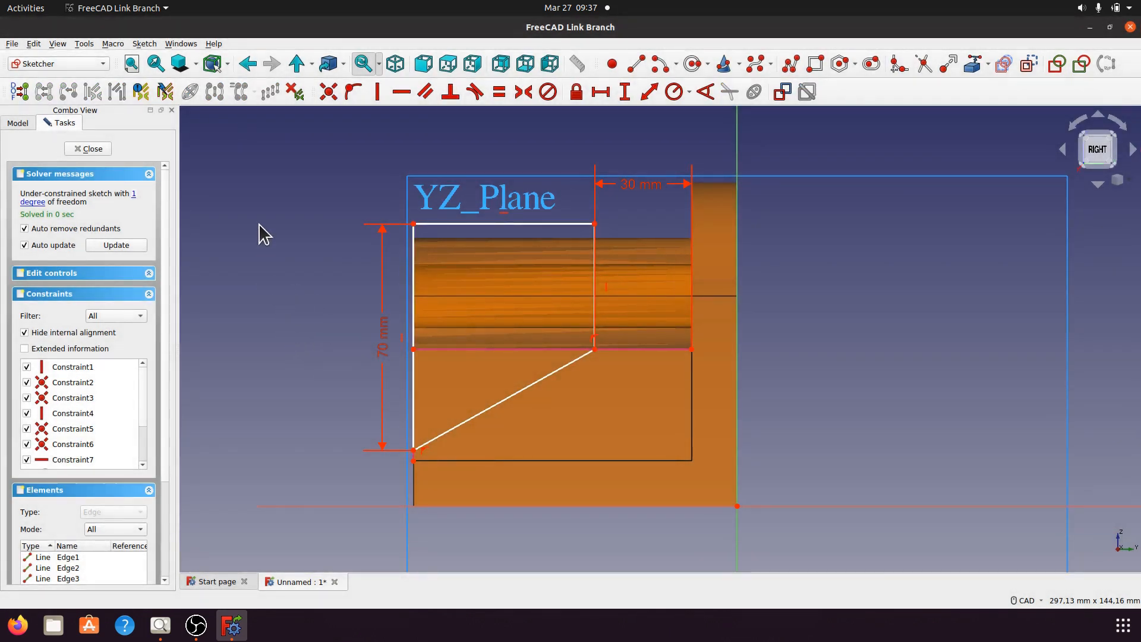
# Make the profile's lower outer corner coincident with the linked front edge's lower endpoint and close the sketch
pyautogui.click(136, 197)
pyautogui.moveTo(491, 224)
pyautogui.mouseDown()
pyautogui.moveTo(493, 212)
pyautogui.moveTo(493, 225)
pyautogui.mouseUp()
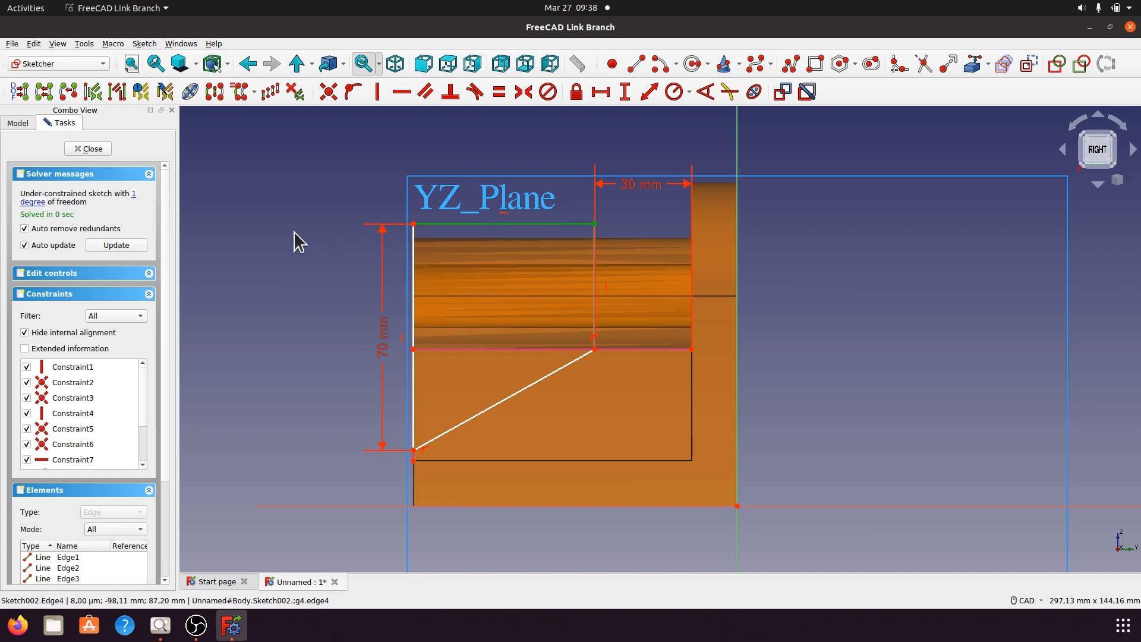
pyautogui.click(413, 449)
pyautogui.click(414, 460)
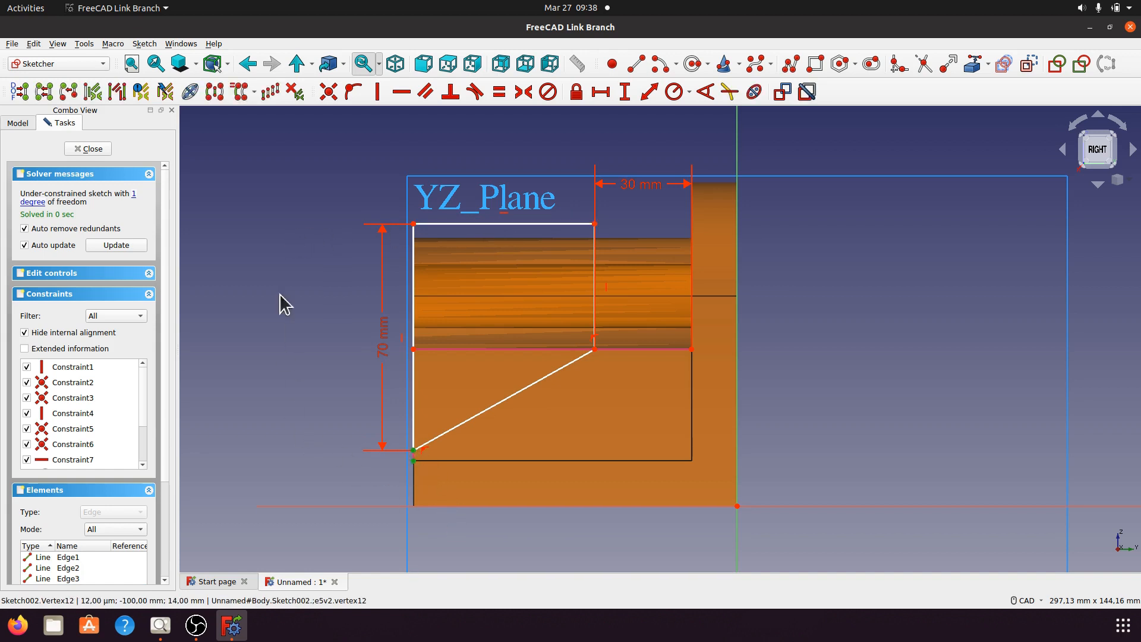
pyautogui.click(328, 92)
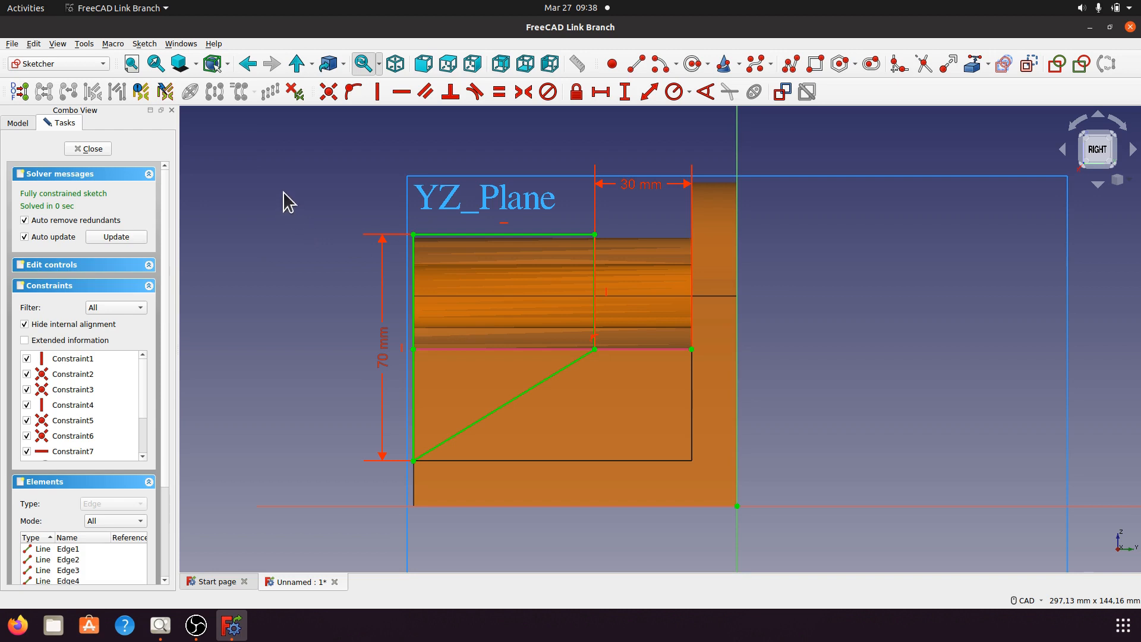
pyautogui.click(88, 149)
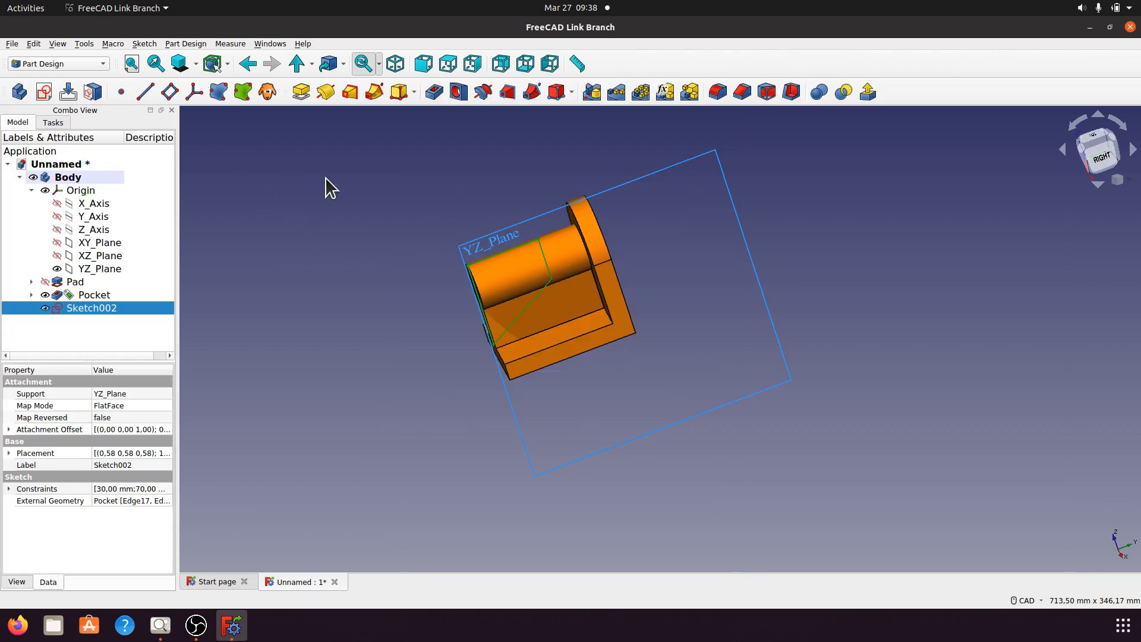
# Switch to the a007.png reference drawing in Image Viewer to check the boss and rib dimensions
pyautogui.moveTo(423, 365); pyautogui.dragTo(484, 237, button='middle')
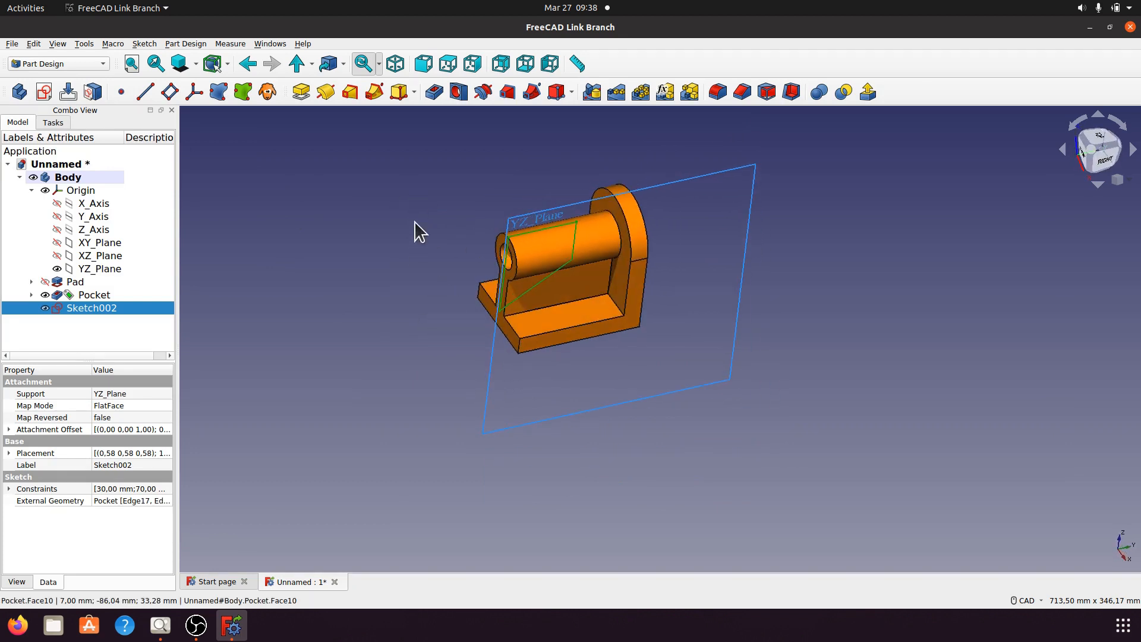
pyautogui.scroll(5, 466, 314)
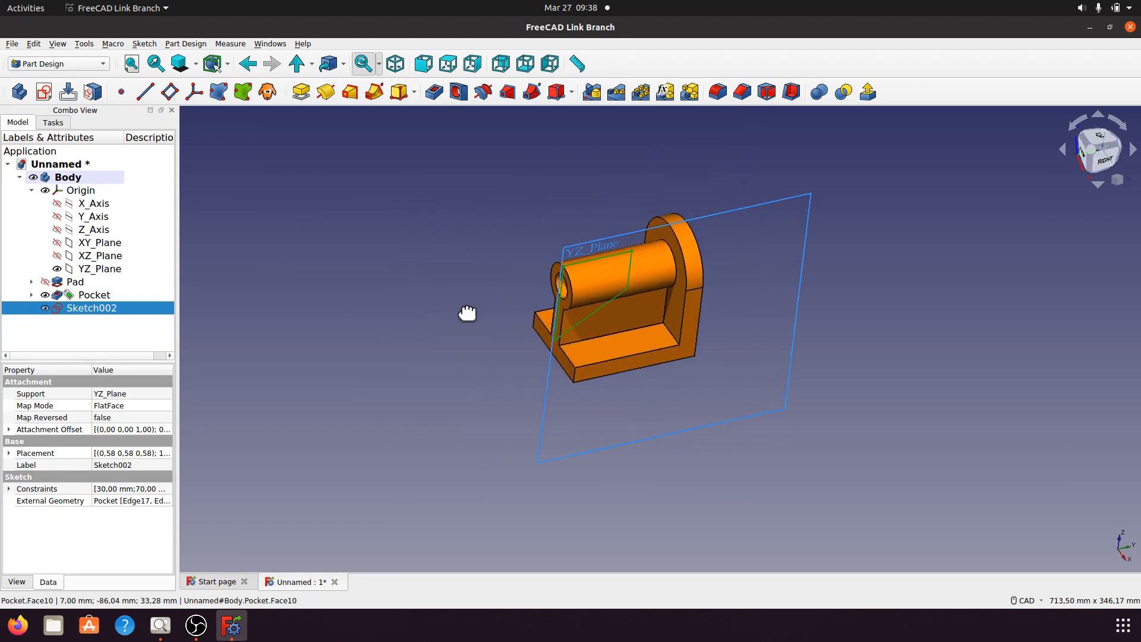
pyautogui.click(162, 629)
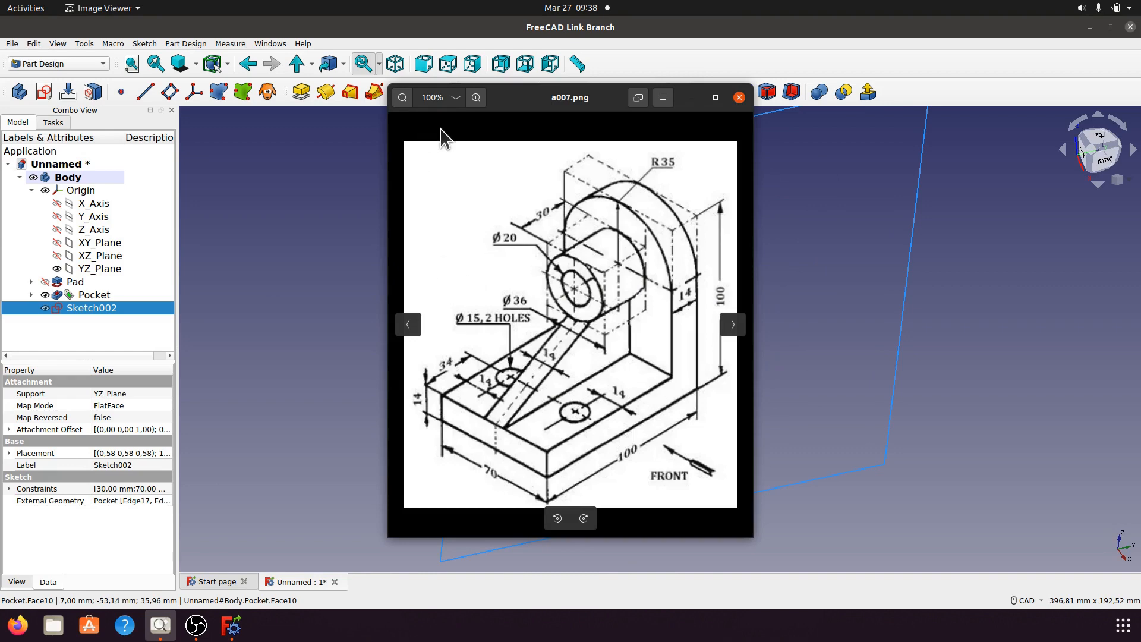
# Return from the reference drawing to FreeCAD, show the bracket isometrically, and hide the YZ plane in the collapsed Origin group
pyautogui.click(691, 98)
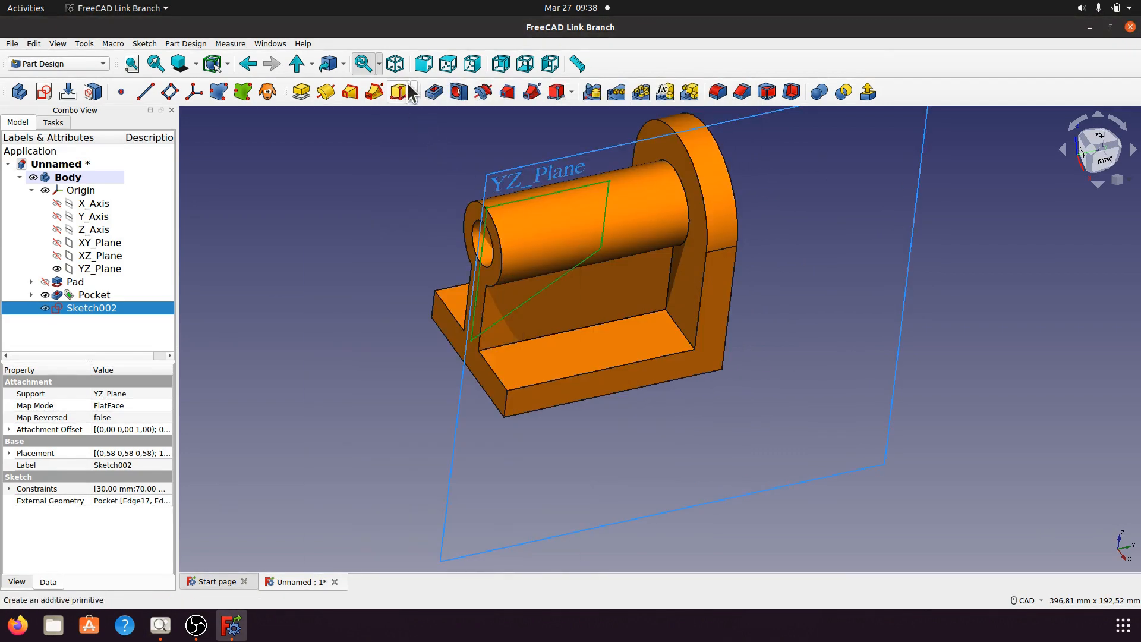
pyautogui.click(395, 64)
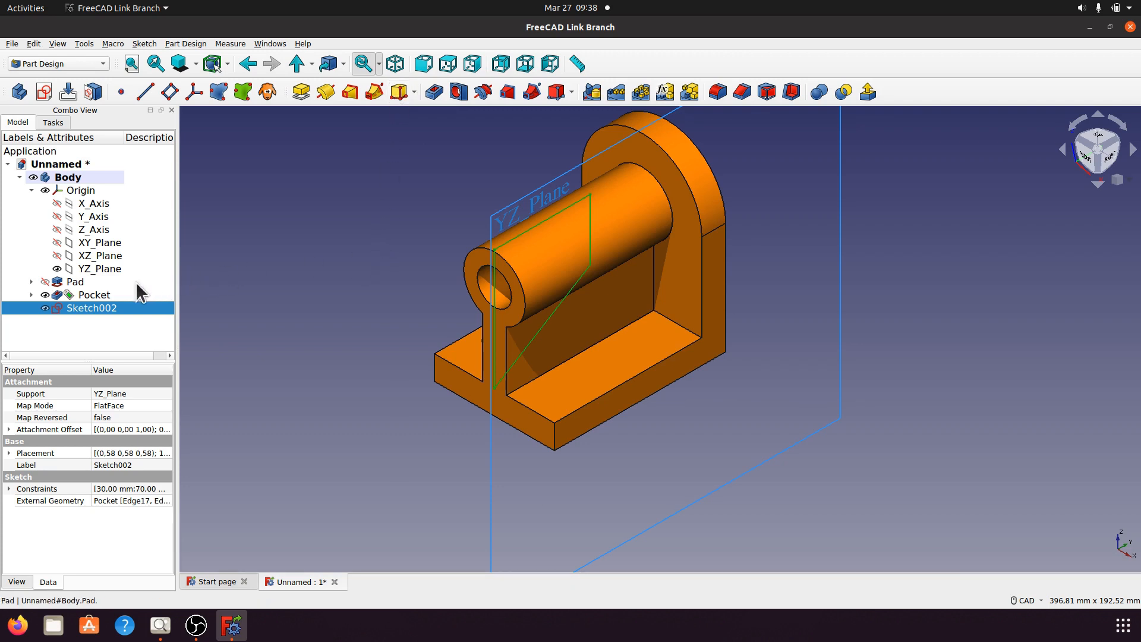
pyautogui.click(73, 271)
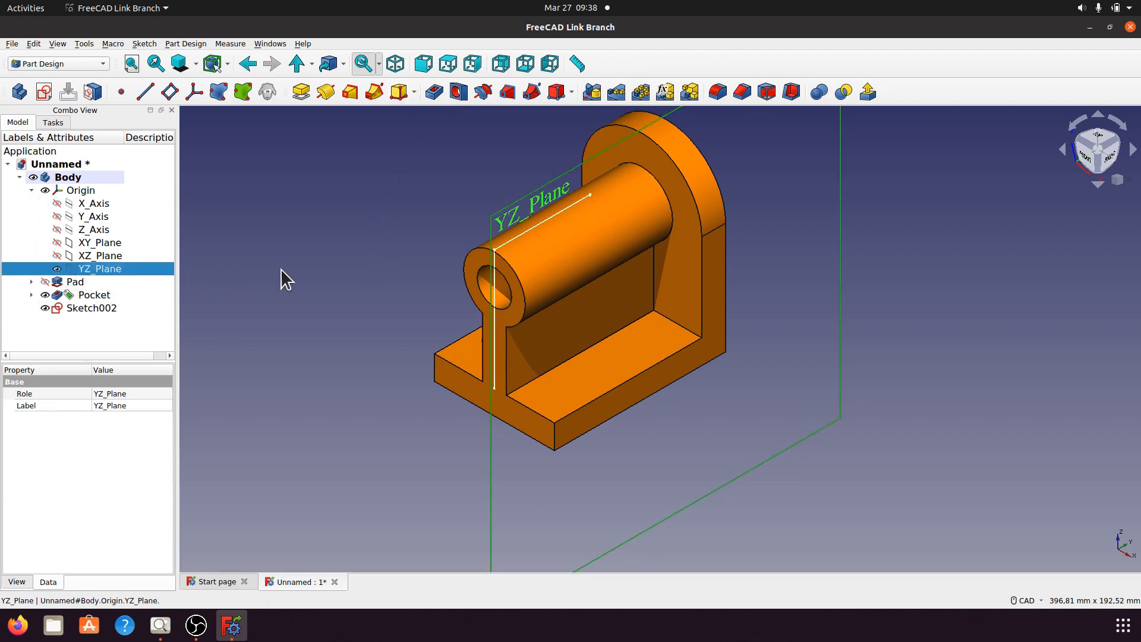
pyautogui.press('space')
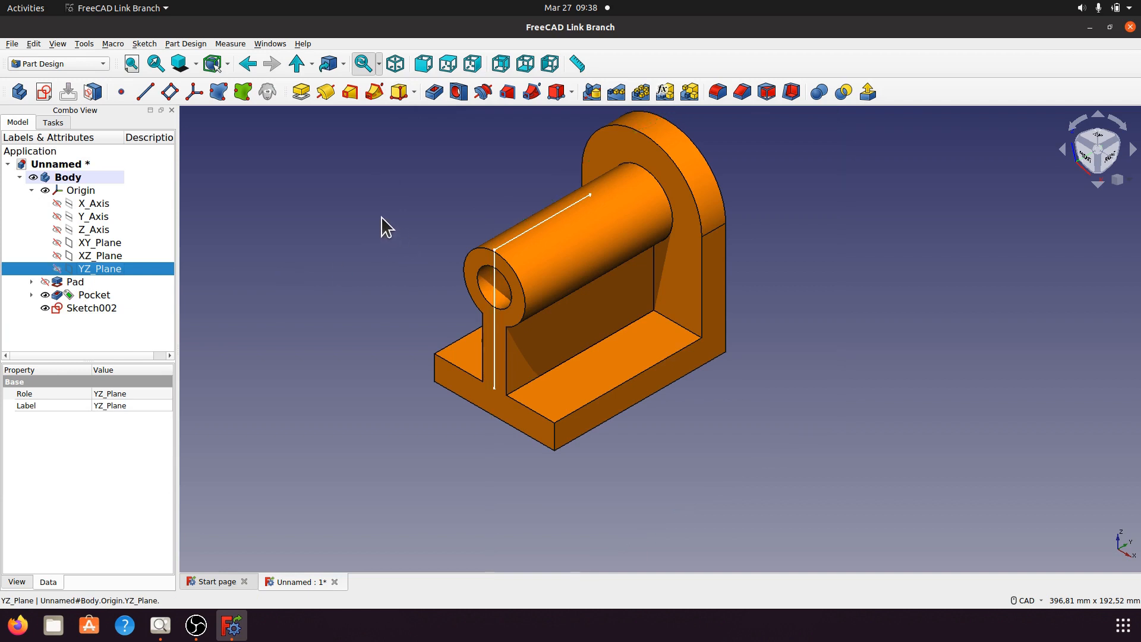
pyautogui.click(31, 190)
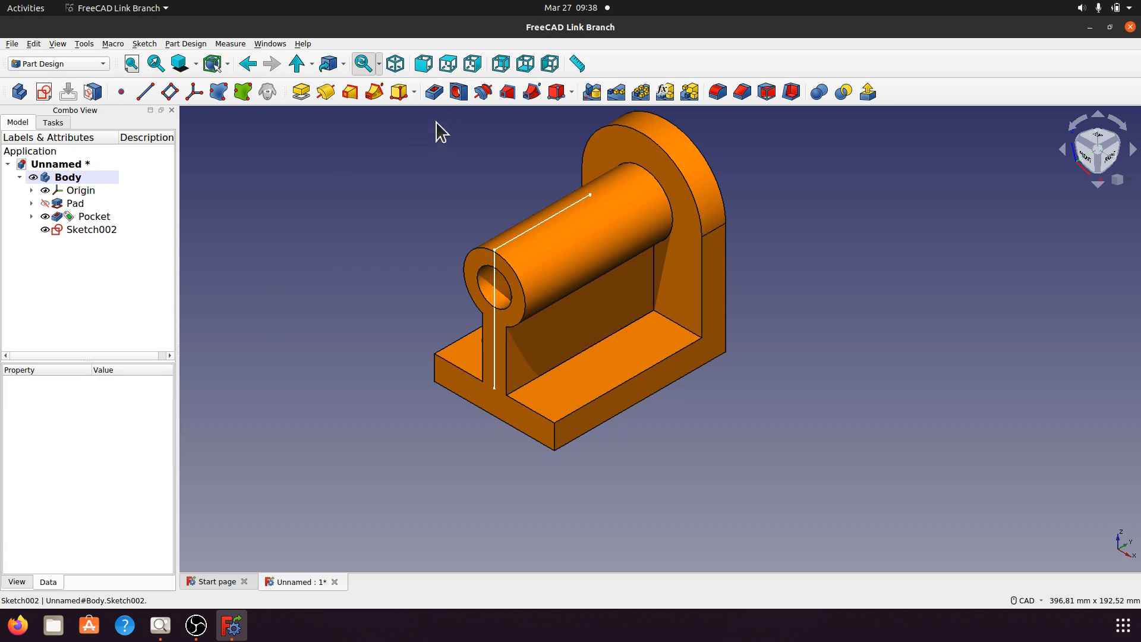
# Cut the side profile out of the boss and rib with a 36 mm pocket symmetric to the sketch plane
pyautogui.click(437, 94)
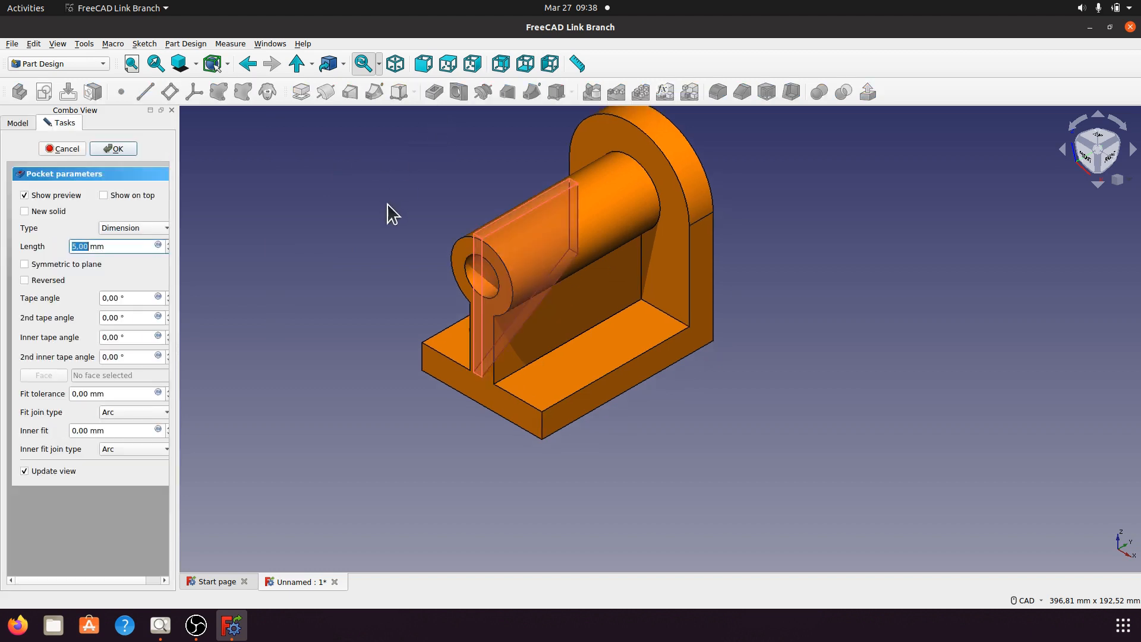
pyautogui.click(24, 263)
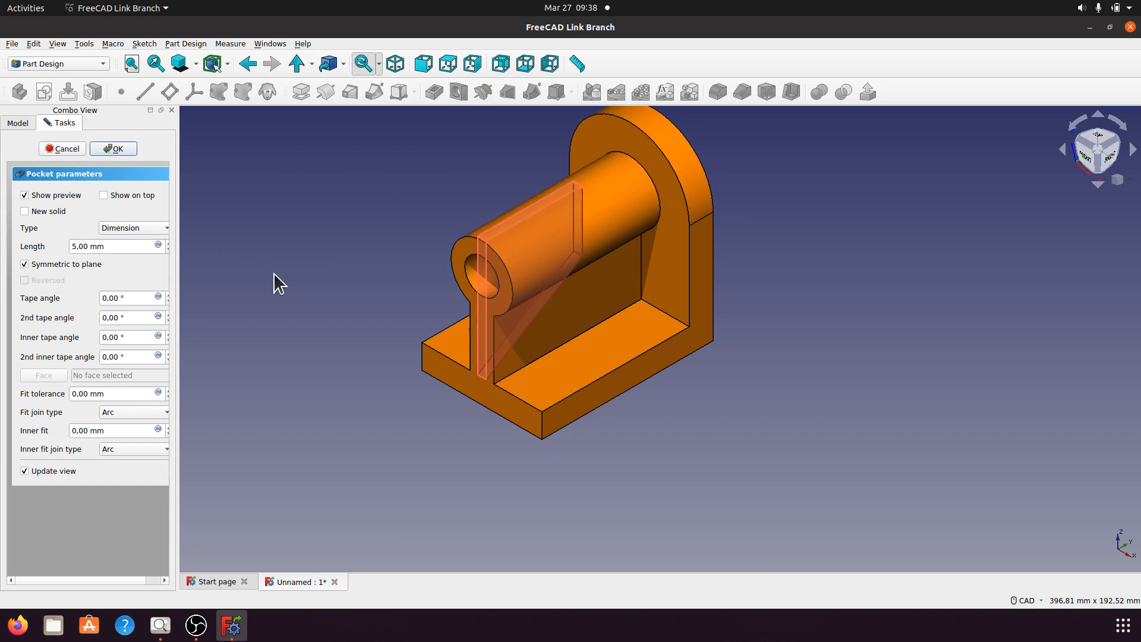
pyautogui.tripleClick(107, 248)
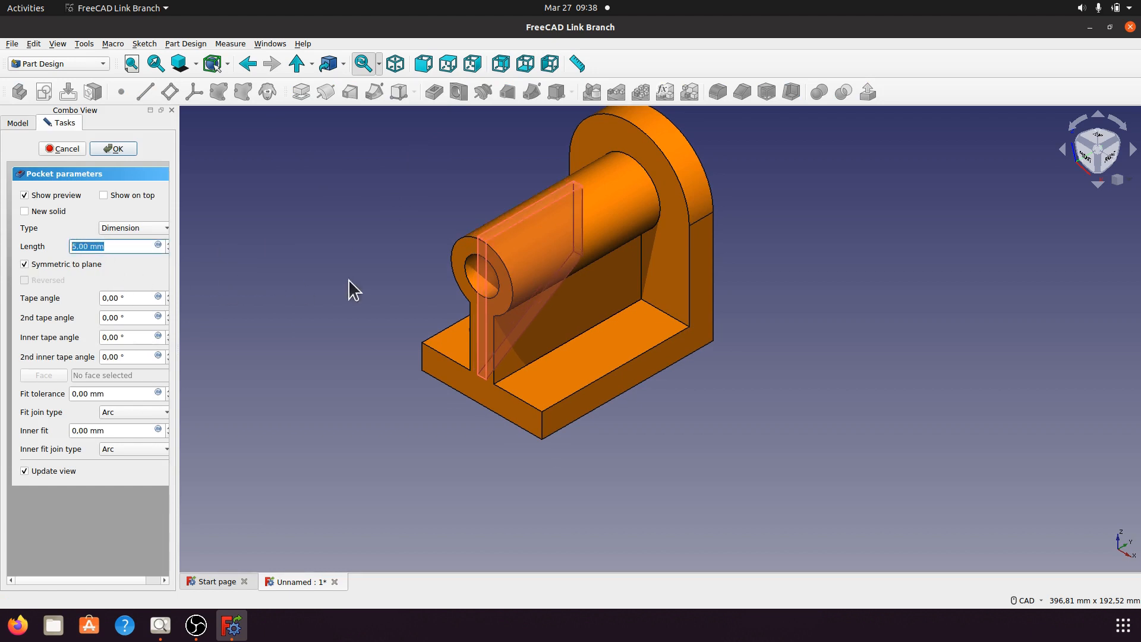
pyautogui.click(160, 626)
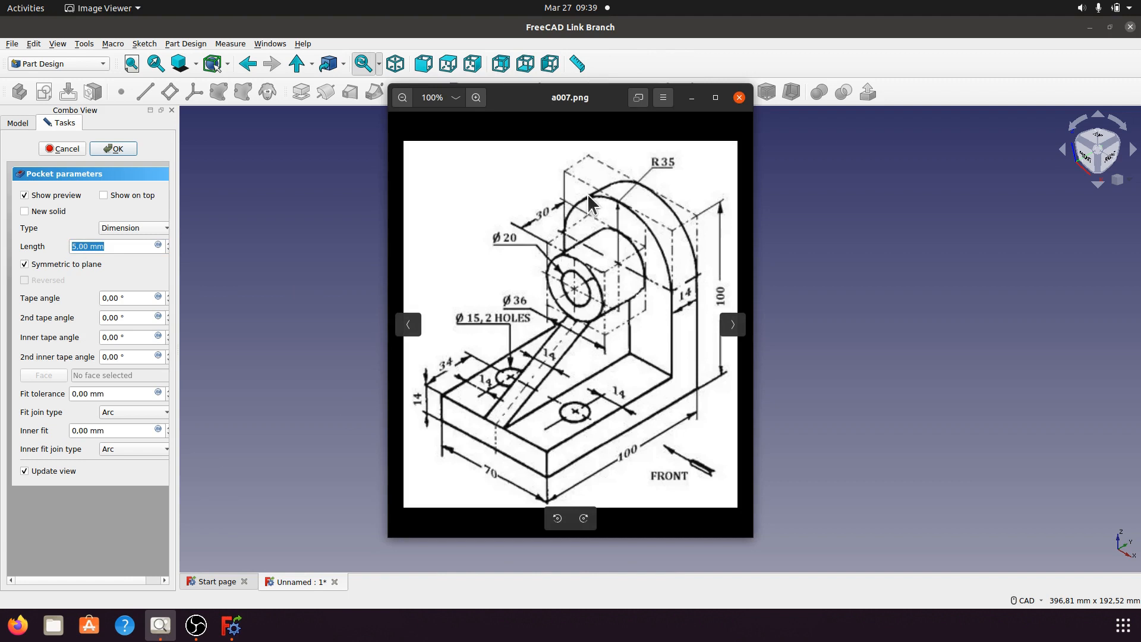
pyautogui.click(692, 99)
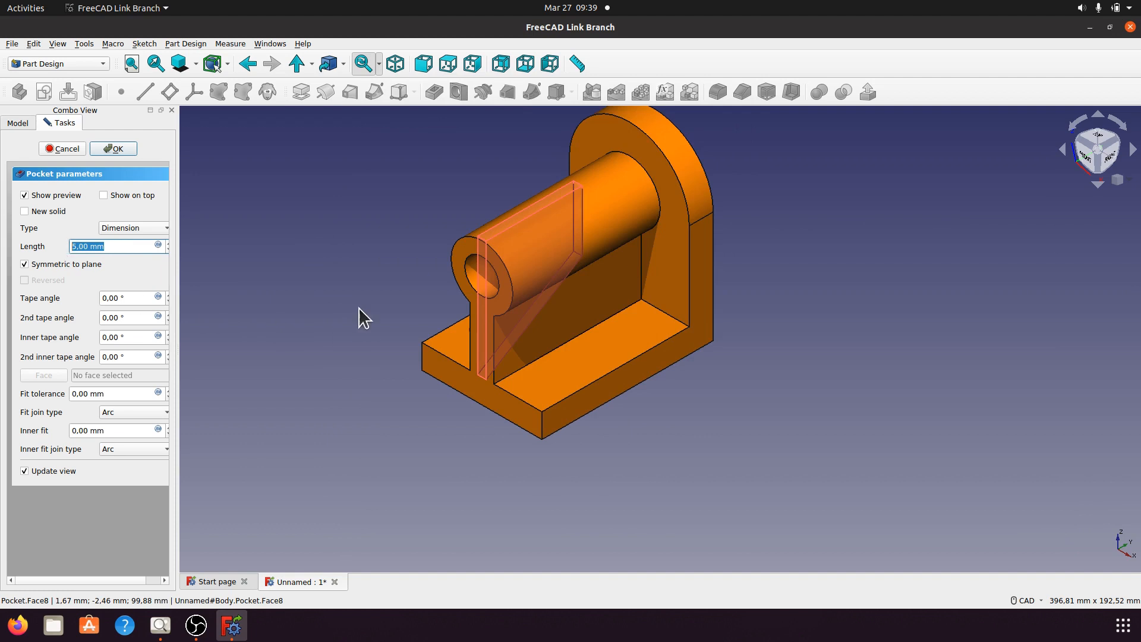
pyautogui.write('36')
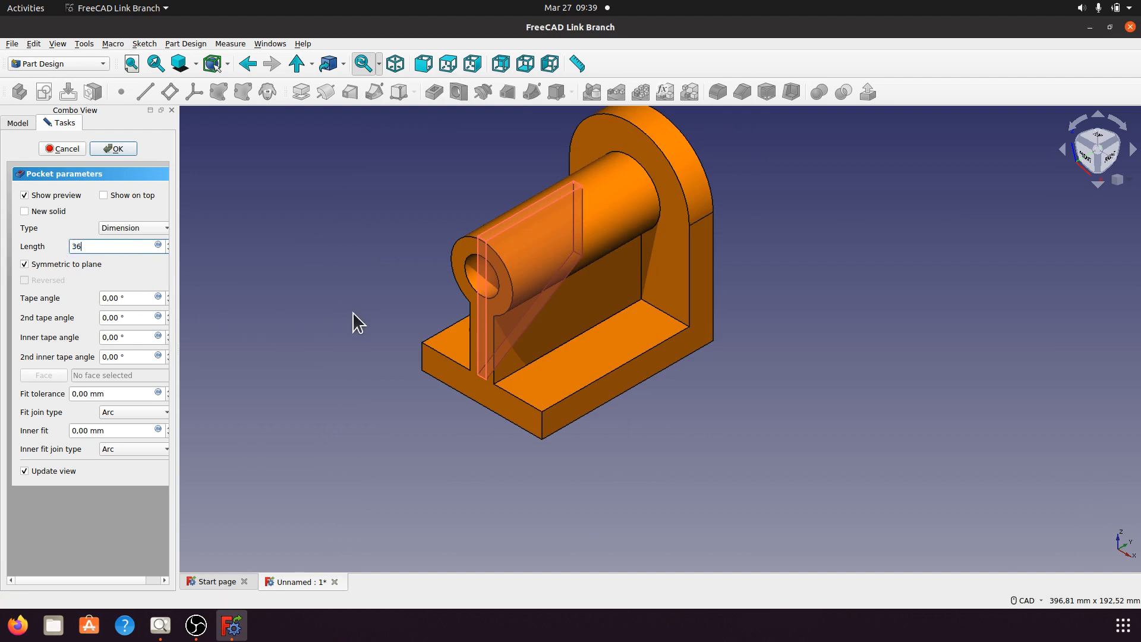
pyautogui.click(326, 293)
pyautogui.moveTo(397, 394); pyautogui.dragTo(853, 428, button='middle')
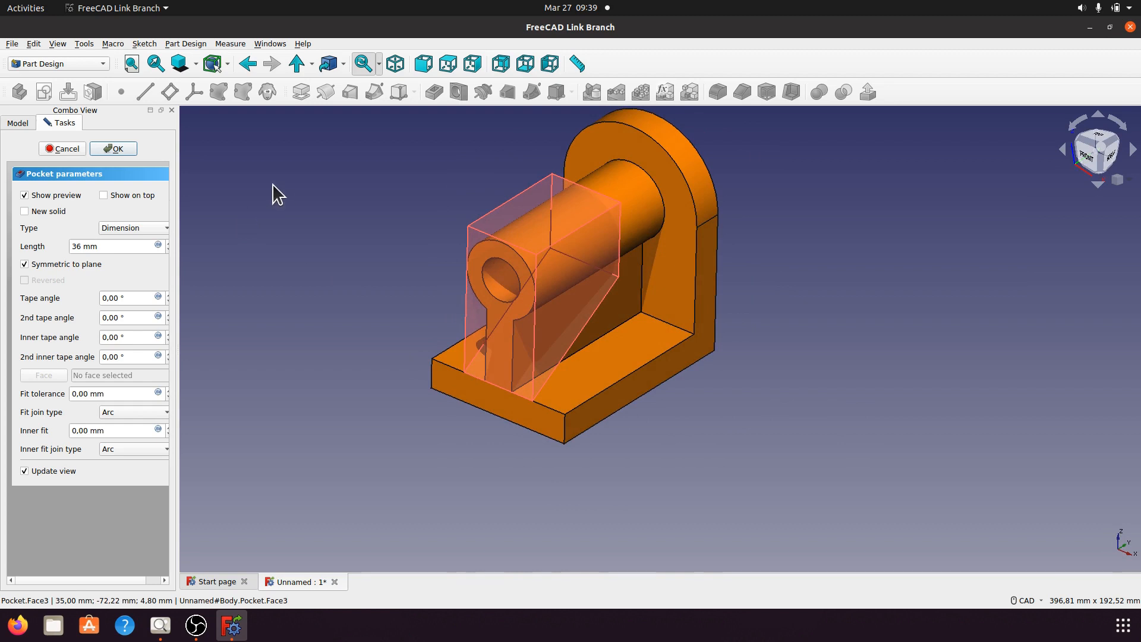
pyautogui.click(127, 150)
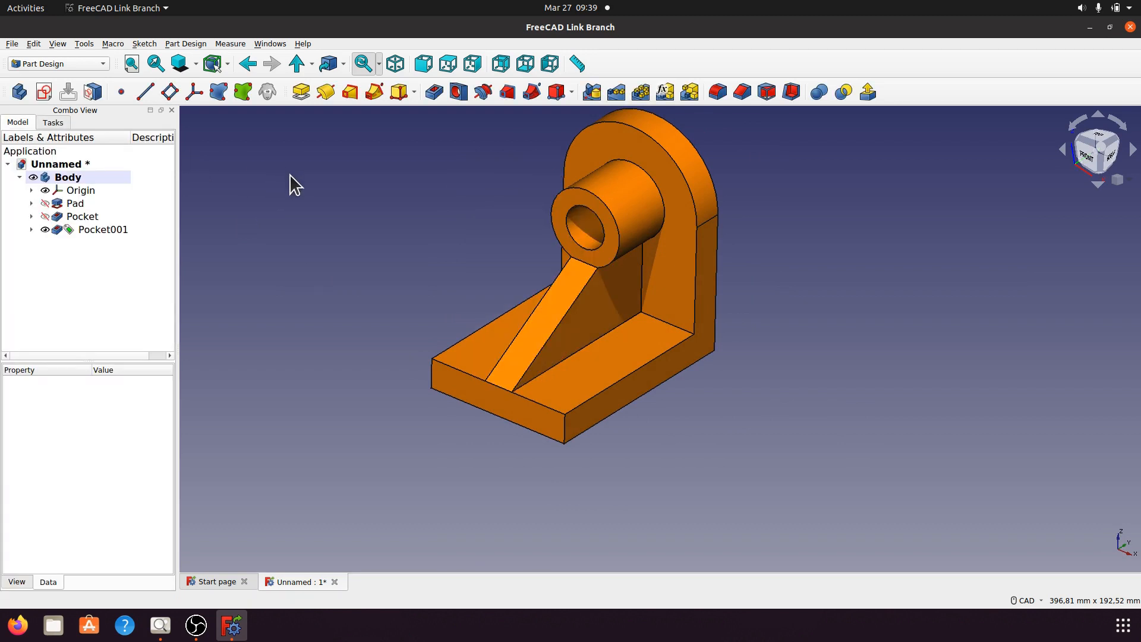
# Inspect the cut bracket from several angles and compare it with the a007.png drawing, checking the two base hole callouts
pyautogui.moveTo(744, 382); pyautogui.dragTo(648, 337, button='middle')
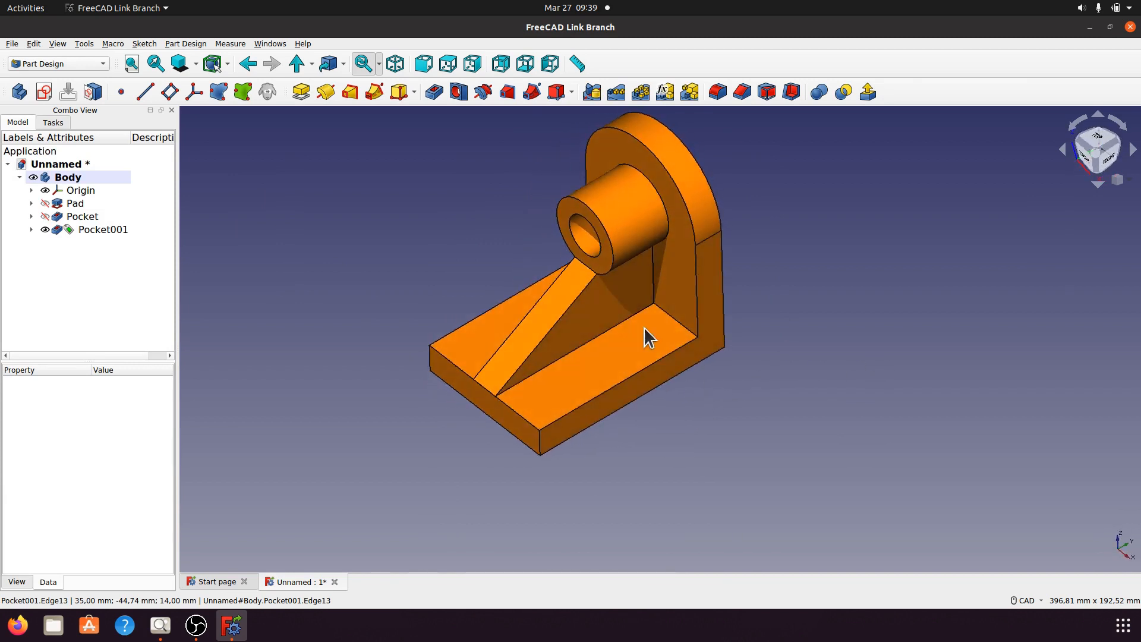
pyautogui.click(396, 65)
pyautogui.scroll(-2, 810, 390)
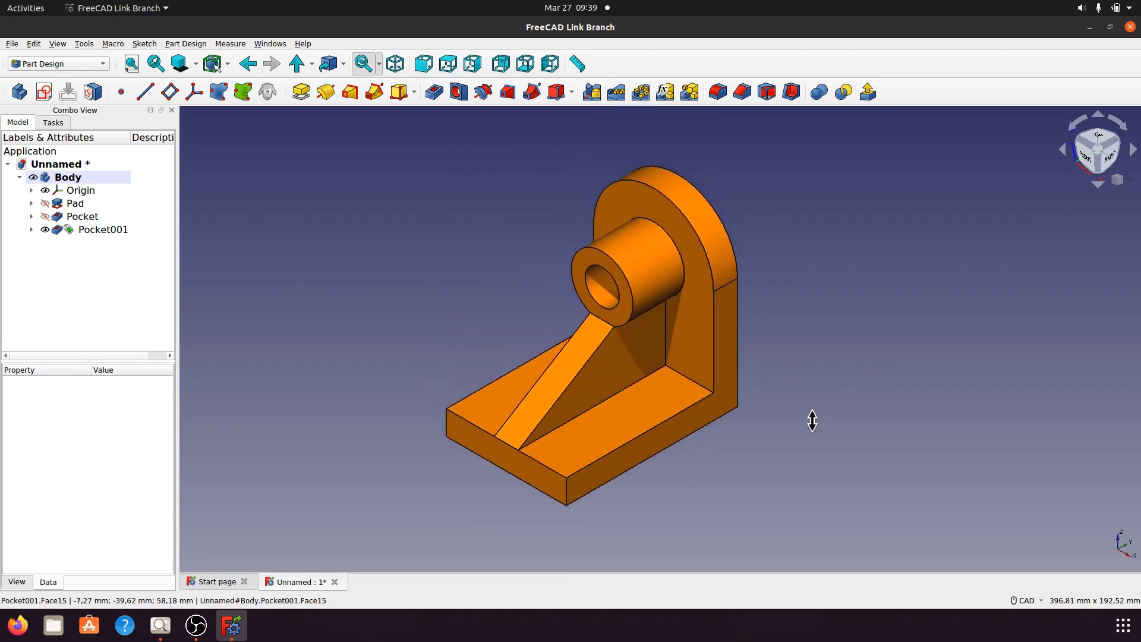
pyautogui.scroll(2, 812, 421)
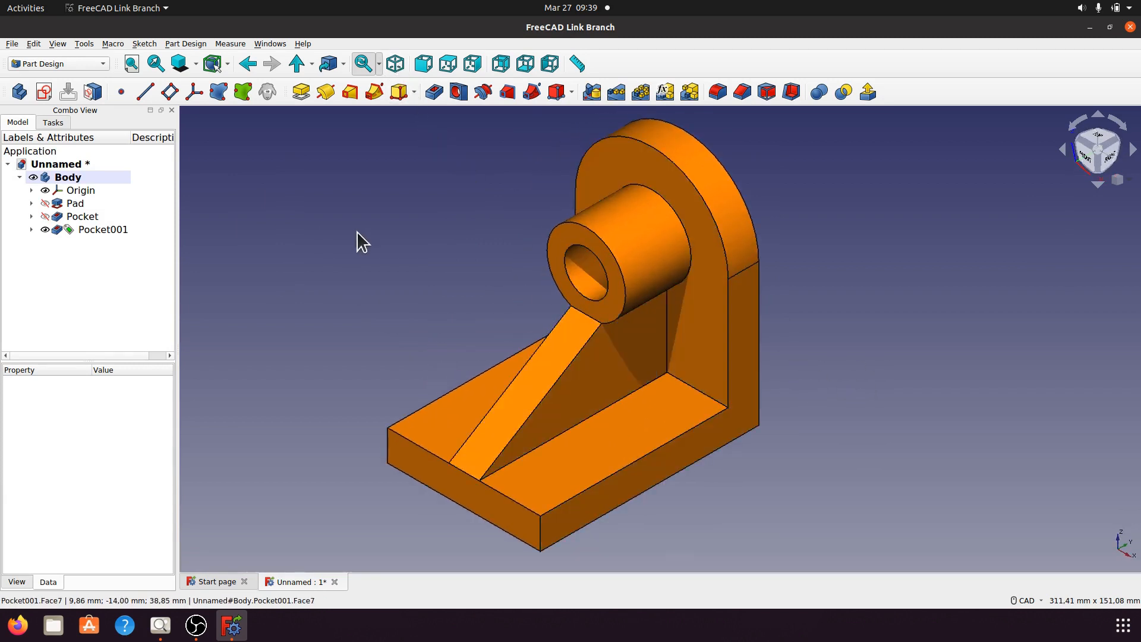
pyautogui.click(160, 625)
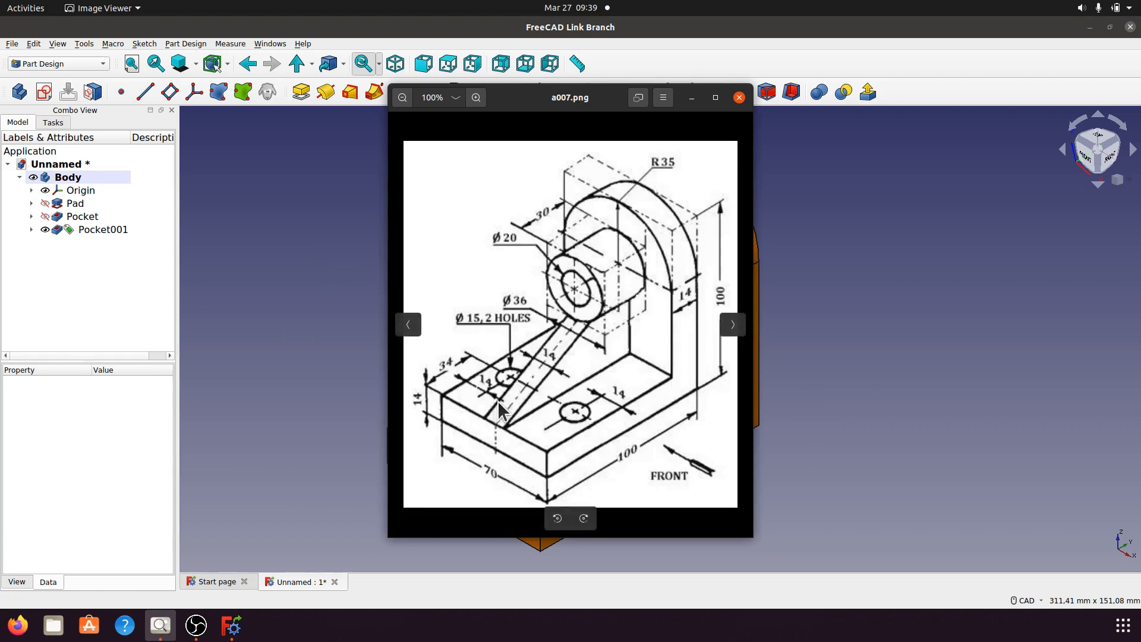
pyautogui.click(691, 98)
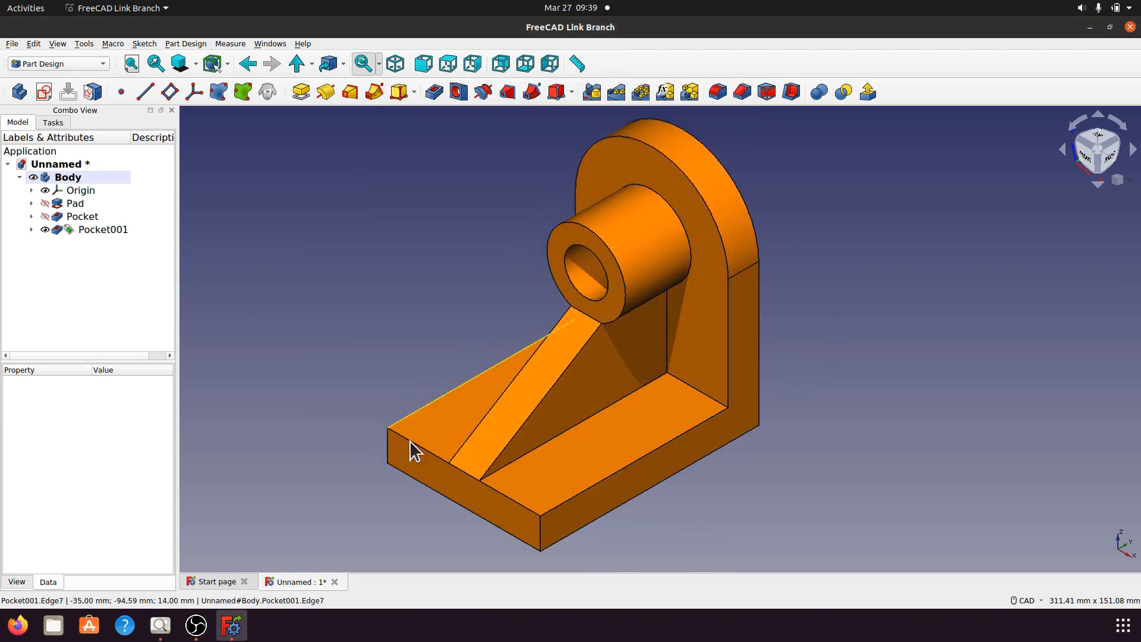
pyautogui.moveTo(387, 311); pyautogui.dragTo(391, 300, button='middle')
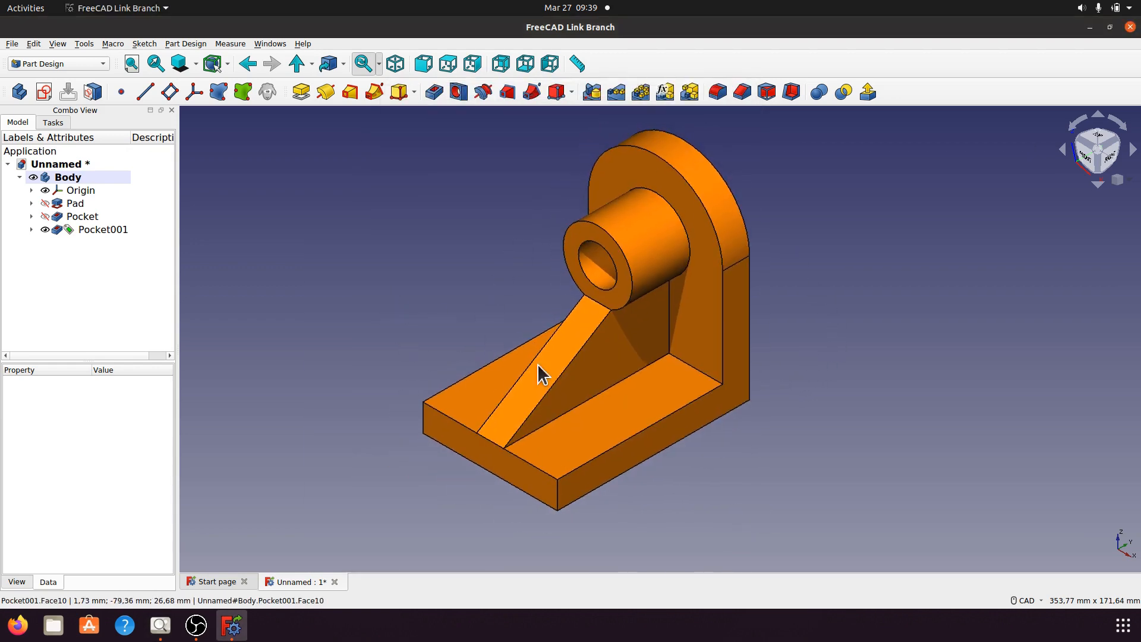
pyautogui.click(159, 625)
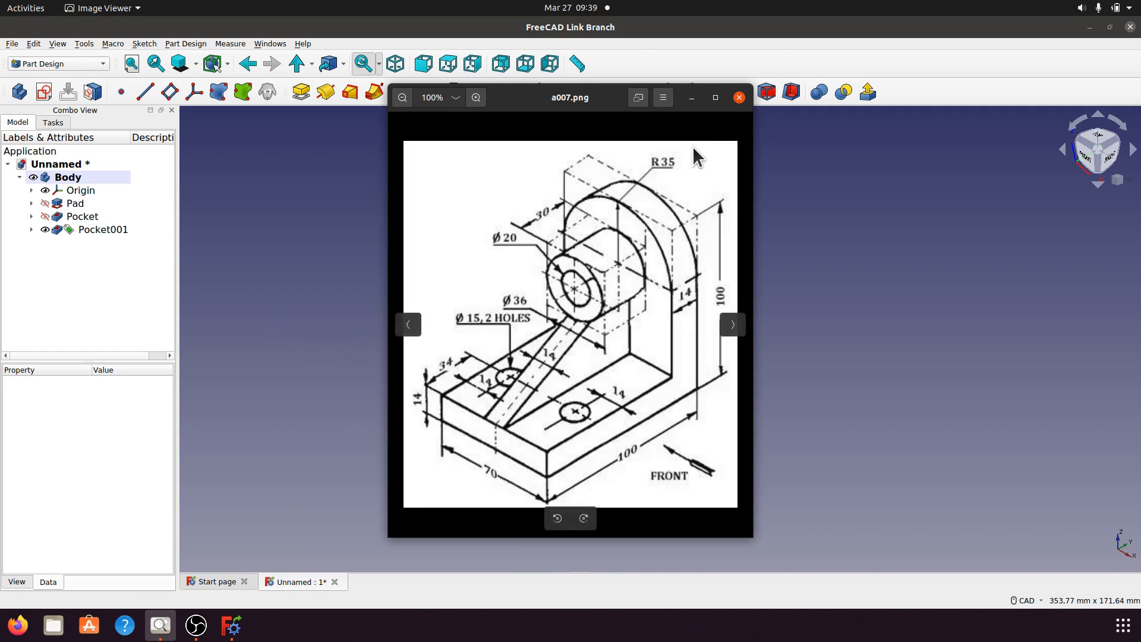
pyautogui.click(692, 99)
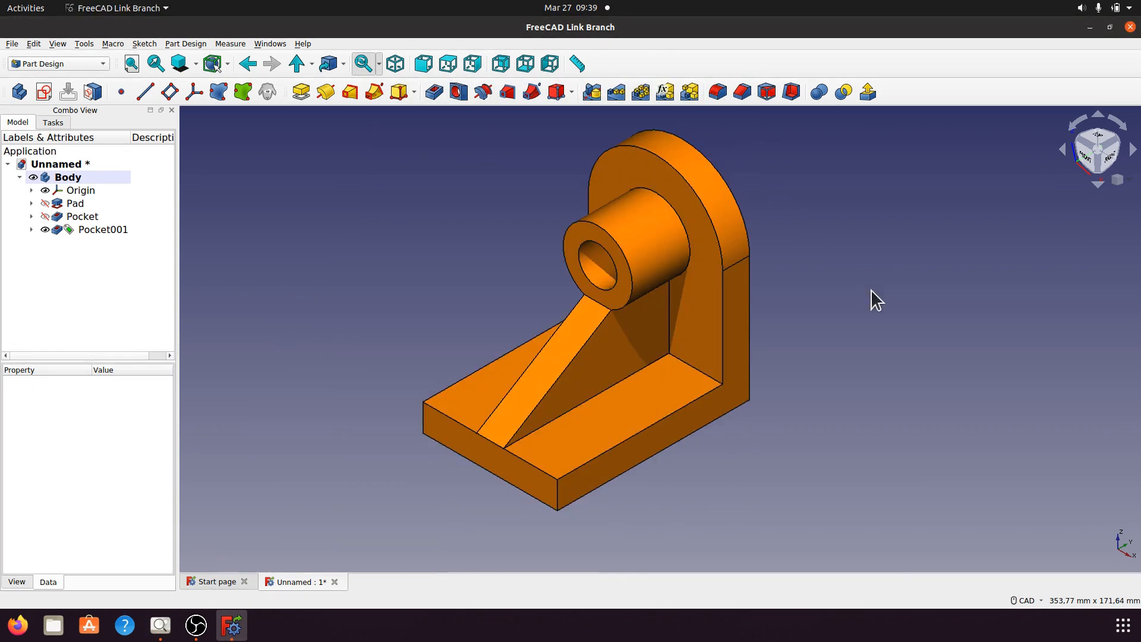
# Start a new sketch on the top face of the base plate
pyautogui.click(581, 433)
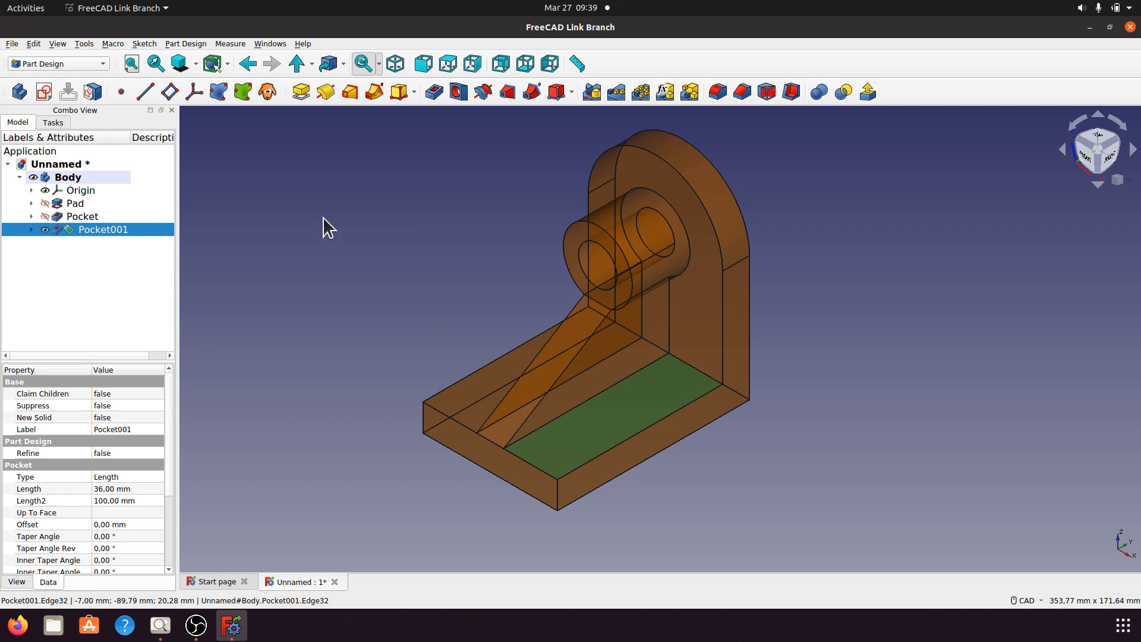
pyautogui.click(44, 91)
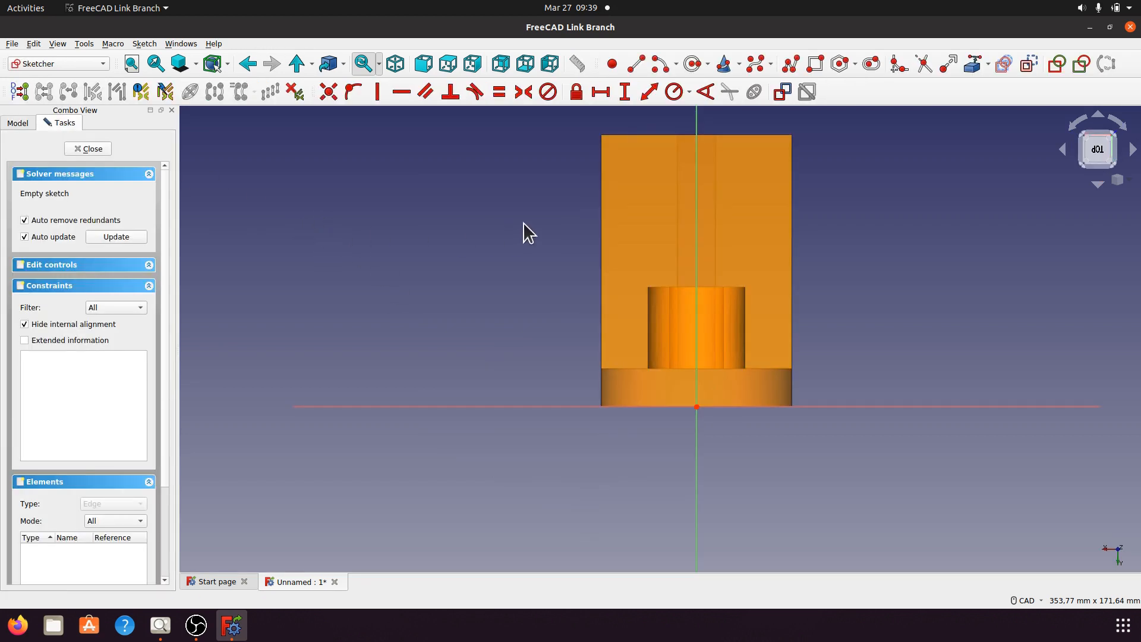
pyautogui.moveTo(523, 222)
pyautogui.mouseDown(button='middle')
pyautogui.moveTo(430, 336)
pyautogui.moveTo(439, 321)
pyautogui.mouseUp(button='middle')
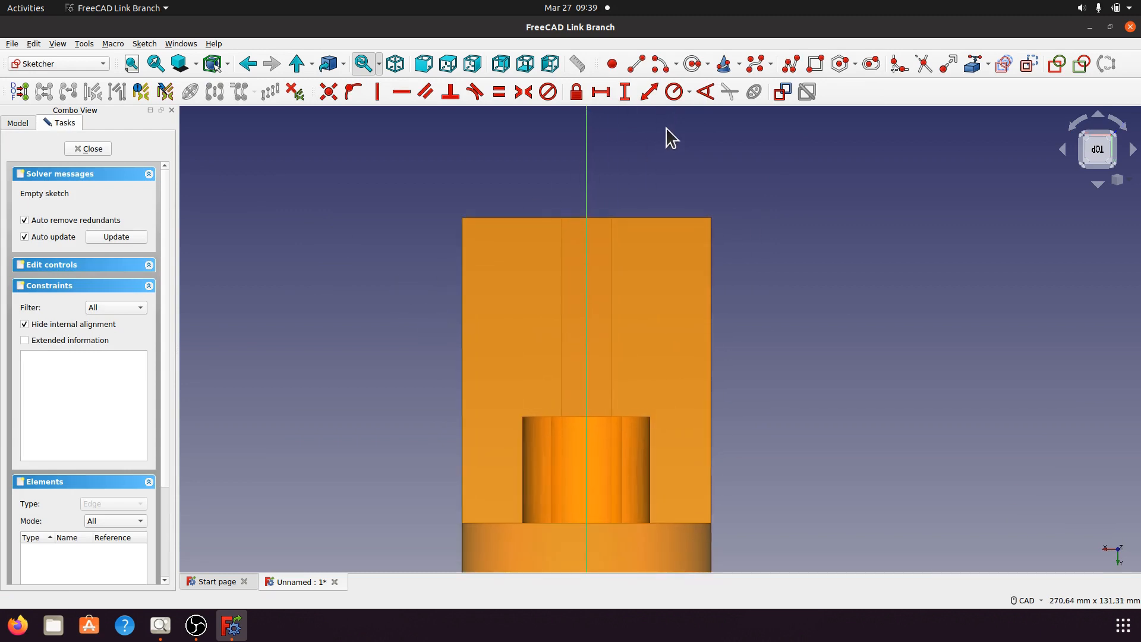
# Sketch two circles on the base plate near its front edge, one on each side of the rib
pyautogui.click(693, 63)
pyautogui.click(661, 264)
pyautogui.click(672, 280)
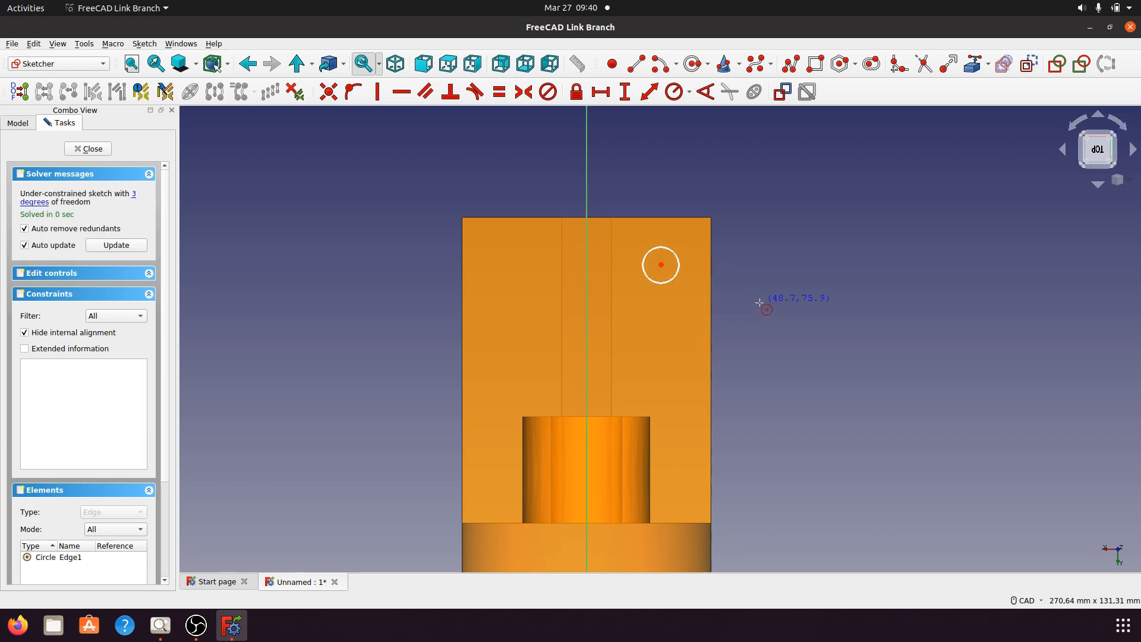
pyautogui.click(509, 263)
pyautogui.click(522, 276)
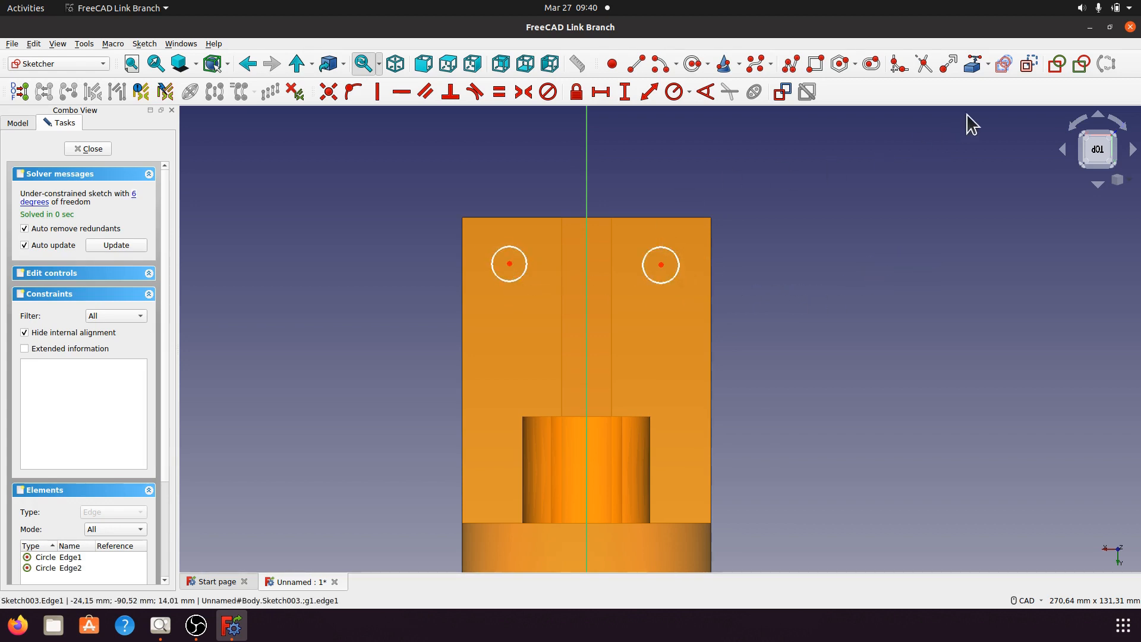
# Link the base's front edge beside the rib as external geometry and constrain the right-hand circle's center 34 mm from it
pyautogui.click(974, 60)
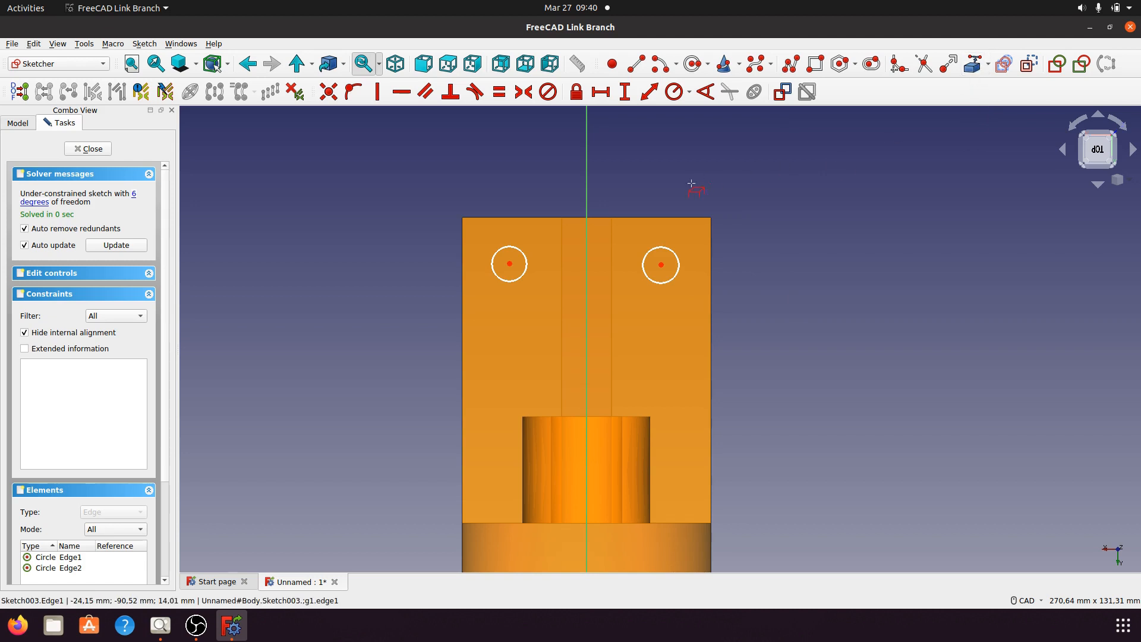
pyautogui.click(672, 215)
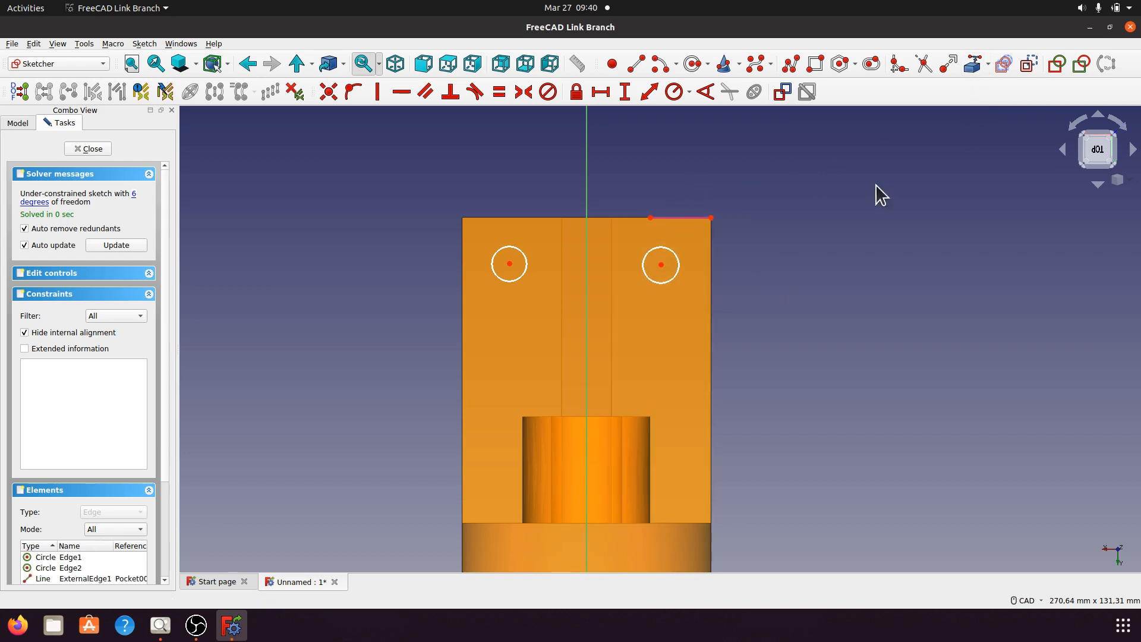
pyautogui.click(660, 264)
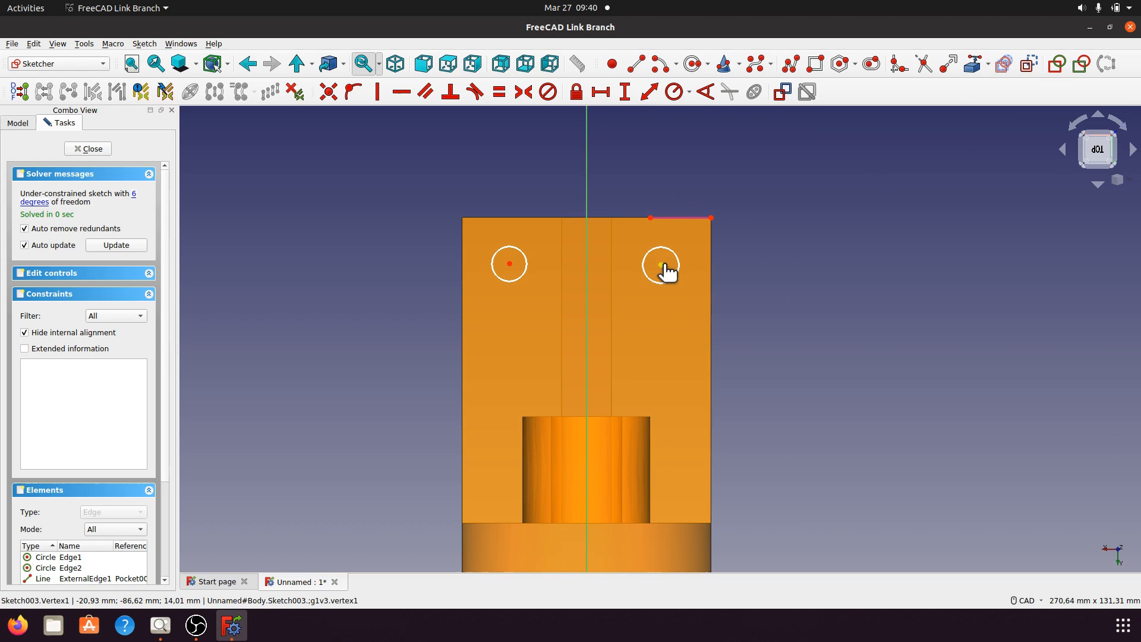
pyautogui.click(696, 219)
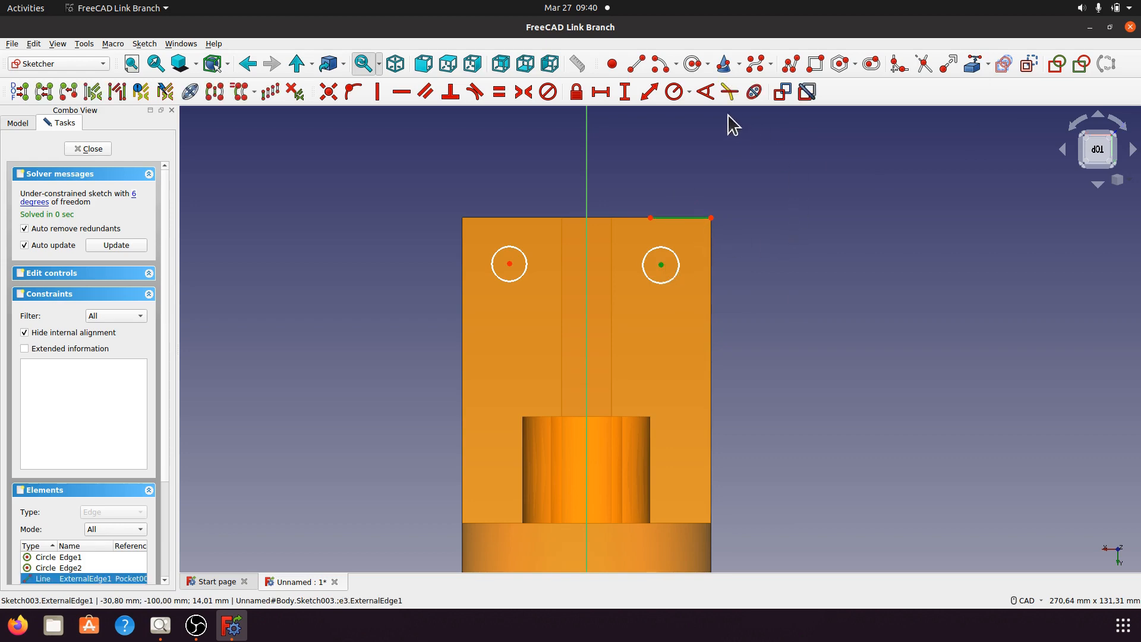
pyautogui.click(625, 93)
pyautogui.click(677, 340)
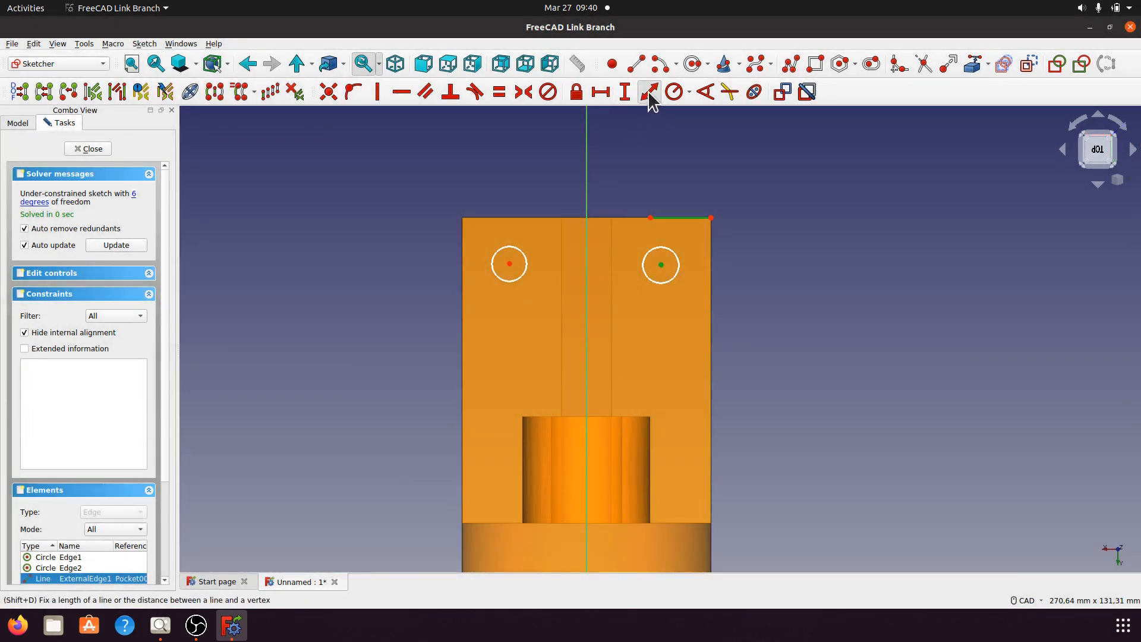
pyautogui.click(649, 91)
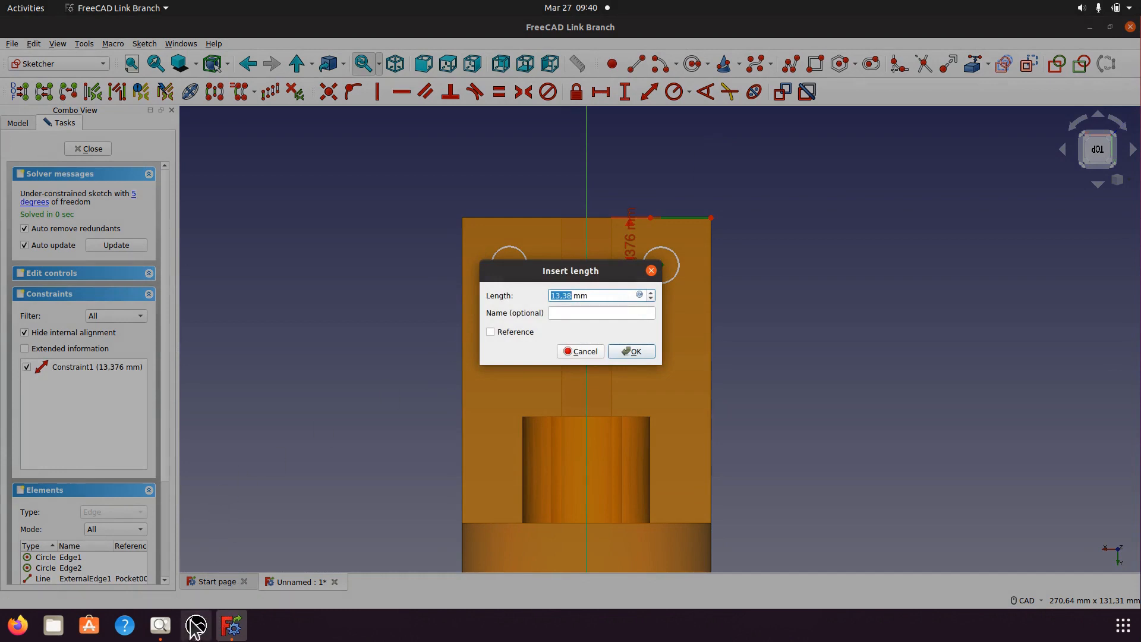
pyautogui.click(160, 626)
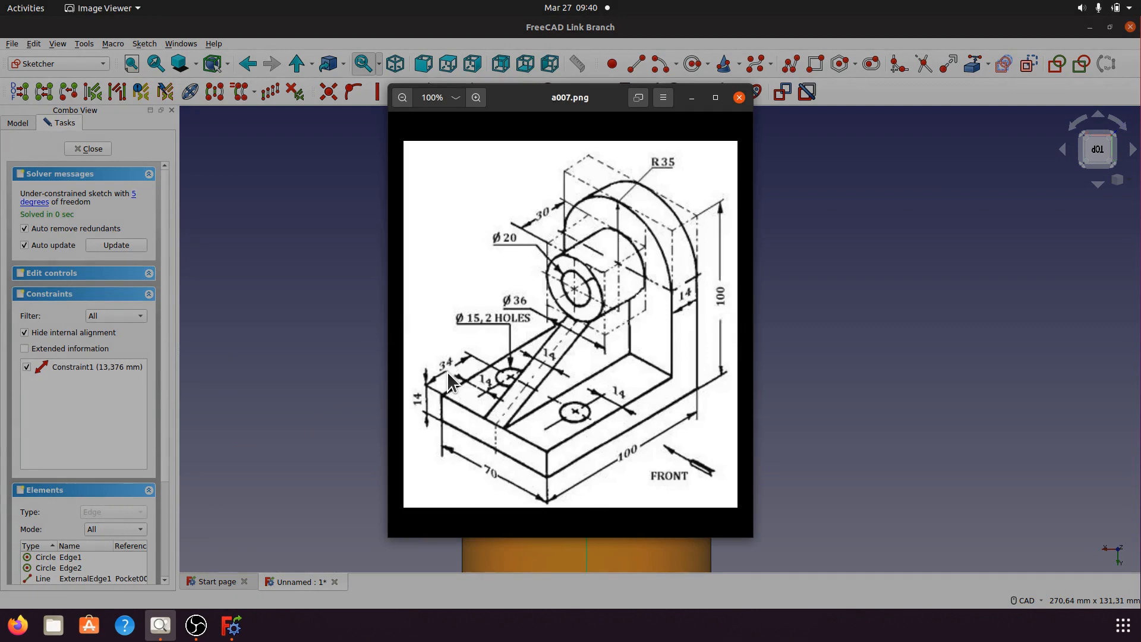
pyautogui.click(691, 98)
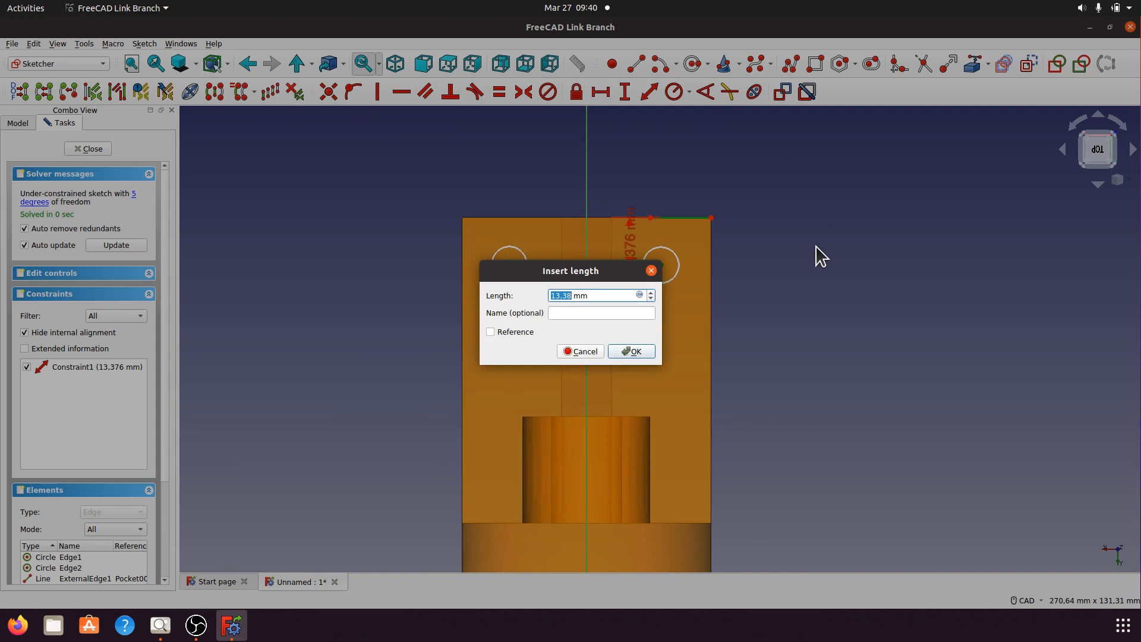
pyautogui.write('34')
pyautogui.click(626, 354)
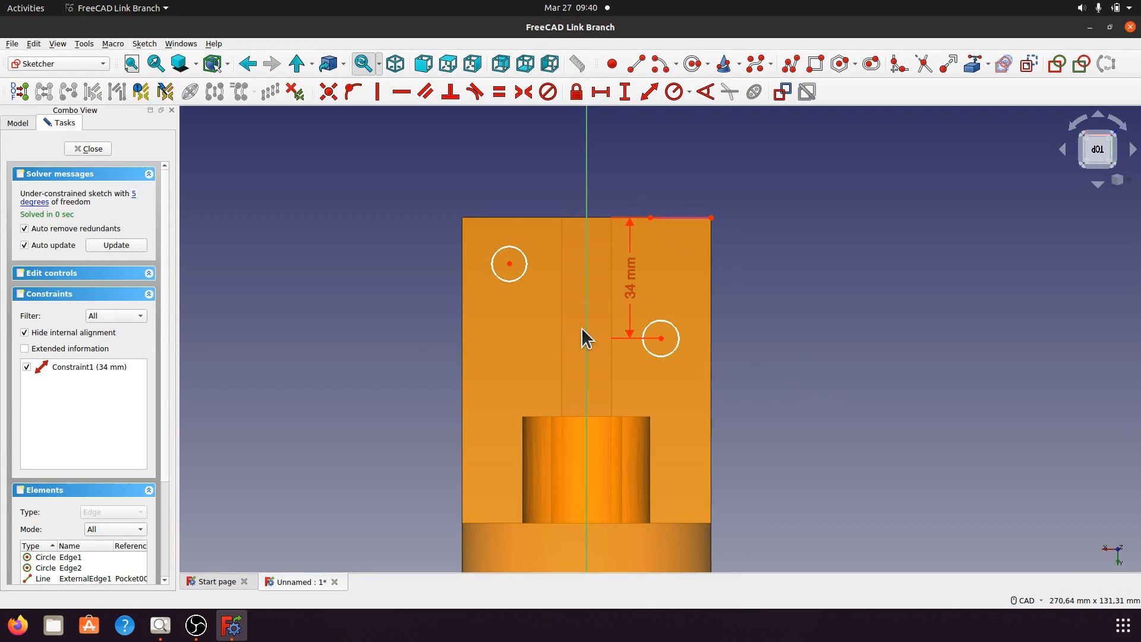
# Constrain the left-hand circle's center 34 mm from the base plate's linked front edge
pyautogui.click(510, 264)
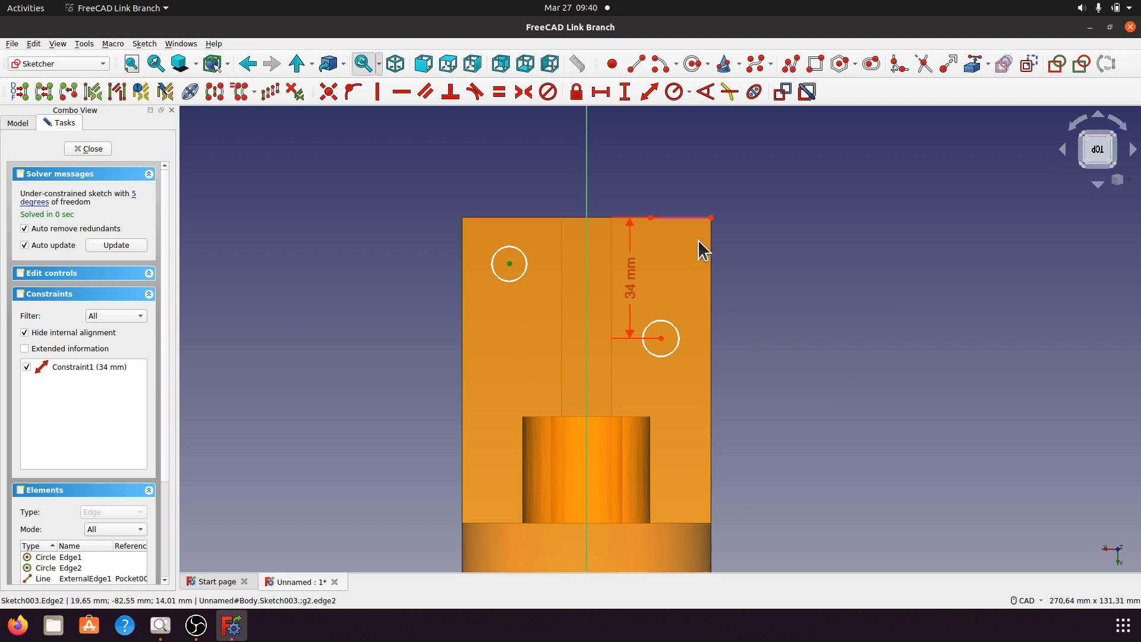
pyautogui.click(696, 218)
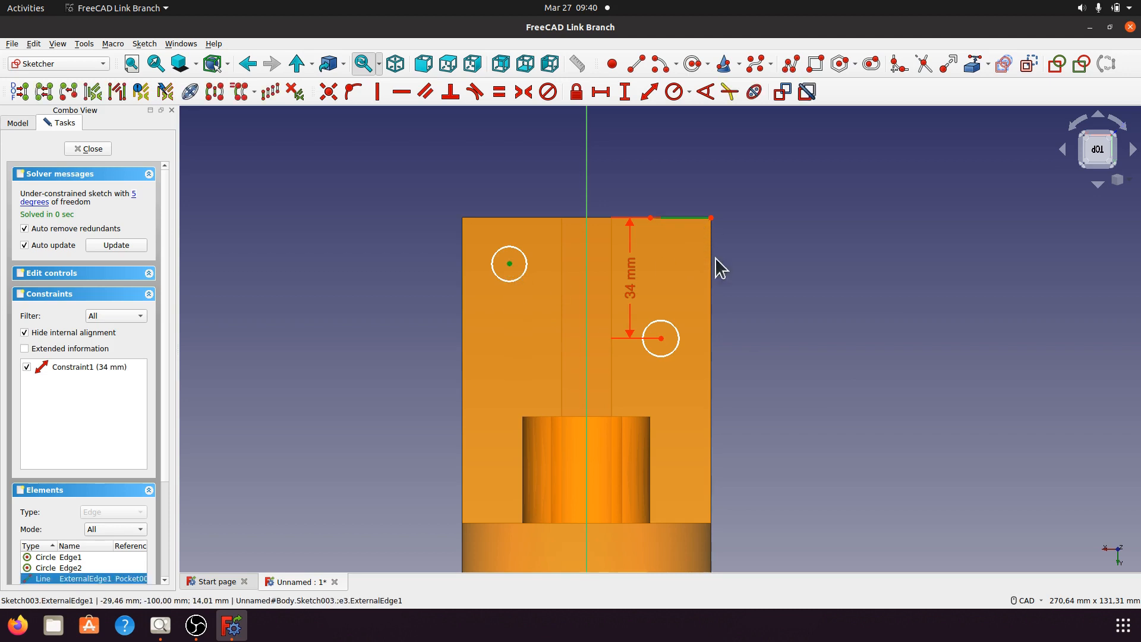
pyautogui.click(649, 92)
pyautogui.write('34')
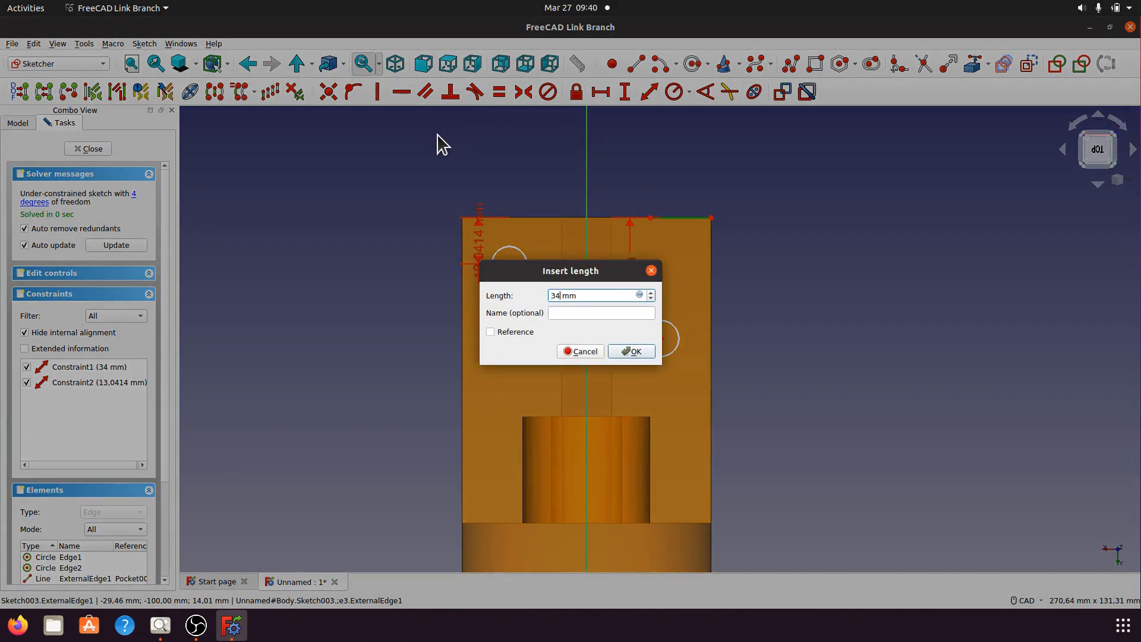
pyautogui.click(635, 352)
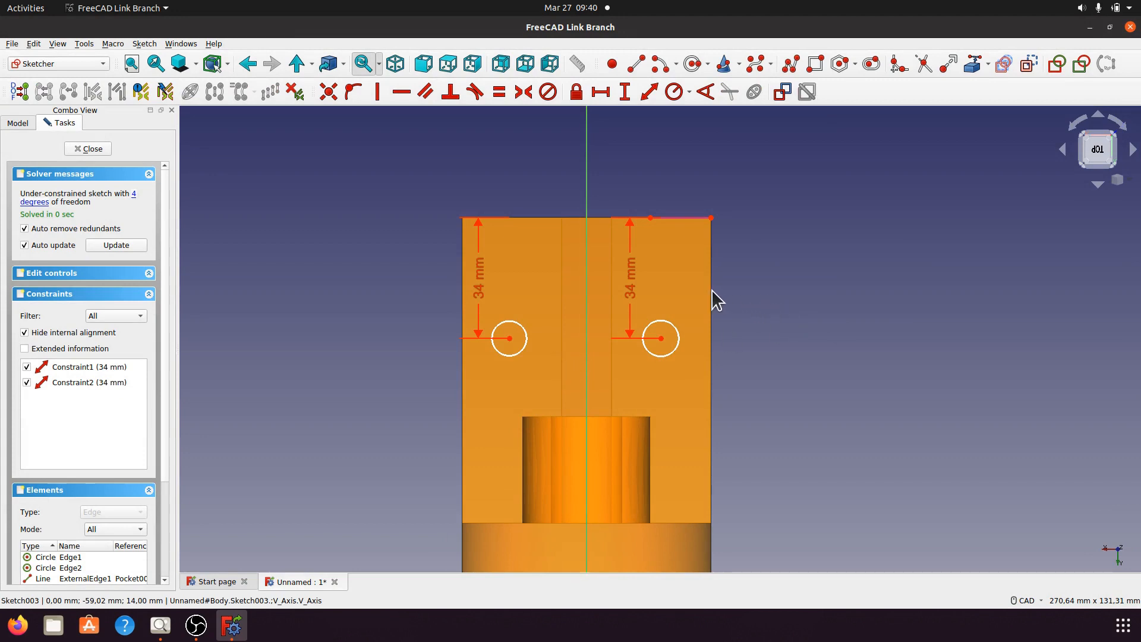
# Link the base plate's right side edge as external geometry and try a horizontal distance constraint between it and the right-hand circle's center
pyautogui.click(974, 64)
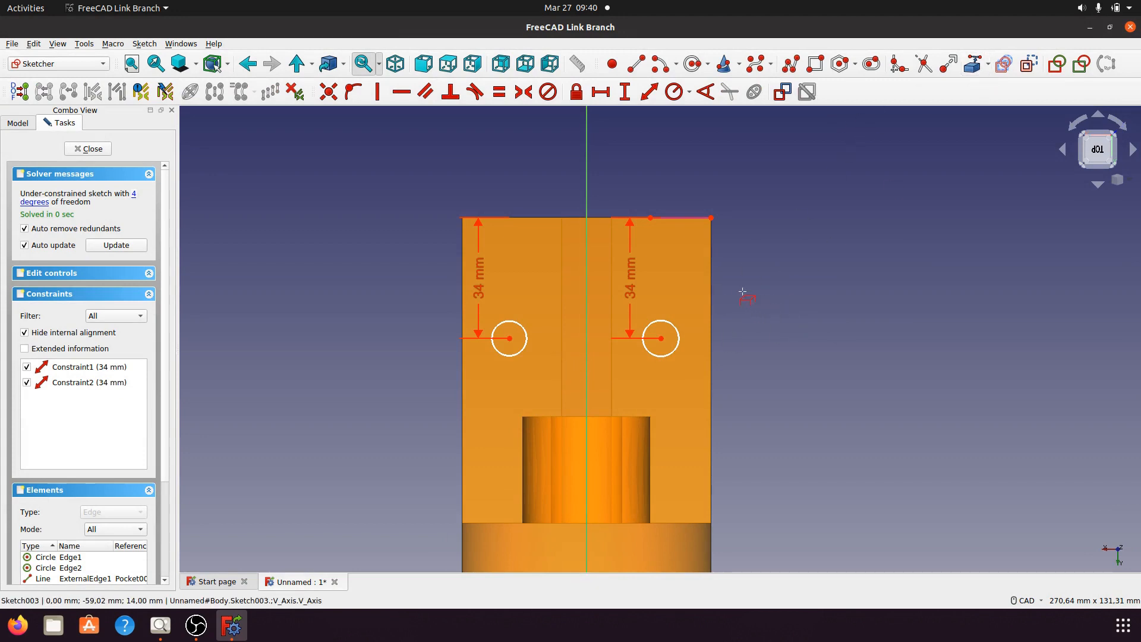
pyautogui.click(711, 277)
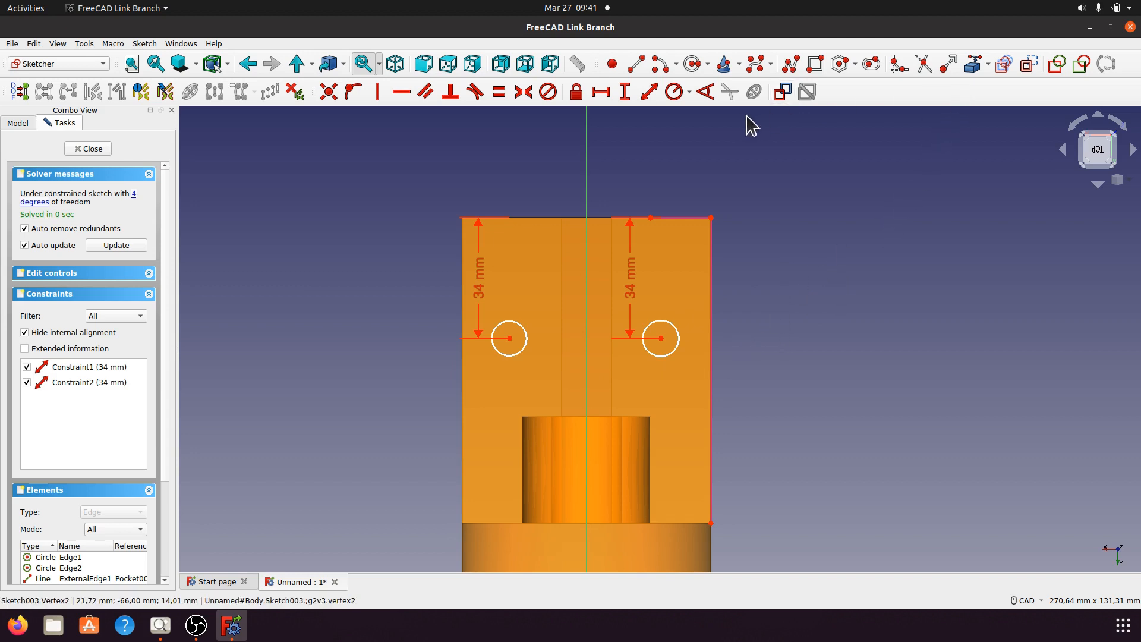
pyautogui.click(603, 92)
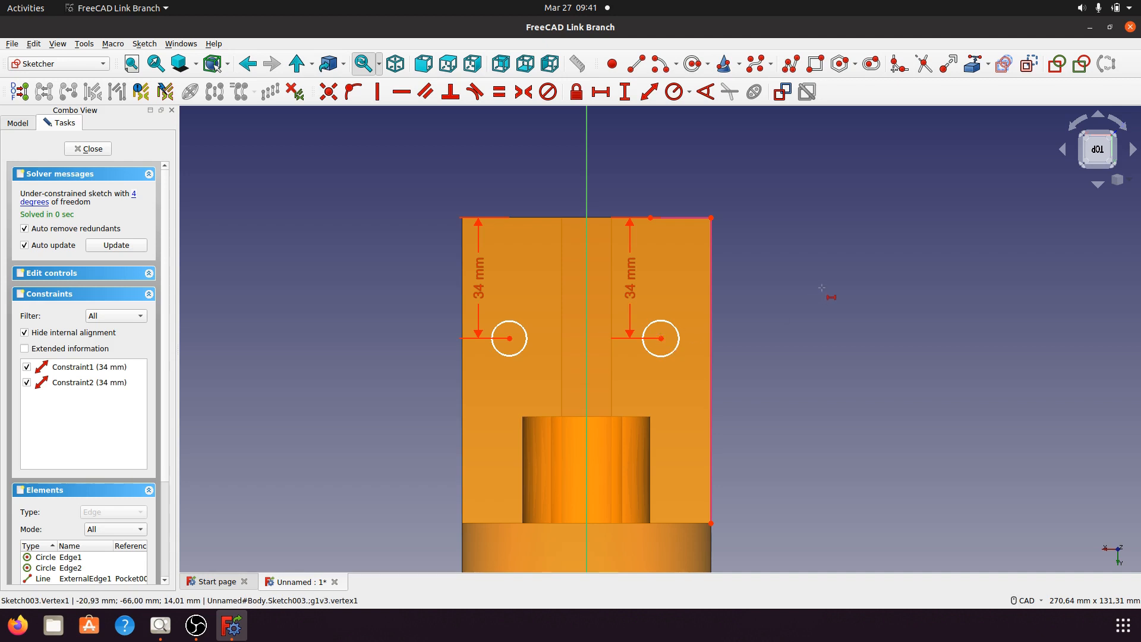
pyautogui.click(661, 338)
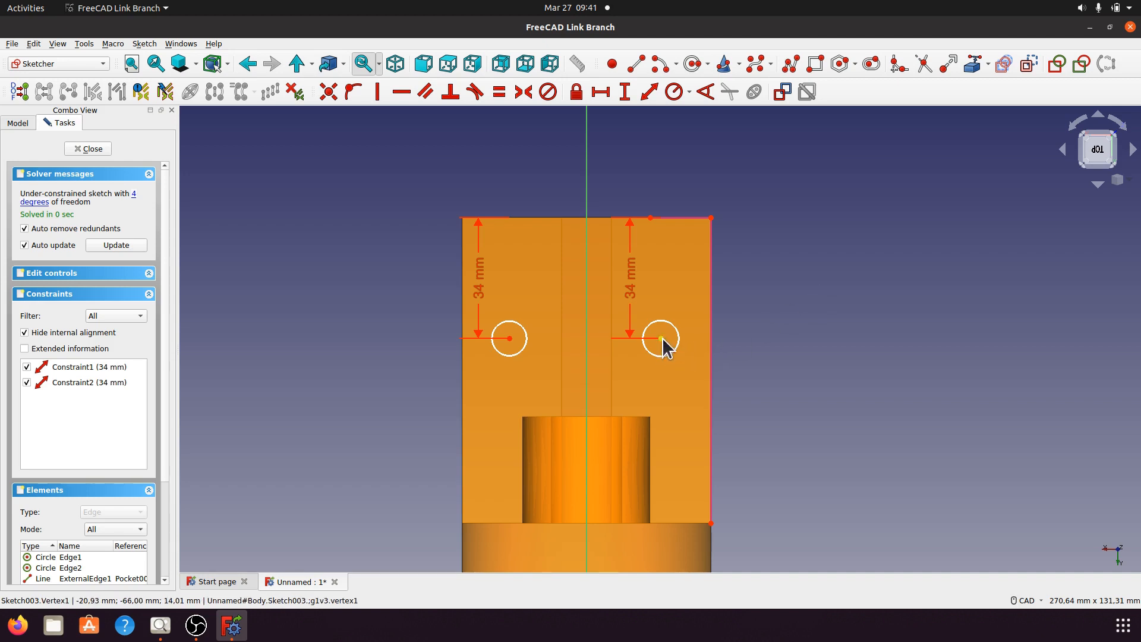
pyautogui.click(712, 257)
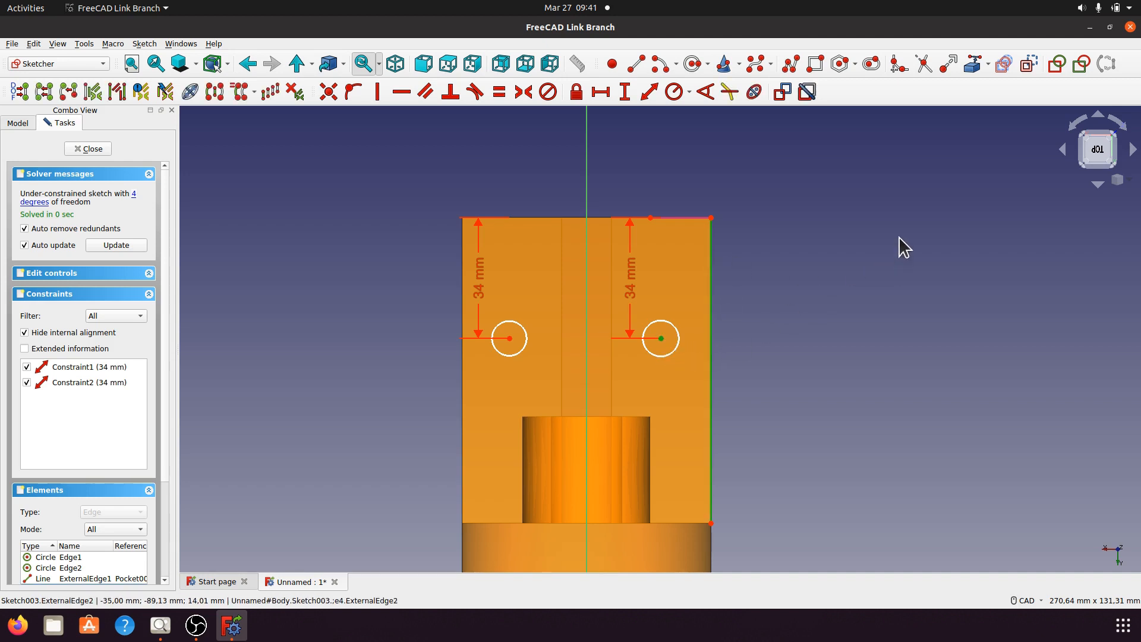
pyautogui.click(608, 98)
pyautogui.click(690, 338)
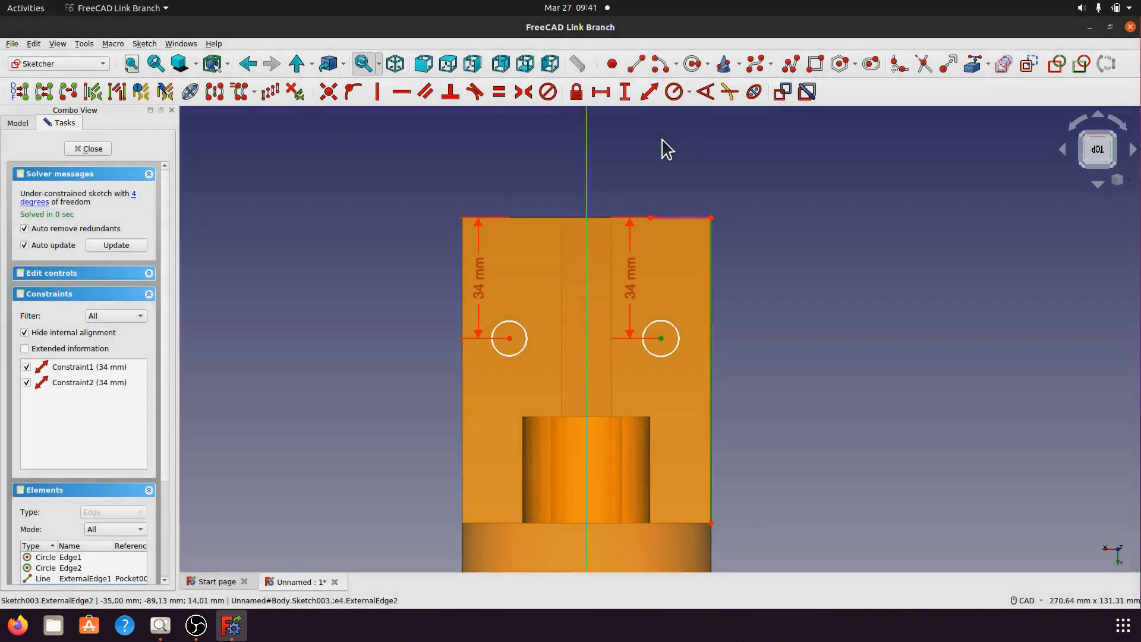
# Constrain the right-hand circle's center 14 mm from the linked side edge and move that dimension beyond the plate's front edge
pyautogui.click(649, 92)
pyautogui.write('1')
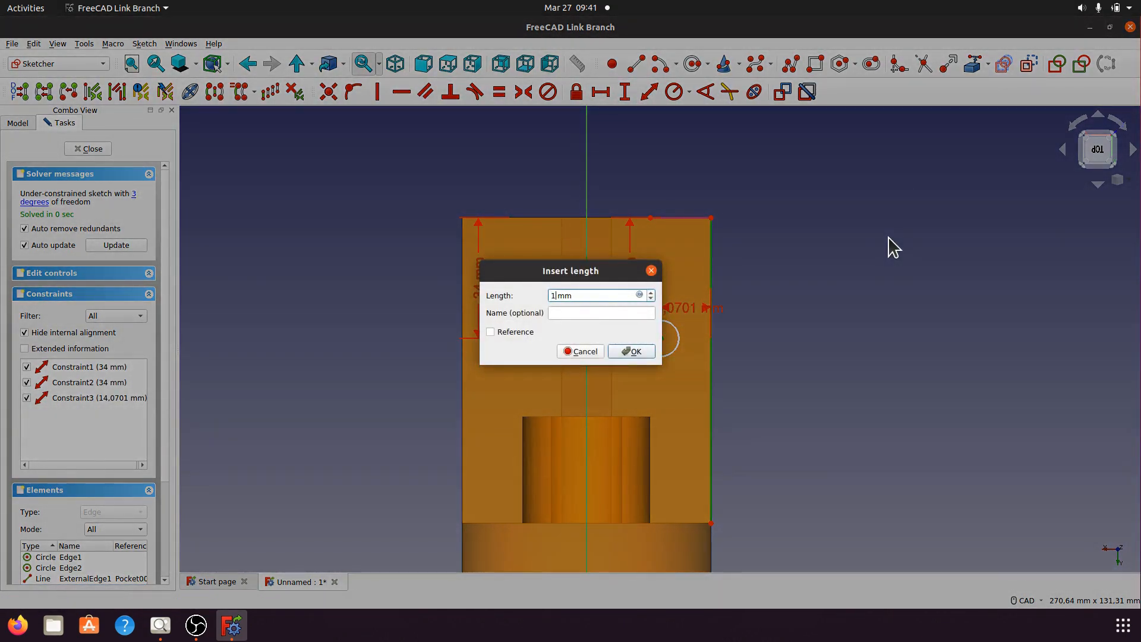
pyautogui.write('4')
pyautogui.click(632, 351)
pyautogui.moveTo(690, 308)
pyautogui.mouseDown()
pyautogui.moveTo(707, 177)
pyautogui.moveTo(772, 178)
pyautogui.mouseUp()
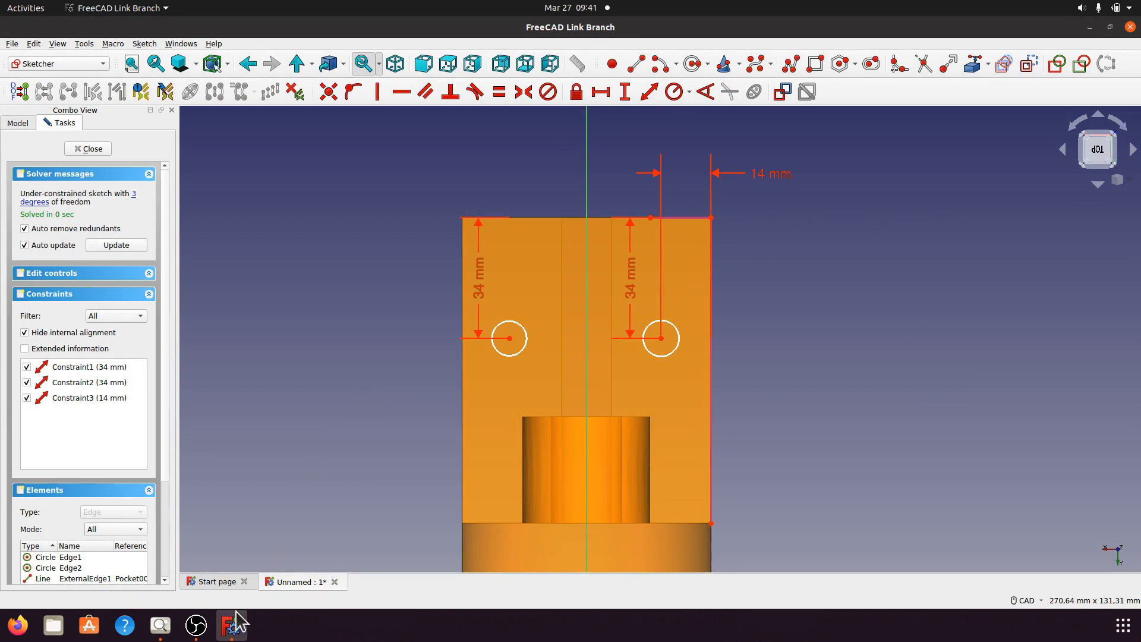
# Check the hole positions in the a007.png drawing and constrain the horizontal distance between the two circle centers to 42 mm
pyautogui.click(159, 625)
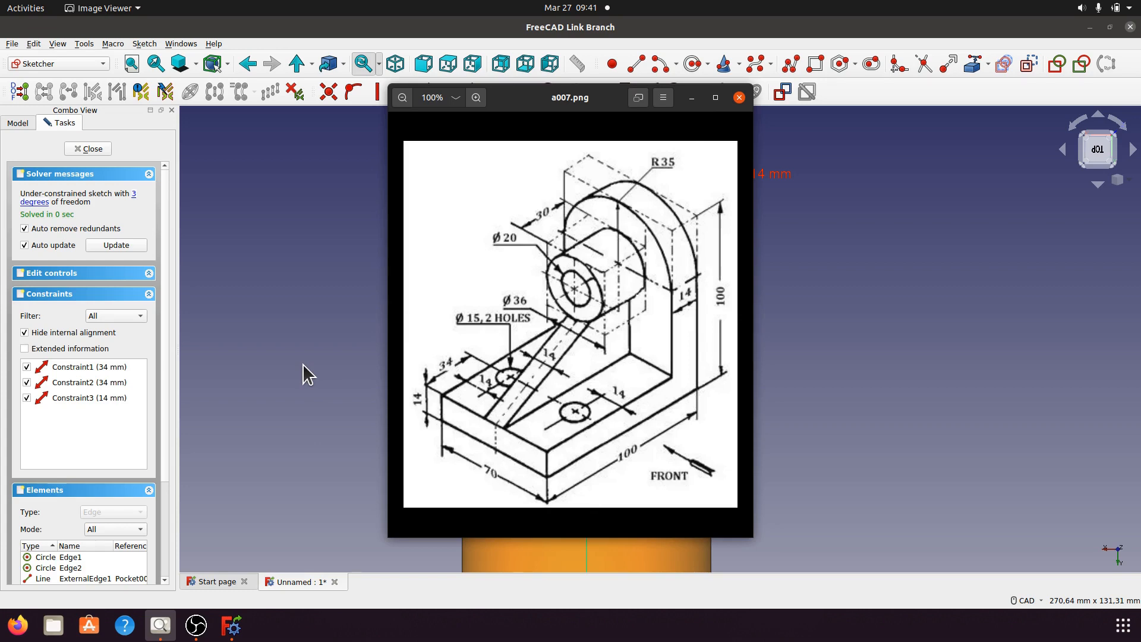
pyautogui.click(691, 97)
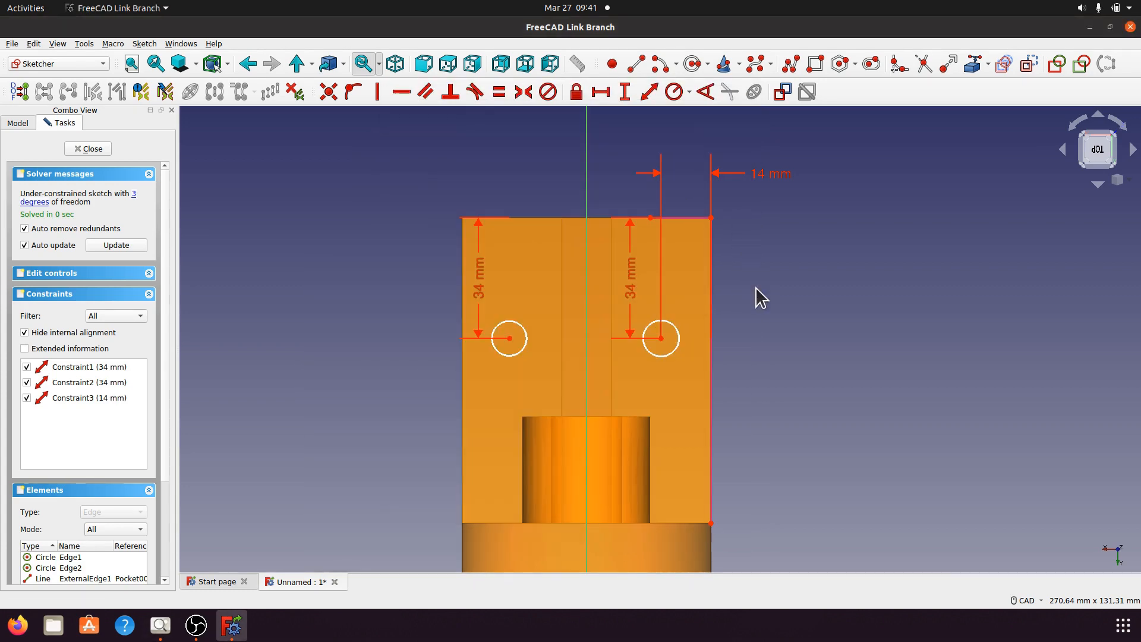
pyautogui.click(509, 339)
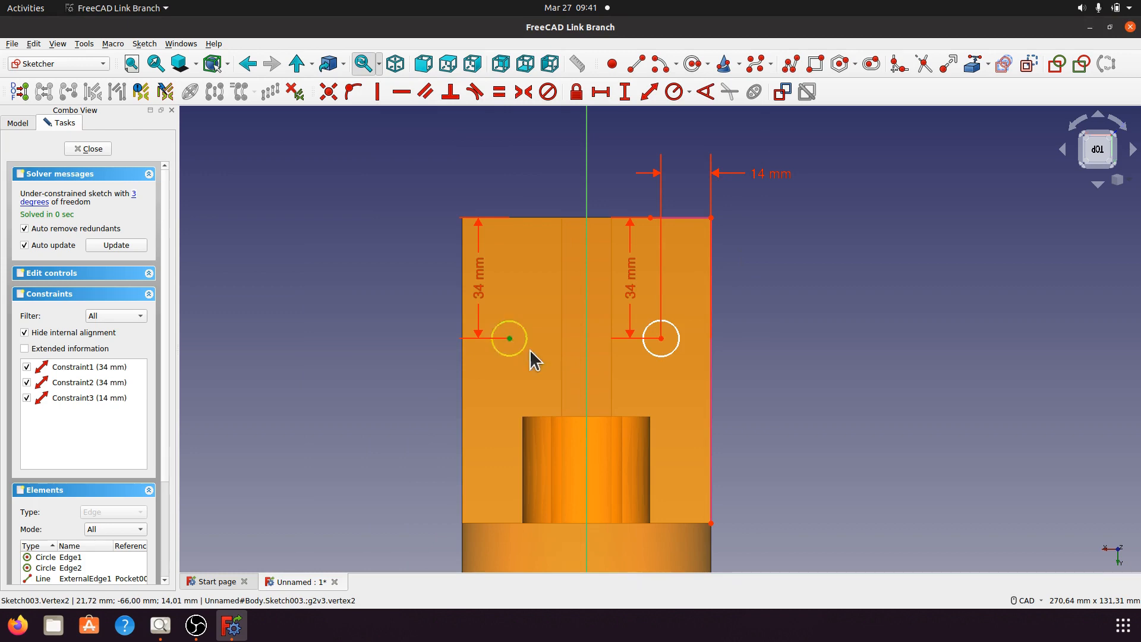
pyautogui.keyDown('ctrl'); pyautogui.click(661, 338); pyautogui.keyUp('ctrl')
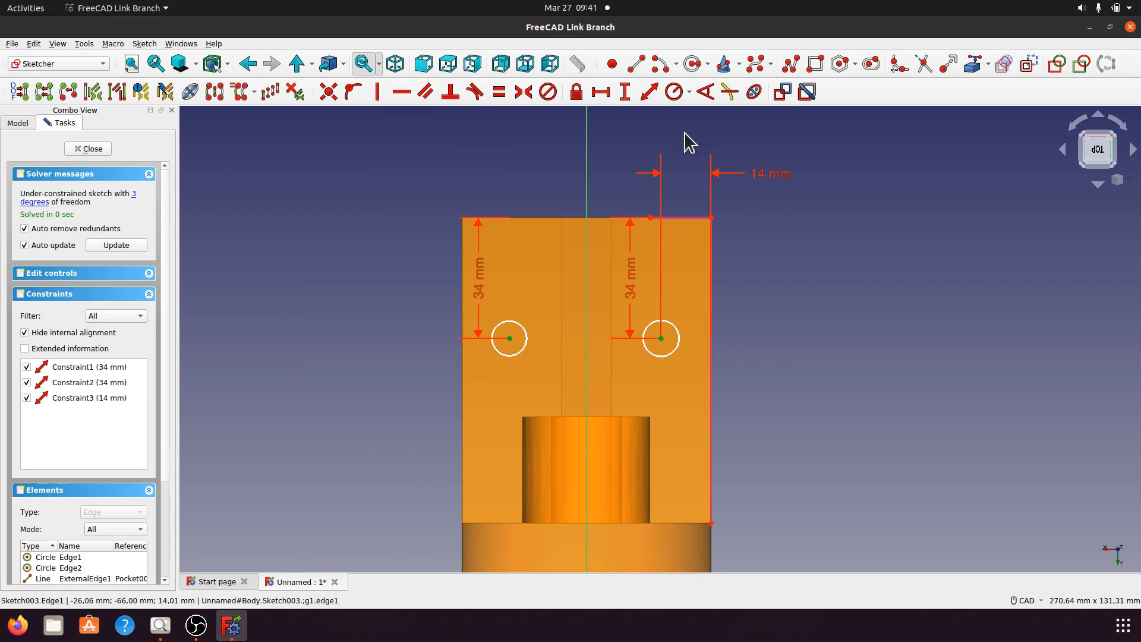
pyautogui.click(601, 92)
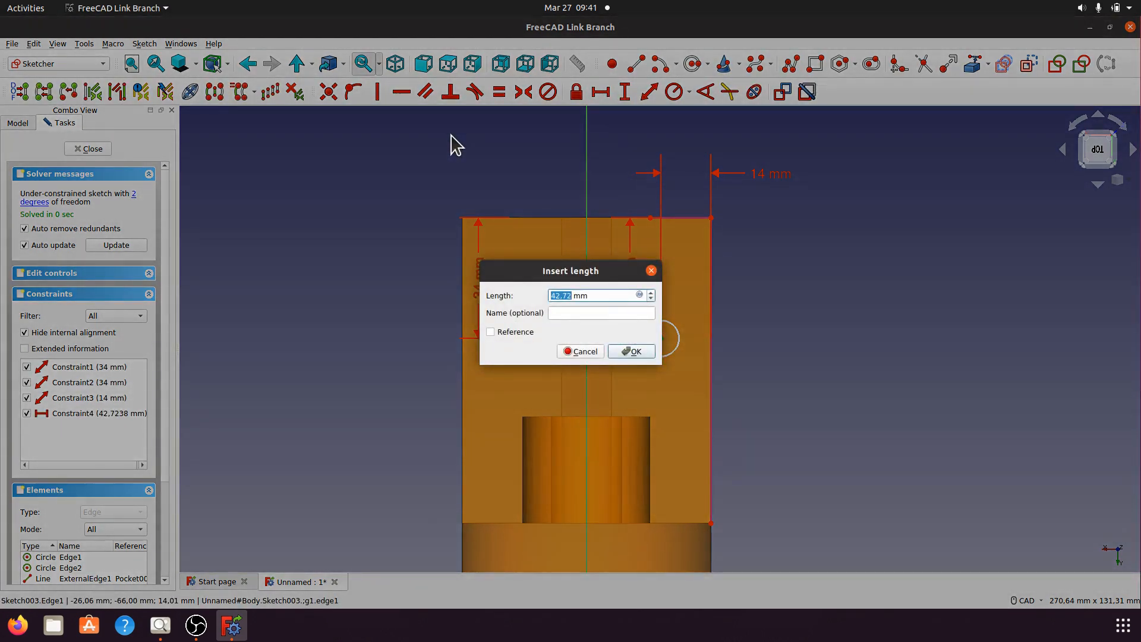
pyautogui.write('4')
pyautogui.click(634, 351)
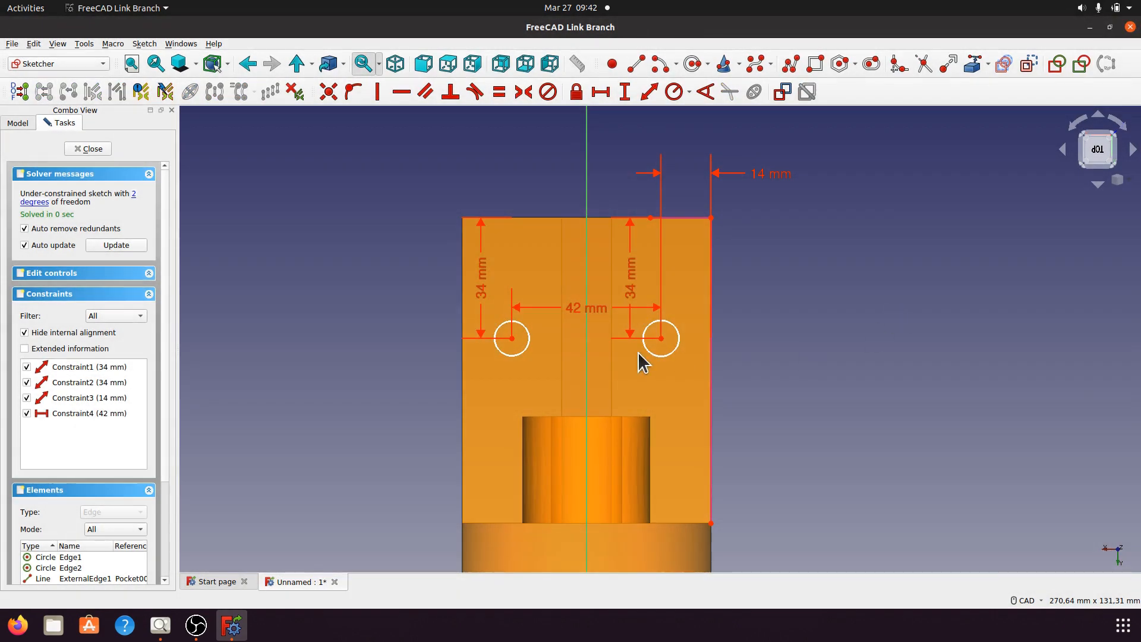
# Check the hole callout in a007.png and constrain both circles to a shared diameter of 15 mm
pyautogui.click(671, 356)
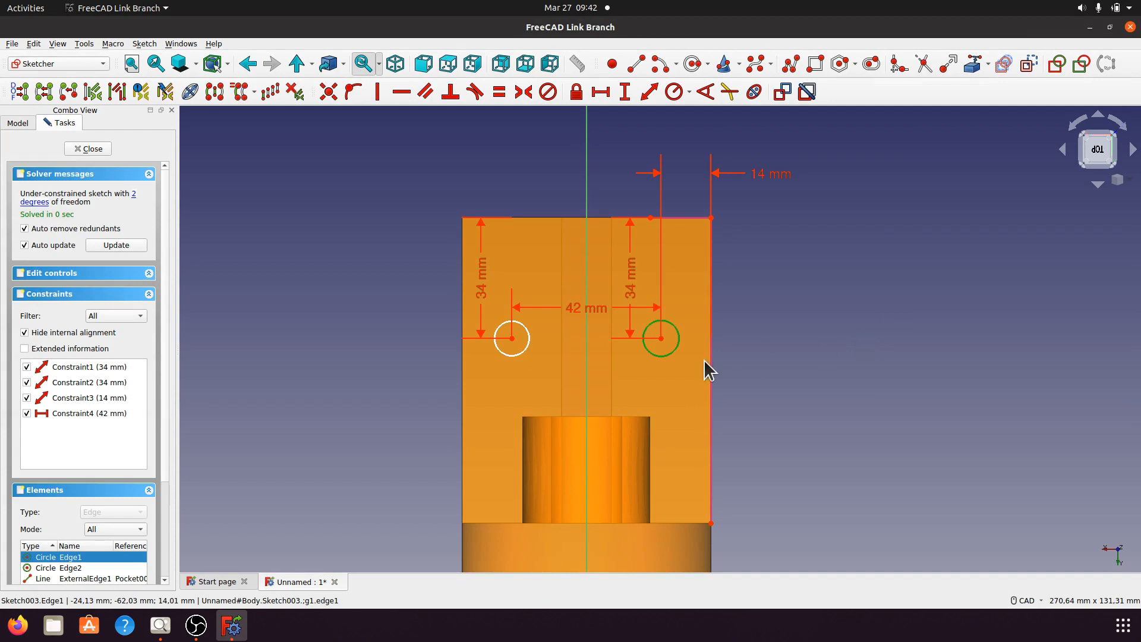
pyautogui.click(516, 354)
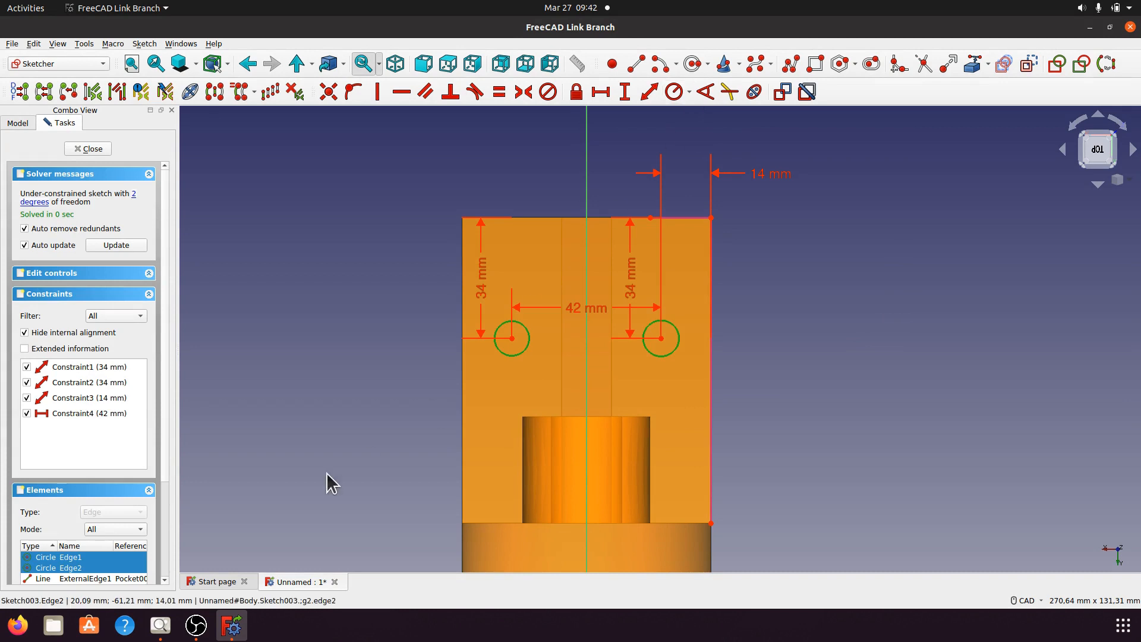
pyautogui.click(160, 624)
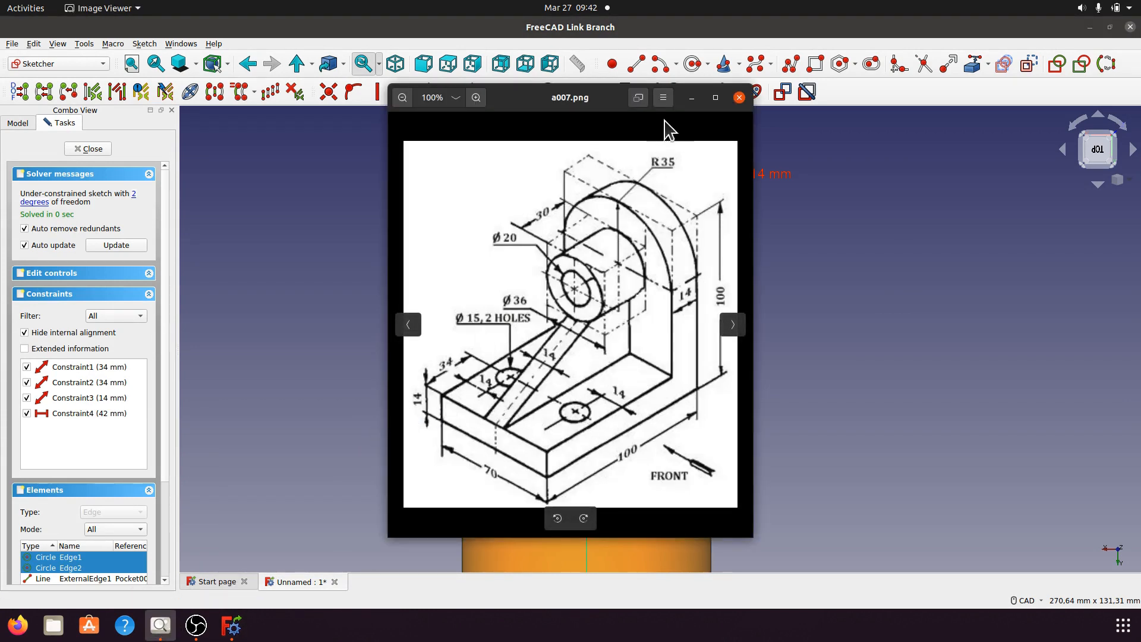
pyautogui.click(690, 99)
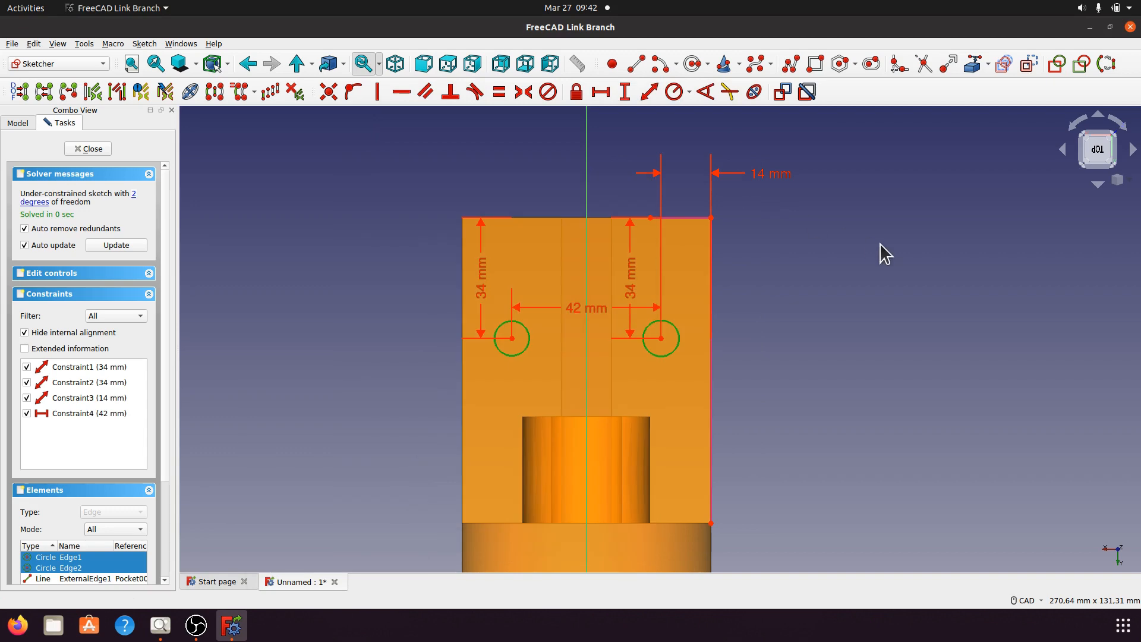
pyautogui.click(689, 91)
pyautogui.click(693, 124)
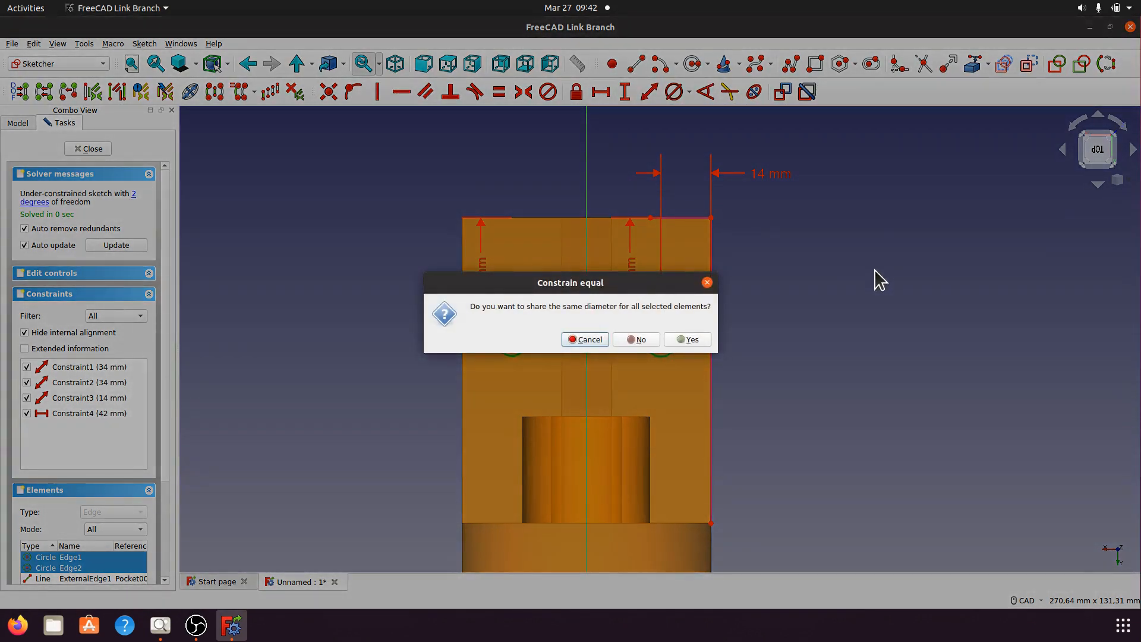
pyautogui.click(691, 339)
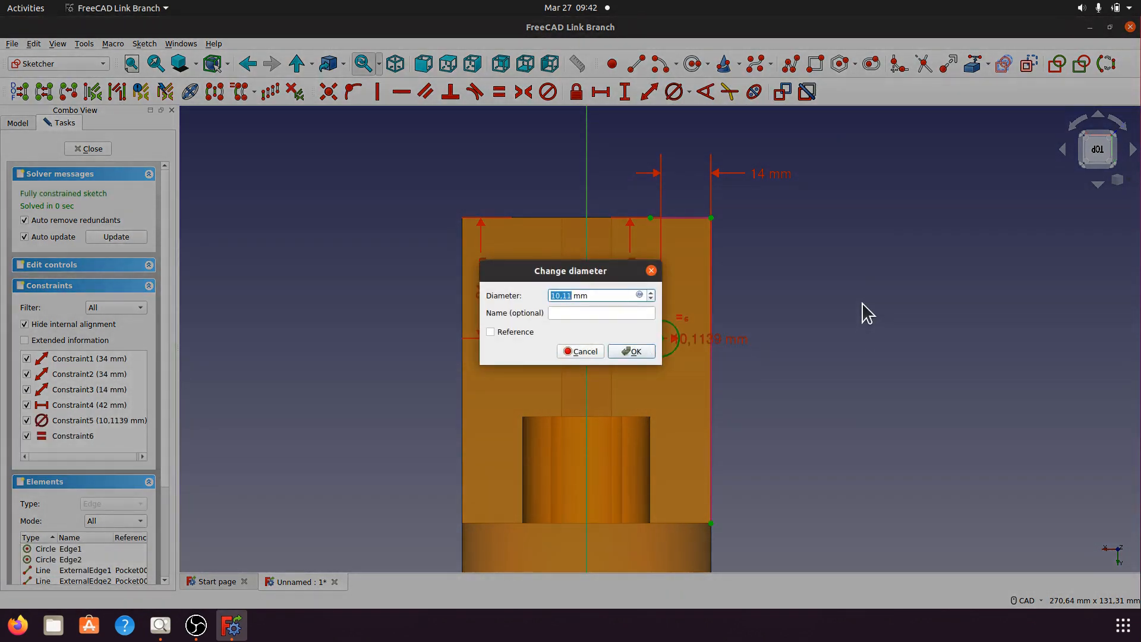
pyautogui.click(635, 352)
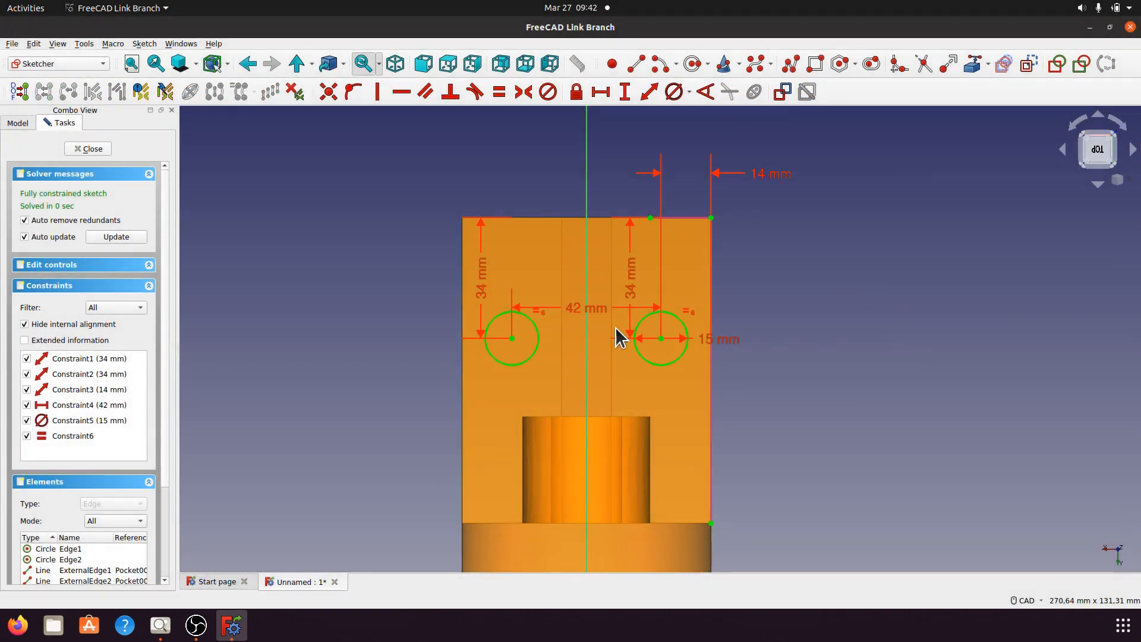
# Rearrange the 42 mm, 34 mm and 15 mm dimensions so they sit clear of the hole sketch geometry
pyautogui.moveTo(594, 310); pyautogui.dragTo(600, 178)
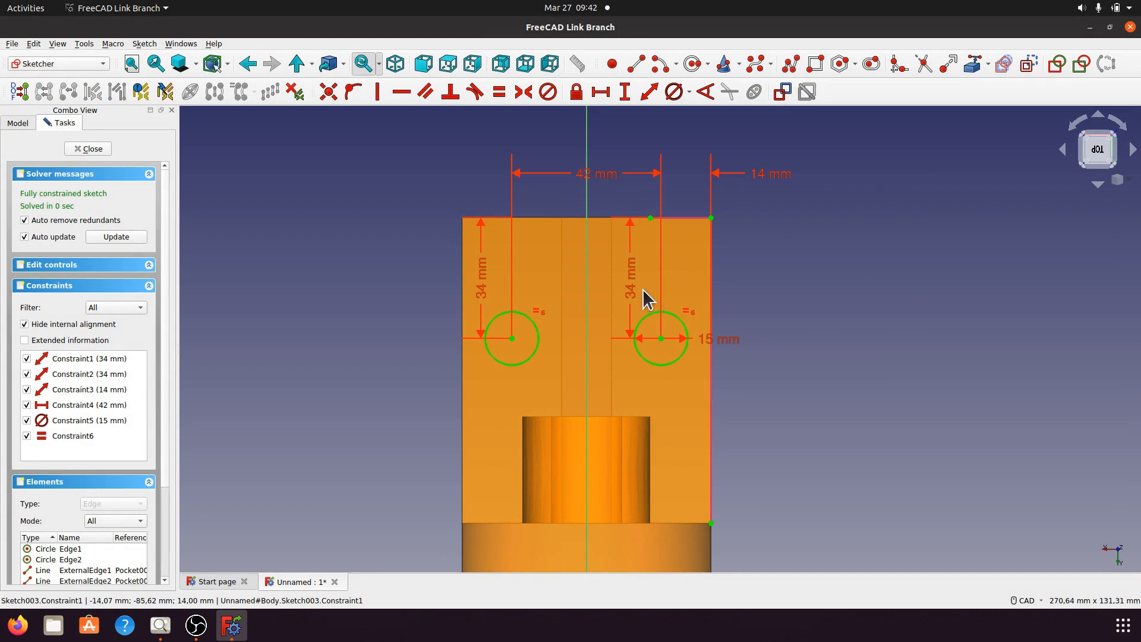
pyautogui.moveTo(639, 287); pyautogui.dragTo(760, 279)
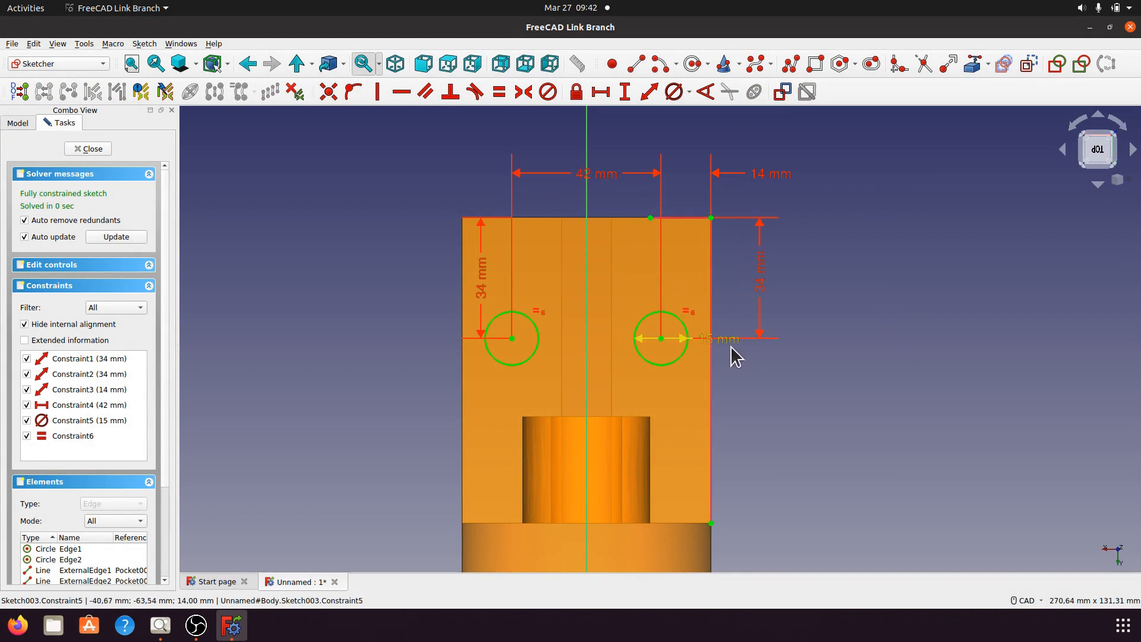
pyautogui.moveTo(735, 357); pyautogui.dragTo(697, 401)
pyautogui.moveTo(483, 286); pyautogui.dragTo(420, 277)
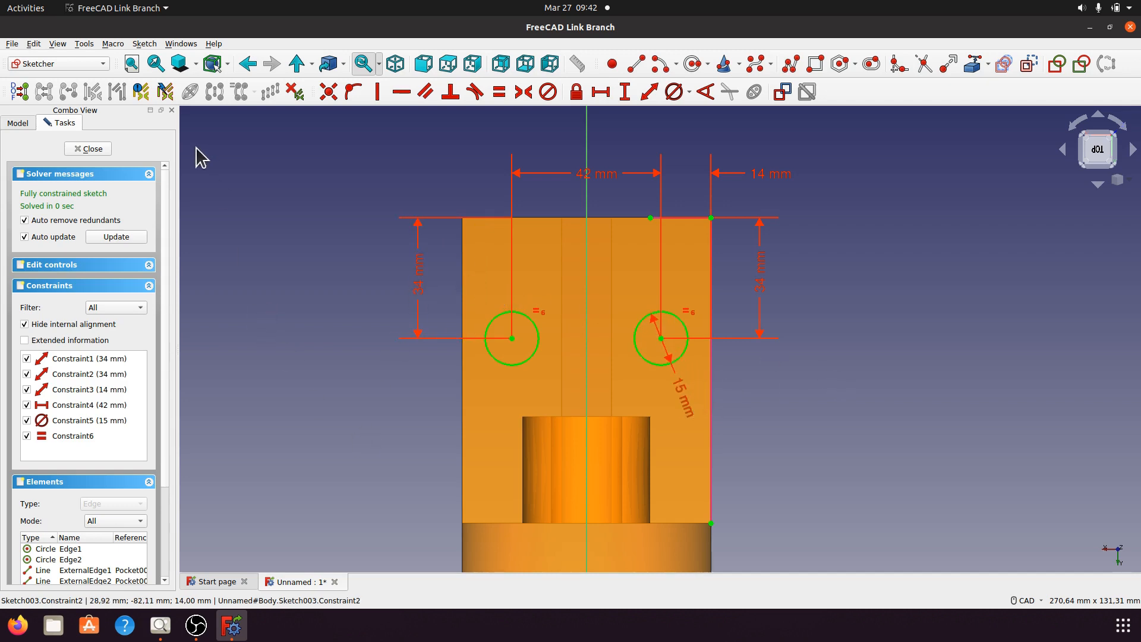
# Close the hole sketch and pocket both circles through the base plate with the type set to To first
pyautogui.click(92, 150)
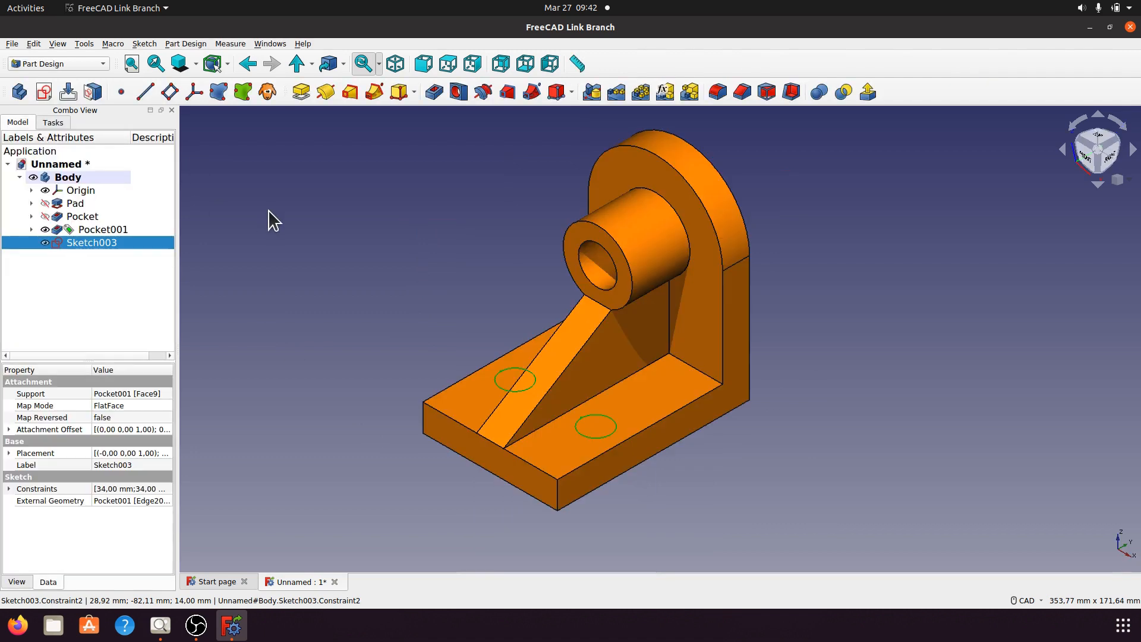
pyautogui.click(435, 92)
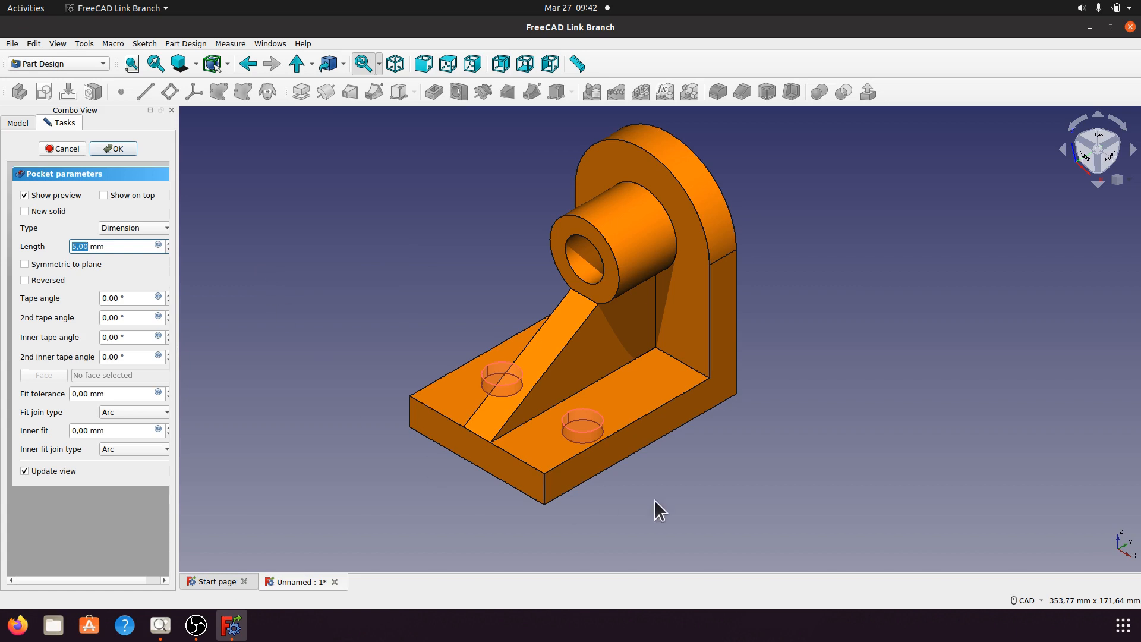
pyautogui.moveTo(660, 511)
pyautogui.mouseDown(button='middle')
pyautogui.moveTo(647, 466)
pyautogui.moveTo(662, 441)
pyautogui.moveTo(658, 496)
pyautogui.mouseUp(button='middle')
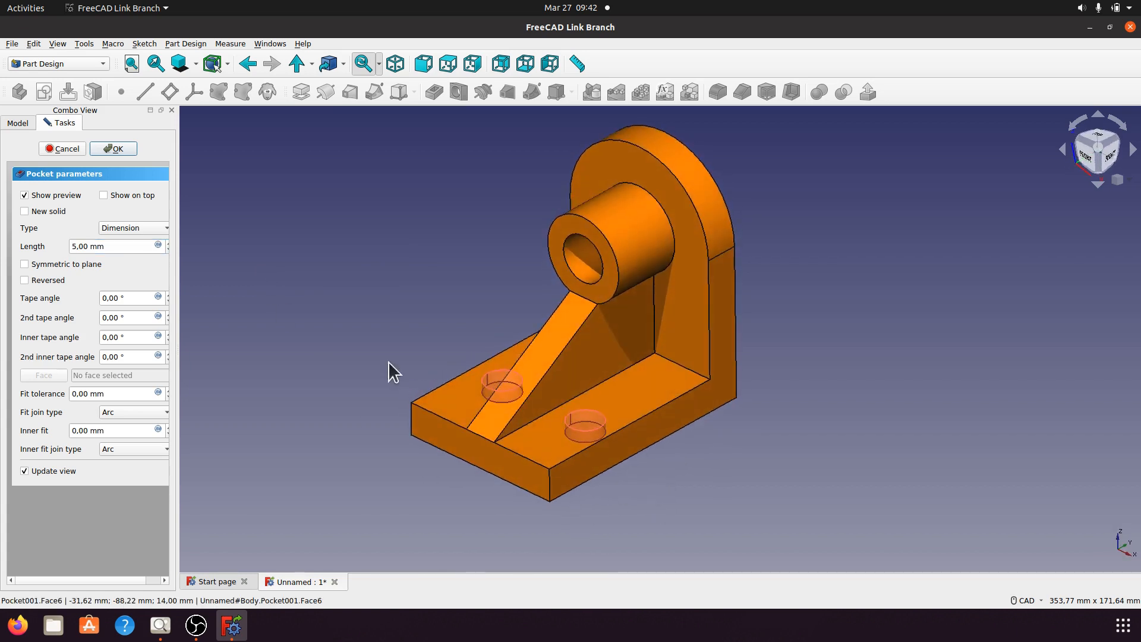
pyautogui.moveTo(186, 274); pyautogui.dragTo(228, 271)
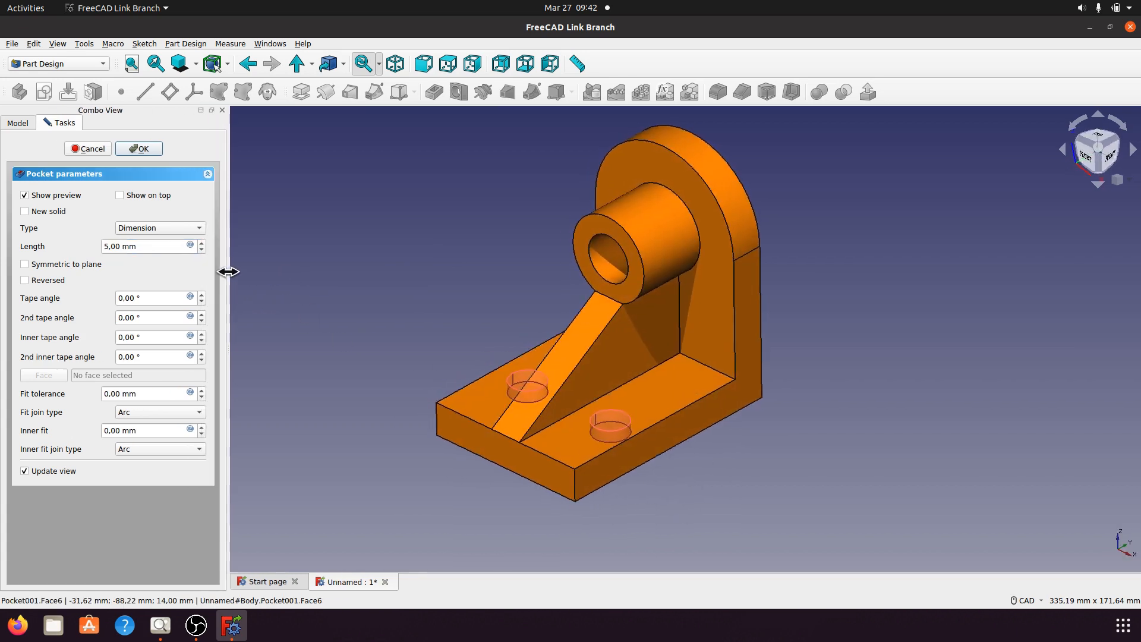
pyautogui.click(203, 229)
pyautogui.click(153, 258)
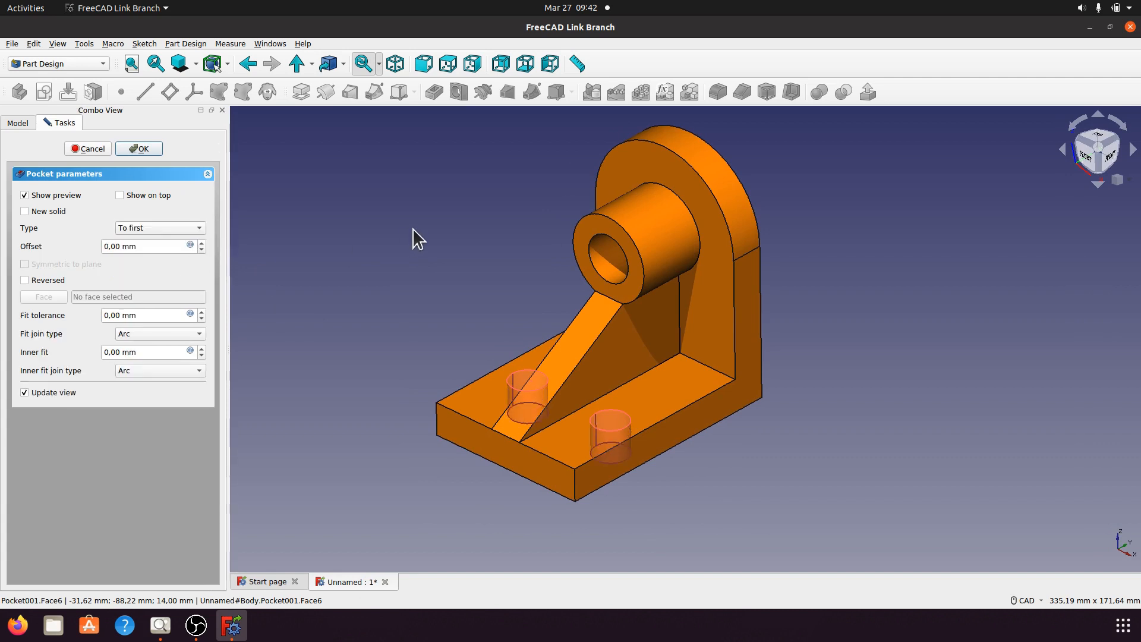
pyautogui.moveTo(624, 416); pyautogui.dragTo(690, 426, button='middle')
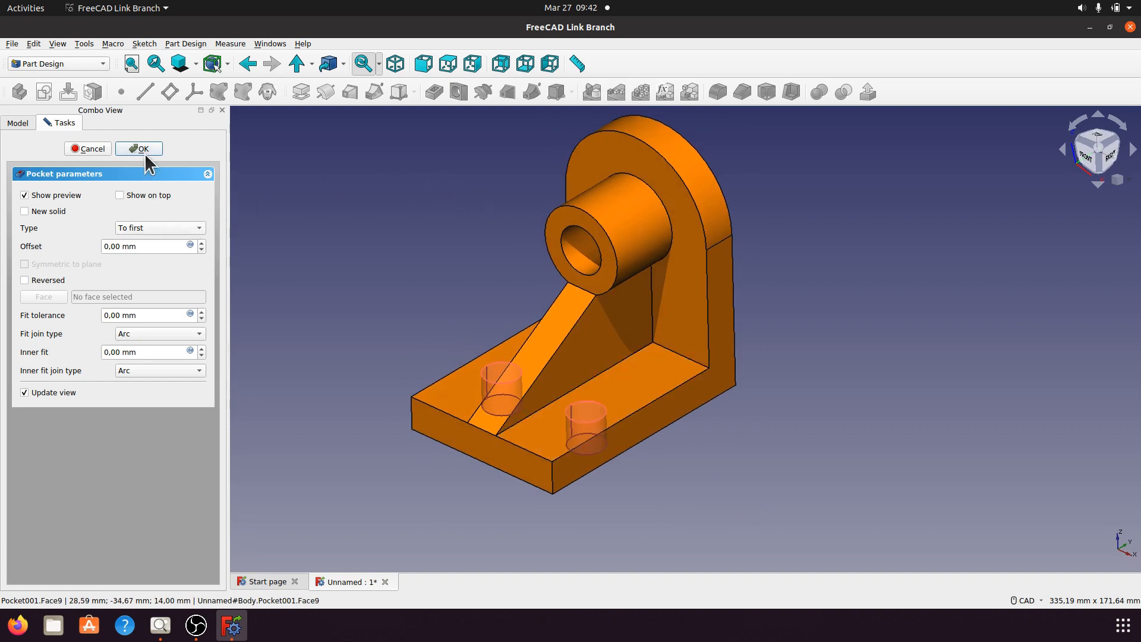
pyautogui.press('Return')
pyautogui.moveTo(522, 293); pyautogui.dragTo(785, 321, button='middle')
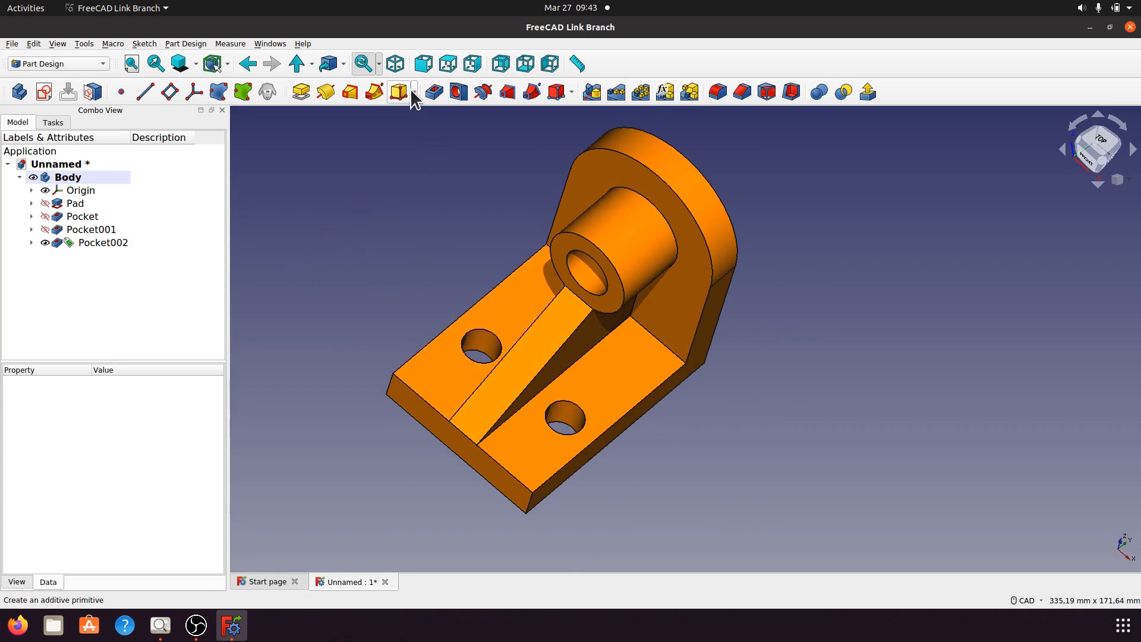
# Examine the finished bracket's boss, rib, upright plate and base plate holes from several angles, ending in an isometric view
pyautogui.press('0')
pyautogui.moveTo(744, 365); pyautogui.dragTo(657, 420, button='middle')
pyautogui.scroll(5, 670, 440)
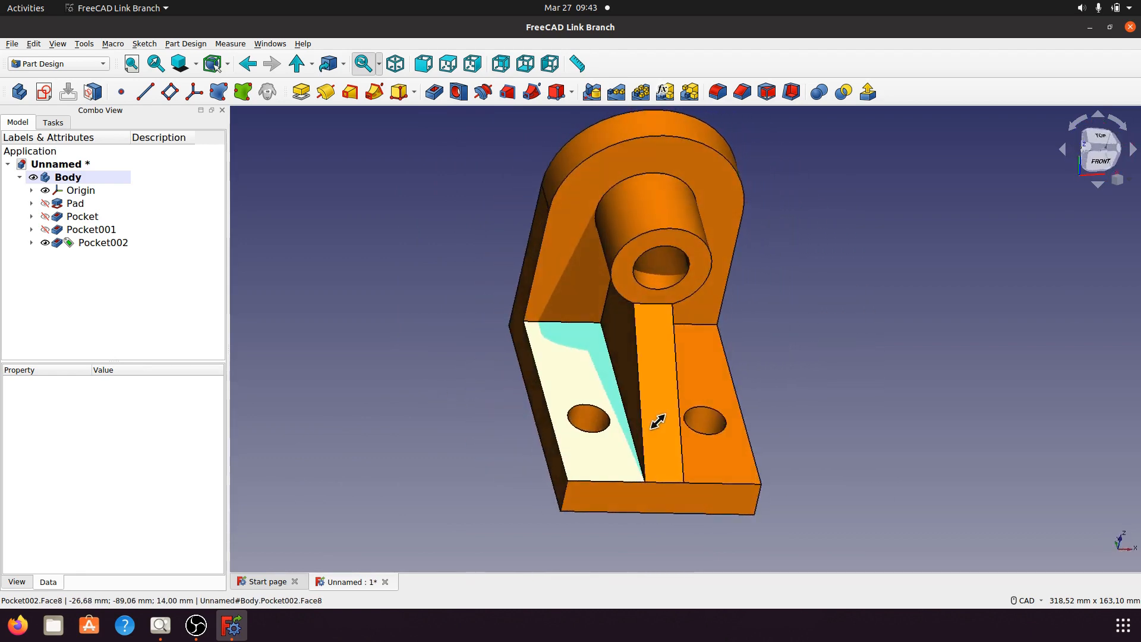
pyautogui.click(395, 64)
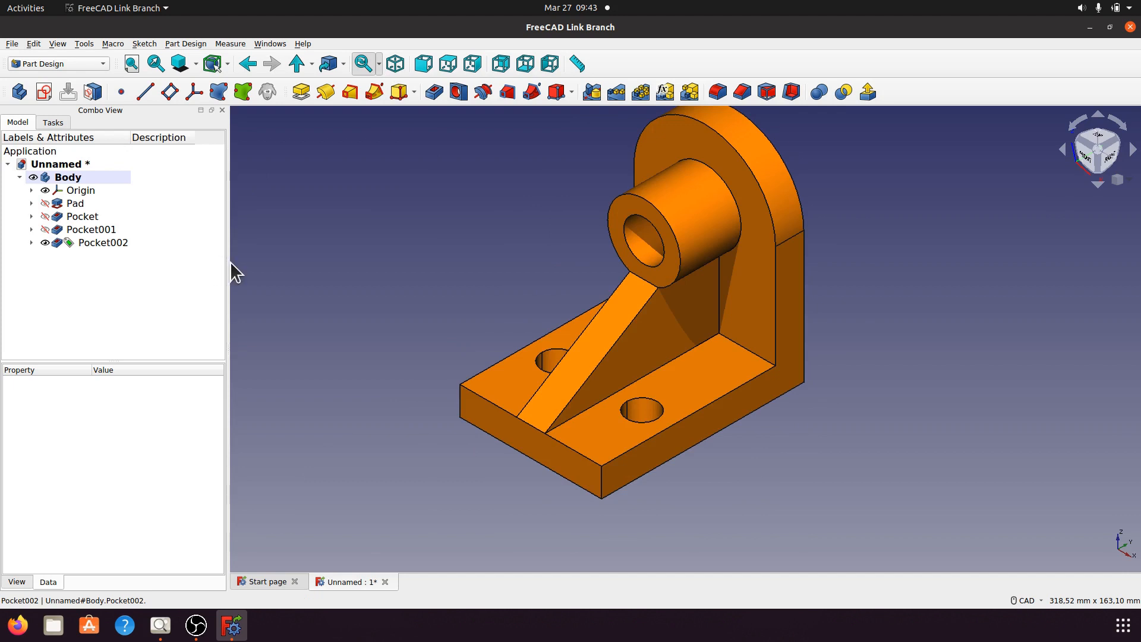
pyautogui.moveTo(227, 261); pyautogui.dragTo(196, 258)
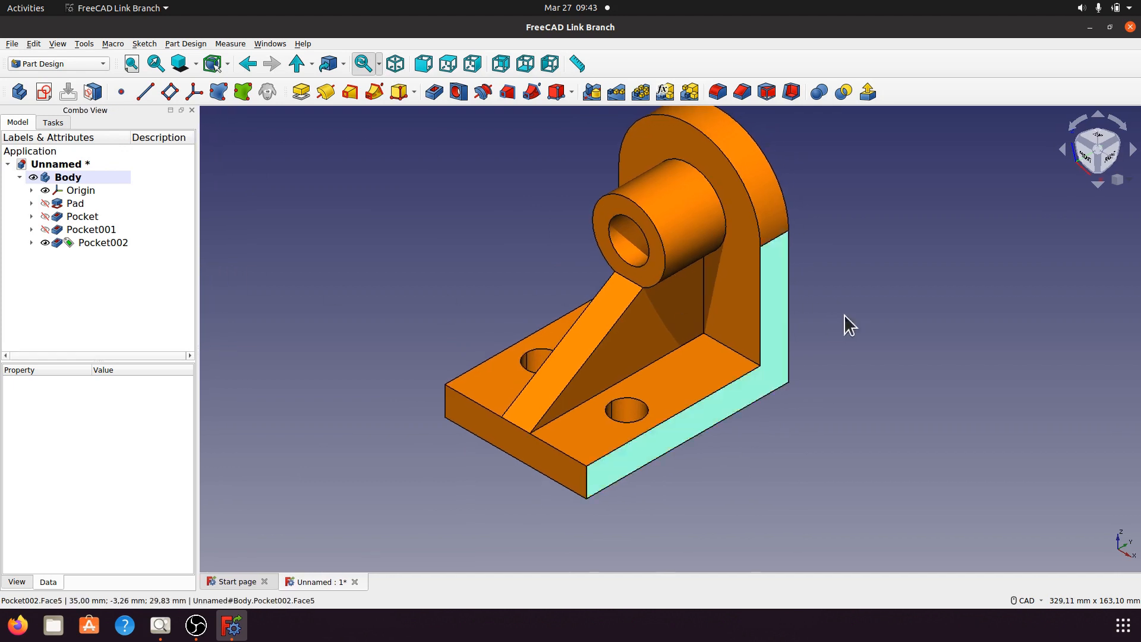
pyautogui.moveTo(865, 323); pyautogui.dragTo(858, 343, button='middle')
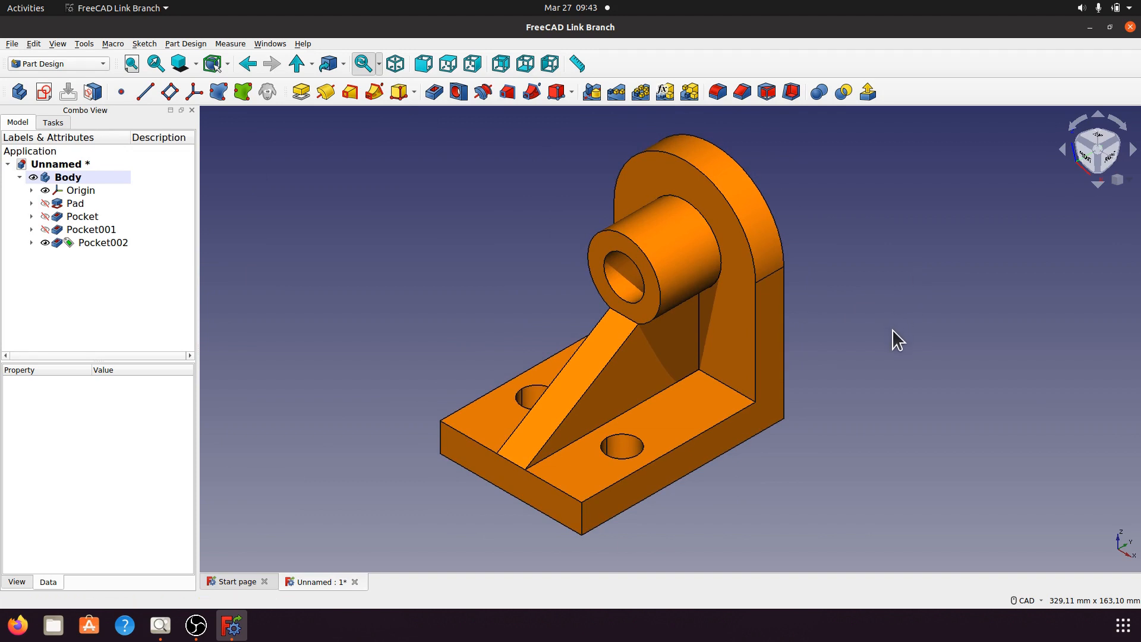
pyautogui.moveTo(866, 402); pyautogui.dragTo(970, 336, button='middle')
pyautogui.moveTo(588, 372); pyautogui.dragTo(637, 357, button='middle')
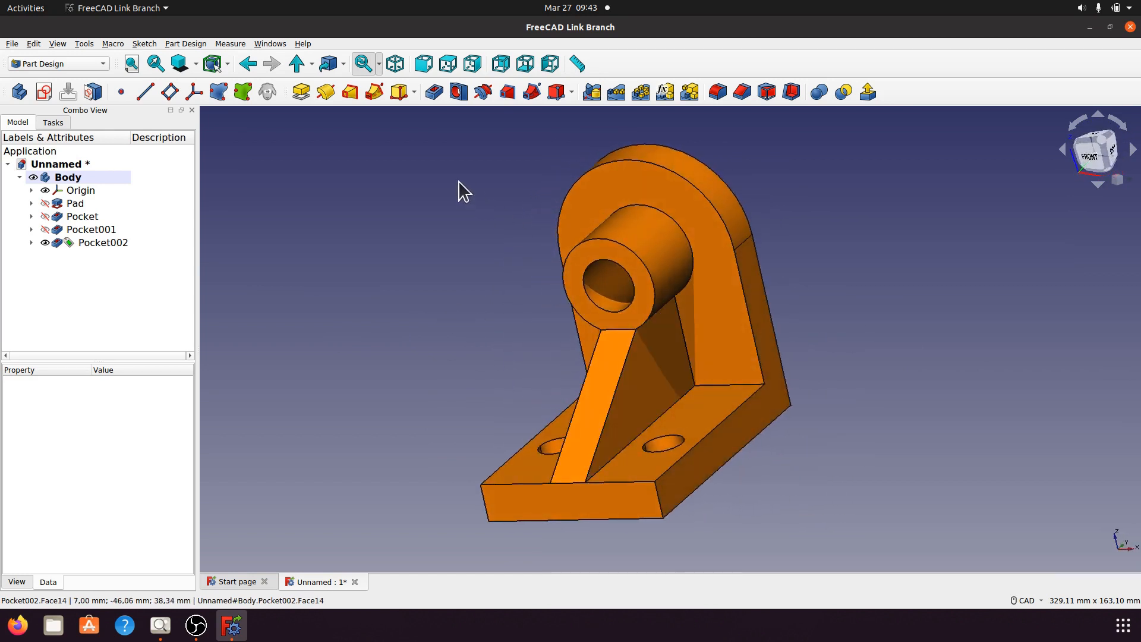
pyautogui.click(395, 63)
pyautogui.moveTo(453, 239); pyautogui.dragTo(459, 259, button='middle')
pyautogui.scroll(2, 462, 258)
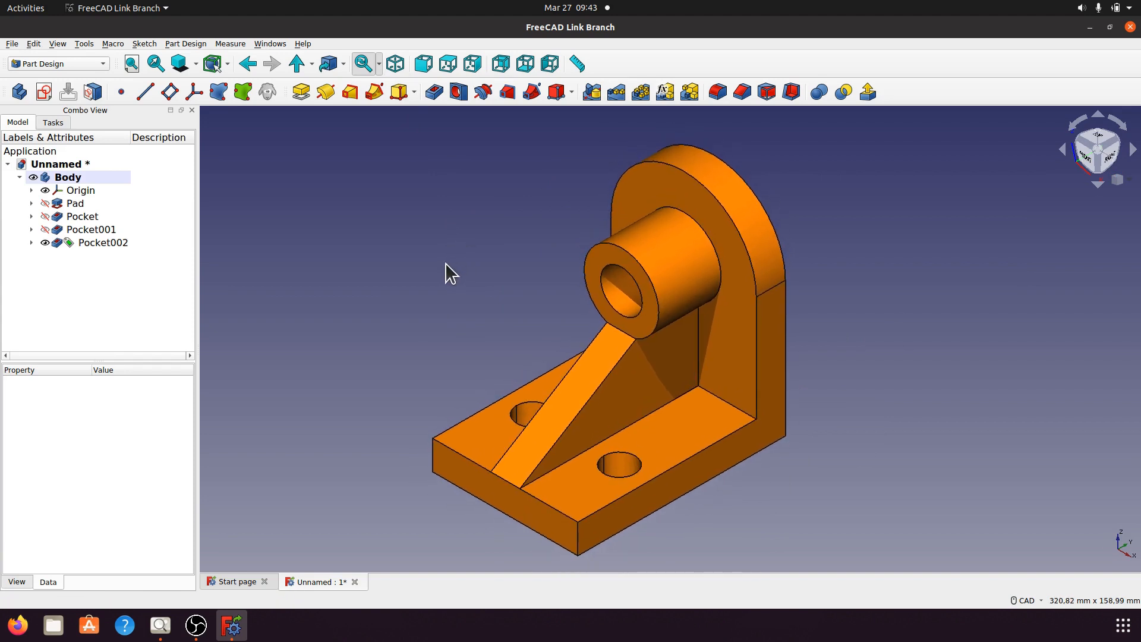
pyautogui.scroll(2, 447, 266)
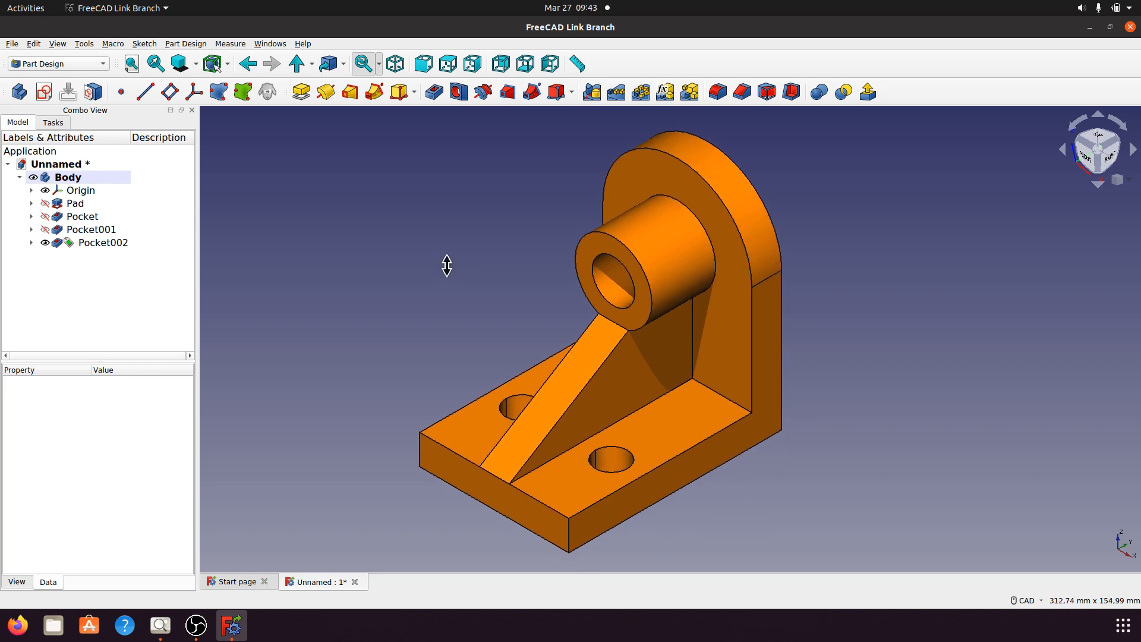